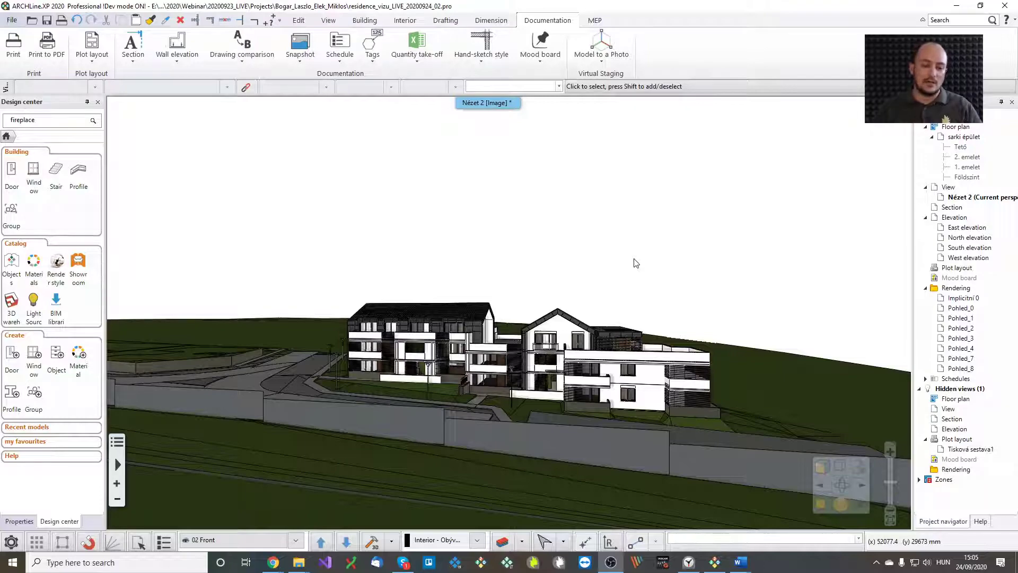
Step through the saved views 00 Corner, 01 Left, 02 Front, 03 Back aerial, 04 Back playground, 05 Balconies, back to 00 Corner
{"action": "middle_click_drag", "start_coordinate": [635, 261], "coordinate": [582, 255]}
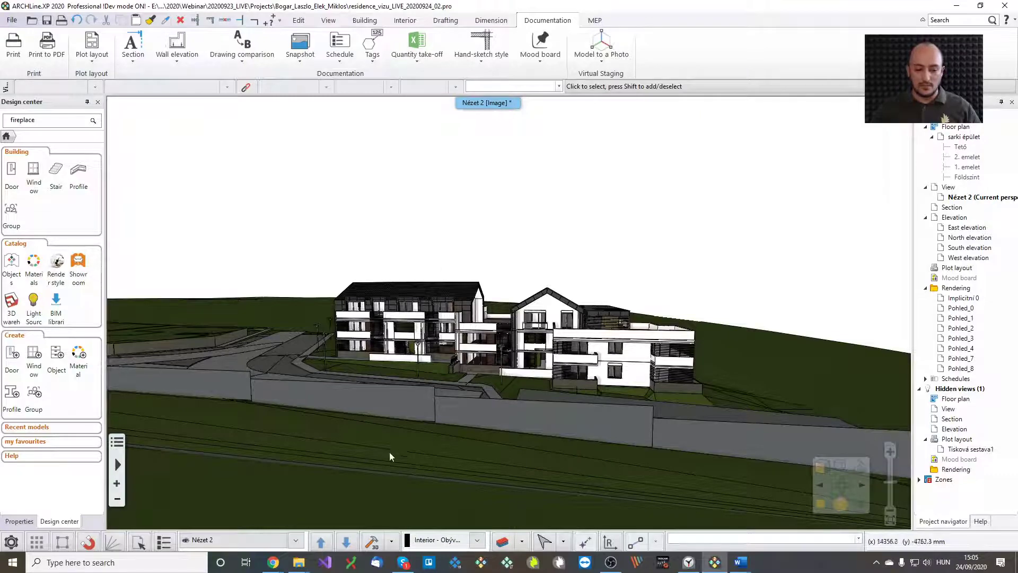
{"action": "left_click", "coordinate": [320, 540]}
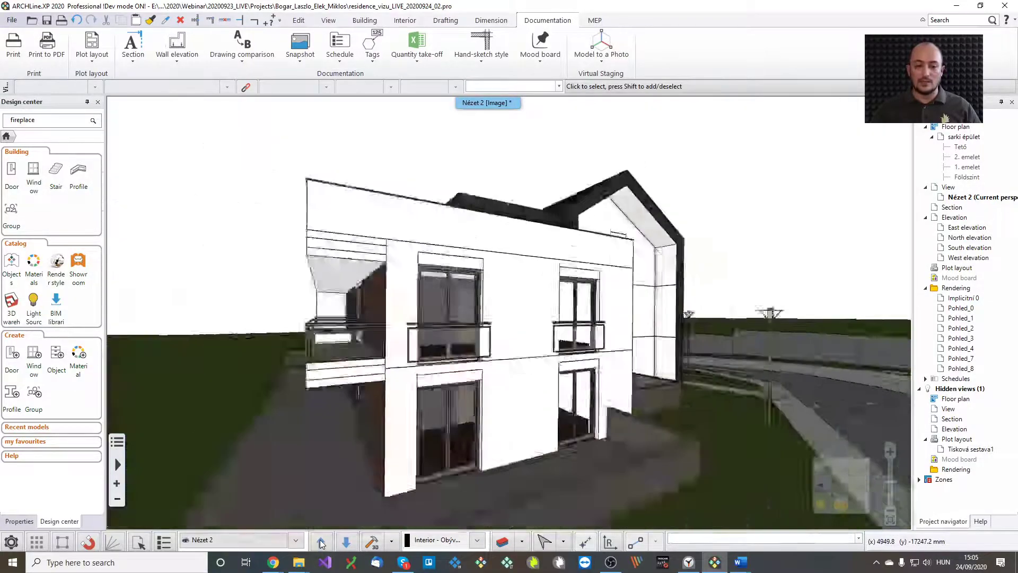
{"action": "left_click", "coordinate": [322, 539]}
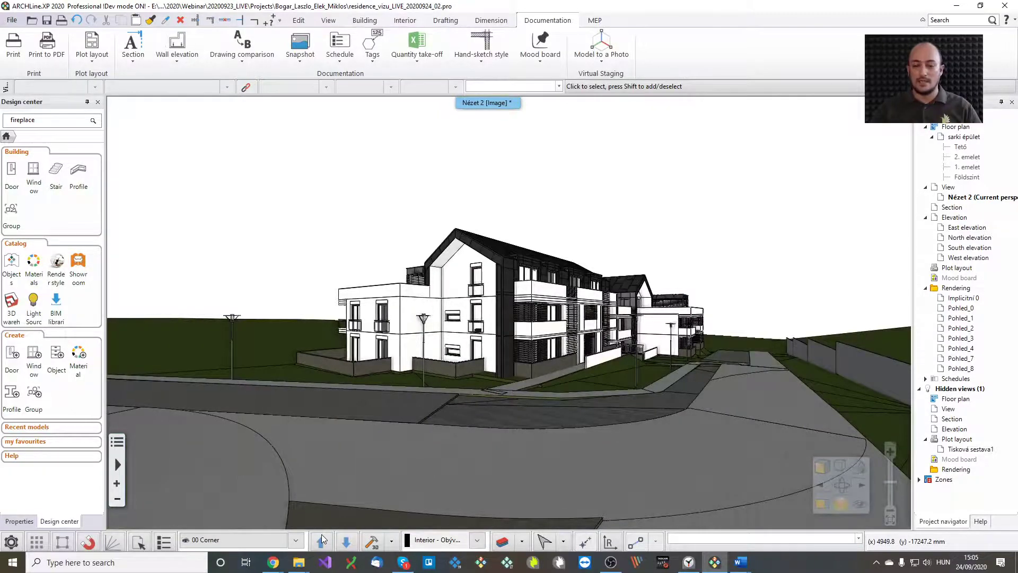
{"action": "left_click", "coordinate": [322, 537]}
{"action": "left_click", "coordinate": [321, 537]}
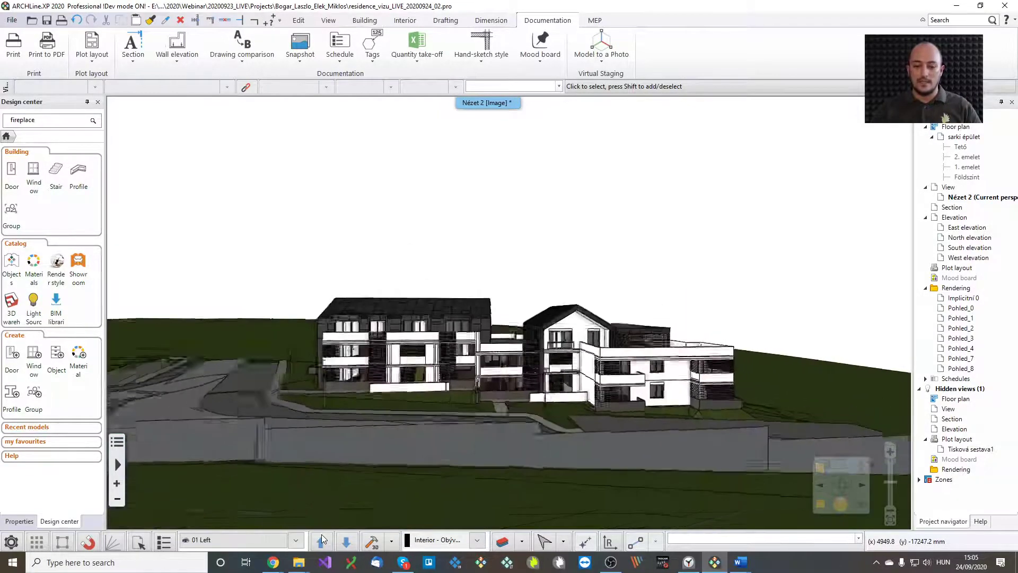
{"action": "left_click", "coordinate": [321, 537]}
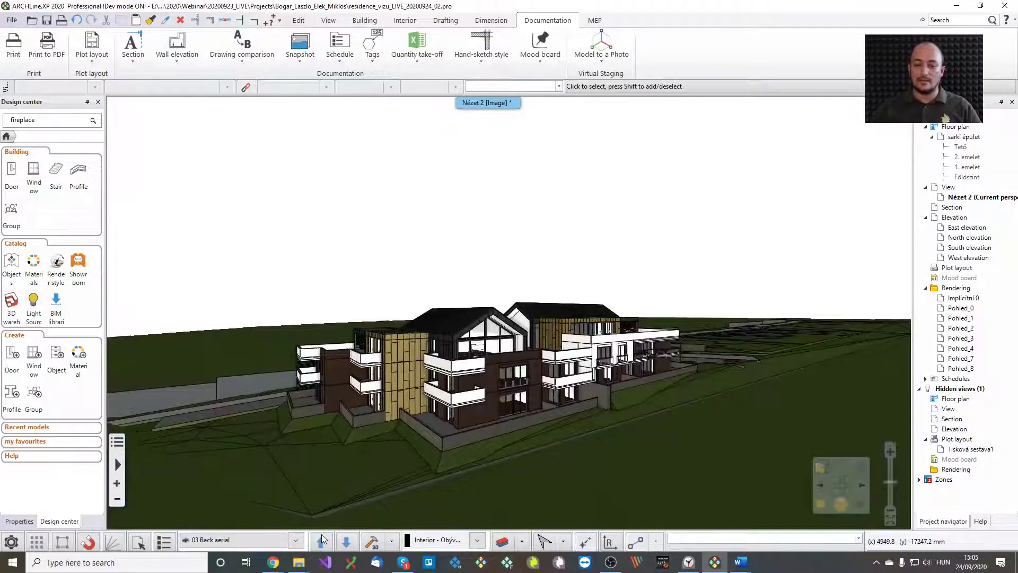
{"action": "left_click", "coordinate": [321, 536]}
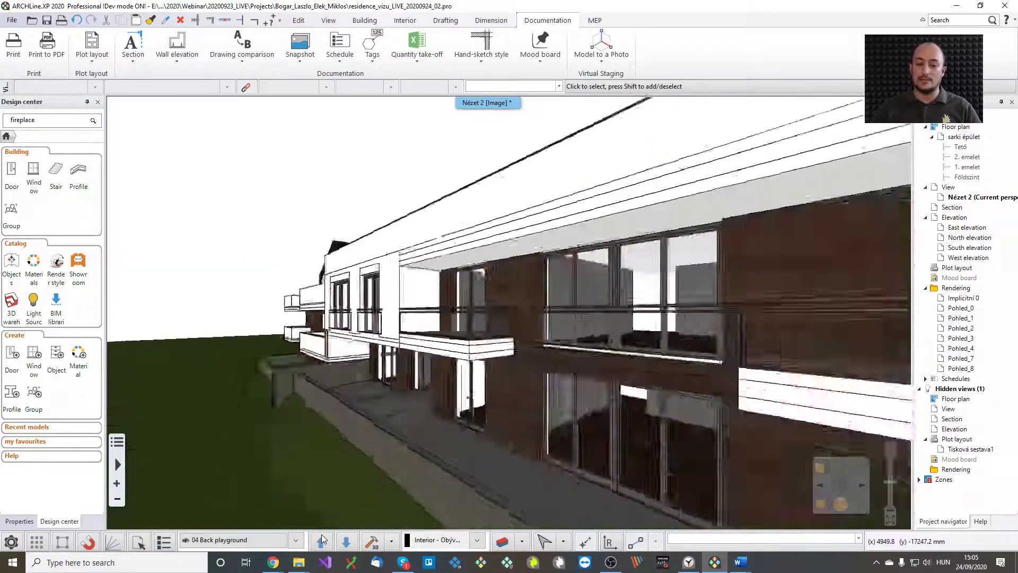
{"action": "left_click", "coordinate": [321, 537]}
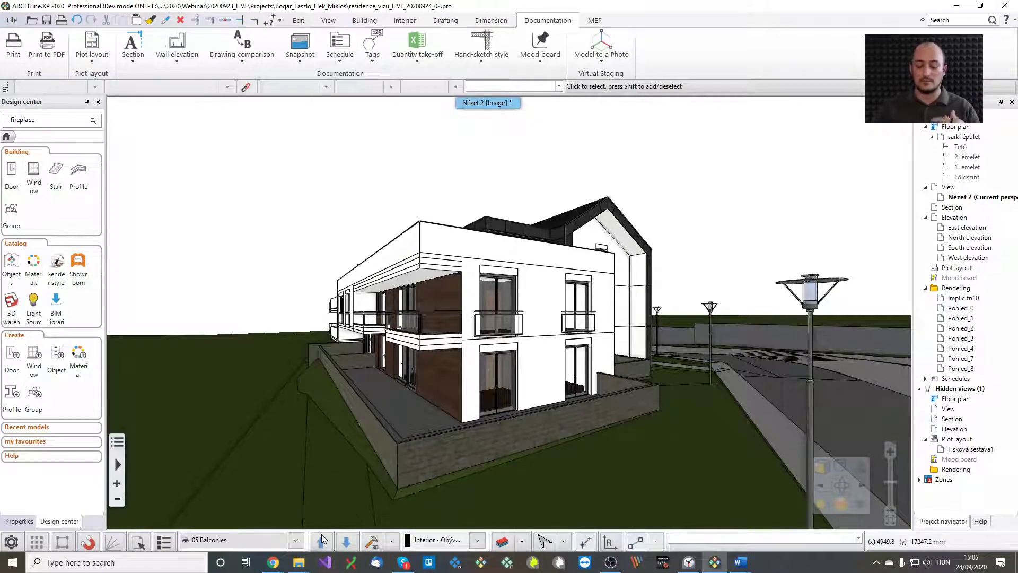
{"action": "left_click", "coordinate": [321, 533]}
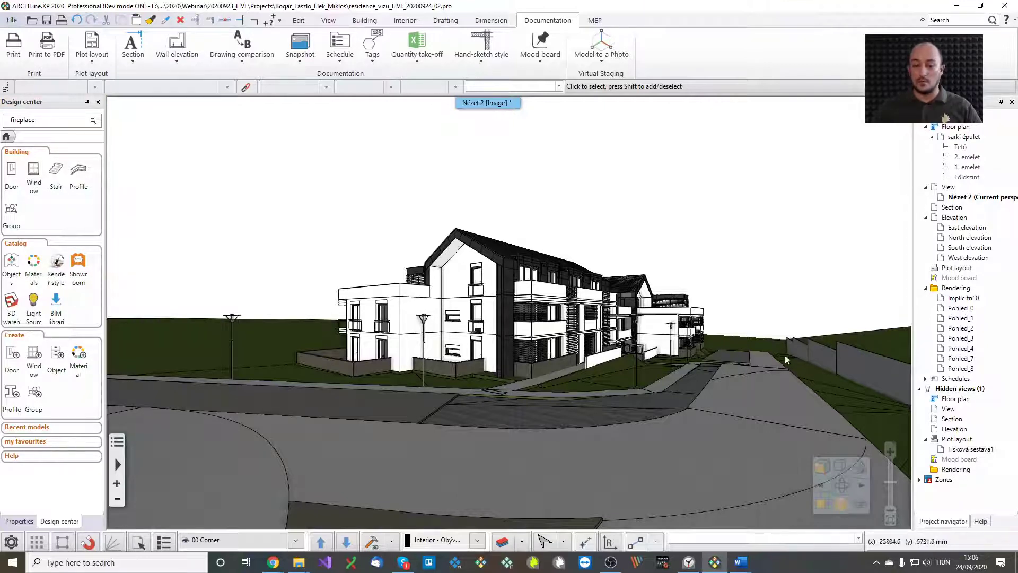
Browse the Render styles materials in a two-column Design center panel, then return to its home page
{"action": "left_click", "coordinate": [34, 263]}
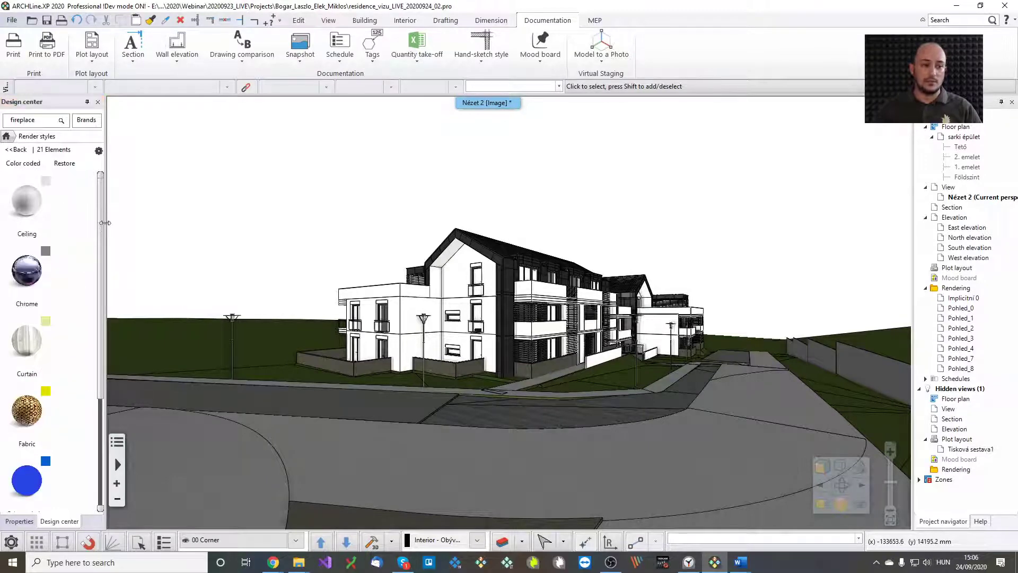
{"action": "left_click_drag", "start_coordinate": [105, 222], "coordinate": [136, 224]}
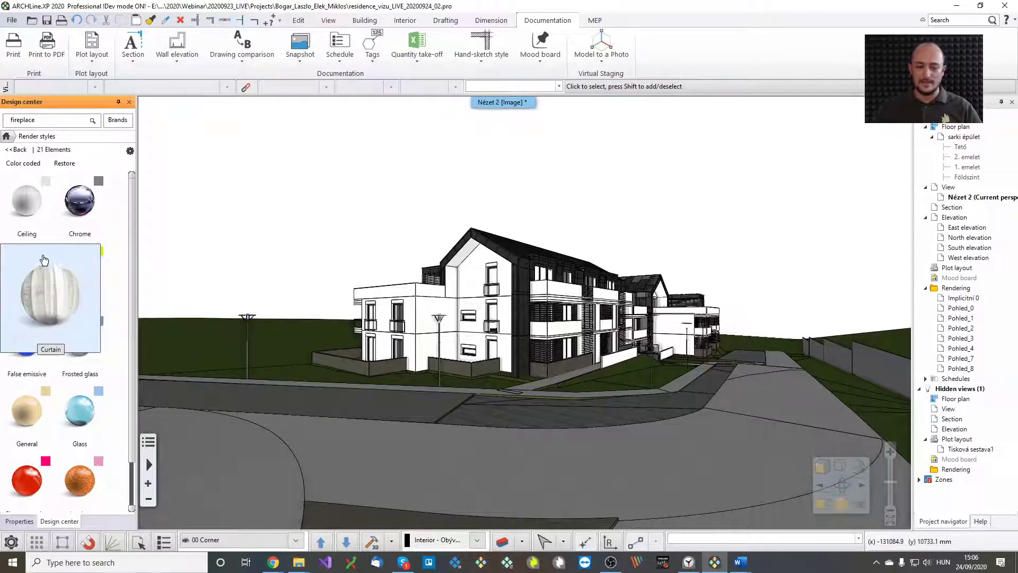
{"action": "left_click", "coordinate": [19, 150]}
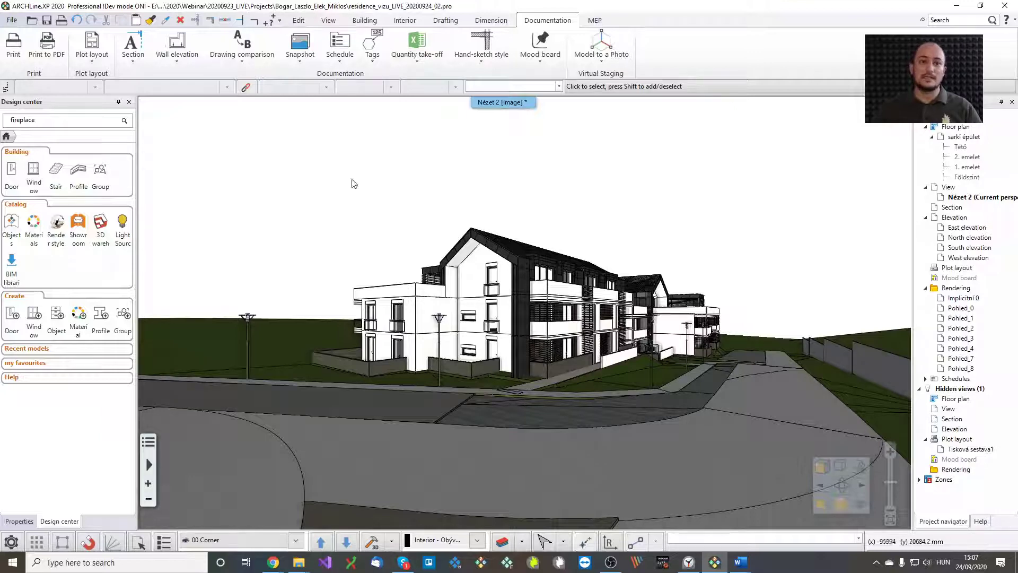
Turn shadows on for the 3D view from the View tab's Shadow options
{"action": "left_click", "coordinate": [328, 21]}
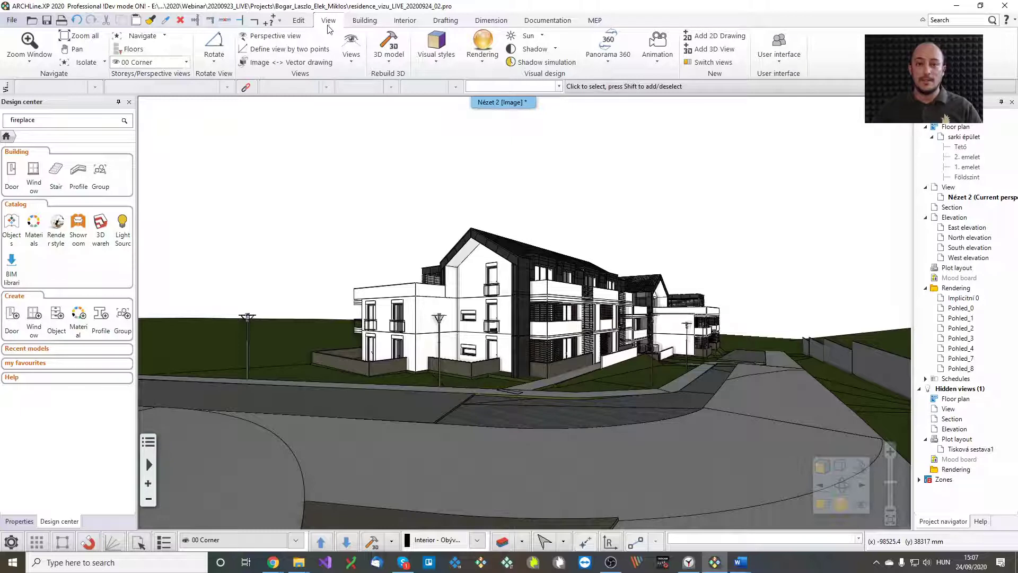
{"action": "left_click", "coordinate": [537, 49]}
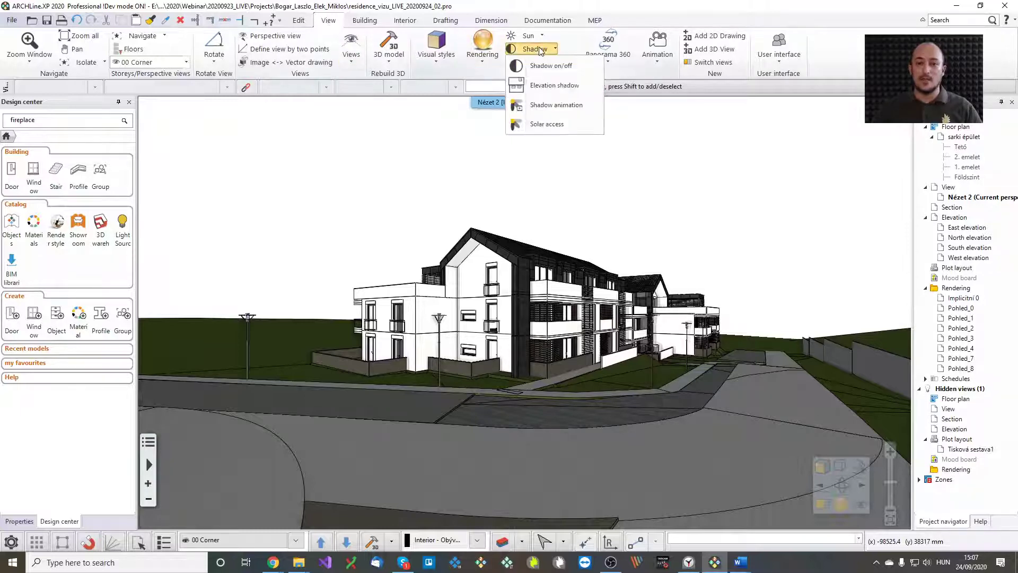
{"action": "left_click", "coordinate": [550, 64]}
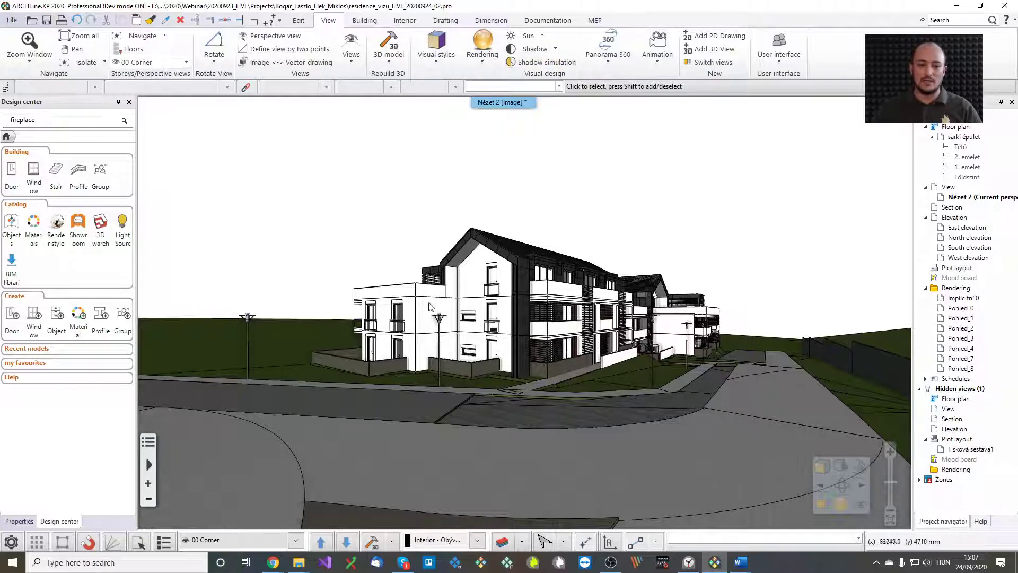
{"action": "left_click", "coordinate": [546, 63]}
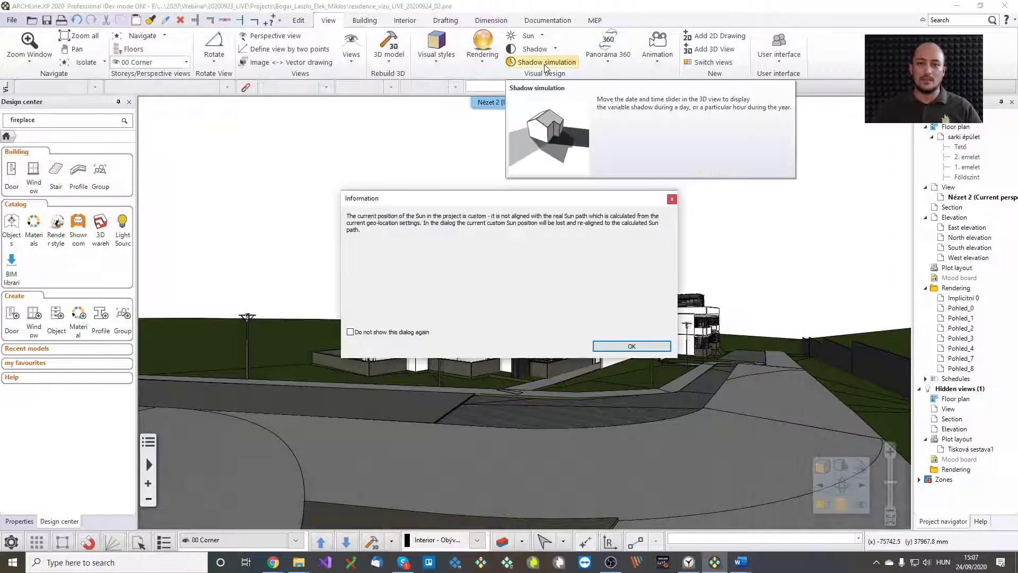
{"action": "left_click", "coordinate": [631, 346]}
{"action": "left_click_drag", "start_coordinate": [496, 162], "coordinate": [730, 160]}
{"action": "mouse_move", "coordinate": [716, 332]}
{"action": "left_mouse_down"}
{"action": "mouse_move", "coordinate": [748, 341]}
{"action": "mouse_move", "coordinate": [712, 336]}
{"action": "left_mouse_up"}
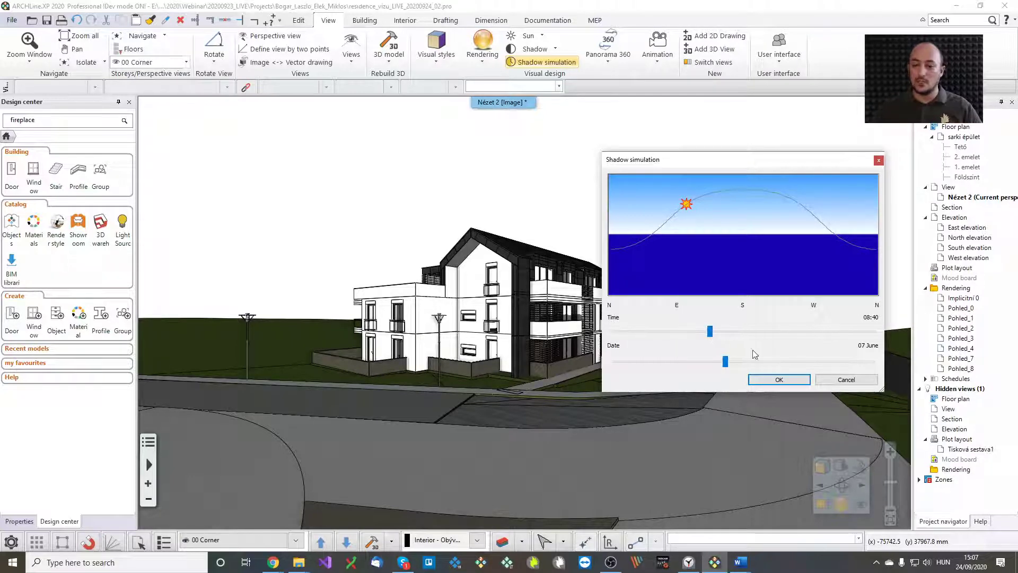
{"action": "left_click", "coordinate": [835, 377]}
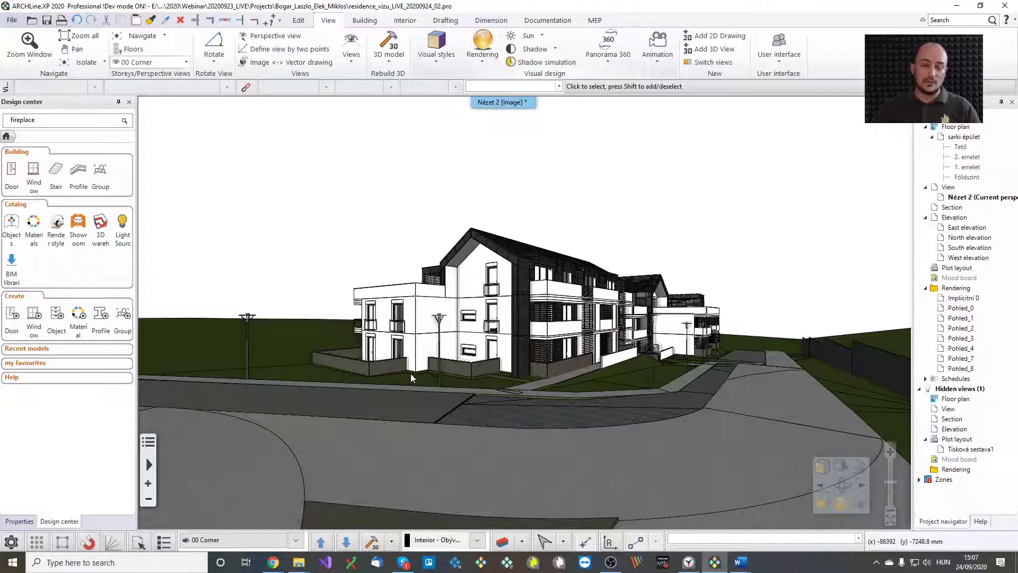
Send the 3D model to ARCHLine.XP LIVE from the Rendering dropdown and confirm the transfer
{"action": "left_click", "coordinate": [486, 64]}
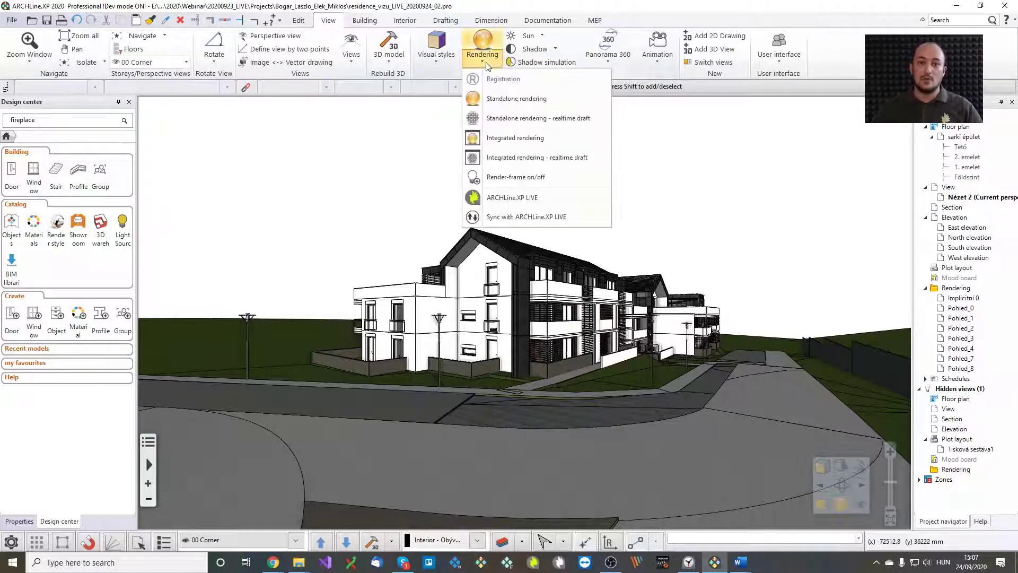
{"action": "left_click", "coordinate": [535, 202]}
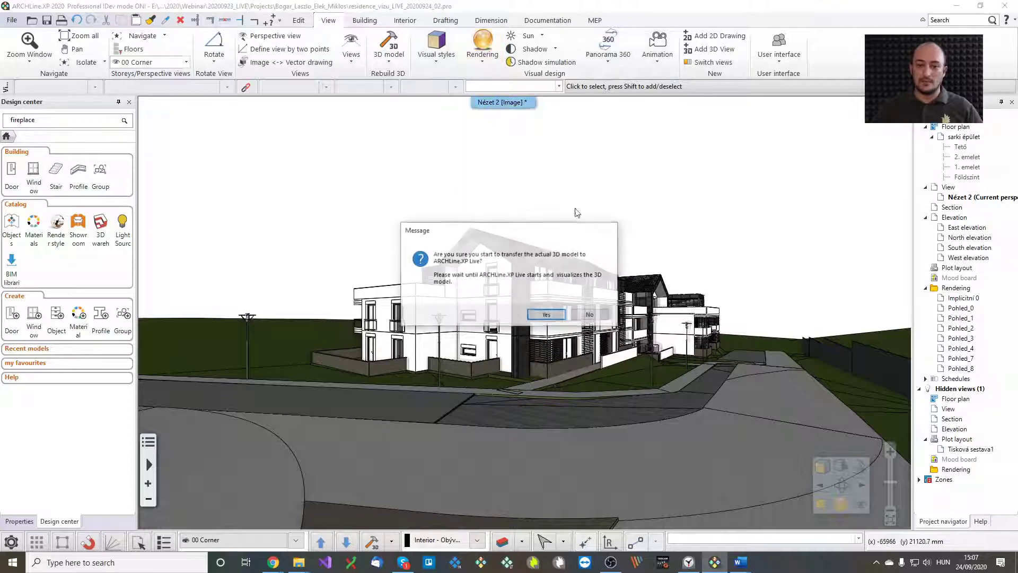
{"action": "left_click", "coordinate": [547, 316]}
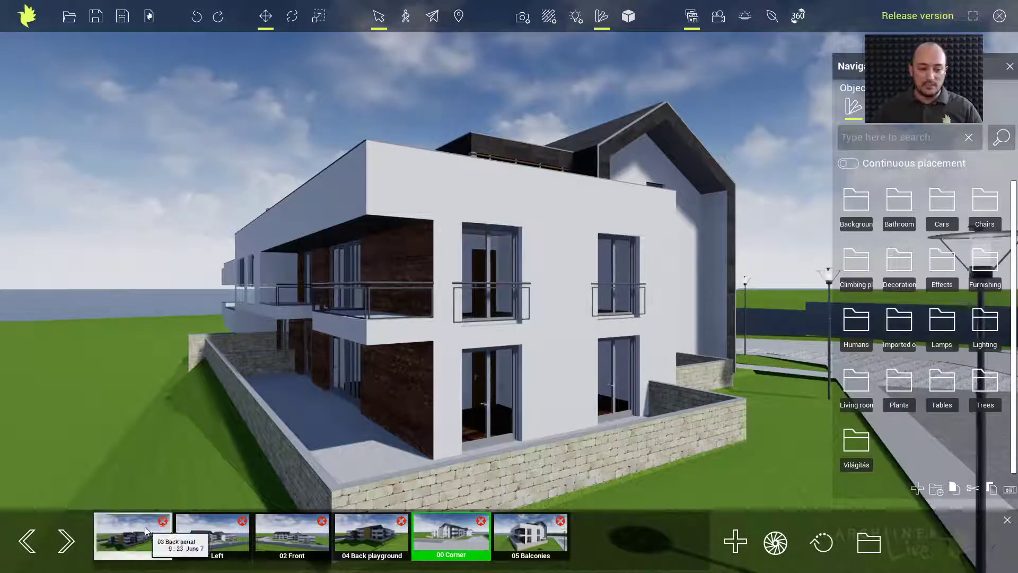
Switch the Live scene to 01 Left then 02 Front, and open the folder of saved view renders
{"action": "left_click", "coordinate": [236, 537]}
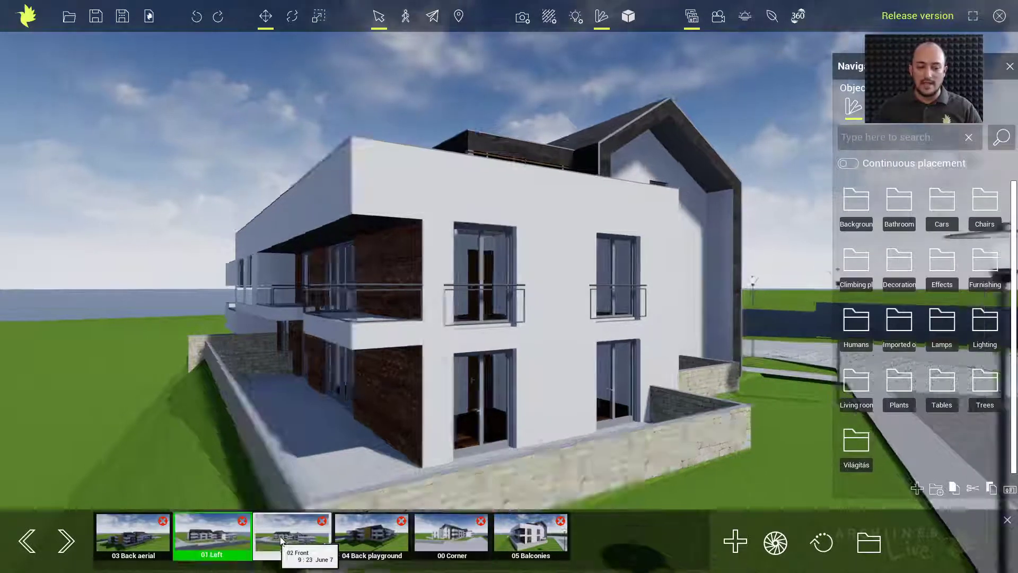
{"action": "left_click", "coordinate": [281, 540]}
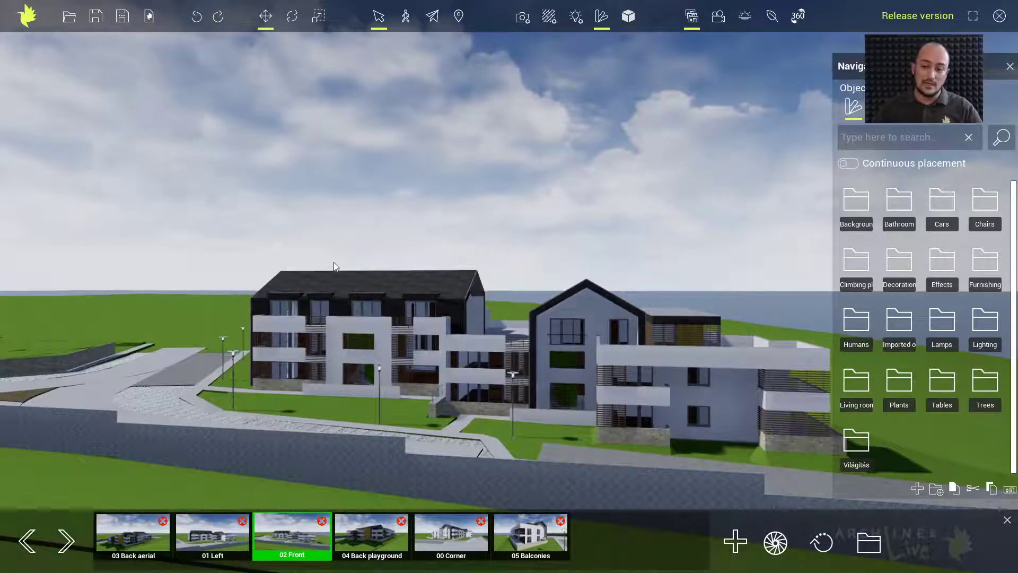
{"action": "left_click", "coordinate": [869, 545]}
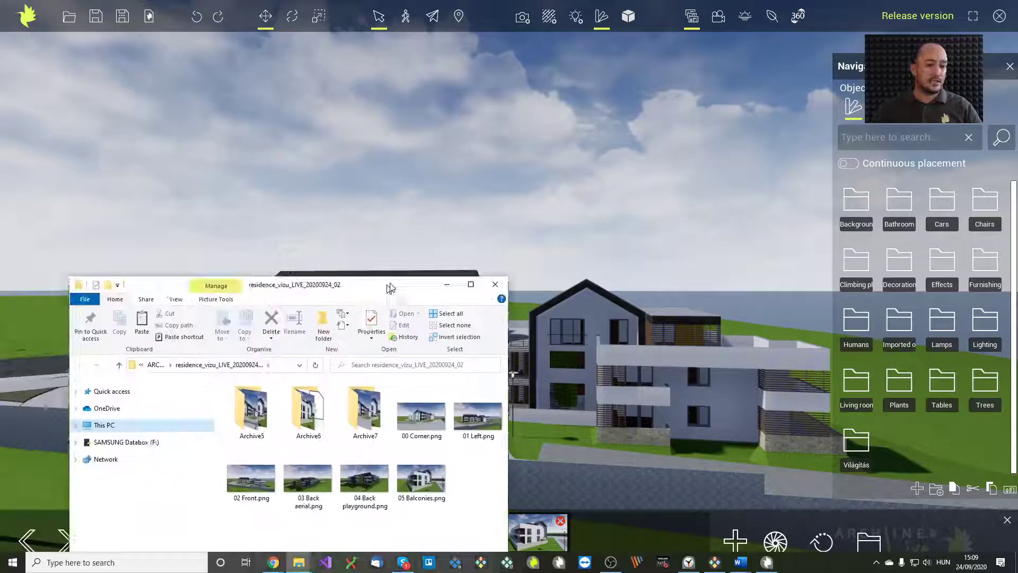
{"action": "left_click_drag", "start_coordinate": [388, 285], "coordinate": [520, 111]}
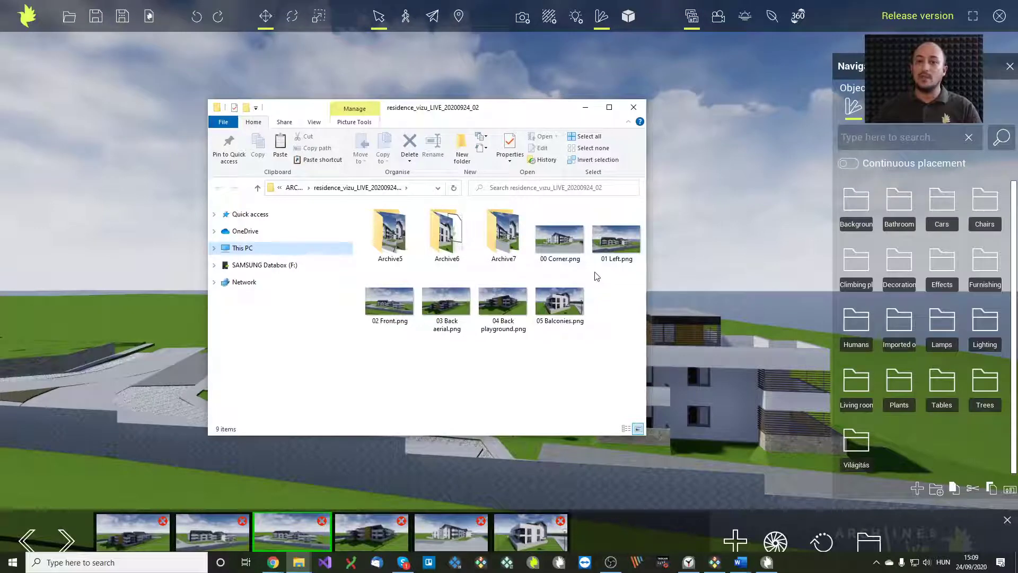
{"action": "double_click", "coordinate": [600, 240]}
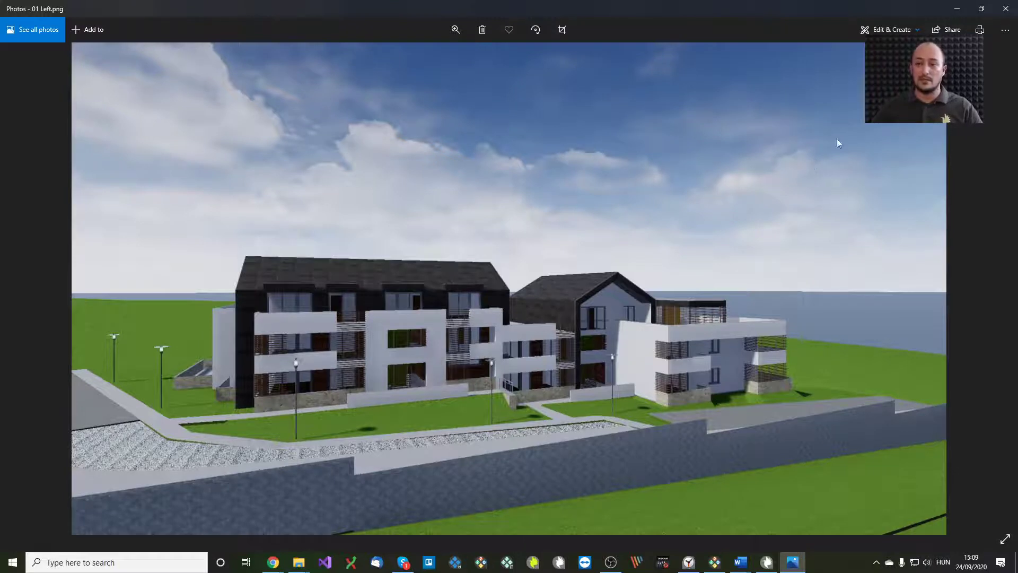
{"action": "left_click", "coordinate": [1006, 9]}
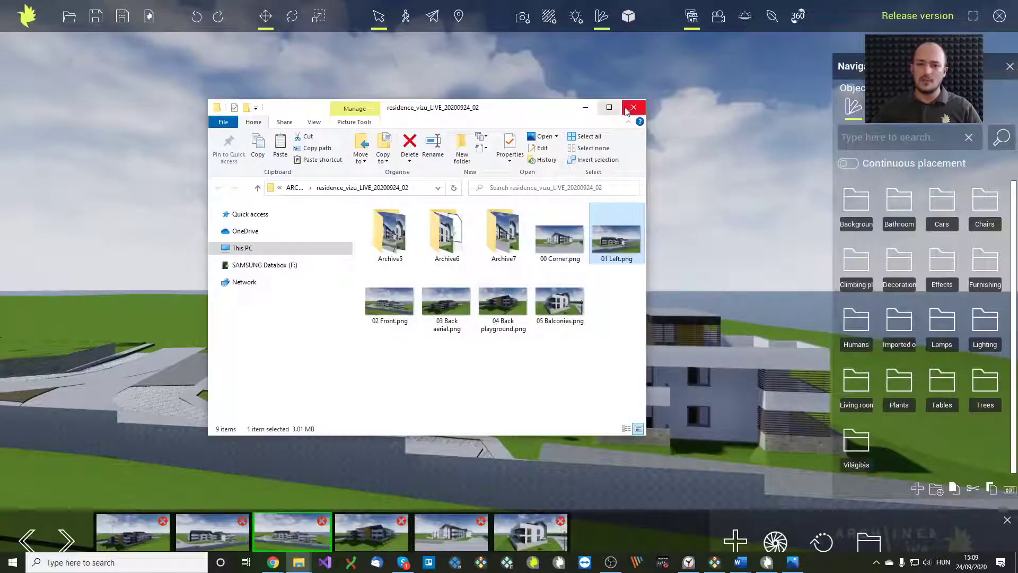
{"action": "left_click", "coordinate": [633, 107]}
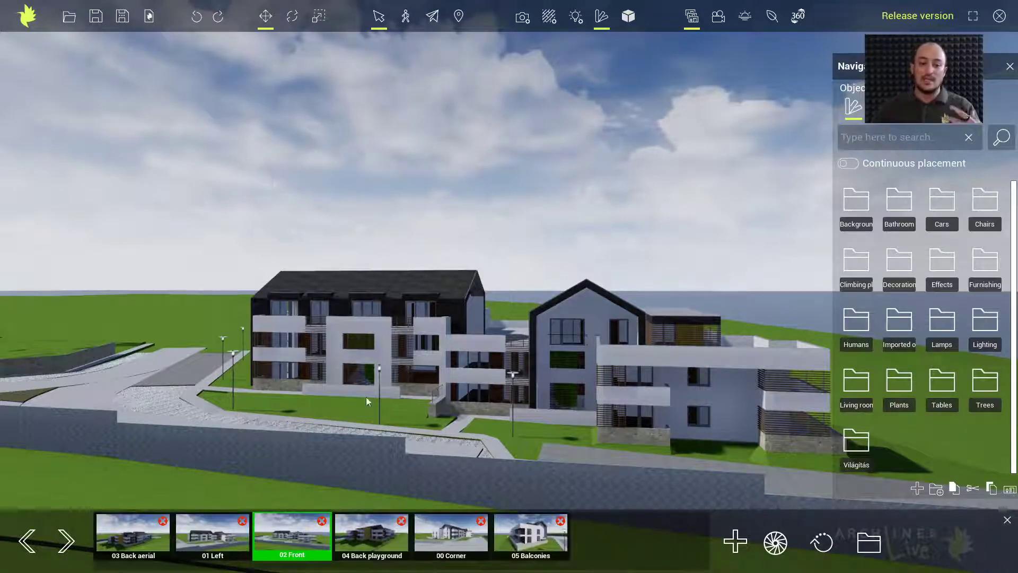
Switch to the 05 Balconies camera and inspect the materials of a balcony slab, wall and window glass
{"action": "left_click", "coordinate": [381, 326]}
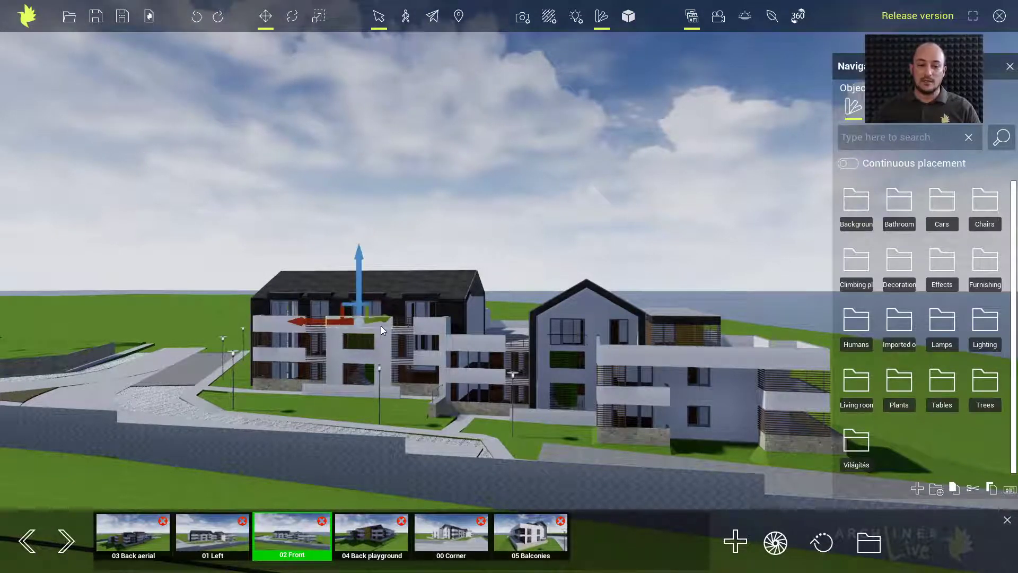
{"action": "left_click", "coordinate": [512, 533]}
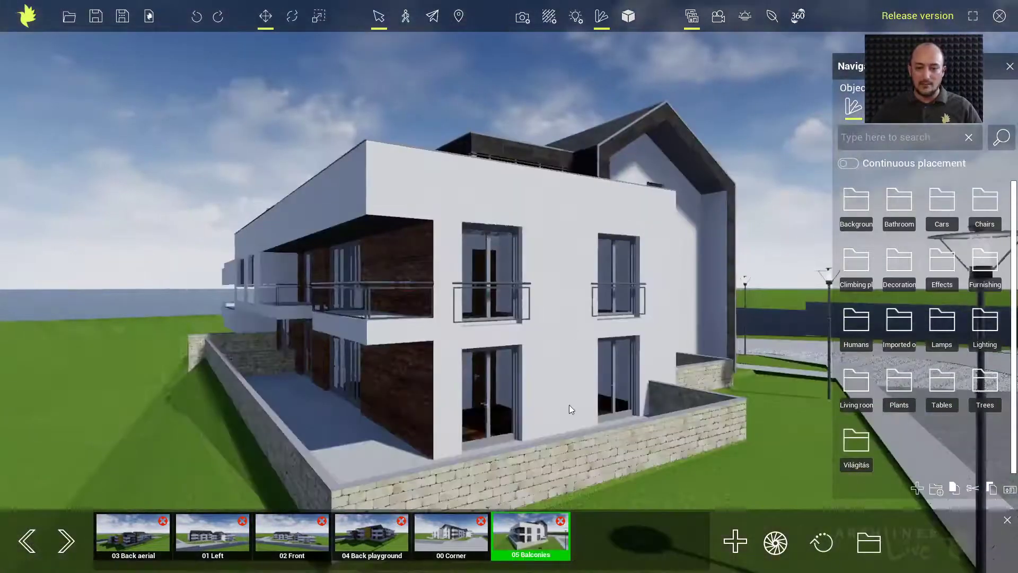
{"action": "left_click", "coordinate": [553, 247]}
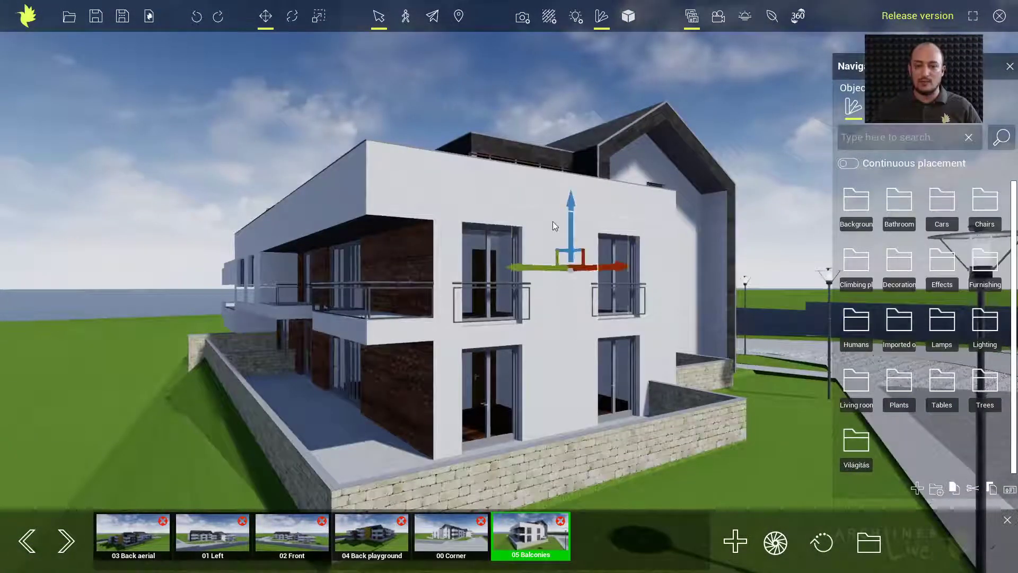
{"action": "left_click", "coordinate": [548, 17]}
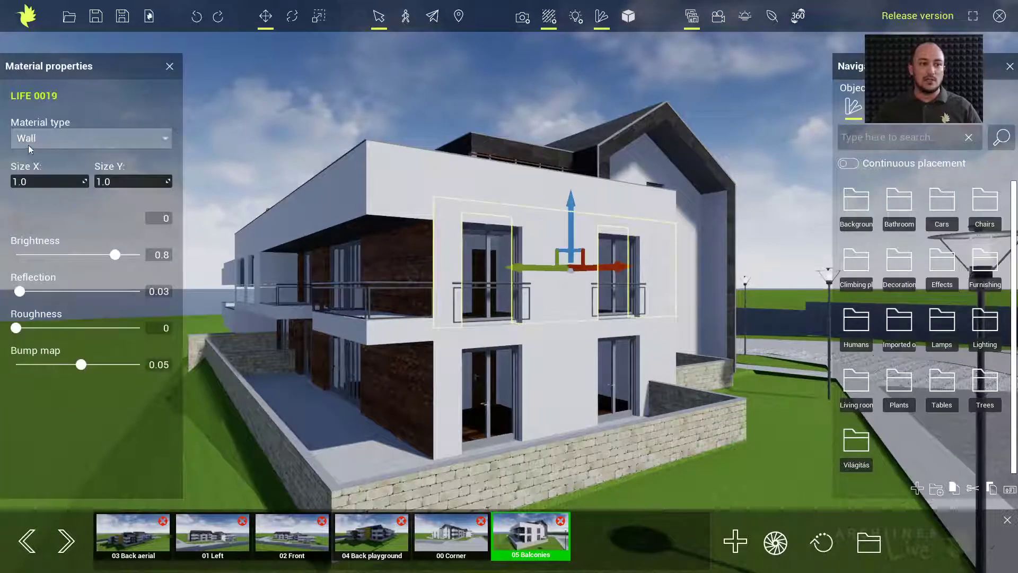
{"action": "left_click", "coordinate": [476, 259]}
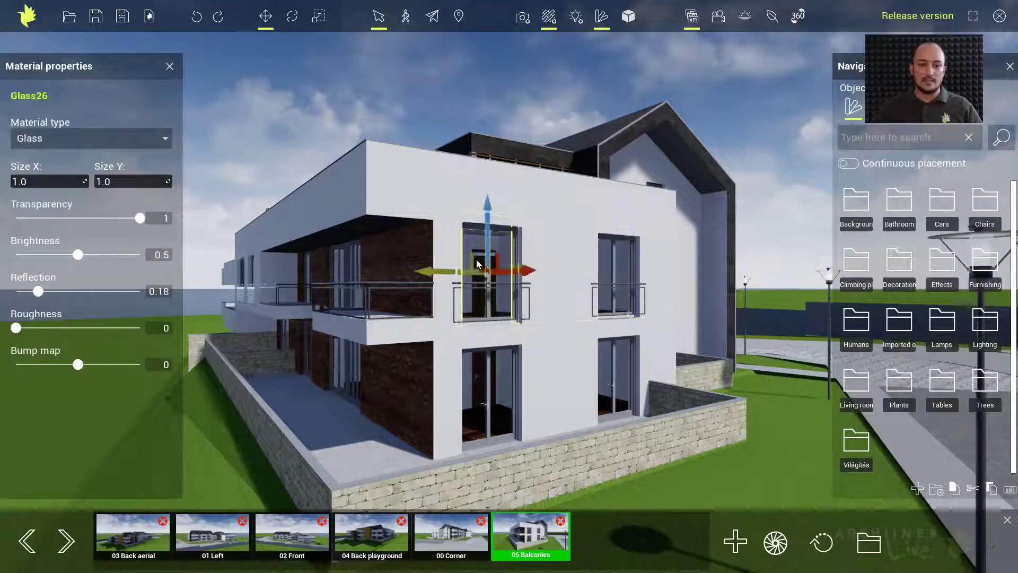
Lower the stone wall's Ginstergelb brightness from 0.8 to about 0.205
{"action": "left_click", "coordinate": [610, 463]}
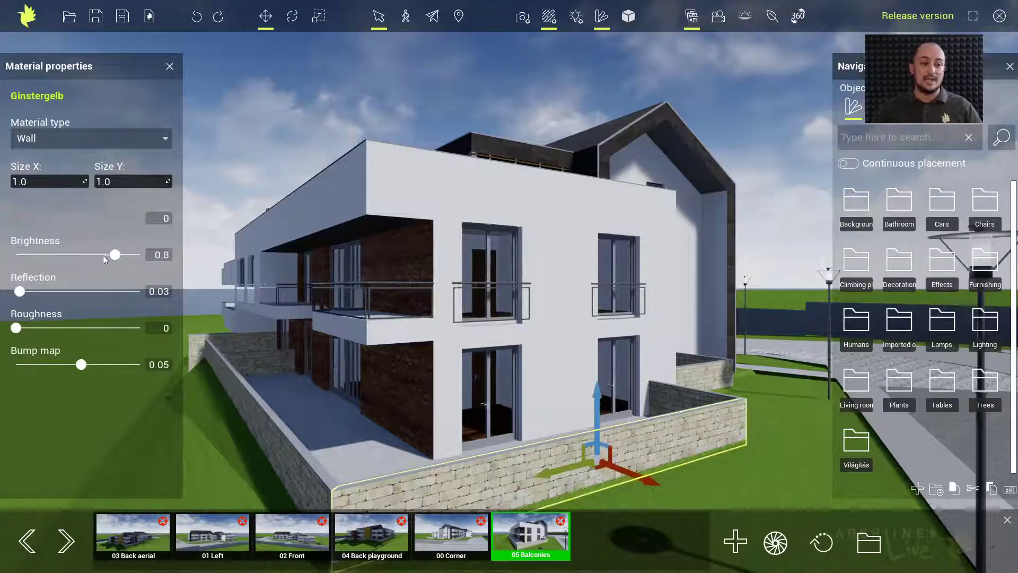
{"action": "left_click_drag", "start_coordinate": [115, 255], "coordinate": [41, 261]}
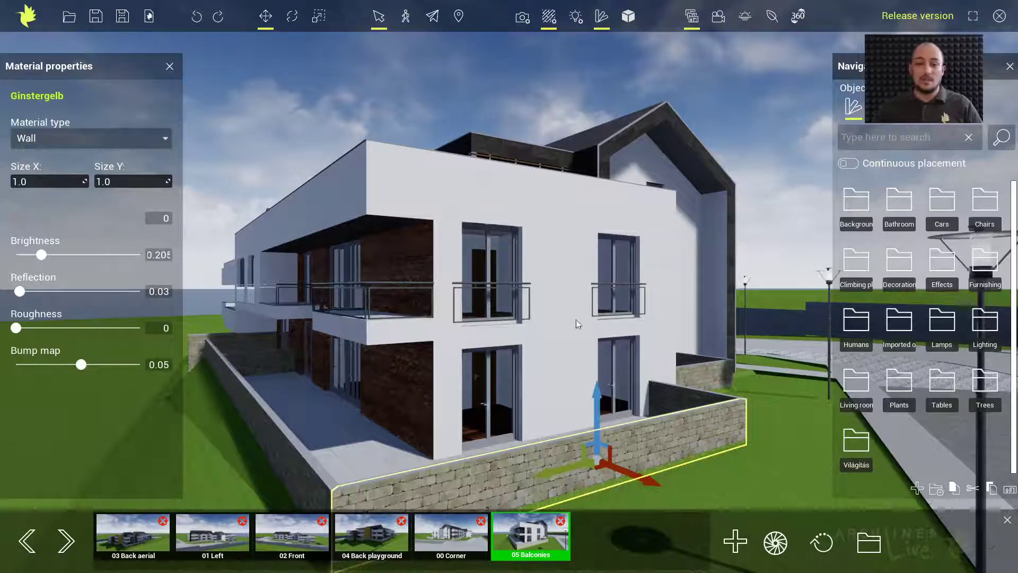
{"action": "middle_click_drag", "start_coordinate": [751, 358], "coordinate": [530, 338]}
{"action": "right_click_drag", "start_coordinate": [683, 399], "coordinate": [667, 342]}
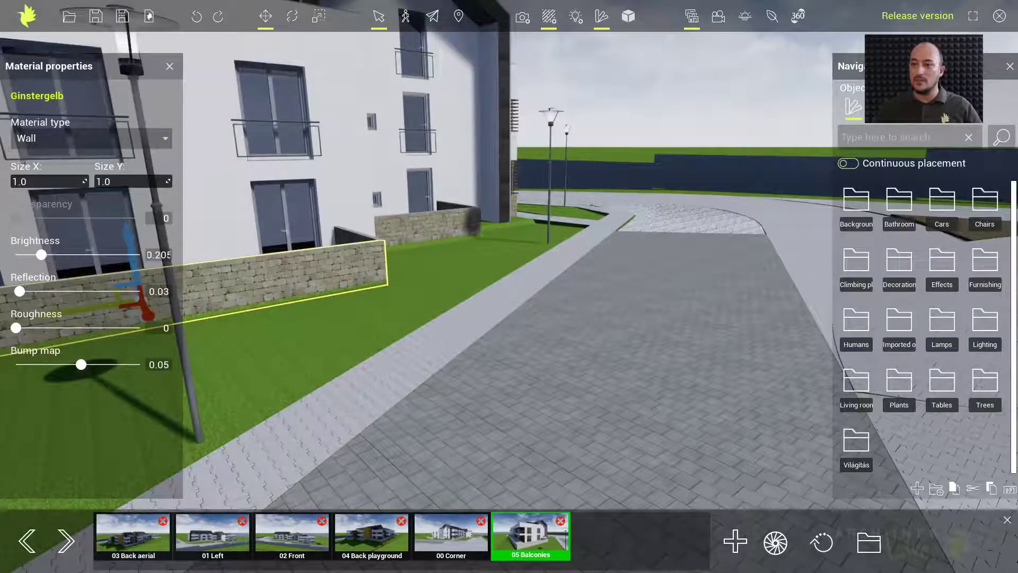
Pave the road with Concrete tiles from the Stone floor materials
{"action": "left_click", "coordinate": [880, 108]}
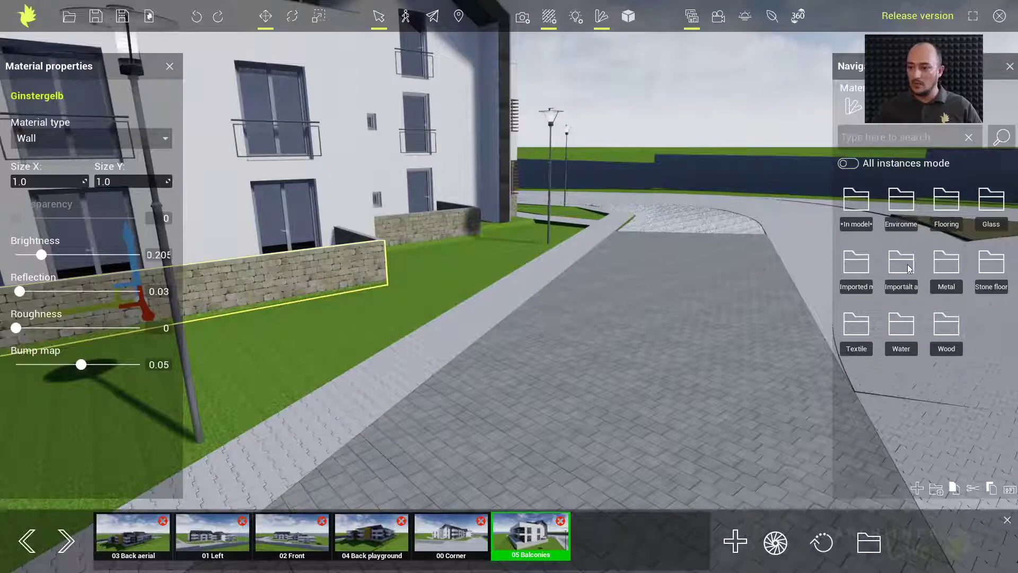
{"action": "left_click", "coordinate": [989, 270]}
{"action": "left_click_drag", "start_coordinate": [906, 262], "coordinate": [626, 345]}
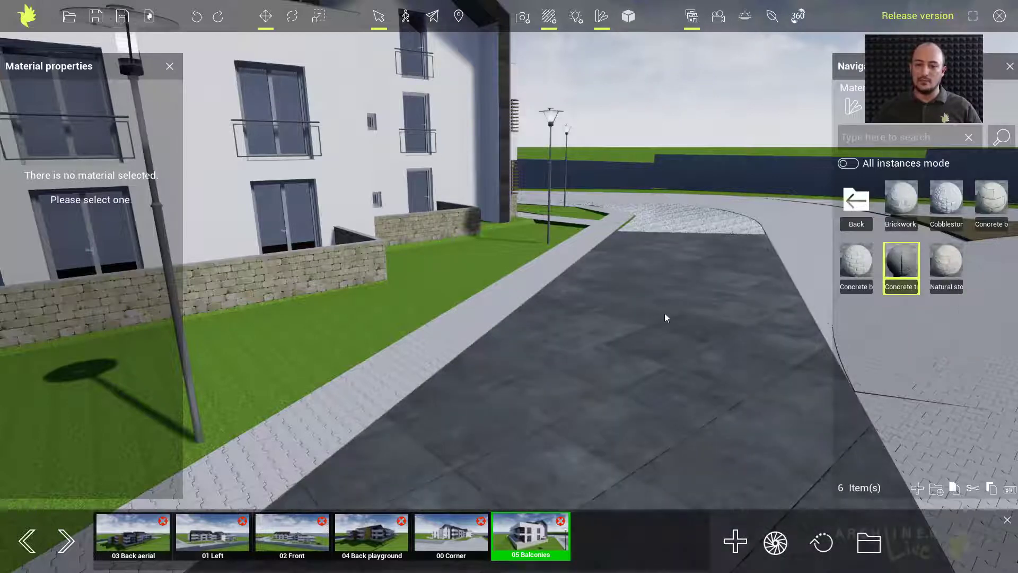
Apply Ground grass from the Environment materials to the lawn beside the building
{"action": "right_click_drag", "start_coordinate": [692, 293], "coordinate": [472, 300]}
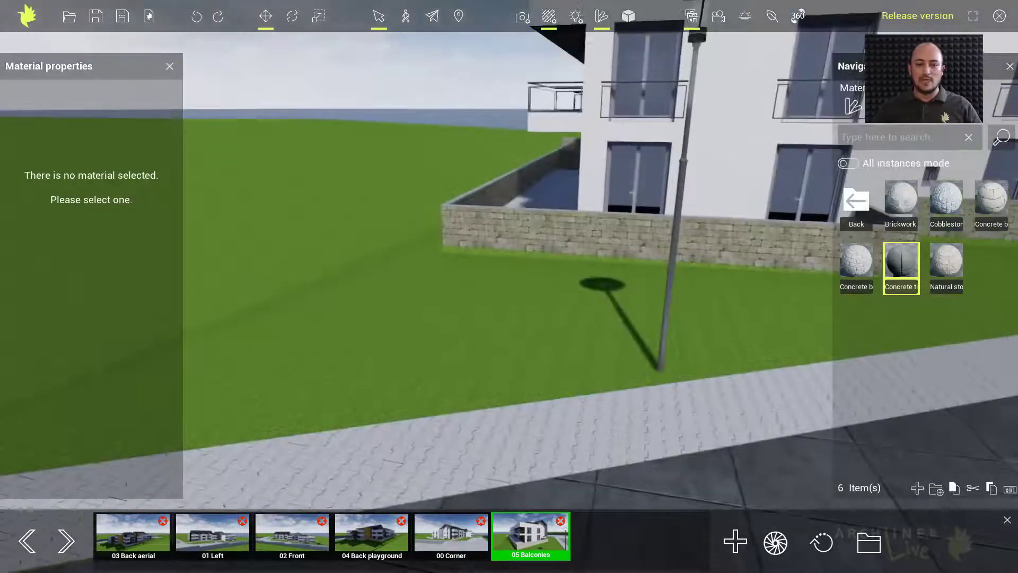
{"action": "left_click", "coordinate": [860, 209]}
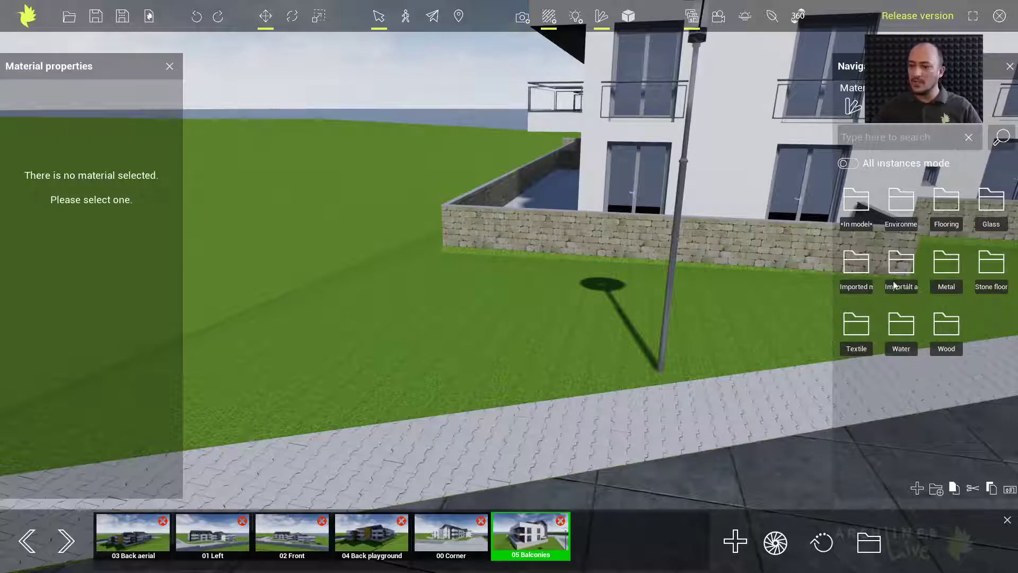
{"action": "left_click", "coordinate": [904, 205]}
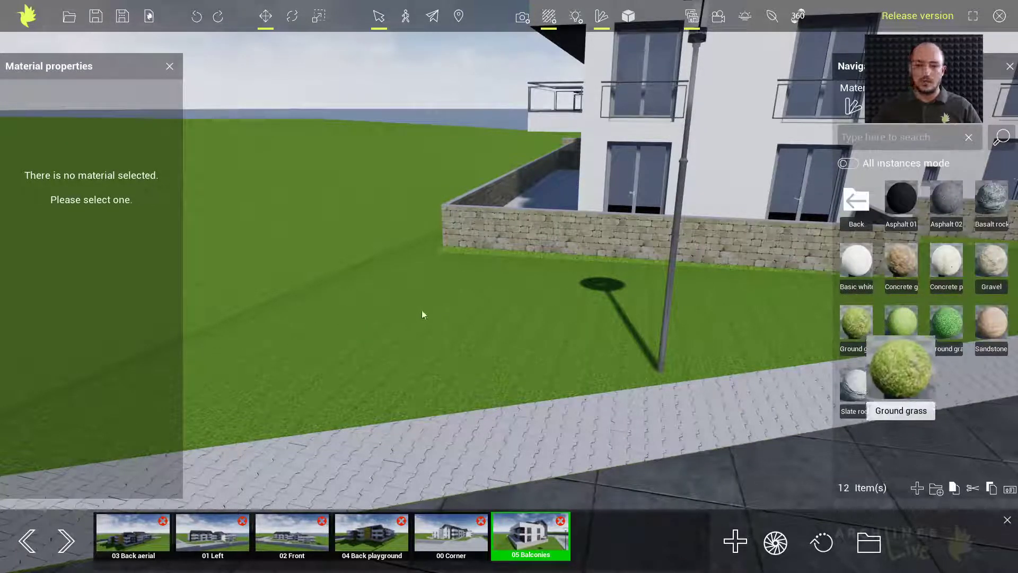
{"action": "left_click_drag", "start_coordinate": [422, 315], "coordinate": [423, 315]}
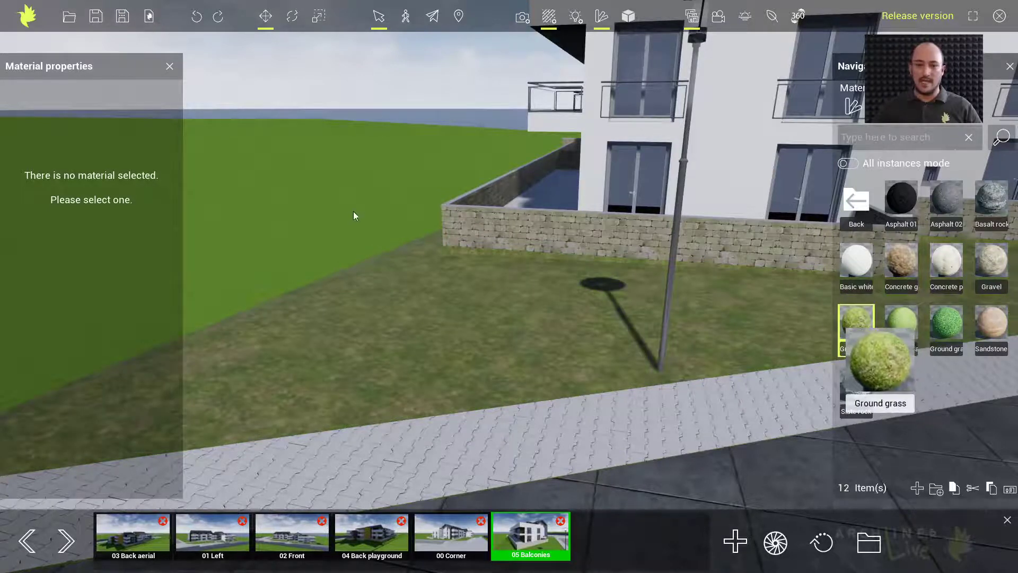
Clad the fence wall section along the road in Concrete panels
{"action": "right_click_drag", "start_coordinate": [352, 211], "coordinate": [516, 163]}
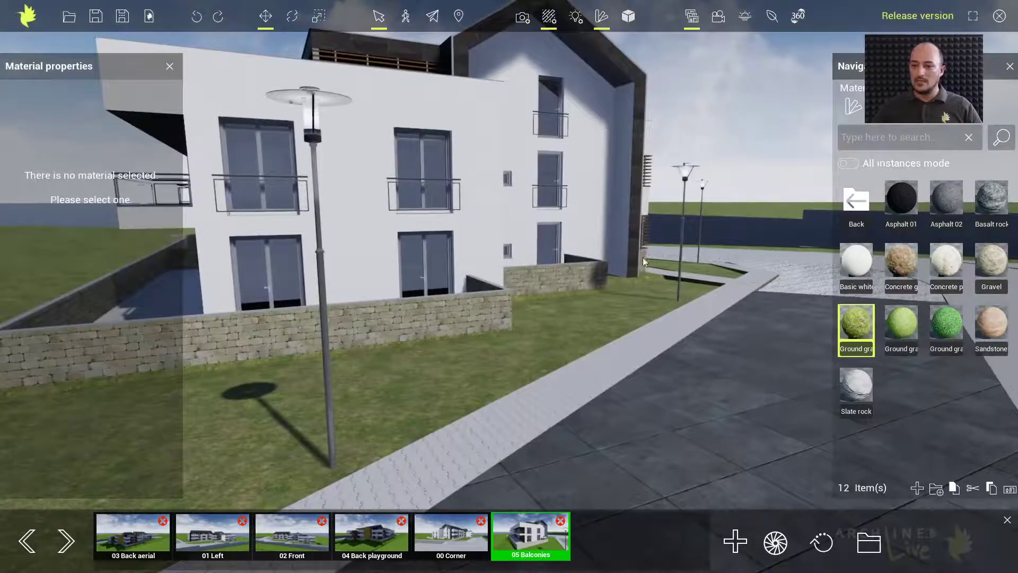
{"action": "middle_click_drag", "start_coordinate": [666, 261], "coordinate": [569, 280]}
{"action": "middle_click_drag", "start_coordinate": [716, 254], "coordinate": [781, 243]}
{"action": "middle_click_drag", "start_coordinate": [706, 252], "coordinate": [616, 269]}
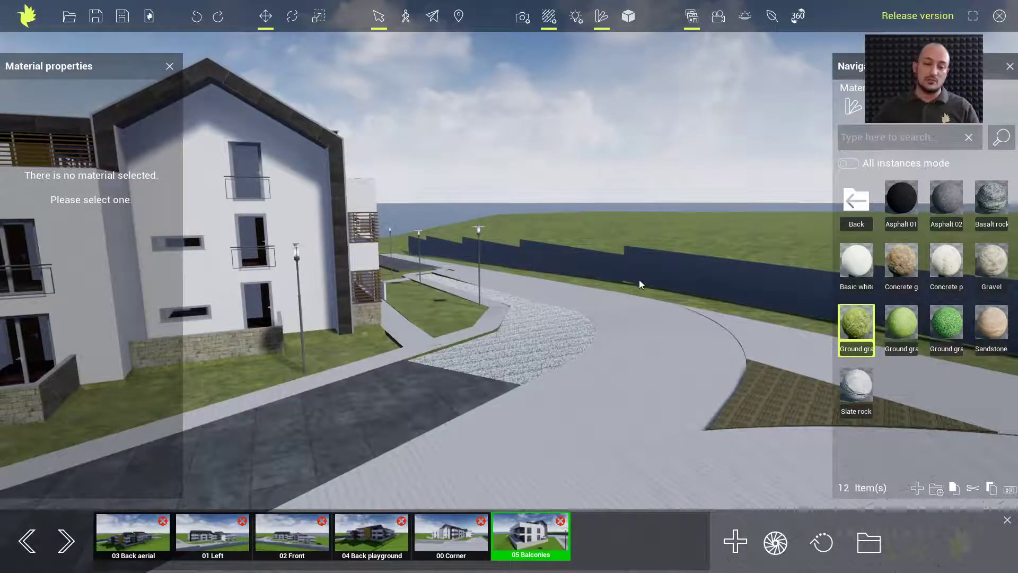
{"action": "mouse_move", "coordinate": [989, 266]}
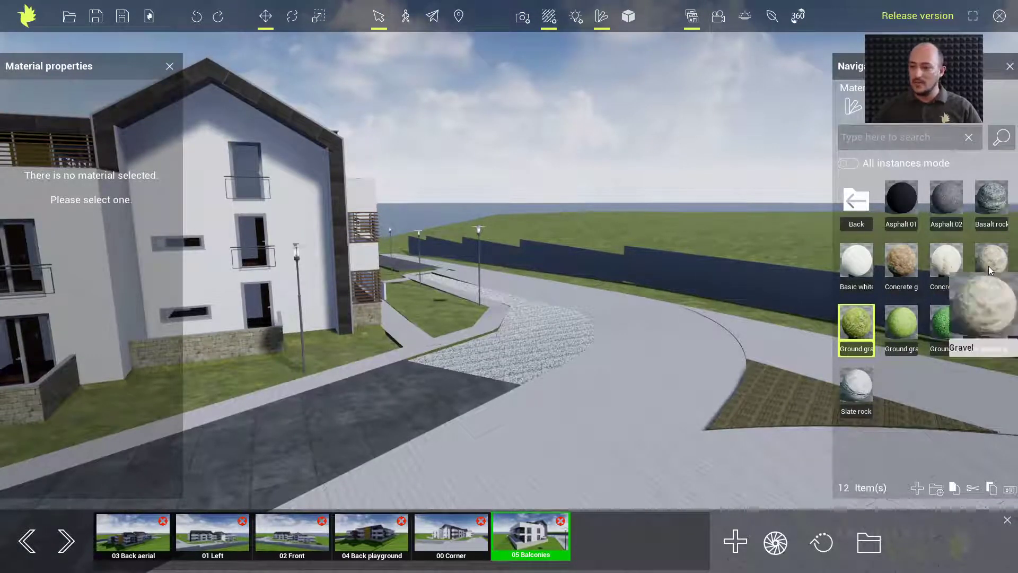
{"action": "left_click_drag", "start_coordinate": [740, 297], "coordinate": [739, 296]}
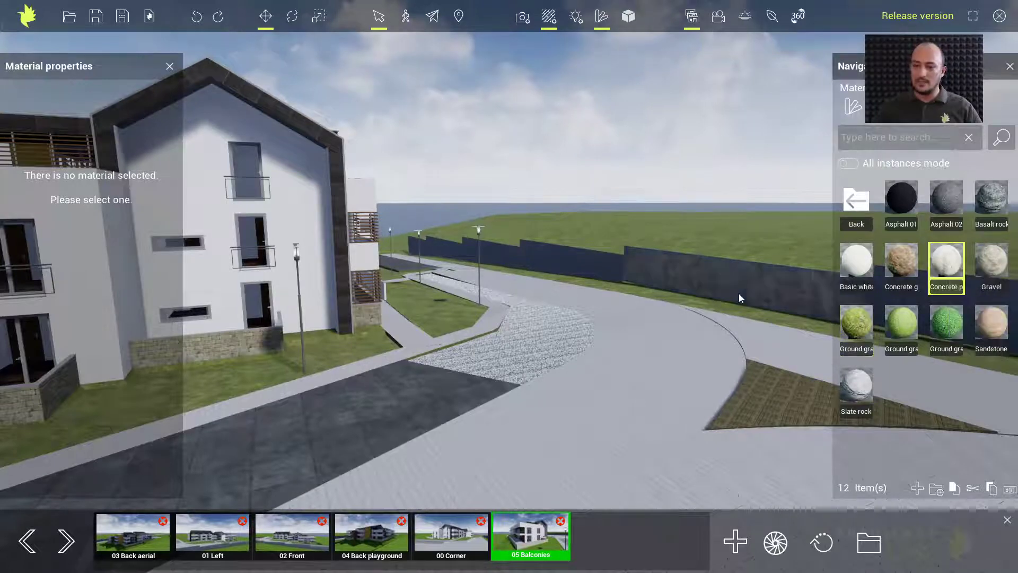
{"action": "right_click_drag", "start_coordinate": [651, 278], "coordinate": [545, 263]}
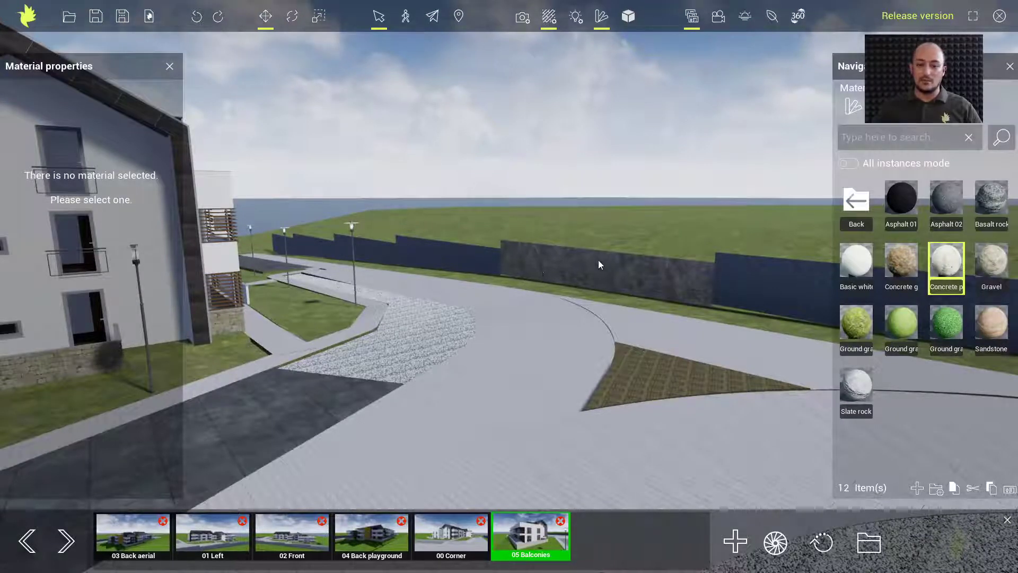
Turn on All instances mode and give the remaining dark fence sections the concrete look
{"action": "left_click", "coordinate": [855, 169]}
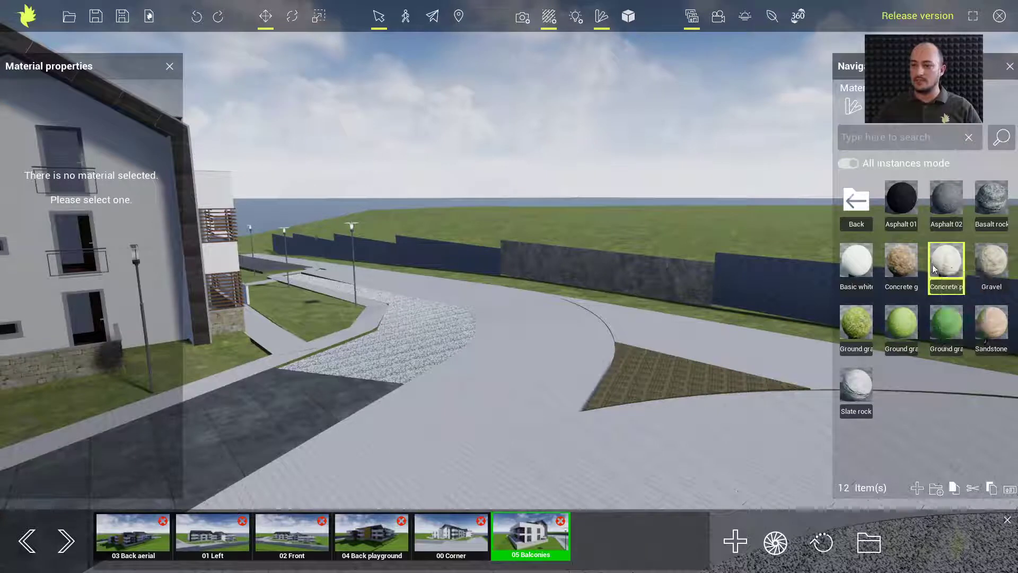
{"action": "left_click", "coordinate": [481, 270]}
{"action": "right_click_drag", "start_coordinate": [664, 268], "coordinate": [289, 254]}
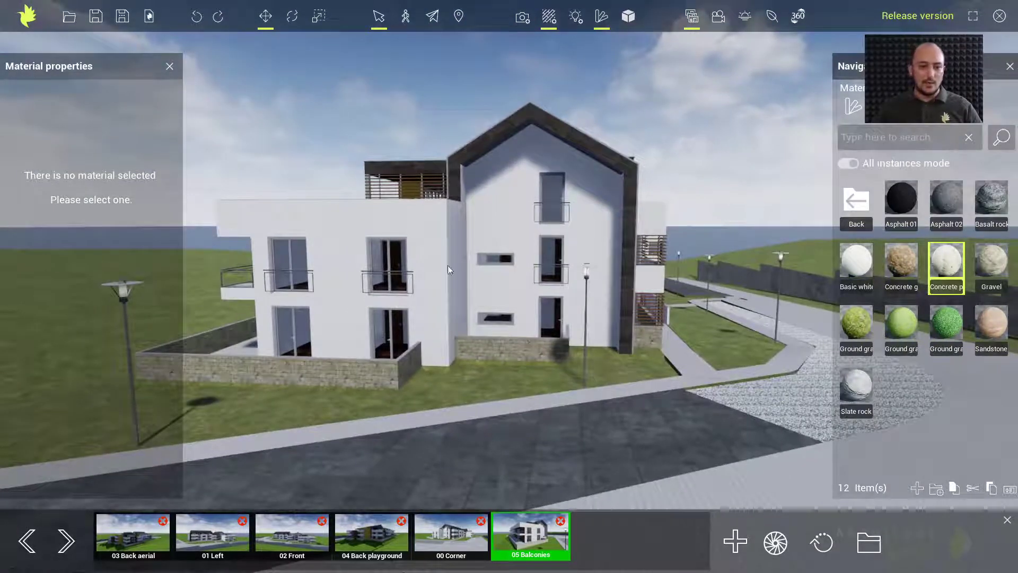
{"action": "middle_click_drag", "start_coordinate": [373, 268], "coordinate": [473, 275]}
{"action": "middle_click_drag", "start_coordinate": [138, 273], "coordinate": [278, 278]}
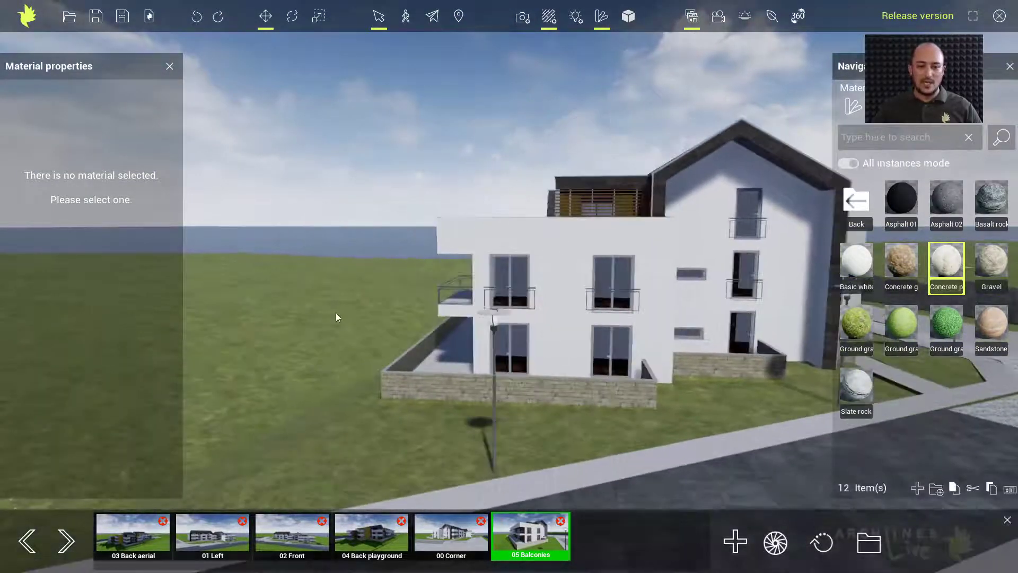
Lay Concrete tiles from Stone floor on the ground-floor terrace
{"action": "scroll", "coordinate": [336, 313], "scroll_direction": "up", "scroll_amount": 3}
{"action": "scroll", "coordinate": [513, 336], "scroll_direction": "up", "scroll_amount": 5}
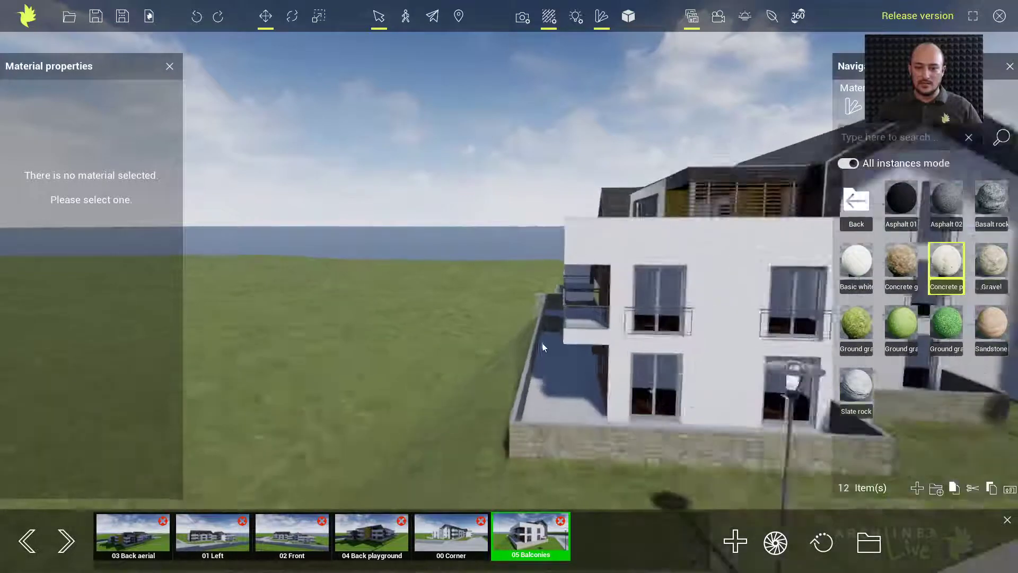
{"action": "right_click_drag", "start_coordinate": [616, 358], "coordinate": [648, 339]}
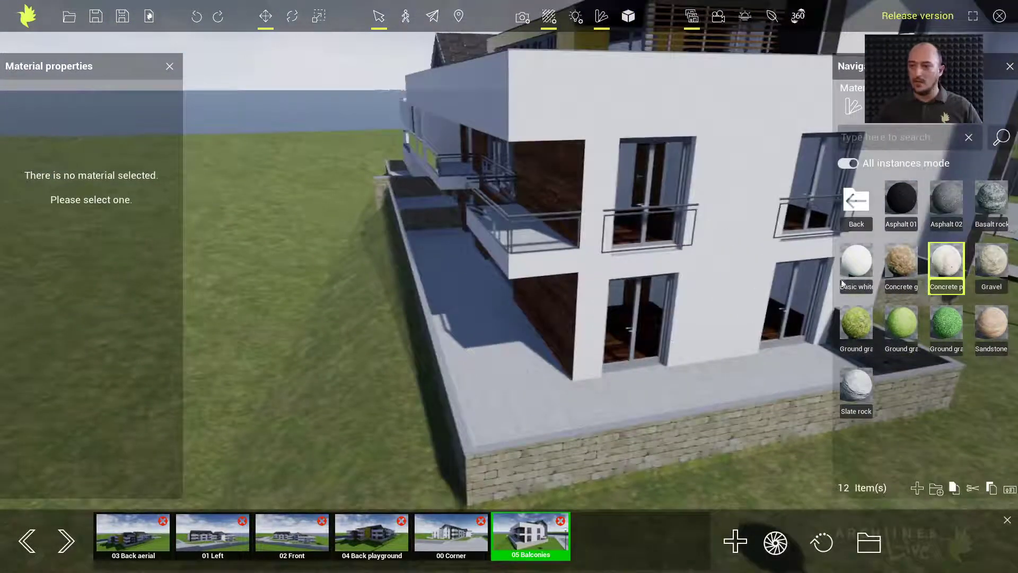
{"action": "left_click", "coordinate": [862, 205]}
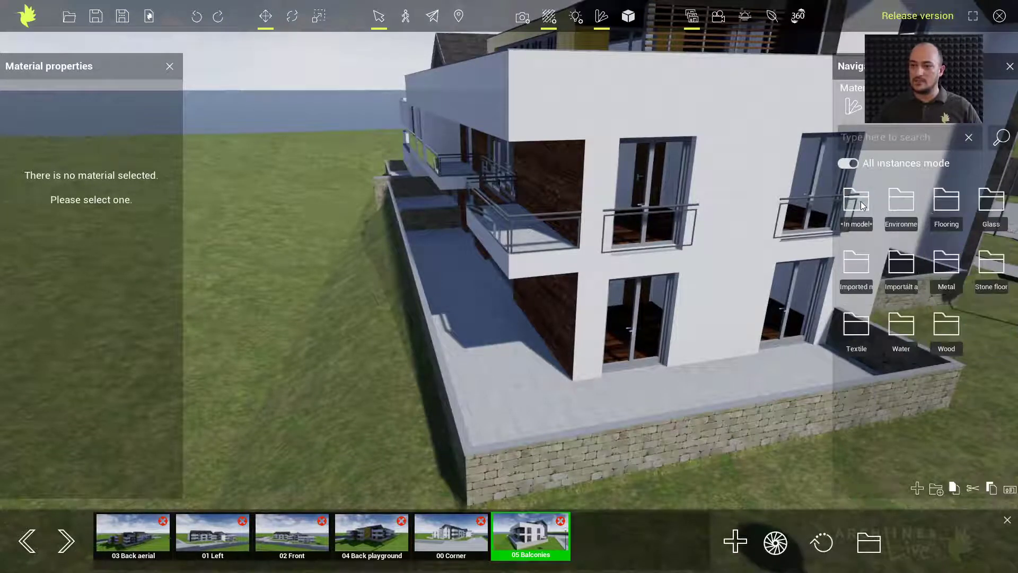
{"action": "left_click", "coordinate": [984, 267]}
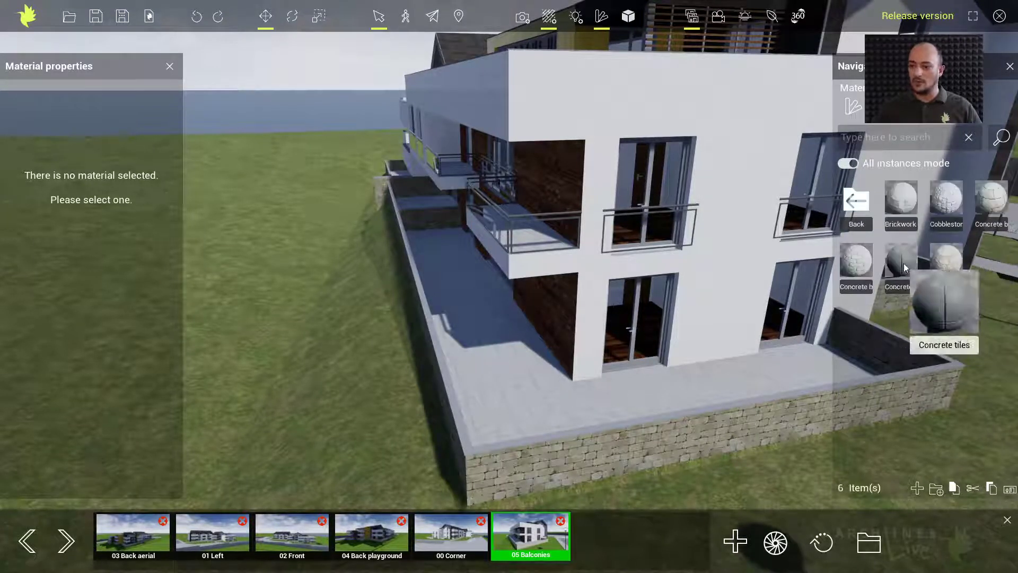
{"action": "left_click_drag", "start_coordinate": [512, 401], "coordinate": [512, 400]}
{"action": "middle_click_drag", "start_coordinate": [529, 335], "coordinate": [548, 433]}
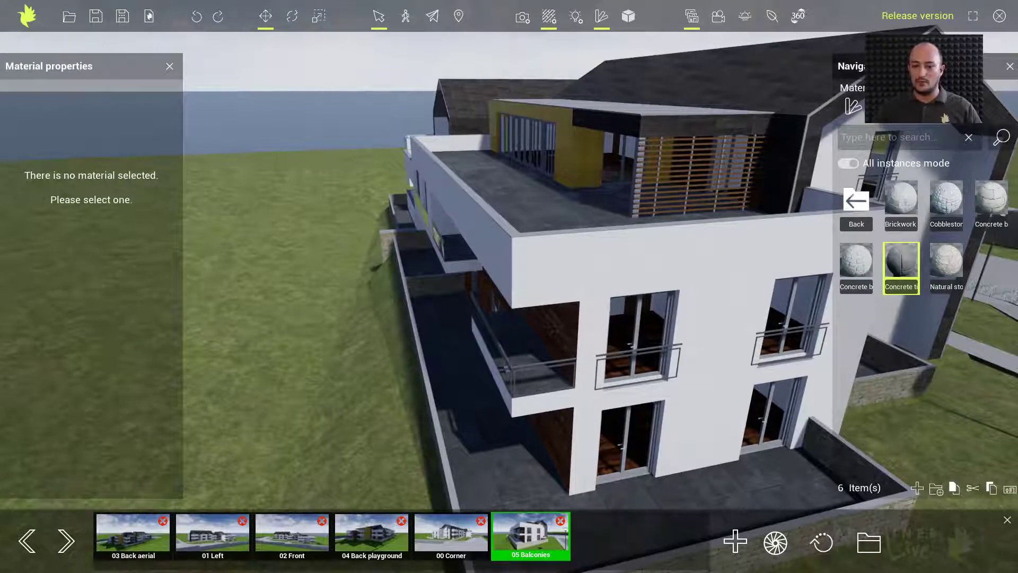
{"action": "middle_click_drag", "start_coordinate": [516, 287], "coordinate": [516, 193]}
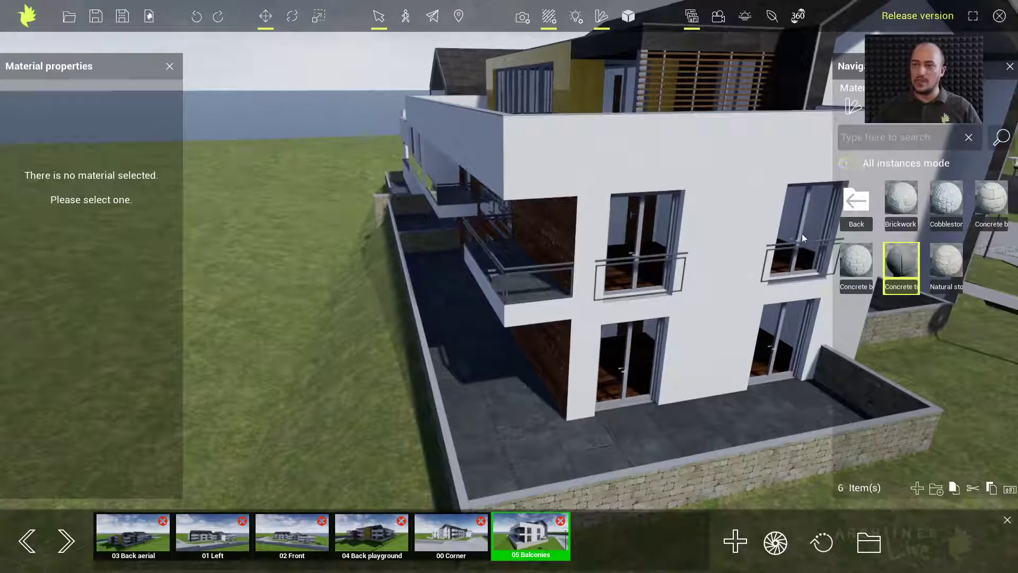
Return the material library to its top-level folders and bring the side facade into view
{"action": "left_click", "coordinate": [855, 204]}
{"action": "left_click", "coordinate": [855, 204]}
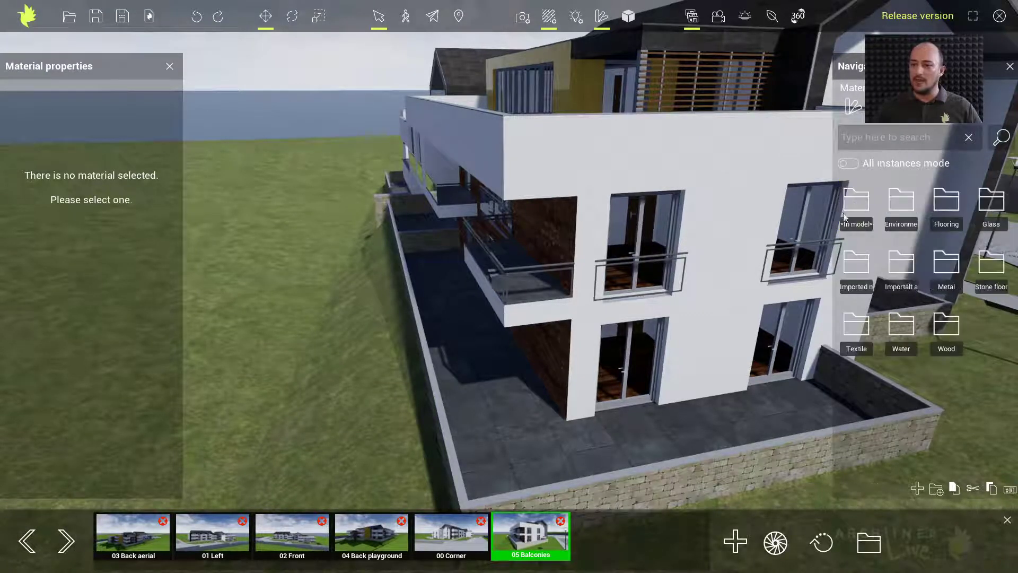
{"action": "middle_click_drag", "start_coordinate": [754, 279], "coordinate": [760, 278]}
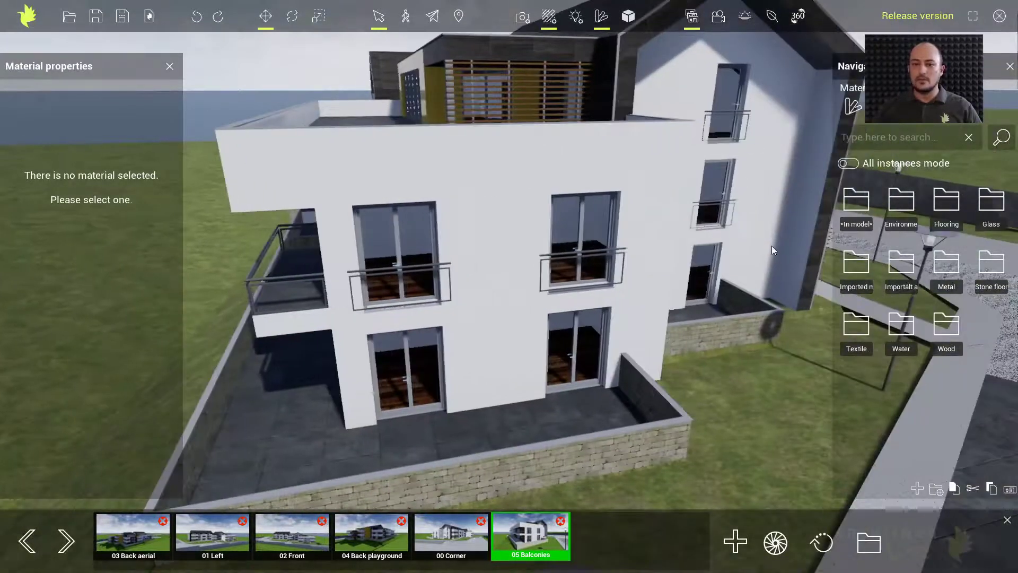
{"action": "middle_click_drag", "start_coordinate": [775, 237], "coordinate": [648, 246]}
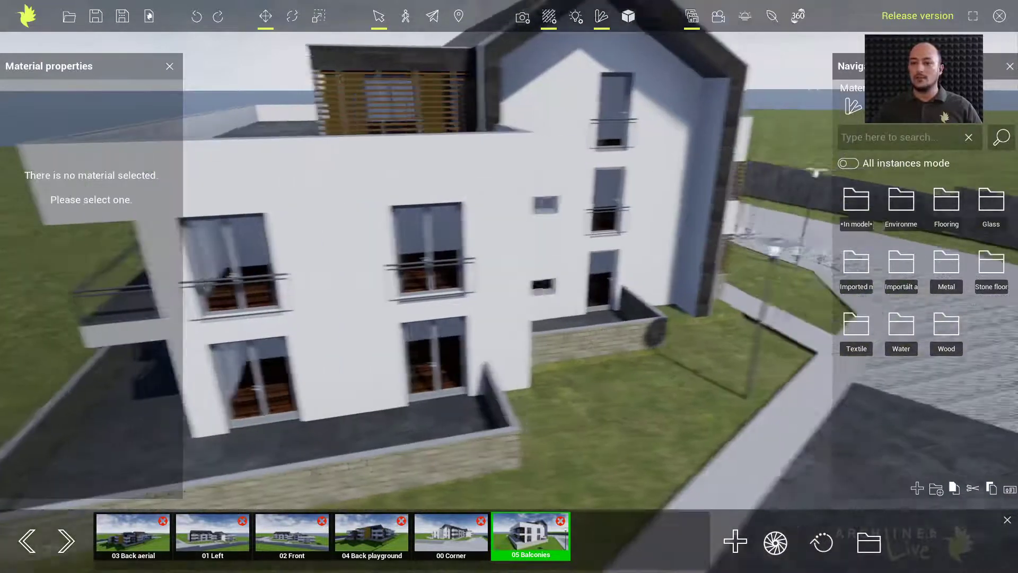
{"action": "middle_click_drag", "start_coordinate": [703, 292], "coordinate": [674, 294]}
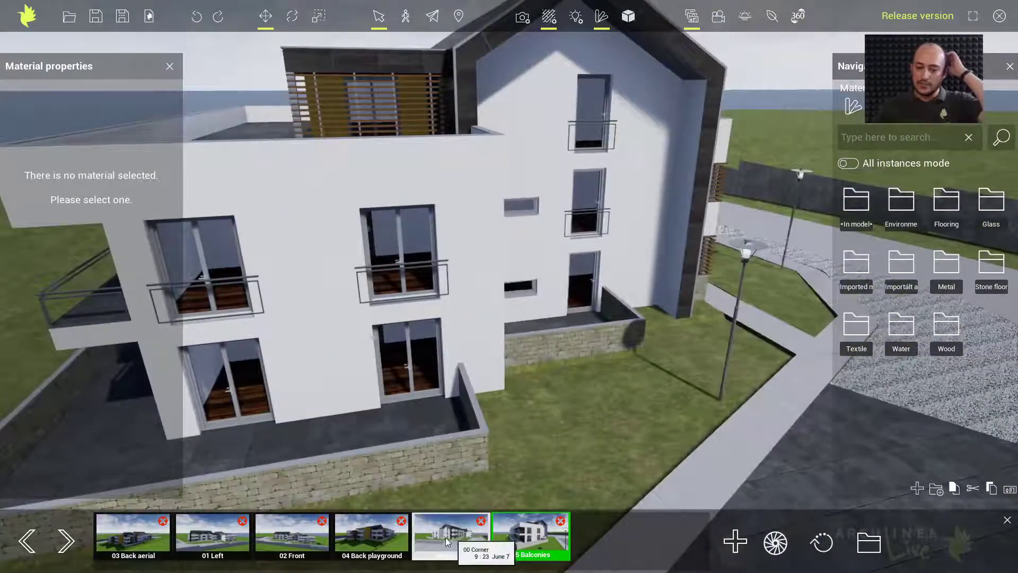
From the 02 Front view, drop the Approaching storm background from Objects > Background into the scene
{"action": "left_click", "coordinate": [291, 529]}
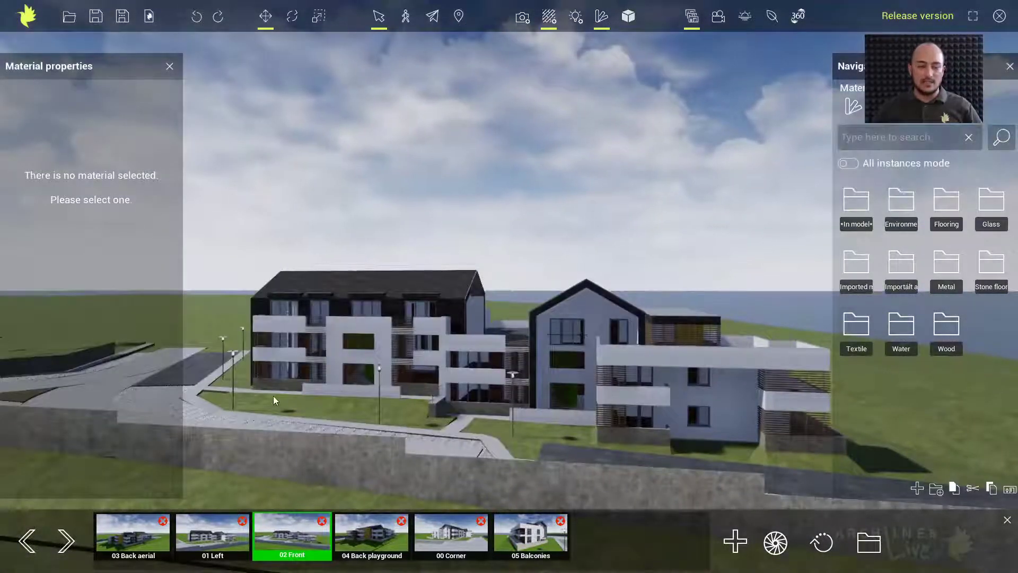
{"action": "right_click_drag", "start_coordinate": [225, 308], "coordinate": [222, 310]}
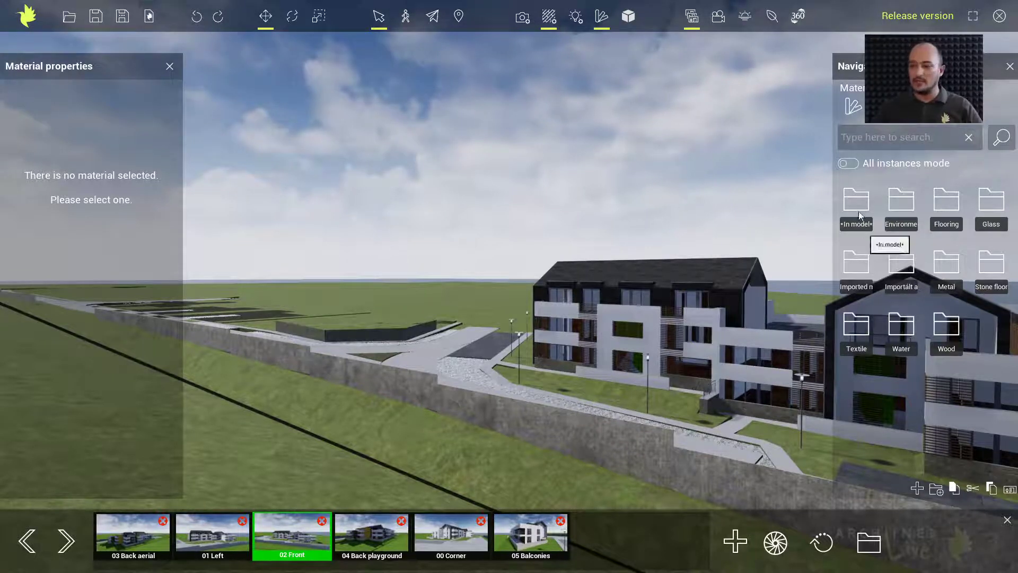
{"action": "left_click", "coordinate": [855, 107]}
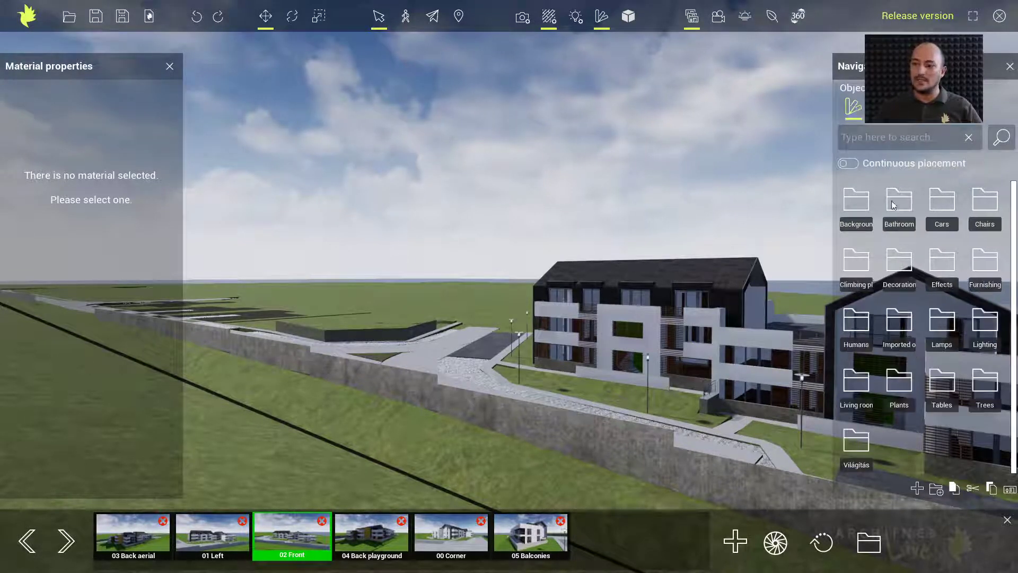
{"action": "double_click", "coordinate": [857, 204]}
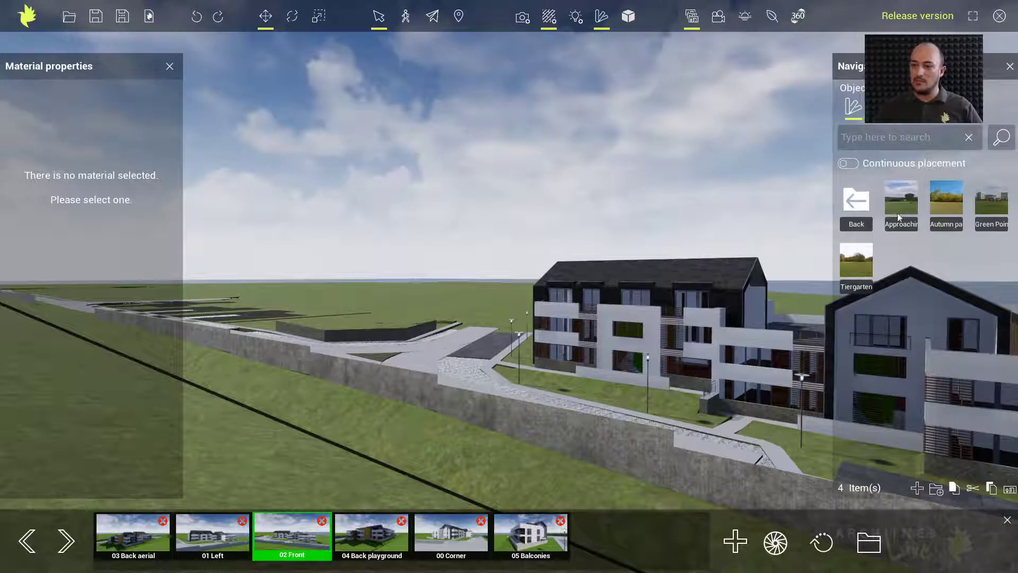
{"action": "mouse_move", "coordinate": [905, 207]}
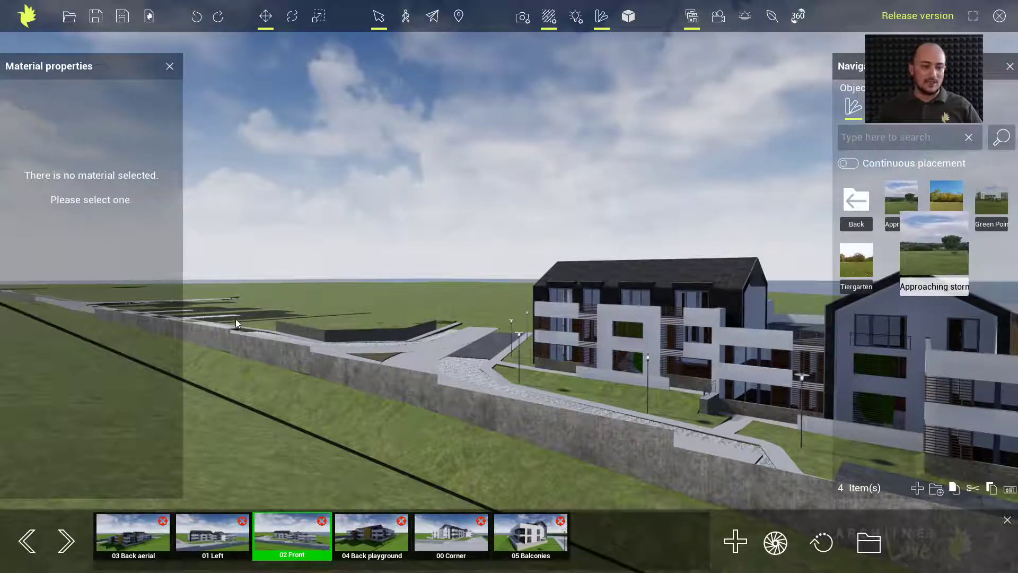
{"action": "left_click_drag", "start_coordinate": [235, 319], "coordinate": [235, 319]}
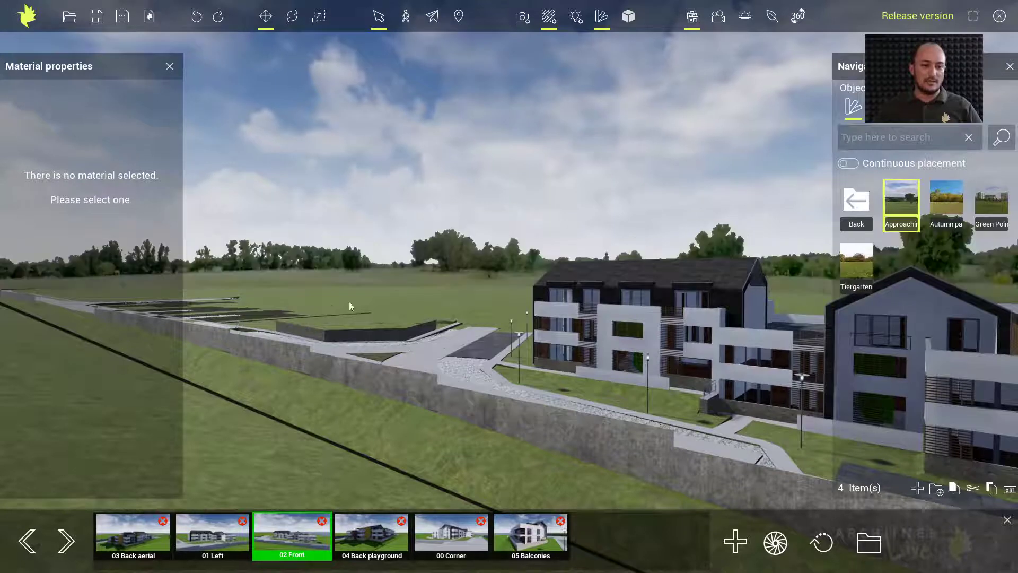
{"action": "right_click_drag", "start_coordinate": [422, 301], "coordinate": [314, 311]}
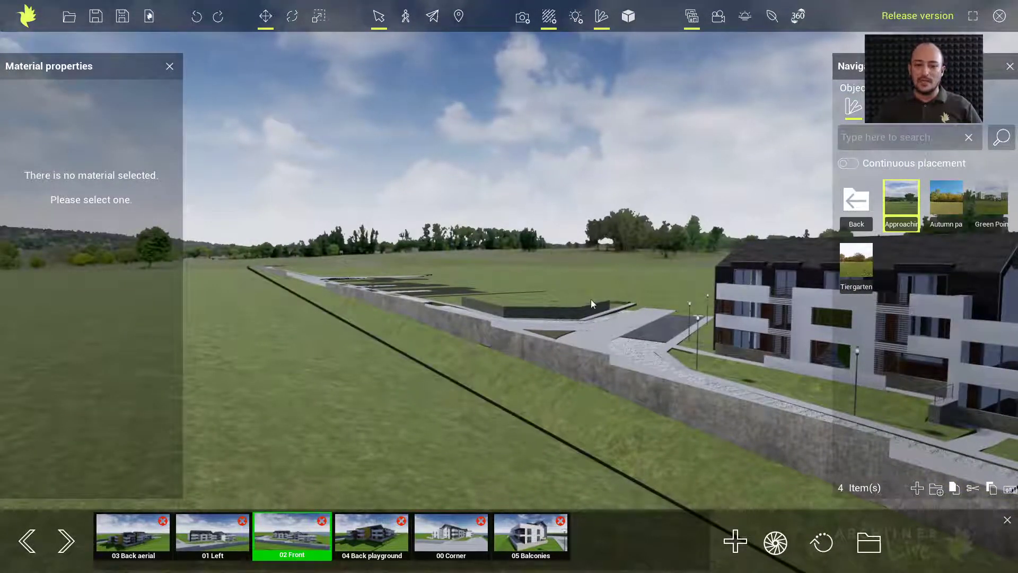
Select the Approaching storm background and lower it along its Z axis
{"action": "left_click", "coordinate": [588, 259]}
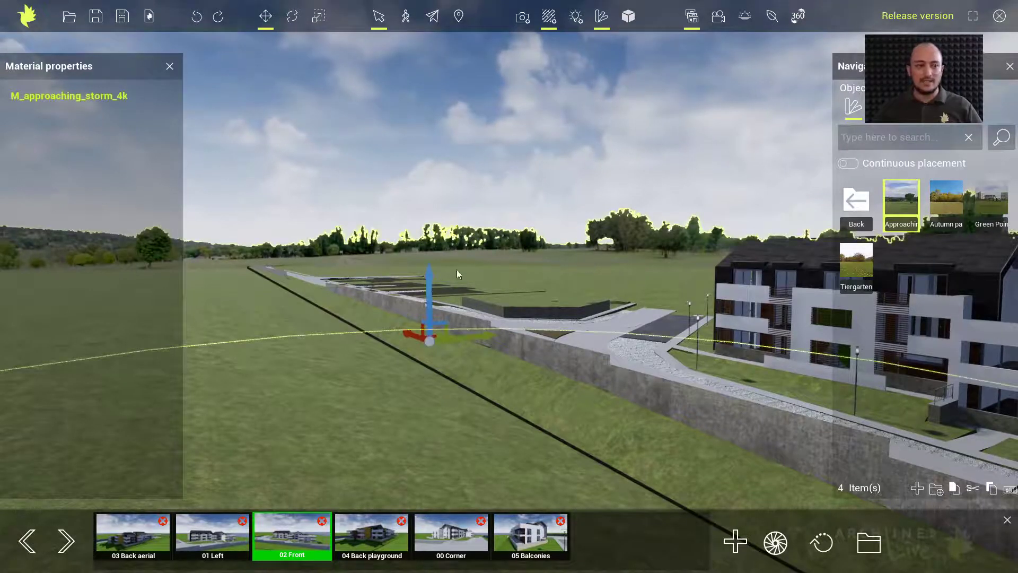
{"action": "left_click", "coordinate": [170, 65]}
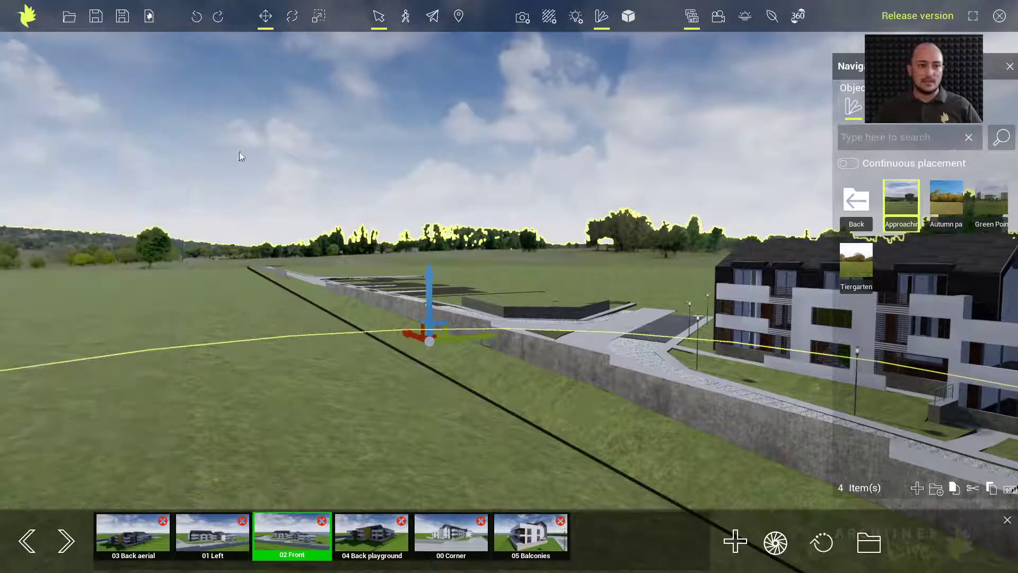
{"action": "mouse_move", "coordinate": [428, 277]}
{"action": "left_mouse_down"}
{"action": "mouse_move", "coordinate": [429, 286]}
{"action": "mouse_move", "coordinate": [427, 268]}
{"action": "left_mouse_up"}
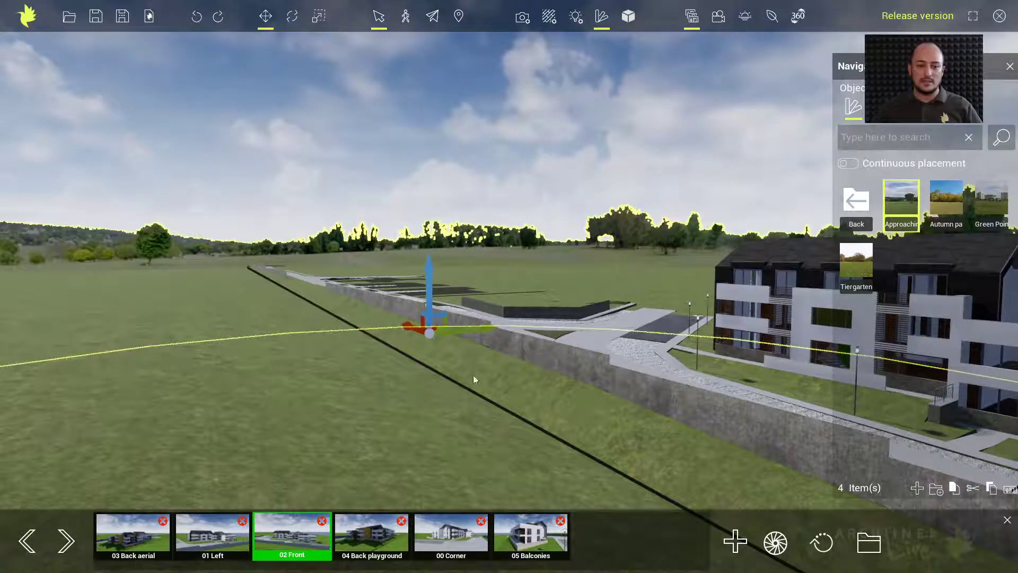
Rotate the background around its vertical axis, then release and deselect it
{"action": "left_click", "coordinate": [293, 16]}
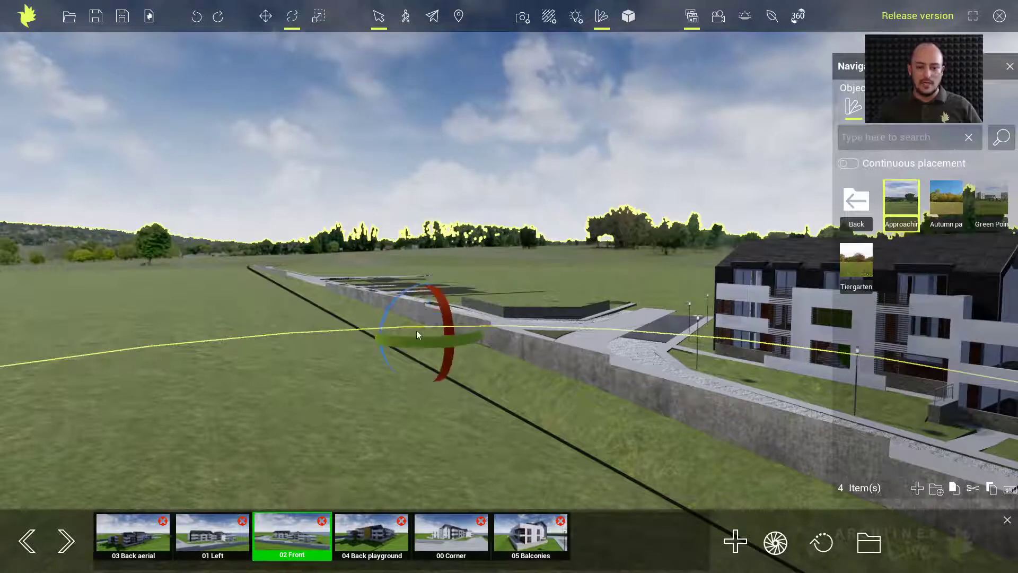
{"action": "left_click_drag", "start_coordinate": [398, 338], "coordinate": [500, 345]}
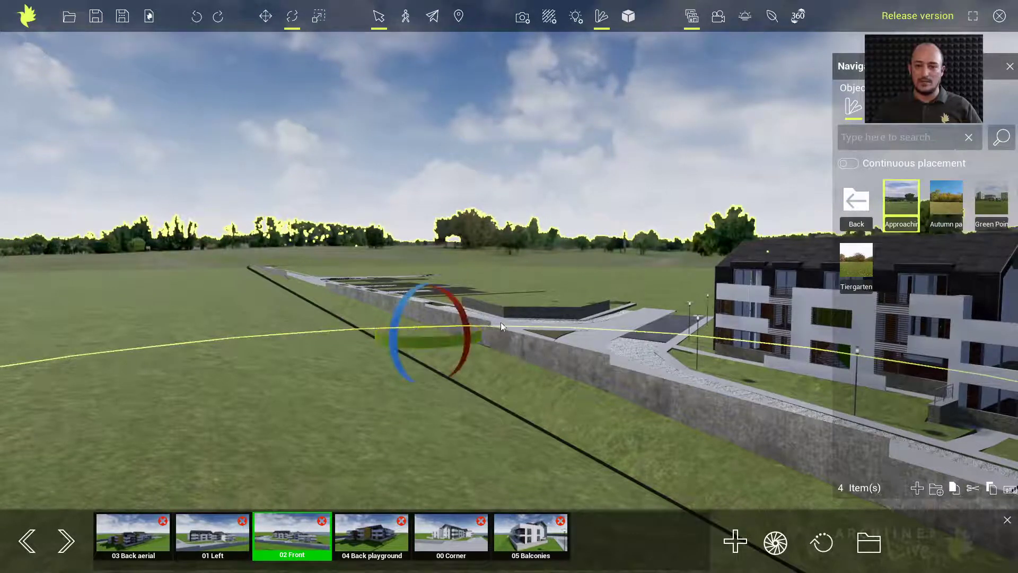
{"action": "left_click", "coordinate": [546, 273]}
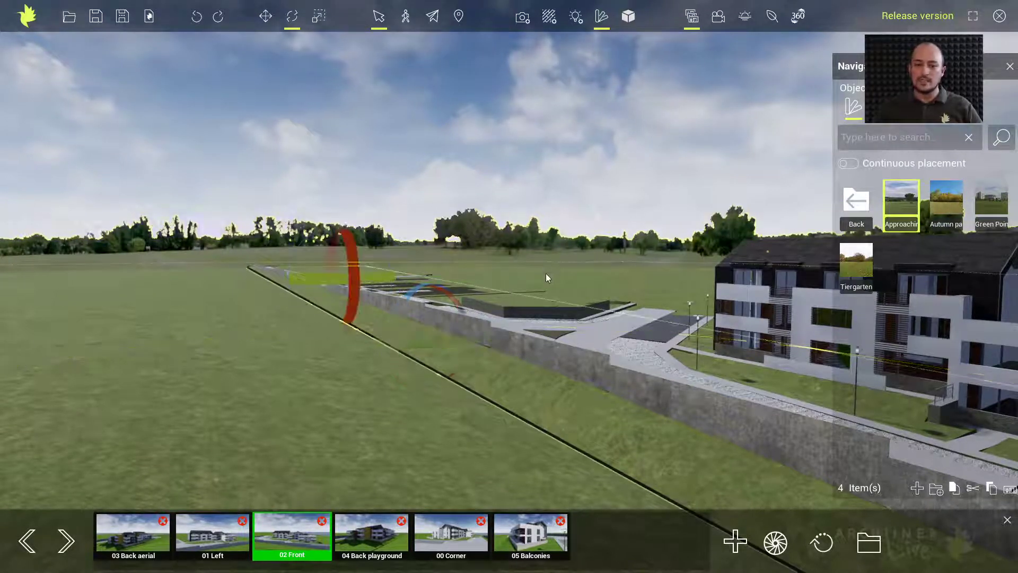
{"action": "left_click", "coordinate": [292, 16]}
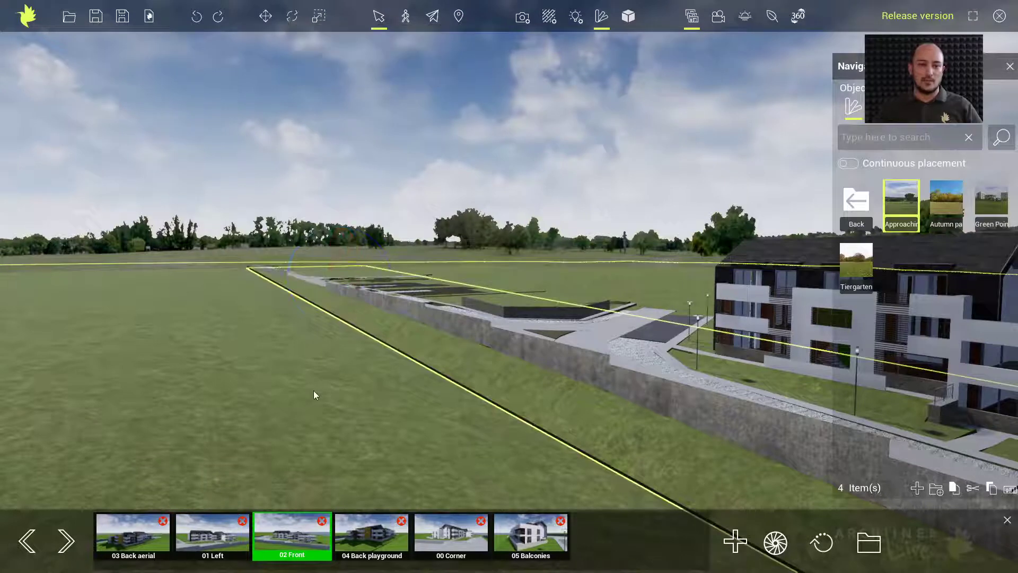
{"action": "key", "text": "Escape"}
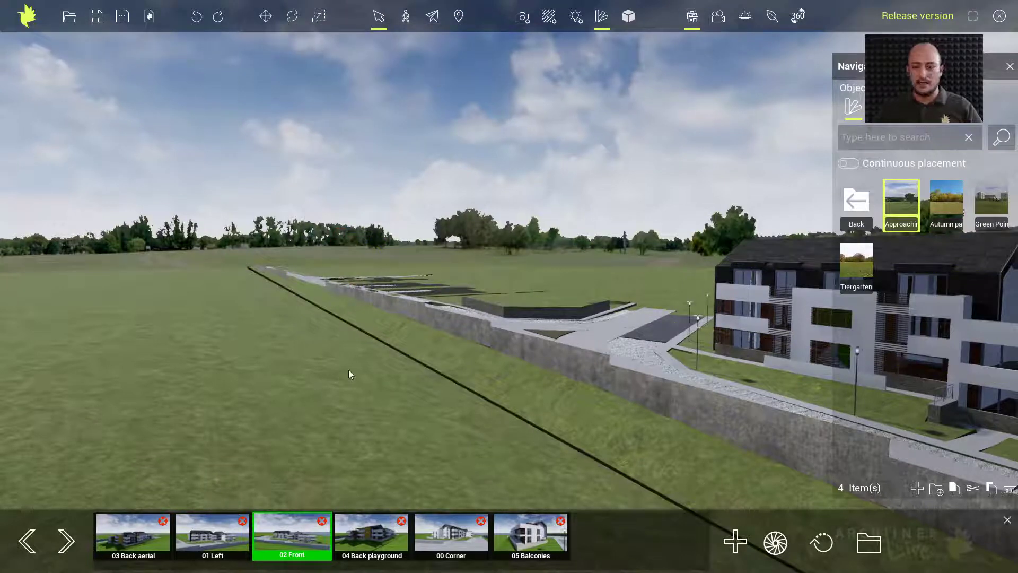
Place an Acer negundo L tree beside the path and an Acer negundo S tree by the wall
{"action": "right_click_drag", "start_coordinate": [479, 352], "coordinate": [479, 352]}
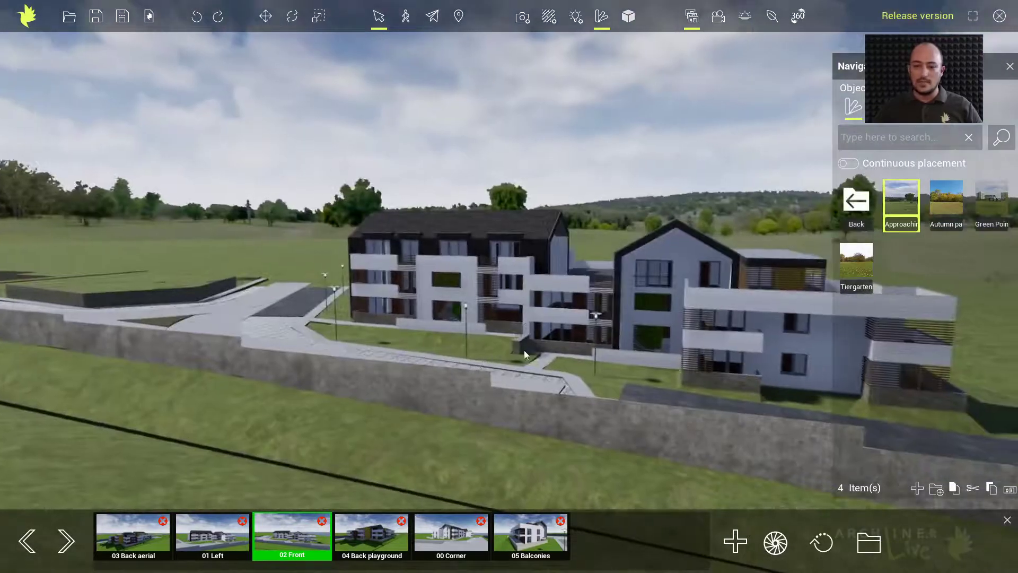
{"action": "middle_click_drag", "start_coordinate": [537, 345], "coordinate": [532, 348]}
{"action": "middle_click_drag", "start_coordinate": [393, 370], "coordinate": [393, 370]}
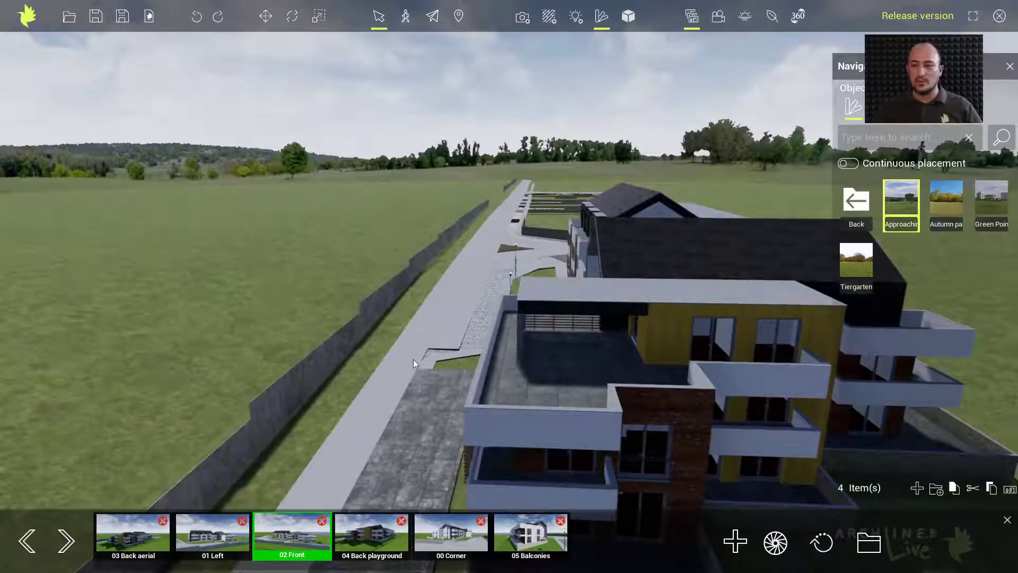
{"action": "left_click", "coordinate": [856, 200]}
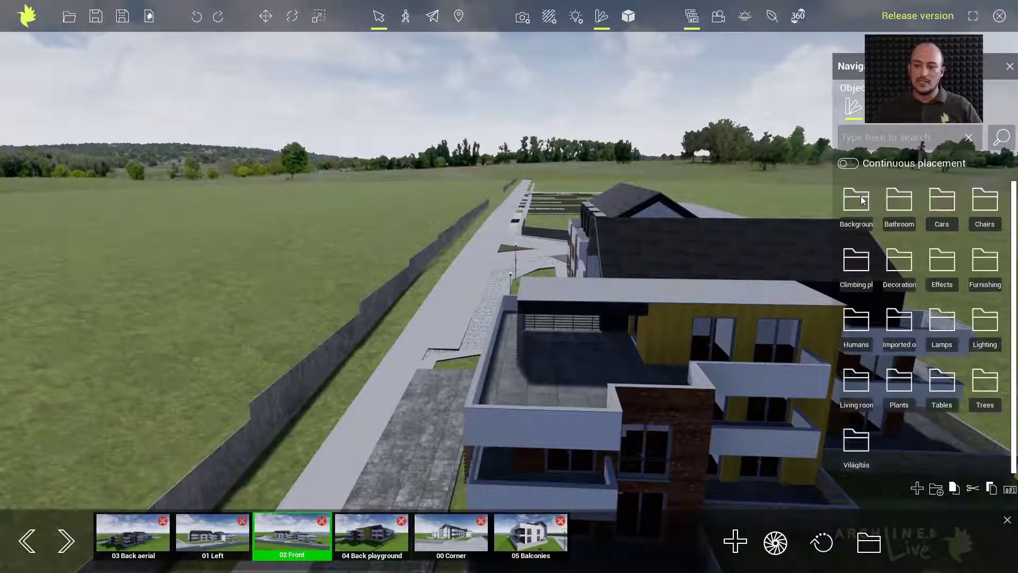
{"action": "left_click", "coordinate": [983, 391]}
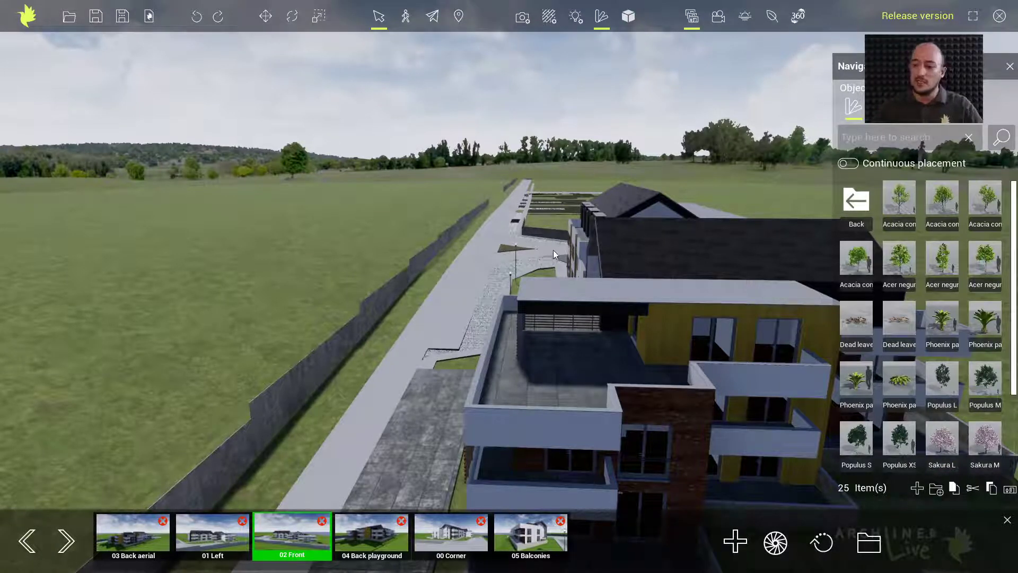
{"action": "mouse_move", "coordinate": [901, 266]}
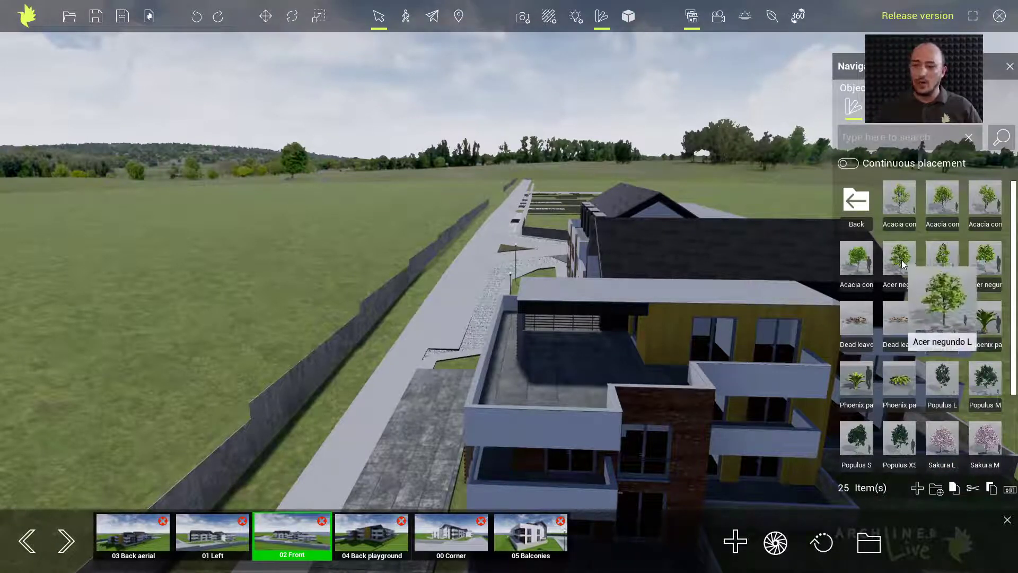
{"action": "left_click", "coordinate": [900, 264]}
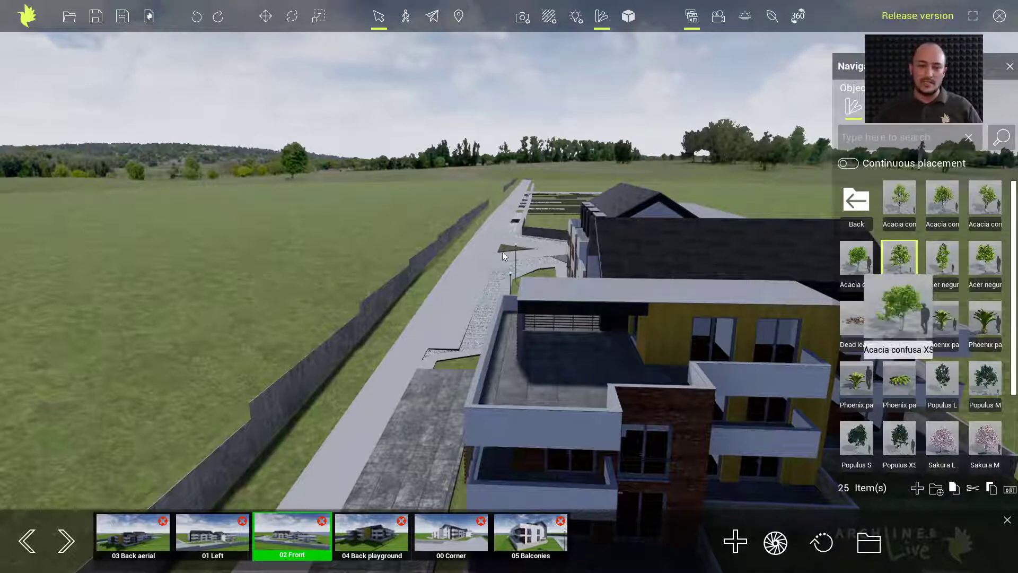
{"action": "left_click", "coordinate": [450, 256]}
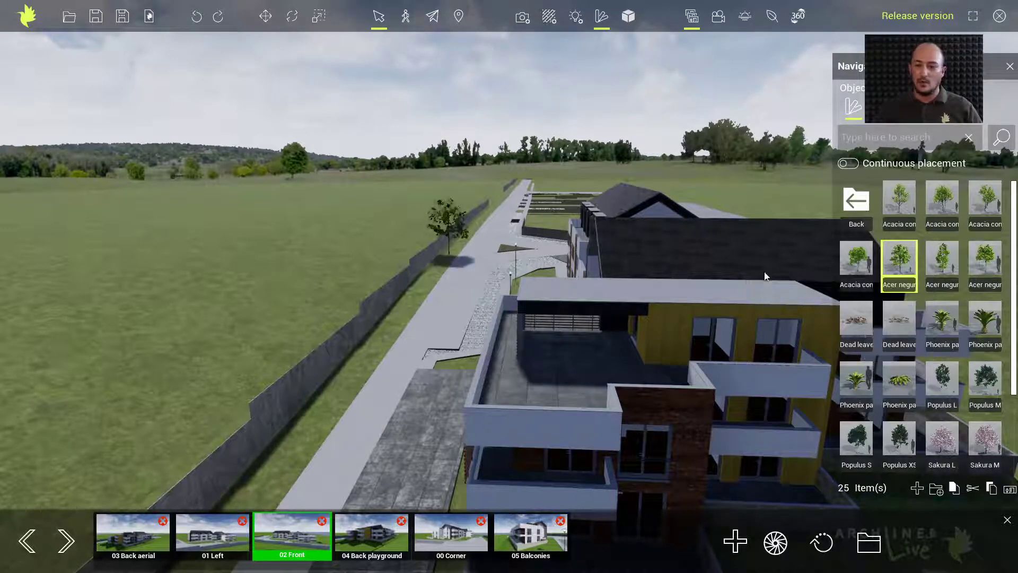
{"action": "mouse_move", "coordinate": [979, 270]}
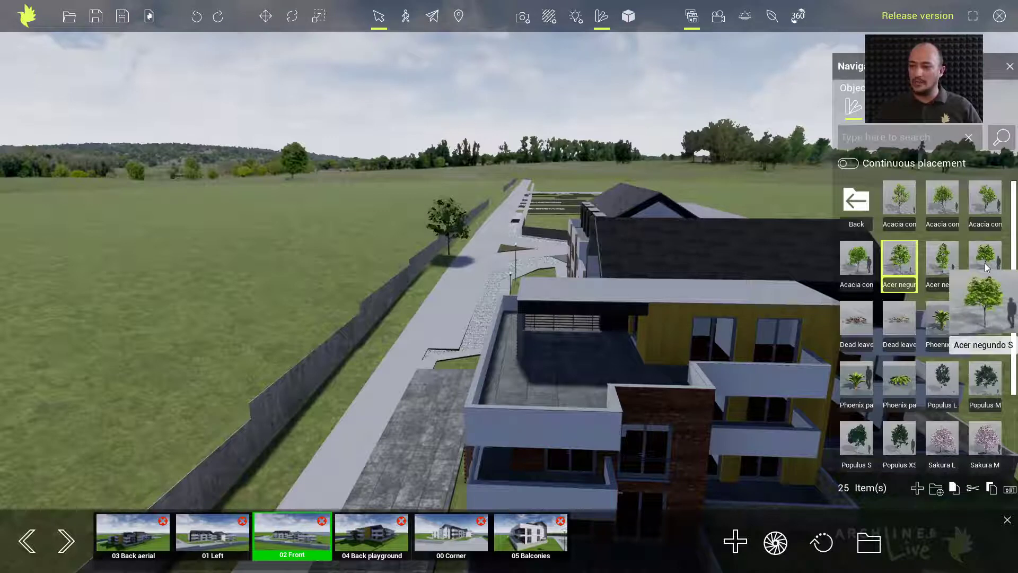
{"action": "left_click", "coordinate": [357, 378]}
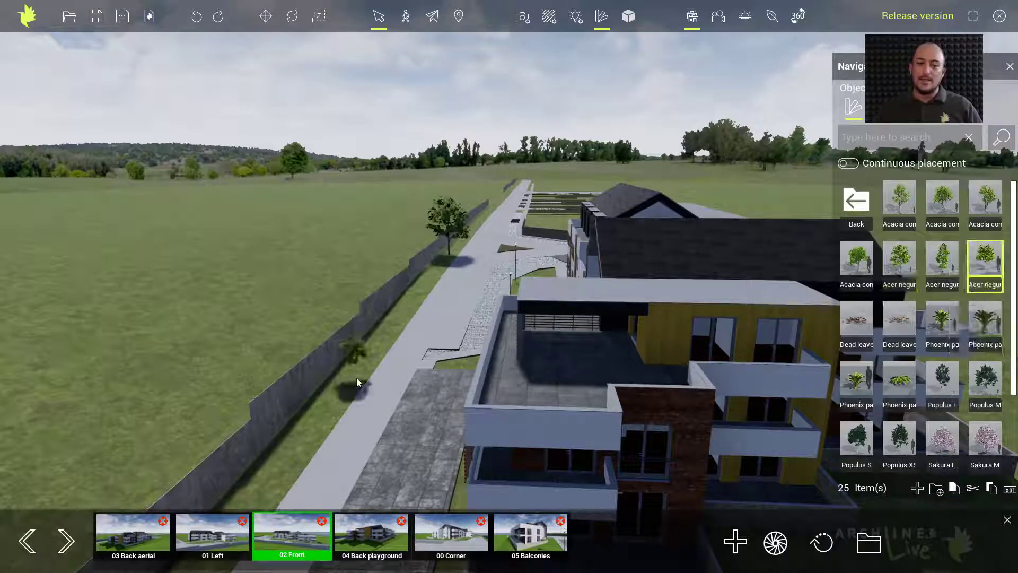
Paint a row of trees along the boundary wall with the Foliage painter's Trees brush
{"action": "left_click", "coordinate": [770, 17]}
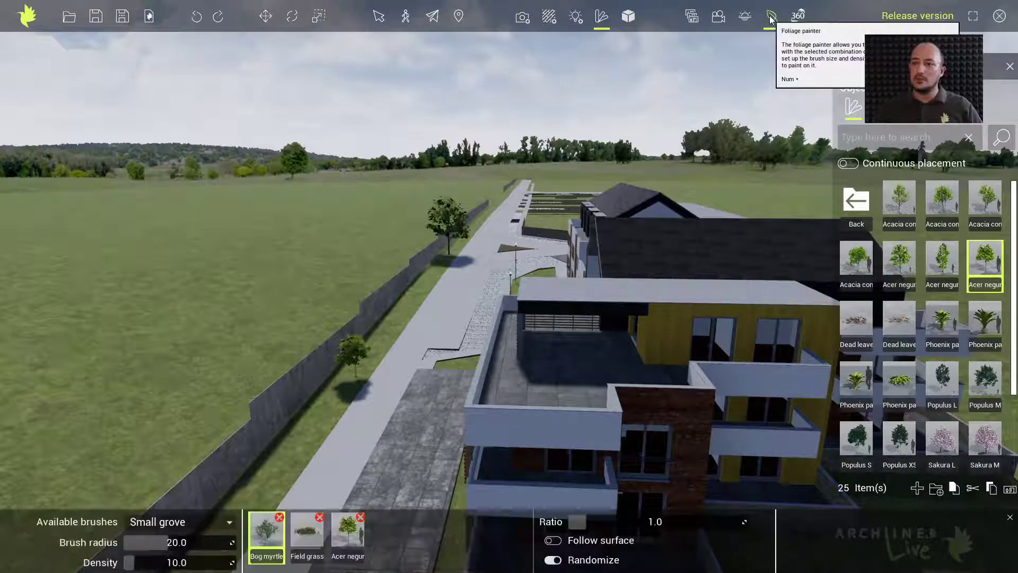
{"action": "left_click", "coordinate": [206, 523]}
{"action": "left_click", "coordinate": [147, 495]}
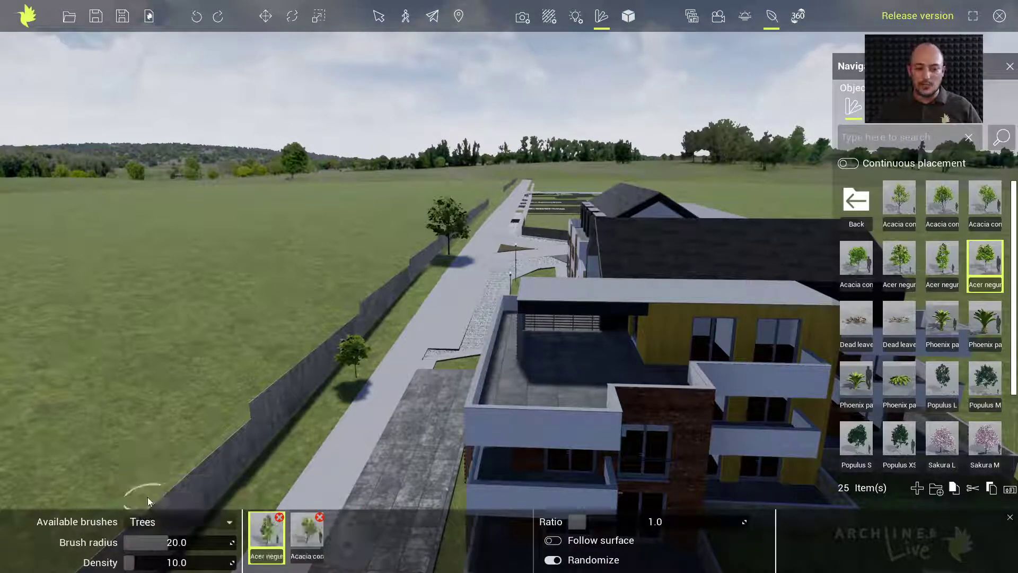
{"action": "left_click", "coordinate": [271, 483]}
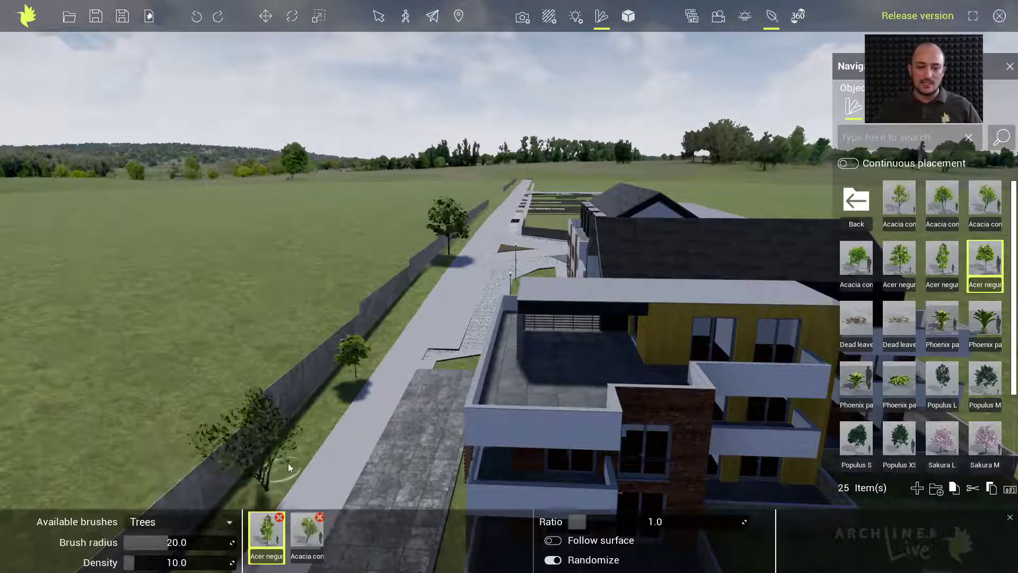
{"action": "mouse_move", "coordinate": [309, 434]}
{"action": "left_mouse_down"}
{"action": "mouse_move", "coordinate": [405, 303]}
{"action": "mouse_move", "coordinate": [450, 262]}
{"action": "left_mouse_up"}
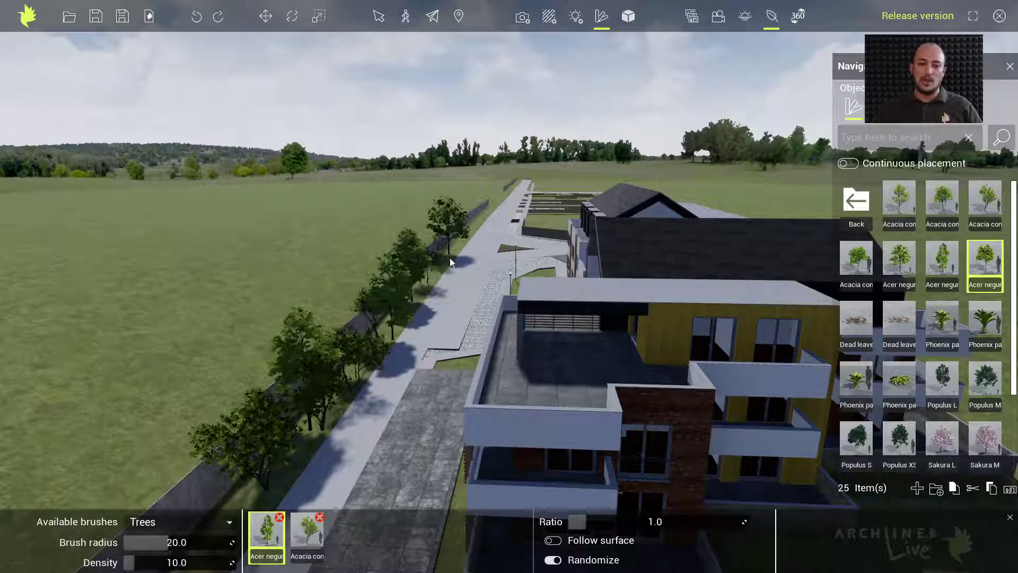
{"action": "left_click", "coordinate": [473, 225]}
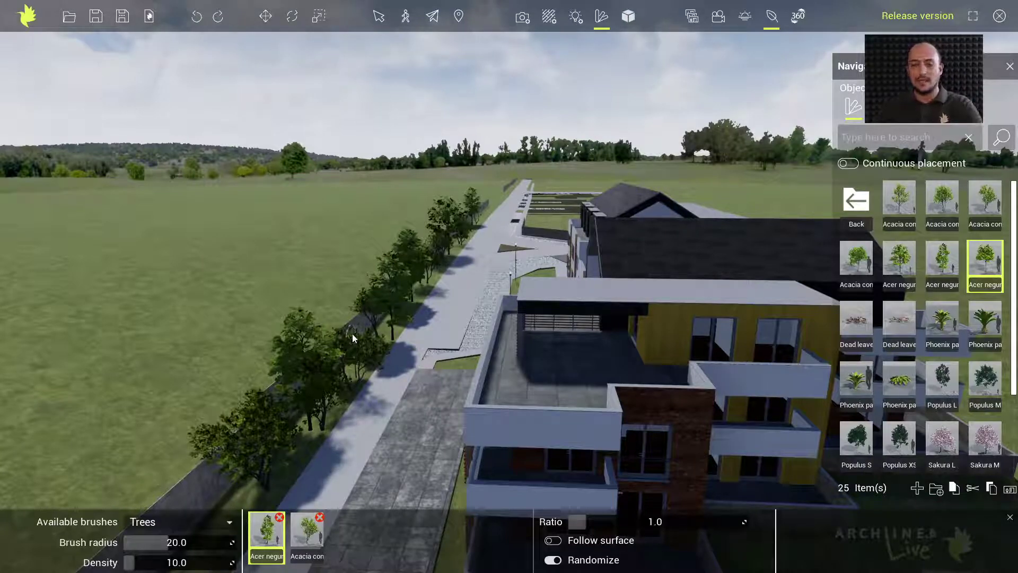
Pass through the 02 Front view, orbit and pan, then settle on the 05 Balconies viewpoint
{"action": "left_click", "coordinate": [693, 17]}
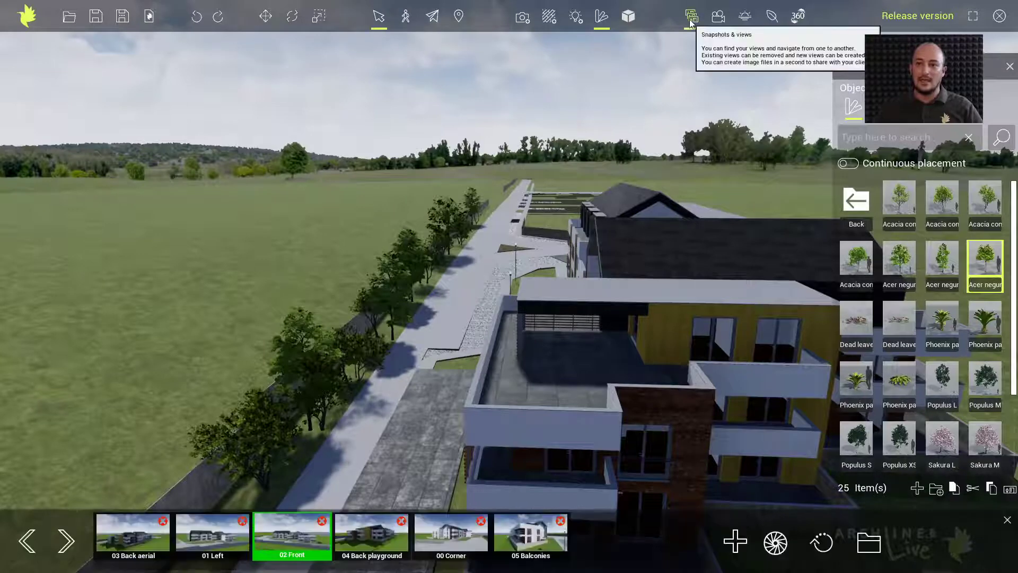
{"action": "left_click", "coordinate": [295, 540]}
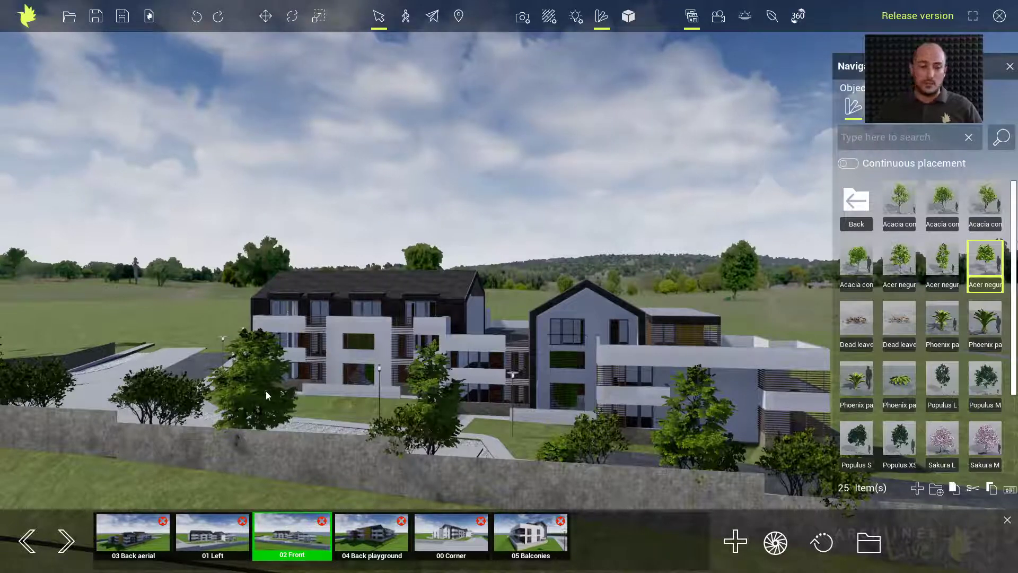
{"action": "middle_click_drag", "start_coordinate": [237, 384], "coordinate": [167, 398]}
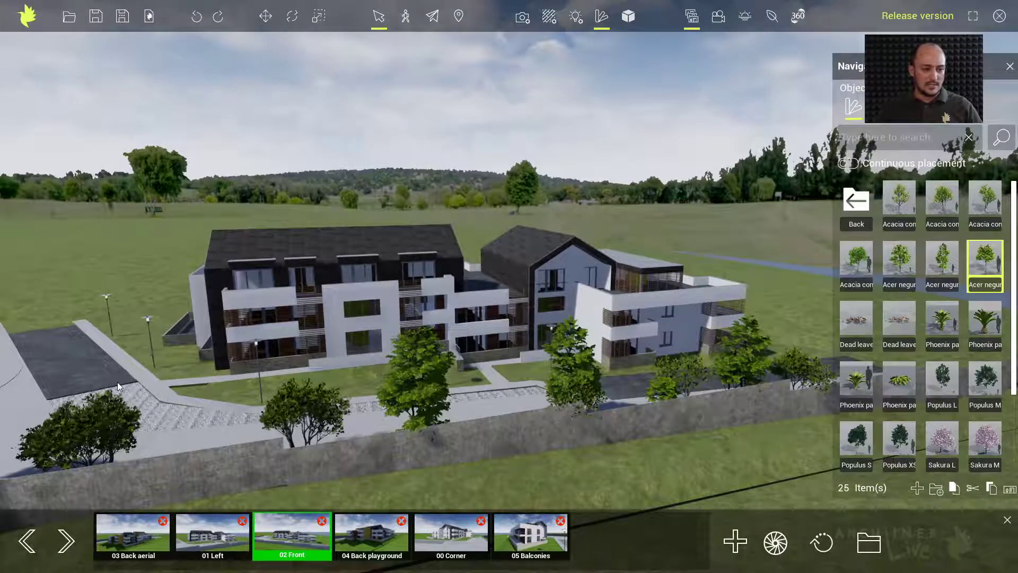
{"action": "middle_click_drag", "start_coordinate": [106, 384], "coordinate": [329, 383]}
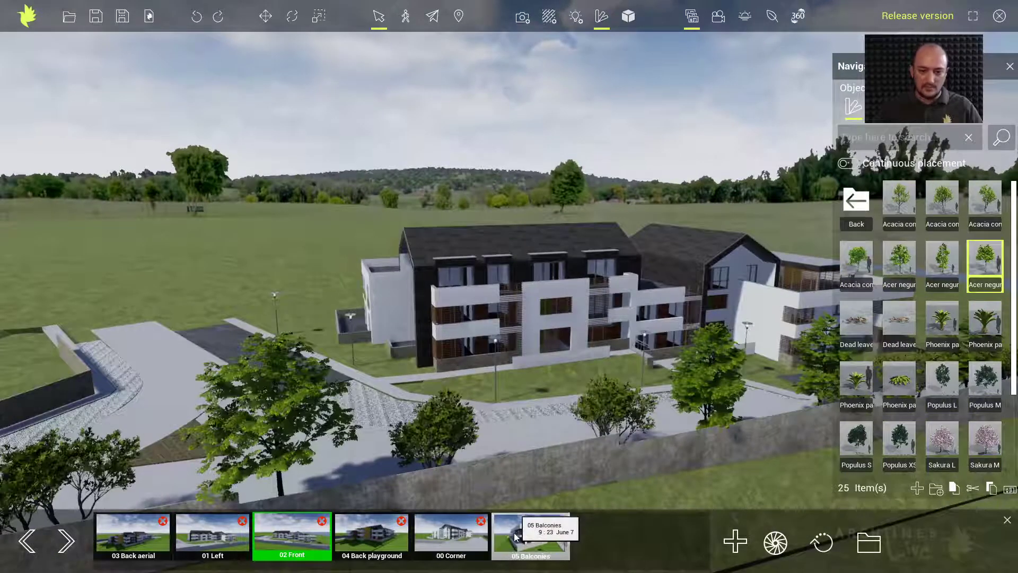
{"action": "left_click", "coordinate": [514, 533]}
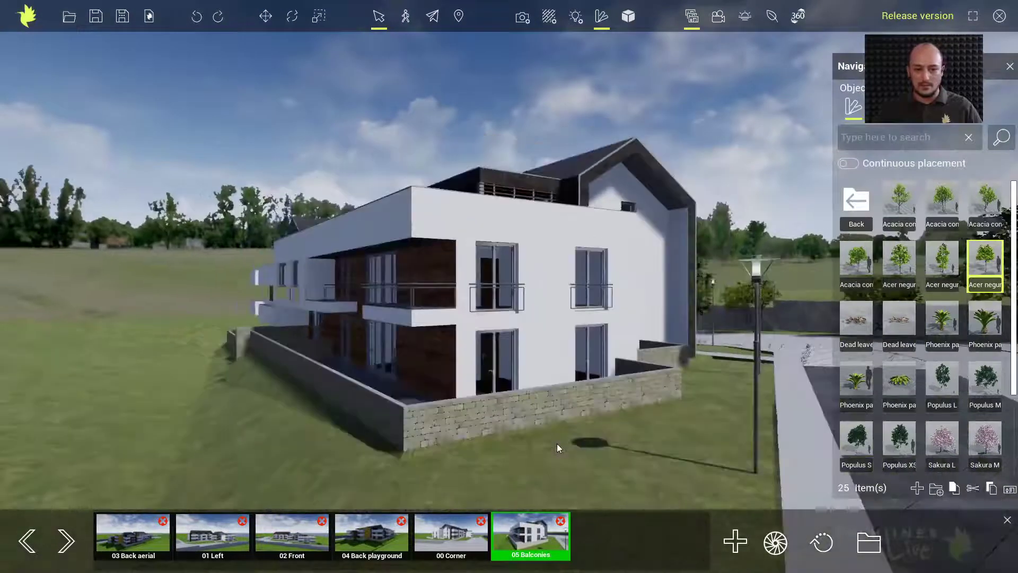
{"action": "scroll", "coordinate": [557, 444], "scroll_direction": "down", "scroll_amount": 3}
{"action": "middle_click_drag", "start_coordinate": [686, 380], "coordinate": [526, 381]}
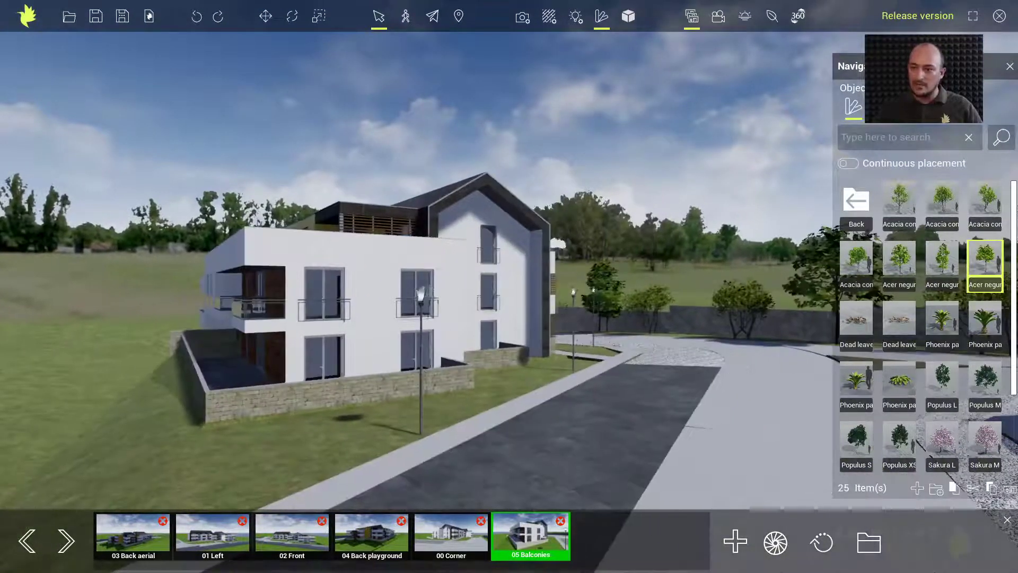
Place a red Car - sedan from the Cars folder onto the parking lot
{"action": "left_click", "coordinate": [856, 202]}
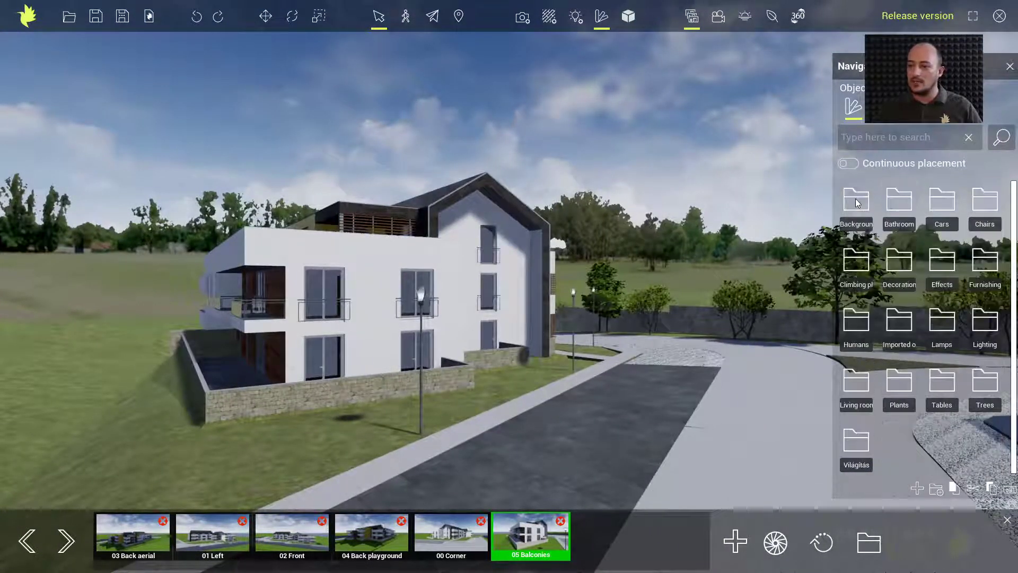
{"action": "left_click", "coordinate": [939, 200]}
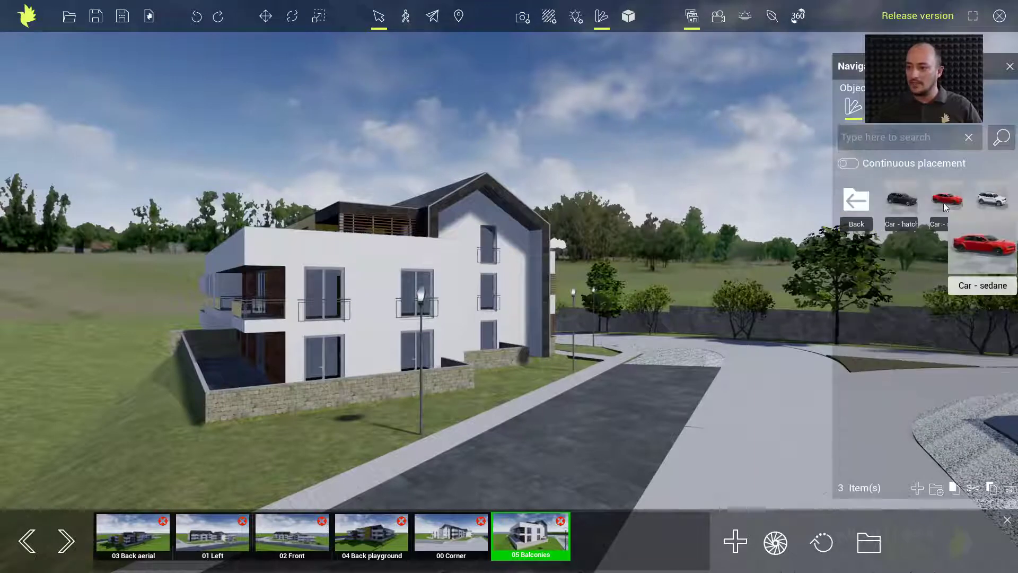
{"action": "left_click_drag", "start_coordinate": [960, 202], "coordinate": [670, 387]}
{"action": "middle_click_drag", "start_coordinate": [670, 393], "coordinate": [565, 370]}
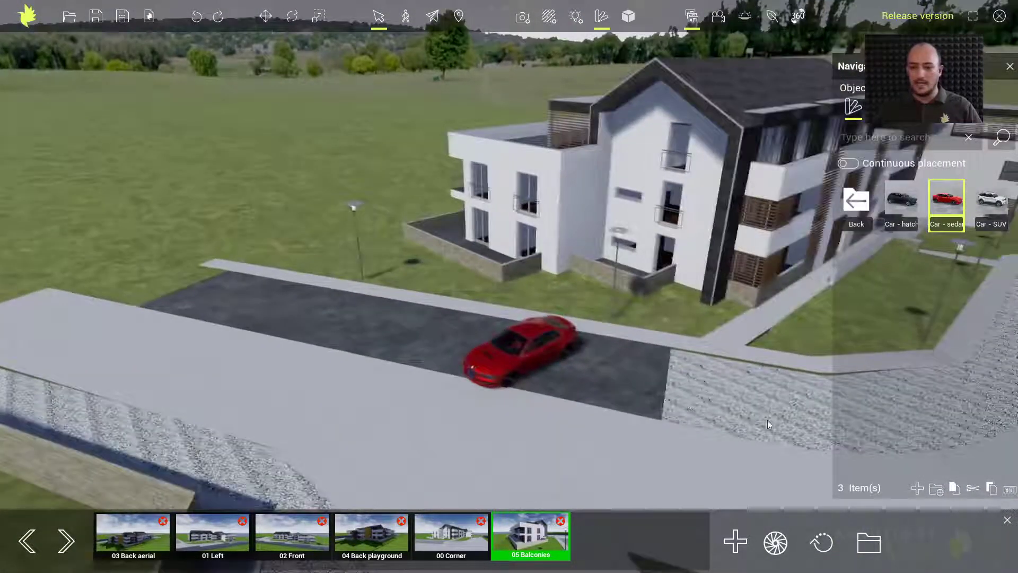
Select the red sedan and turn it slightly on the ground
{"action": "left_click", "coordinate": [533, 359]}
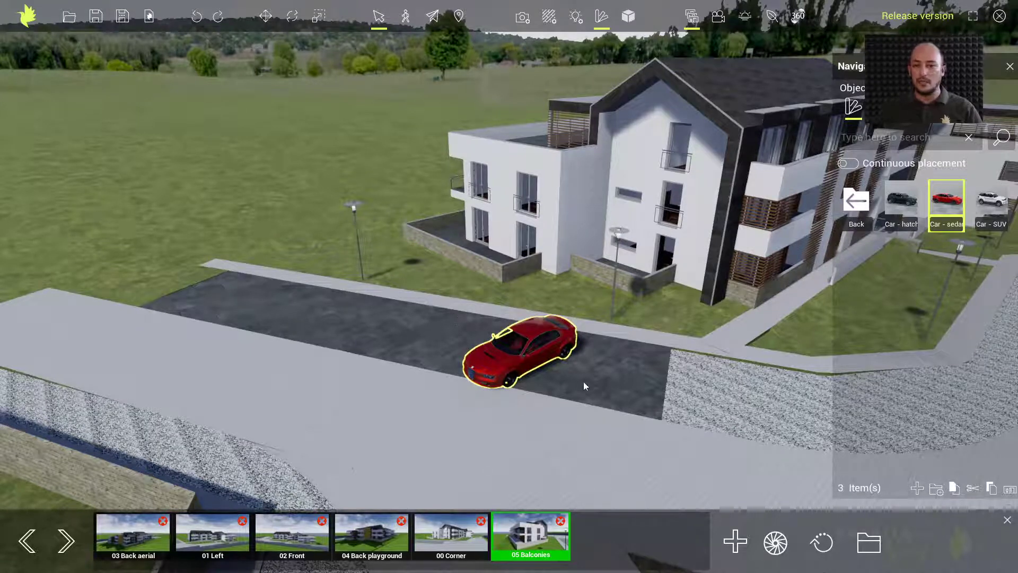
{"action": "key", "text": "w"}
{"action": "key", "text": "e"}
{"action": "key", "text": "r"}
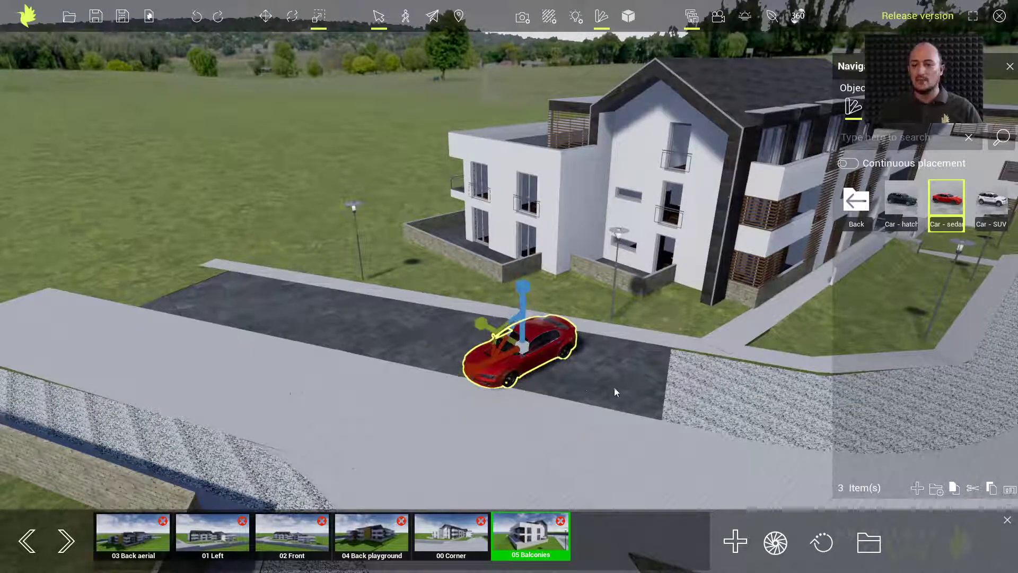
{"action": "key", "text": "e"}
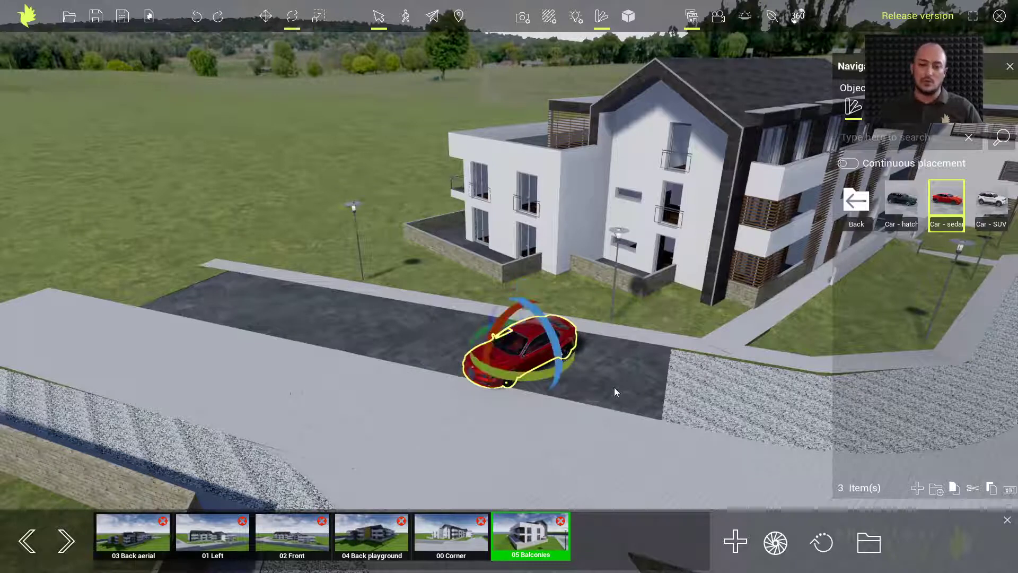
{"action": "key", "text": "r"}
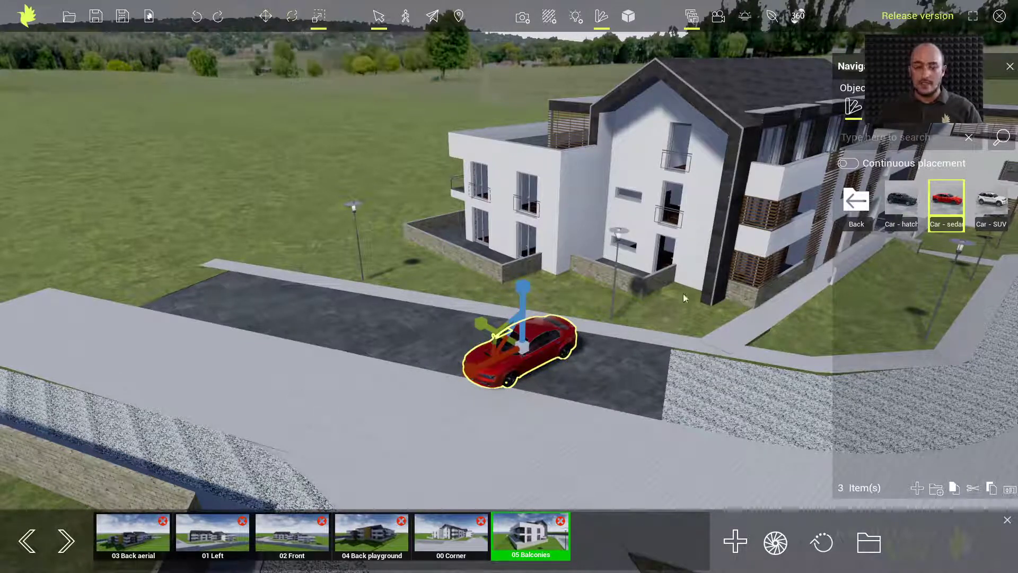
{"action": "key", "text": "e"}
{"action": "left_click_drag", "start_coordinate": [544, 374], "coordinate": [691, 421]}
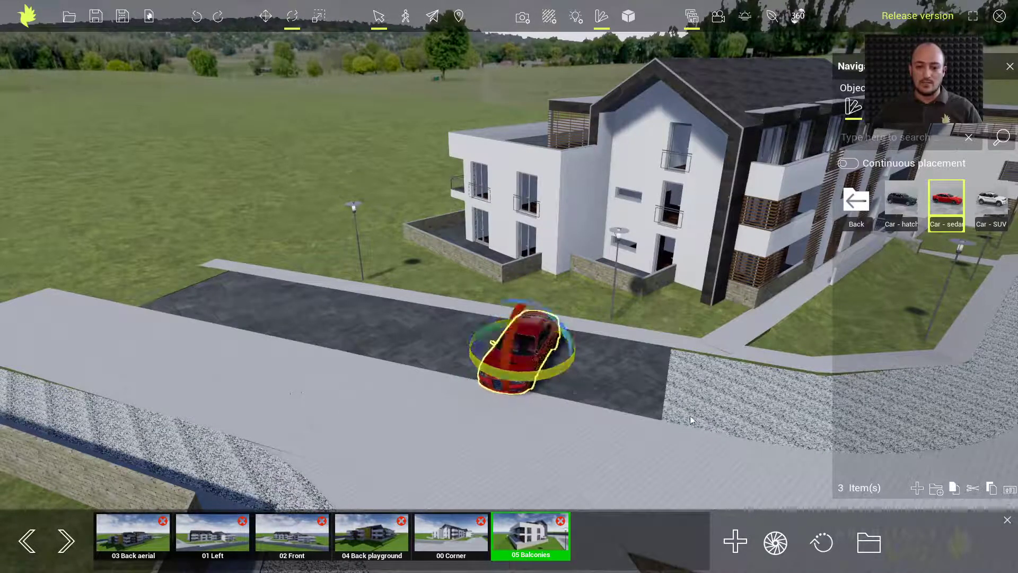
Slide the sedan to the right end of the lot and deselect it
{"action": "key", "text": "w"}
{"action": "left_click_drag", "start_coordinate": [472, 339], "coordinate": [575, 358]}
{"action": "left_click", "coordinate": [533, 375]}
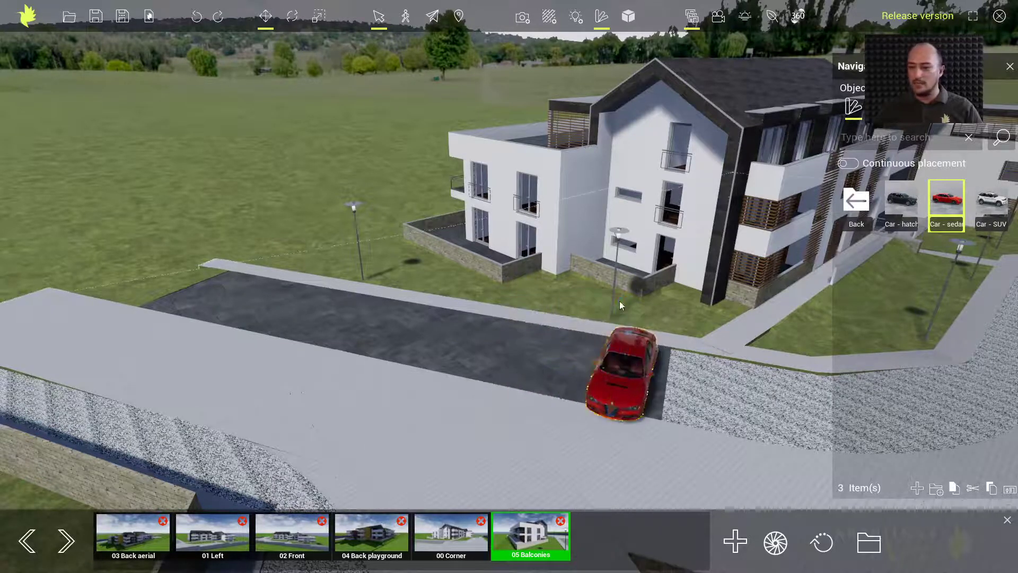
{"action": "mouse_move", "coordinate": [991, 187]}
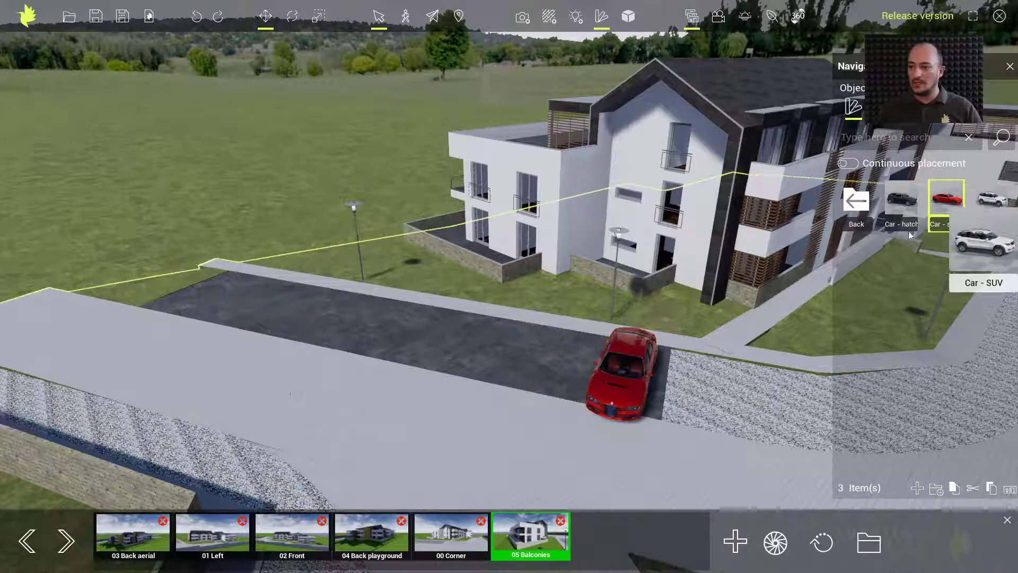
Place a white Car - SUV beside the sedan and turn it about 20 degrees
{"action": "left_click", "coordinate": [431, 356]}
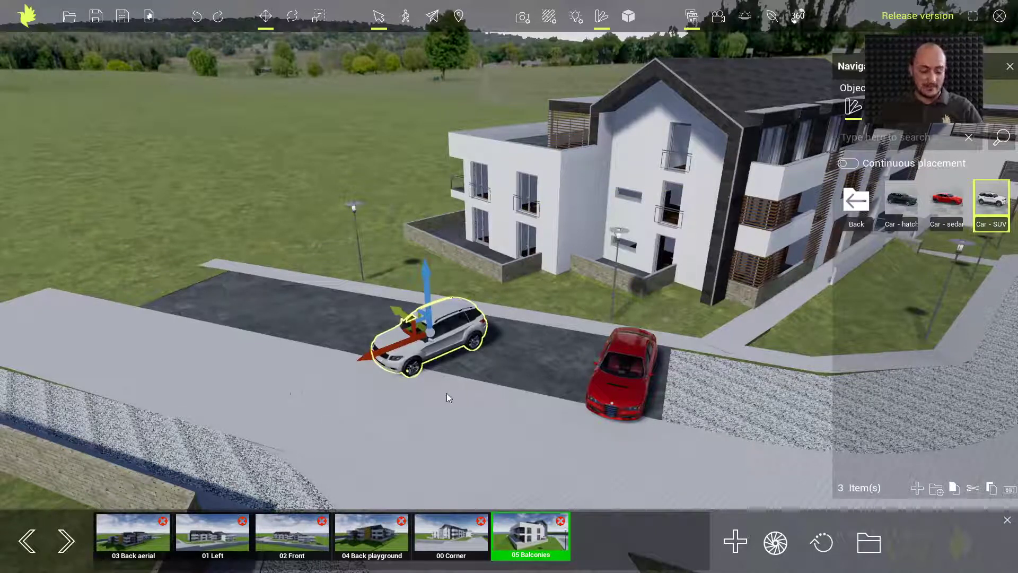
{"action": "key", "text": "space"}
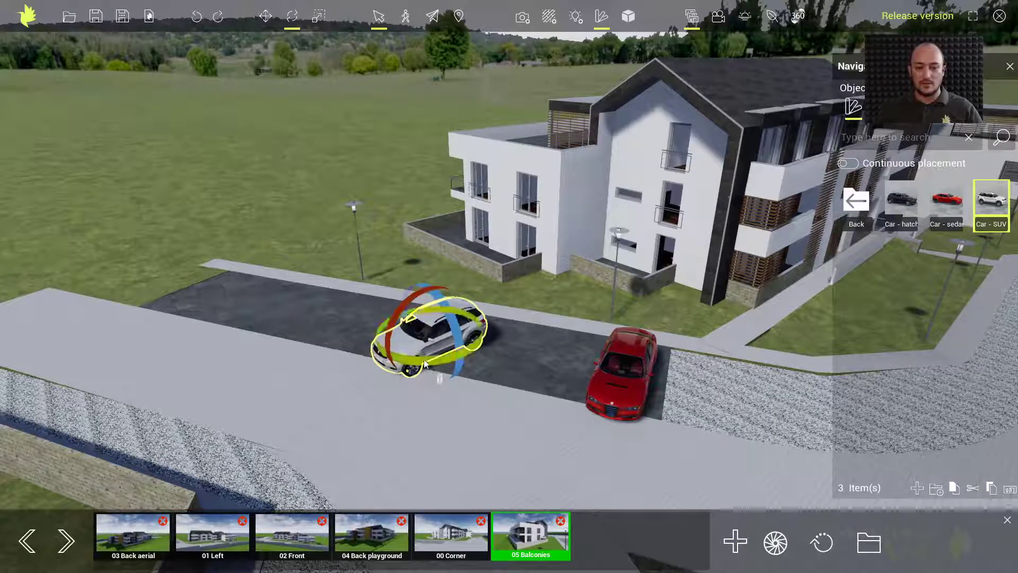
{"action": "left_click_drag", "start_coordinate": [432, 367], "coordinate": [440, 387]}
{"action": "key", "text": "space"}
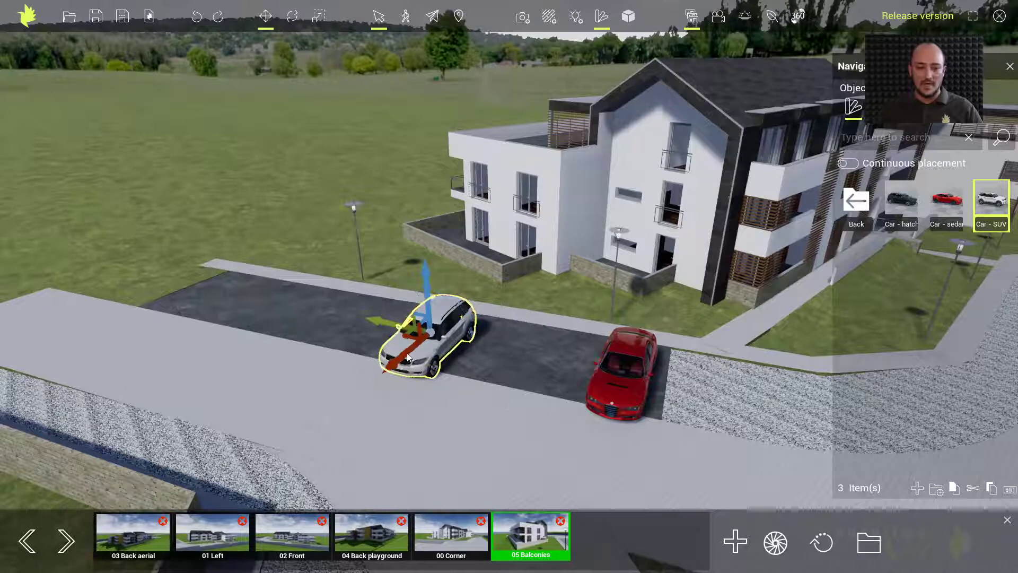
{"action": "left_click", "coordinate": [523, 361]}
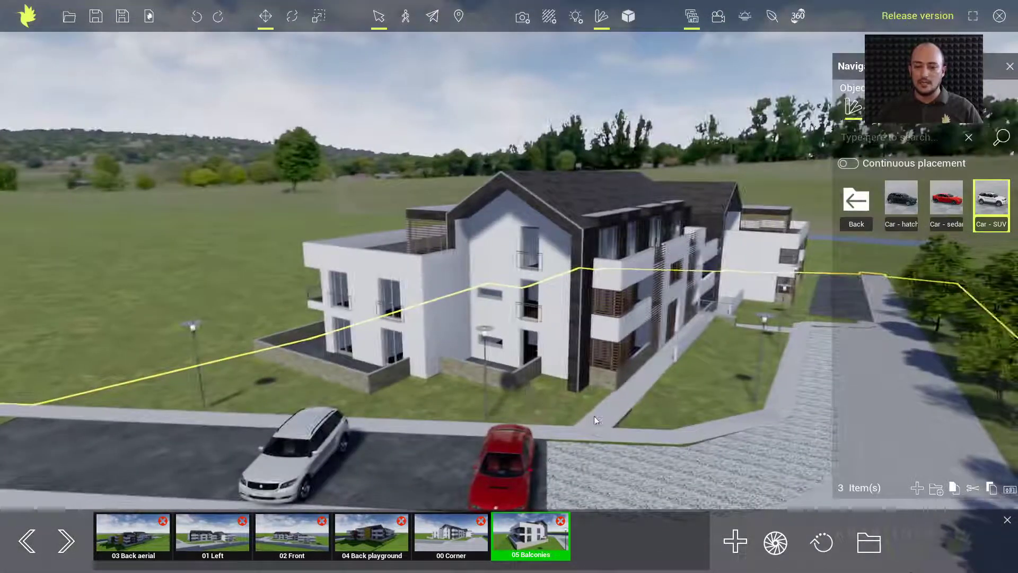
Place a dark Car - hatch in the far parking area, aligned with the bays
{"action": "middle_click_drag", "start_coordinate": [715, 428], "coordinate": [701, 419]}
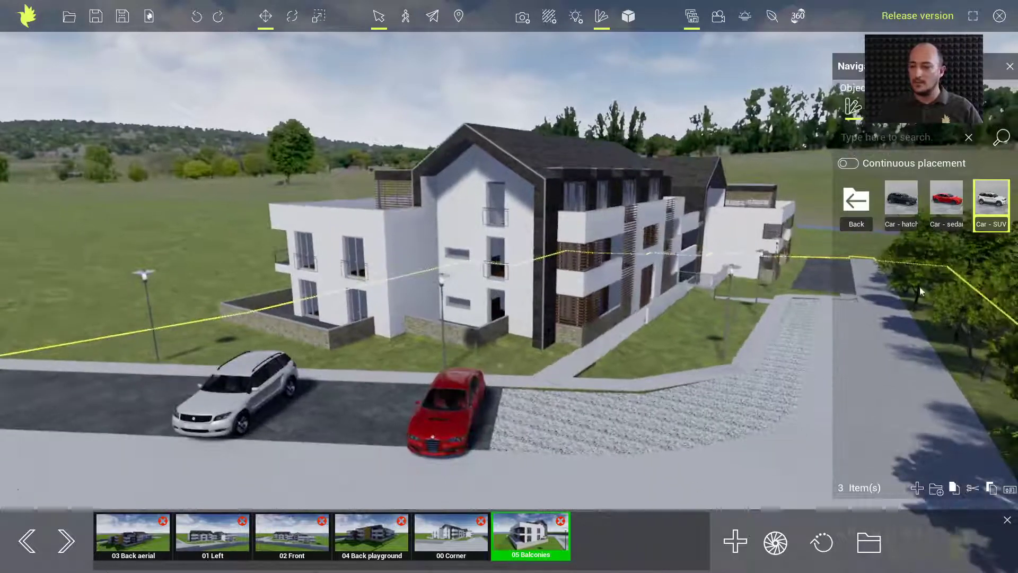
{"action": "mouse_move", "coordinate": [901, 205]}
{"action": "left_click", "coordinate": [814, 284]}
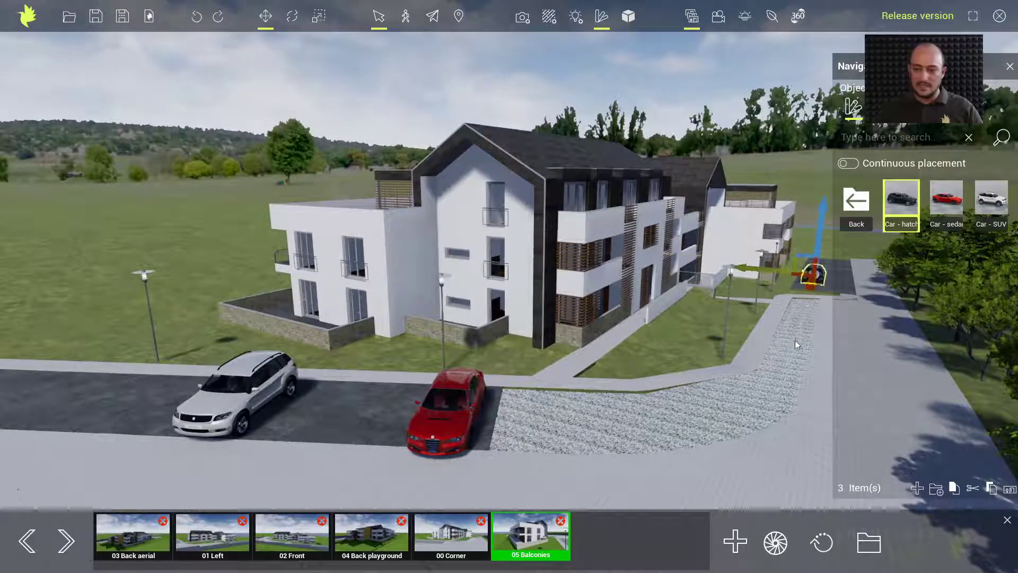
{"action": "key", "text": "e"}
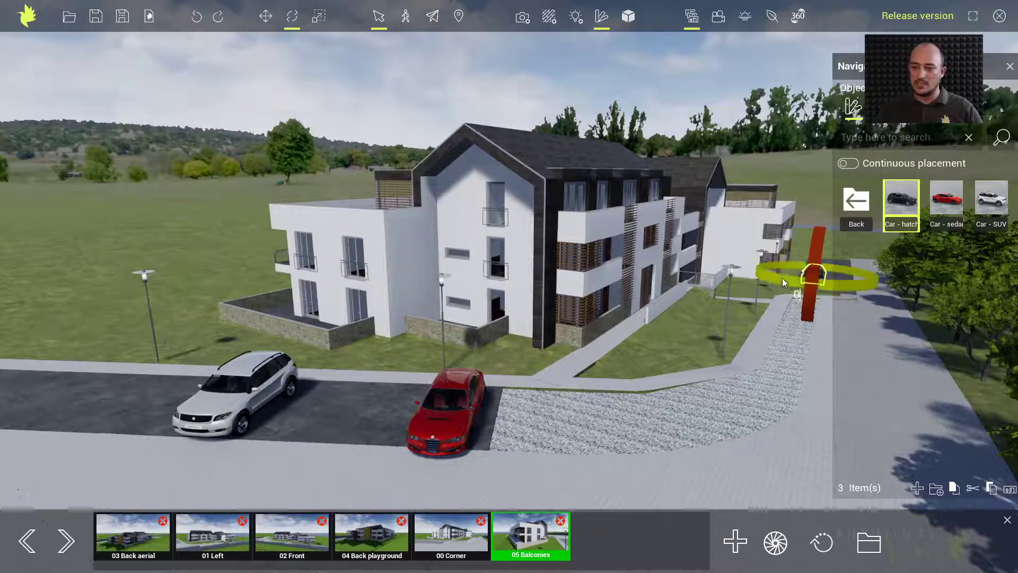
{"action": "left_click_drag", "start_coordinate": [782, 278], "coordinate": [863, 276]}
{"action": "key", "text": "w"}
{"action": "left_click", "coordinate": [747, 353]}
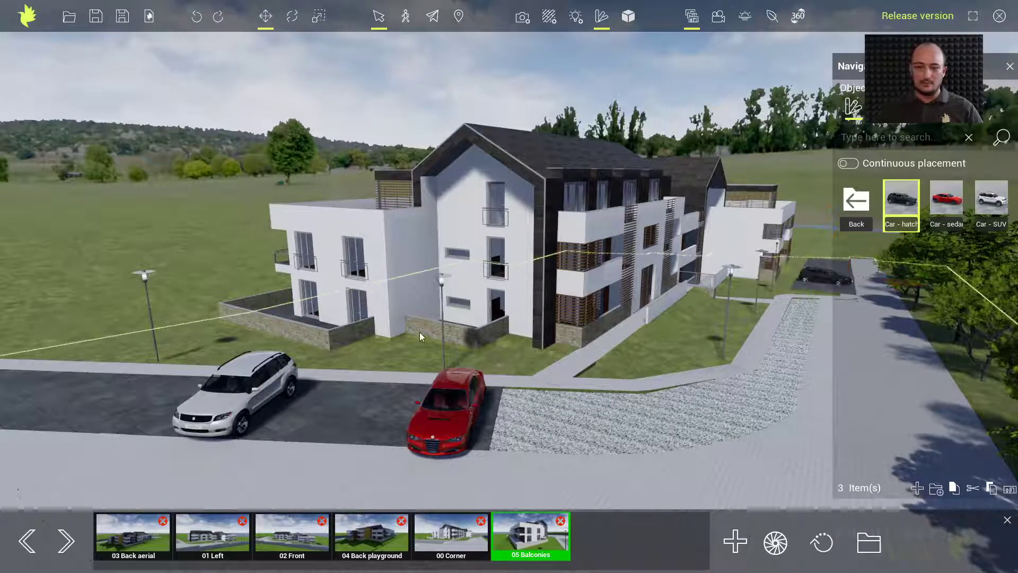
{"action": "left_click", "coordinate": [856, 206]}
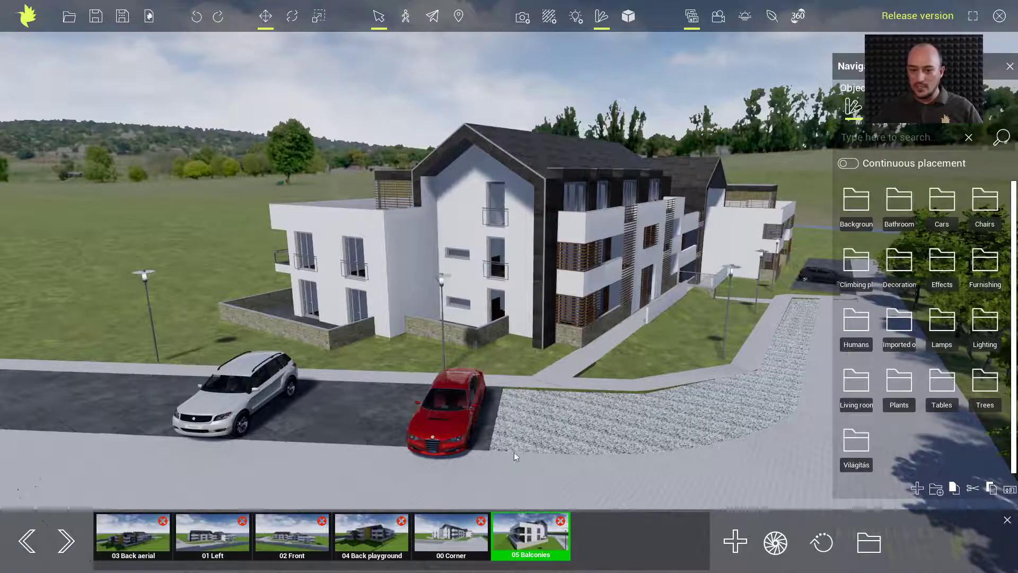
Place Sophia - idling from Humans by the sidewalk and turn her about -119°
{"action": "middle_click_drag", "start_coordinate": [514, 452], "coordinate": [413, 456]}
{"action": "scroll", "coordinate": [436, 446], "scroll_direction": "up", "scroll_amount": 3}
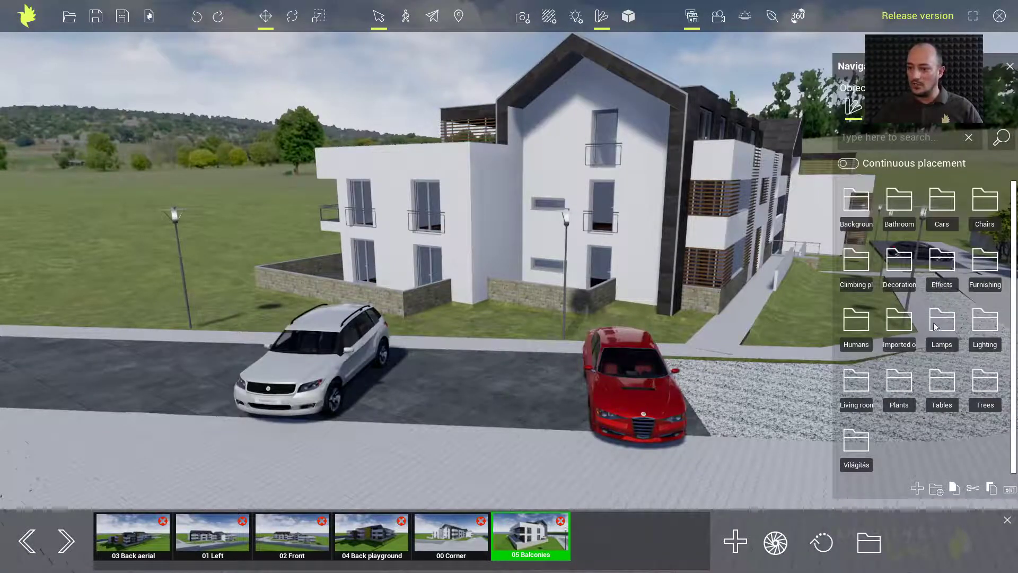
{"action": "left_click", "coordinate": [855, 326]}
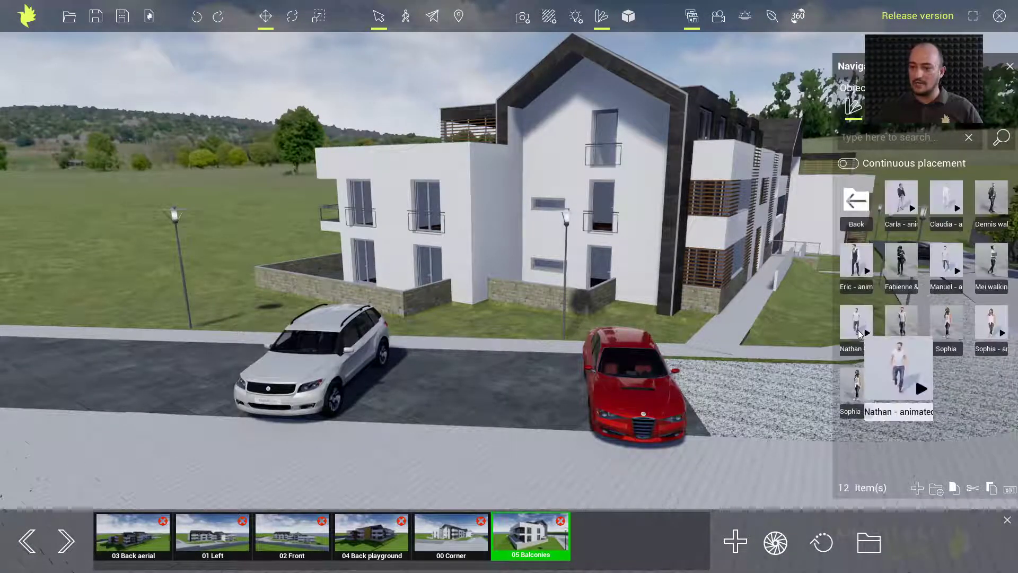
{"action": "left_click", "coordinate": [522, 340]}
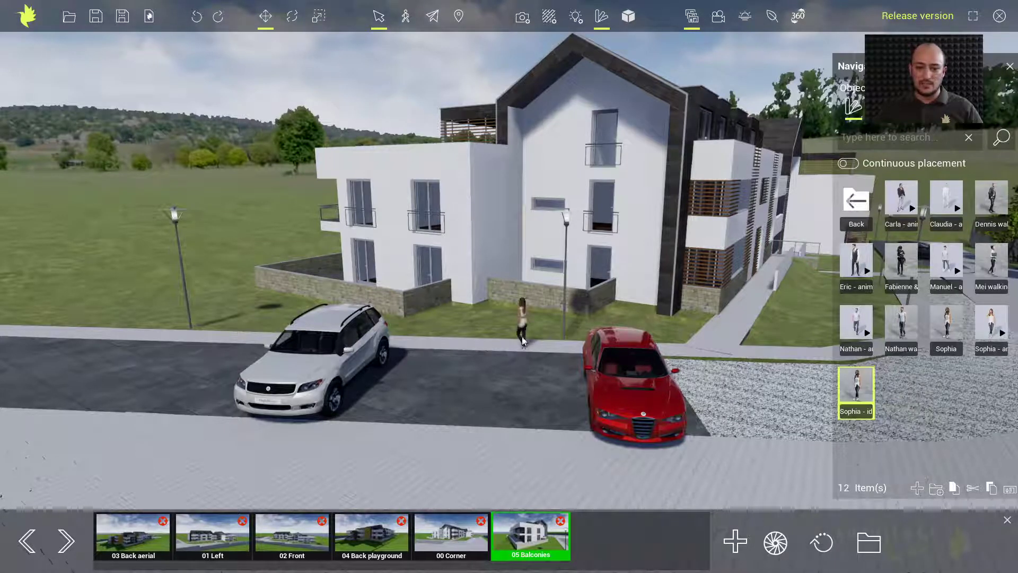
{"action": "left_click", "coordinate": [523, 337]}
{"action": "key", "text": "space"}
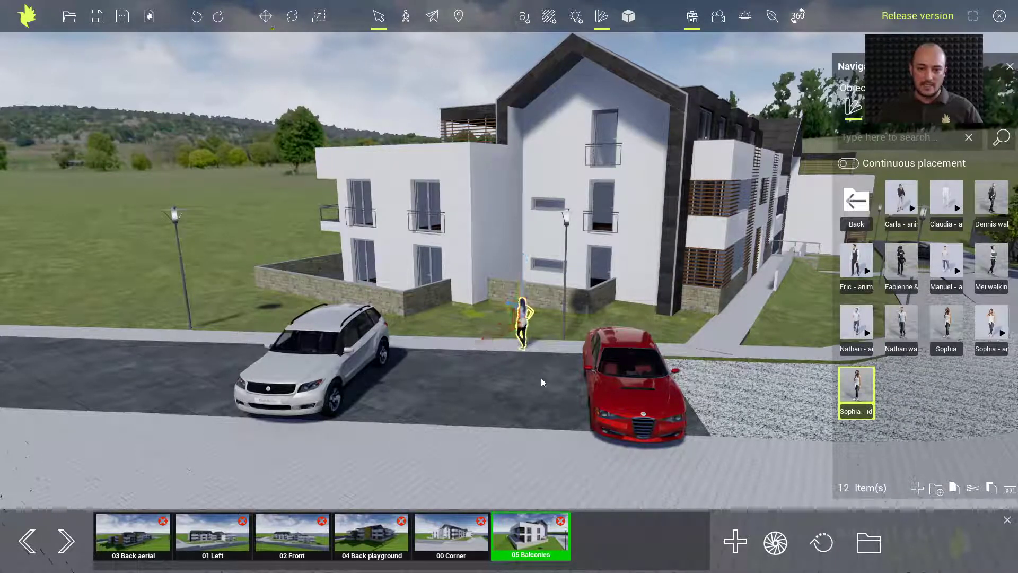
{"action": "left_click_drag", "start_coordinate": [522, 350], "coordinate": [585, 338]}
{"action": "left_click", "coordinate": [530, 376]}
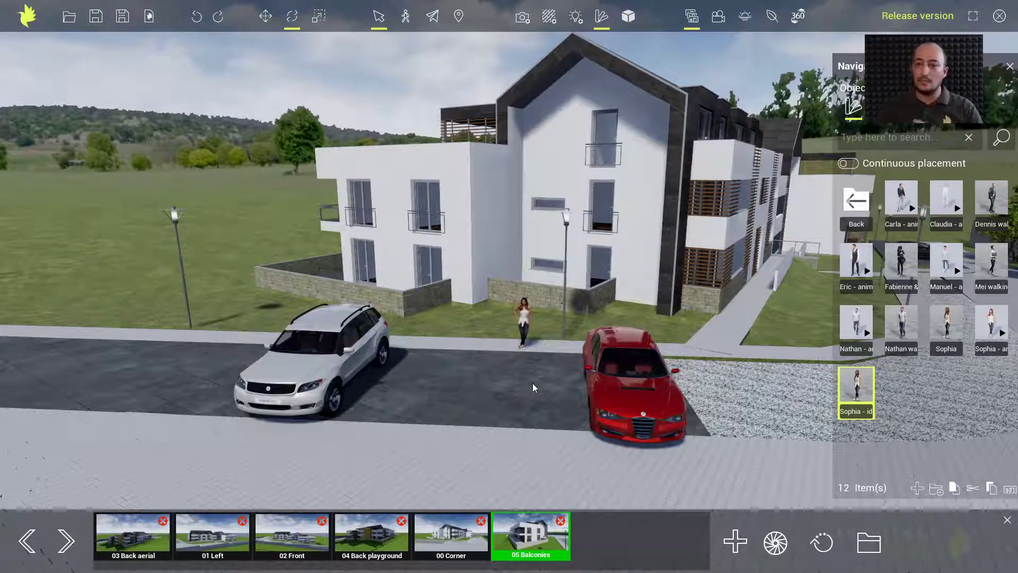
Raise the street lamp's Compact 11W intensity from 600 to 5311 lumens
{"action": "left_click", "coordinate": [566, 220]}
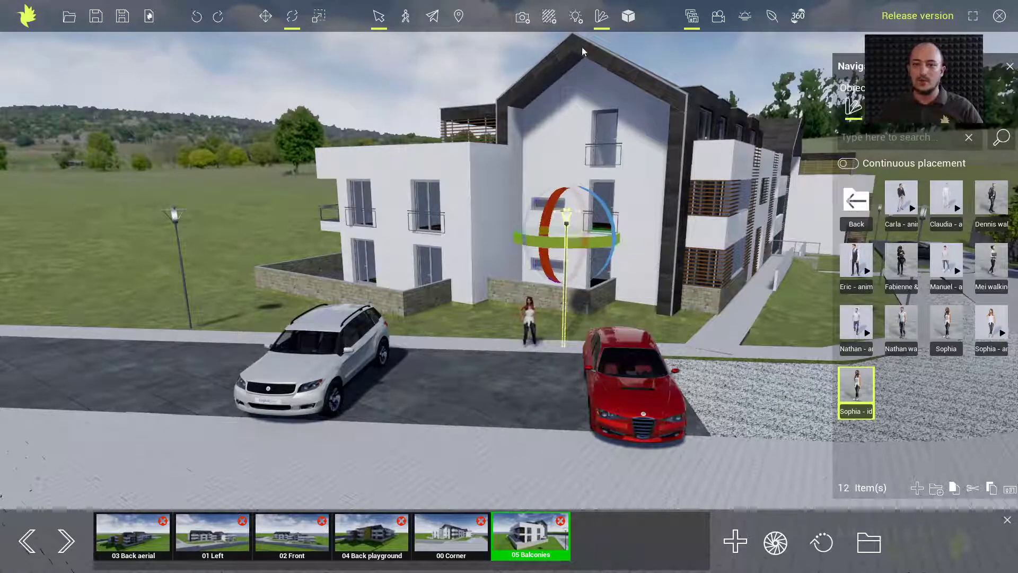
{"action": "left_click", "coordinate": [576, 18]}
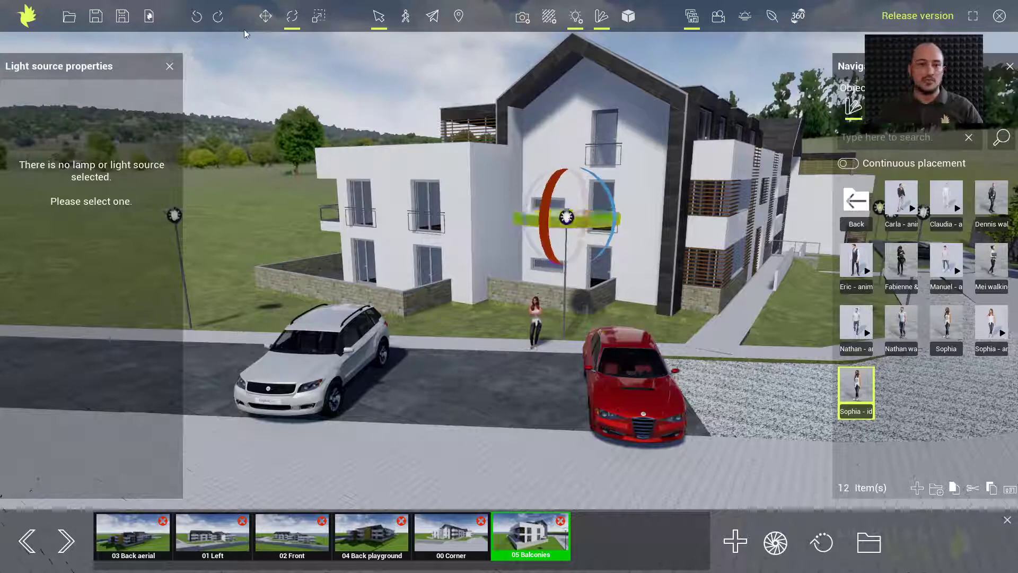
{"action": "left_click", "coordinate": [292, 16]}
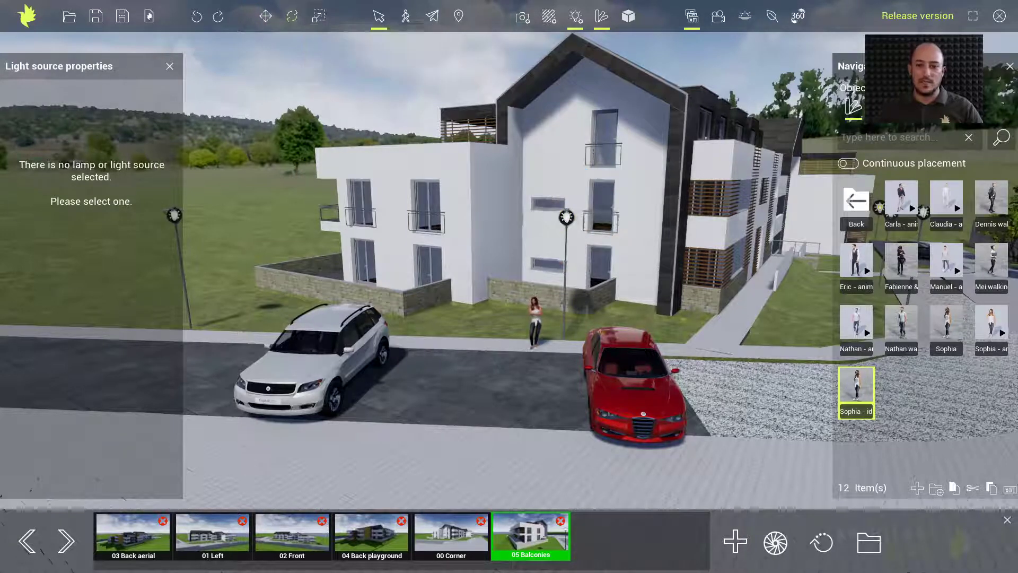
{"action": "left_click", "coordinate": [567, 218]}
{"action": "left_click_drag", "start_coordinate": [24, 172], "coordinate": [77, 172]}
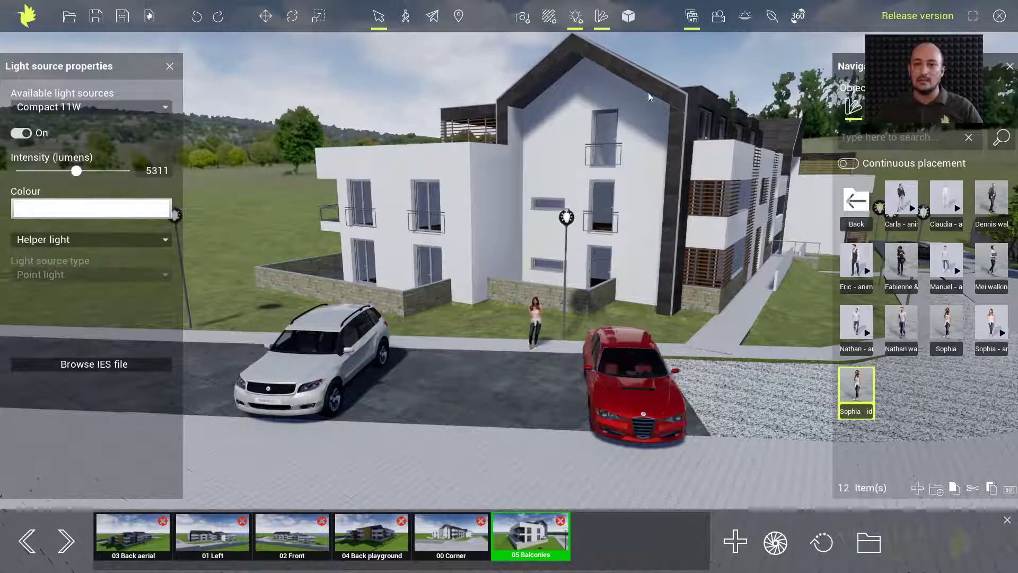
{"action": "left_click", "coordinate": [748, 20]}
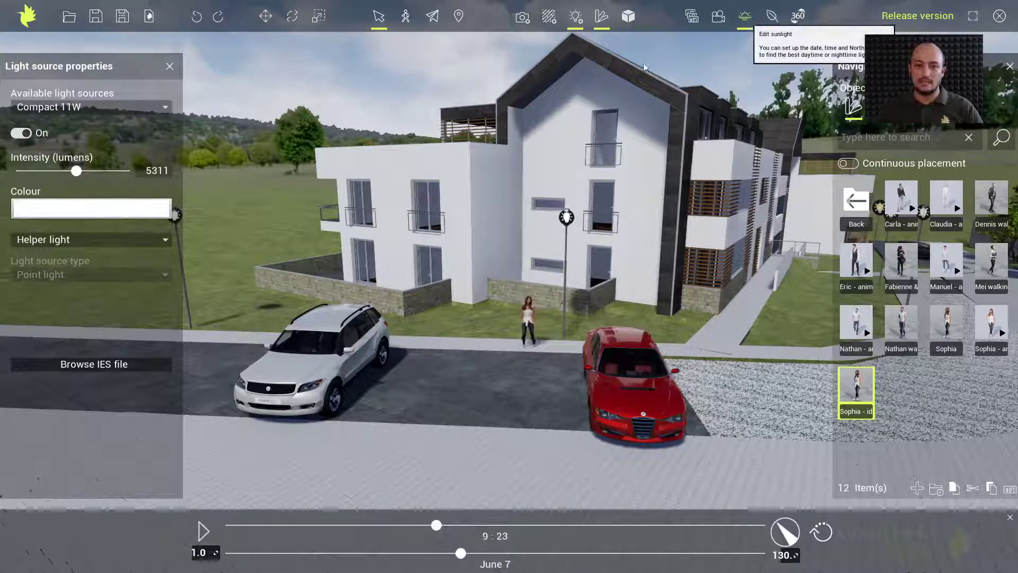
Deselect the lamp and move the sun's date from June 7 to March 18
{"action": "left_click", "coordinate": [433, 450]}
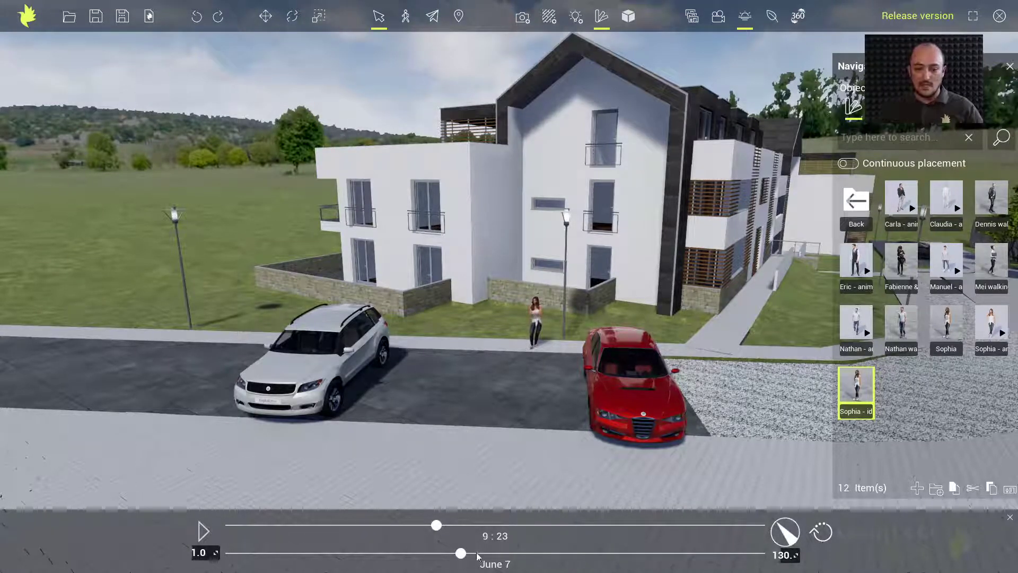
{"action": "left_click_drag", "start_coordinate": [460, 553], "coordinate": [342, 554]}
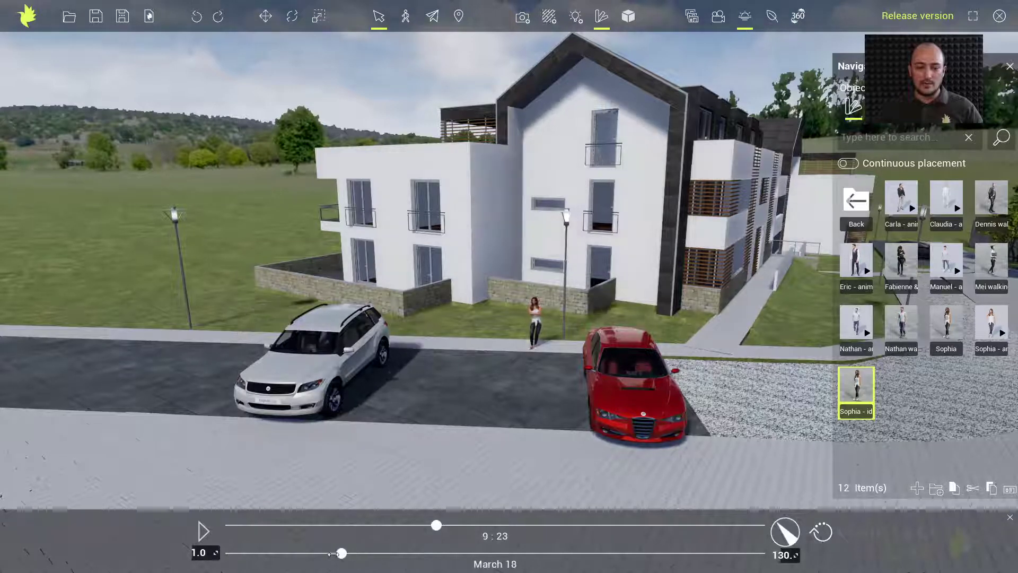
Set the sun time to 4:42 and raise the street lamp to 10000 lumens
{"action": "left_click_drag", "start_coordinate": [437, 532], "coordinate": [330, 532]}
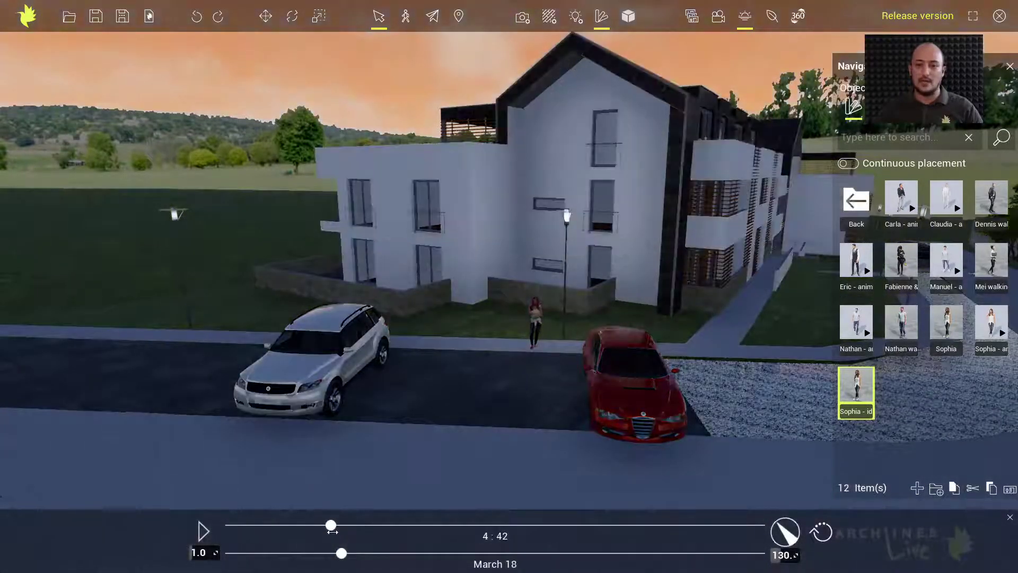
{"action": "left_click", "coordinate": [567, 218]}
{"action": "left_click", "coordinate": [566, 216]}
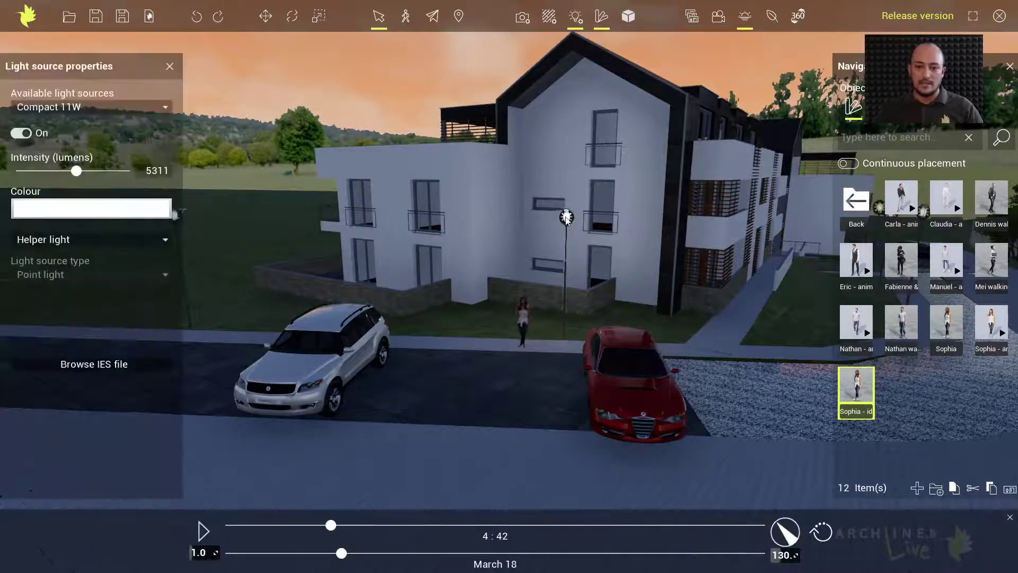
{"action": "left_click_drag", "start_coordinate": [77, 171], "coordinate": [190, 207]}
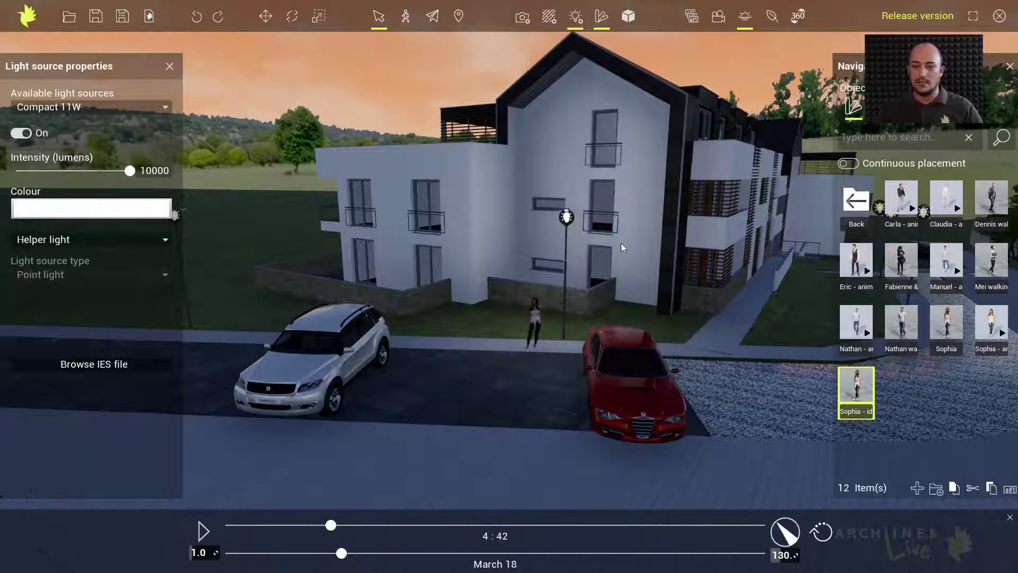
{"action": "left_click", "coordinate": [170, 67]}
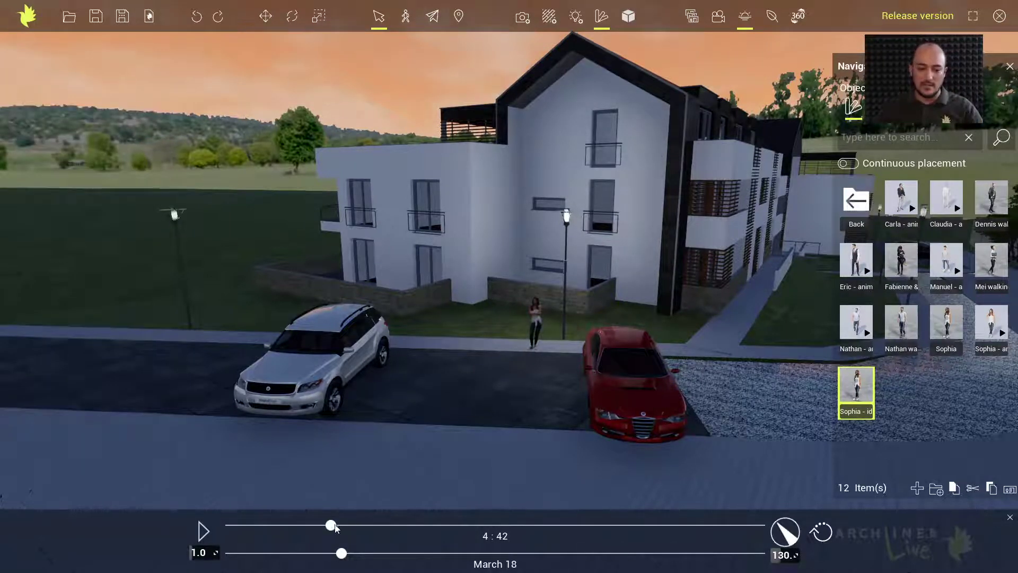
Move the sun time forward to 8:14 and the date to June 11
{"action": "left_click_drag", "start_coordinate": [331, 525], "coordinate": [411, 526]}
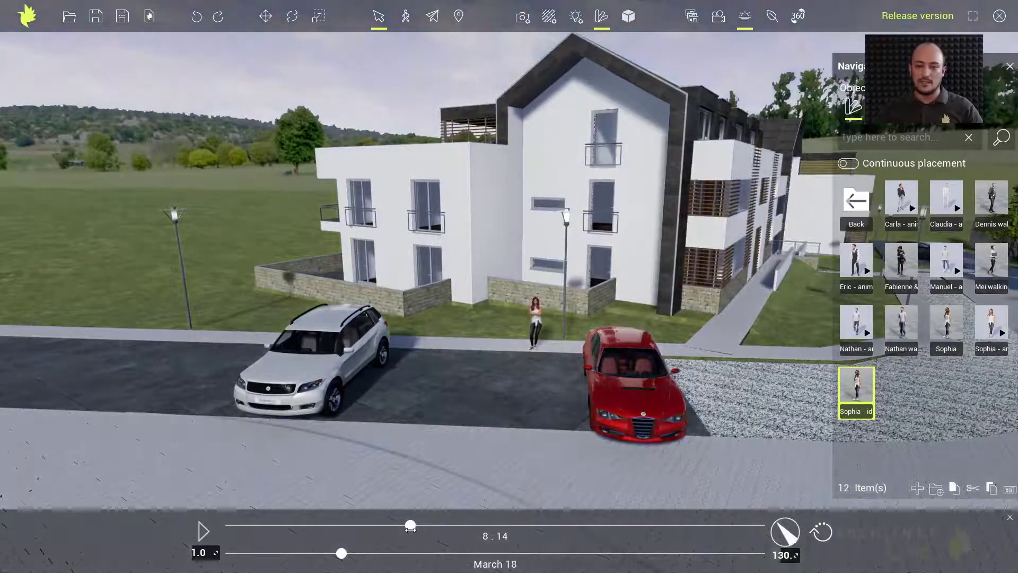
{"action": "left_click_drag", "start_coordinate": [341, 553], "coordinate": [468, 553]}
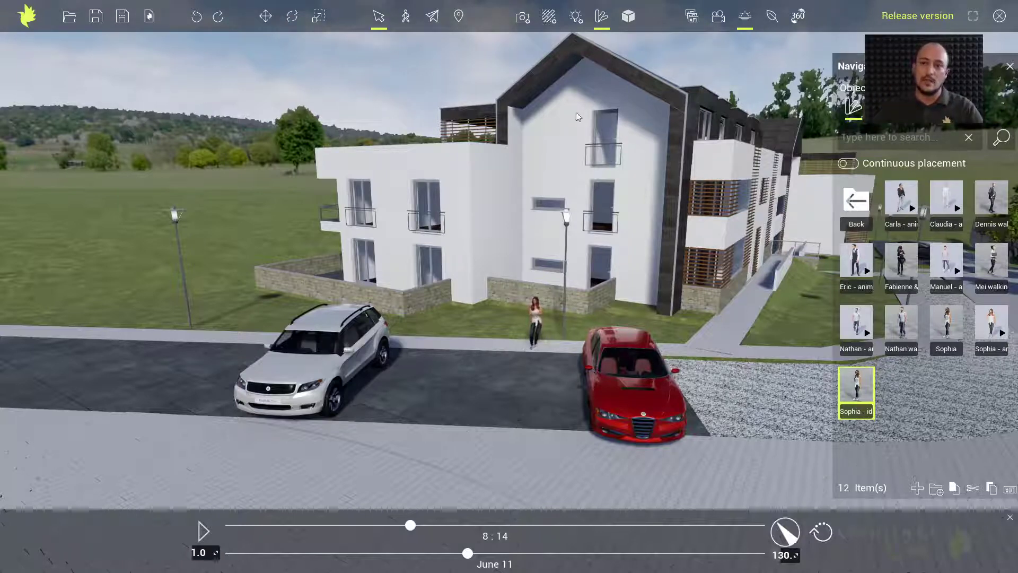
Switch to the 04 Back playground view and set the sun time to 15:30
{"action": "left_click", "coordinate": [692, 19]}
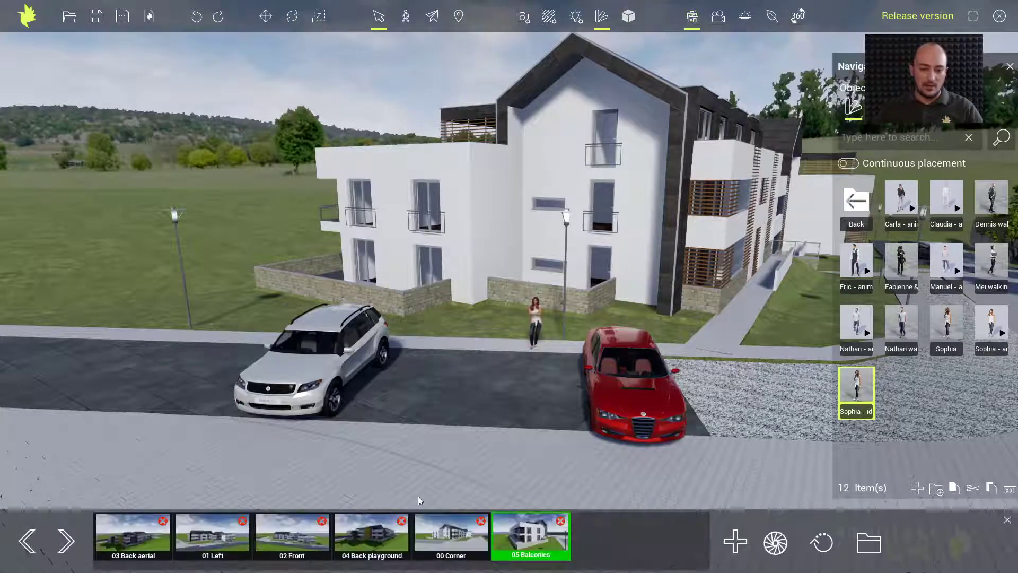
{"action": "left_click", "coordinate": [375, 537]}
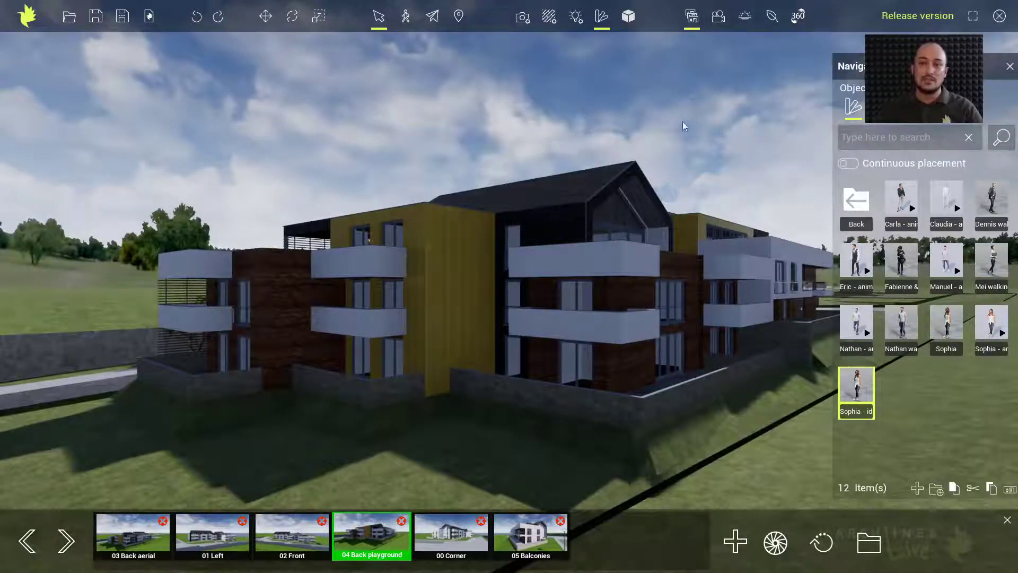
{"action": "left_click", "coordinate": [744, 20]}
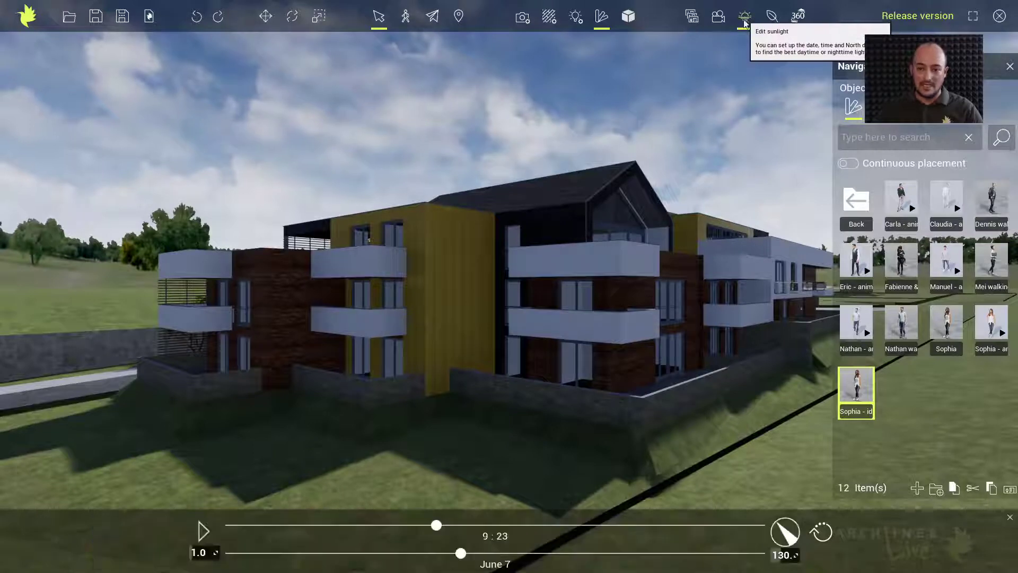
{"action": "left_click_drag", "start_coordinate": [443, 526], "coordinate": [578, 526]}
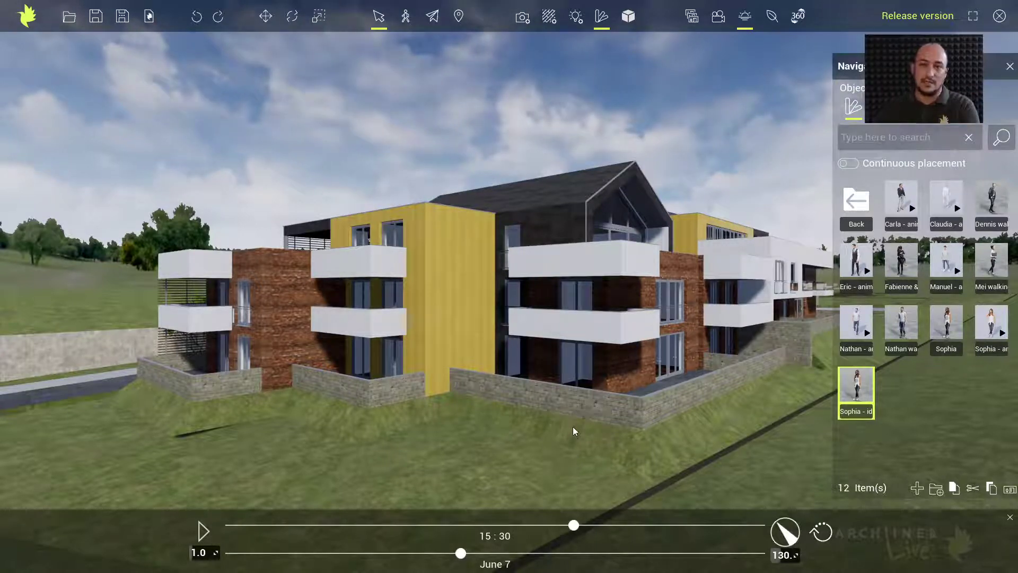
{"action": "left_click", "coordinate": [692, 16]}
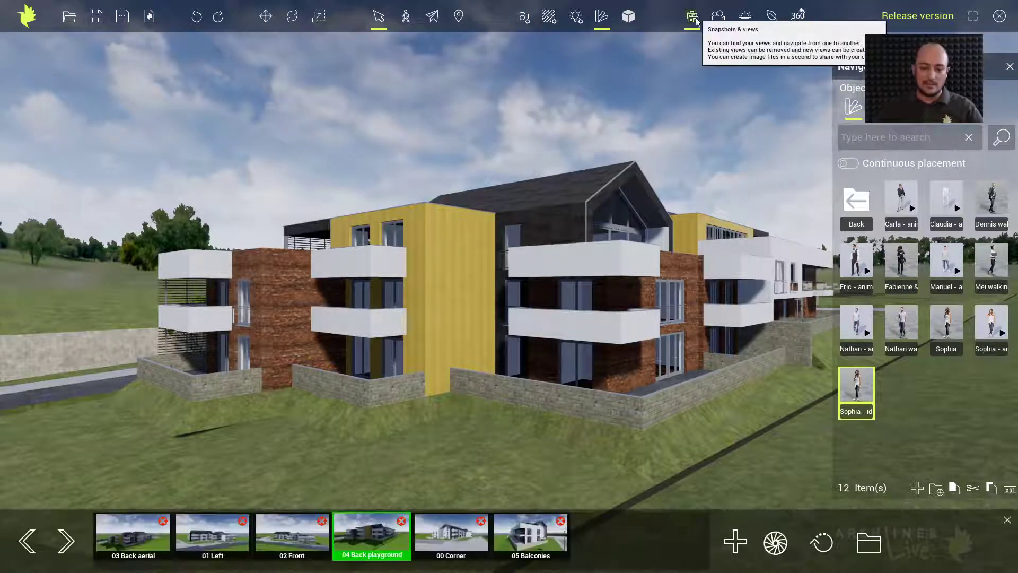
Jump to the 00 Corner view and update all six saved view snapshots
{"action": "left_click", "coordinate": [463, 538]}
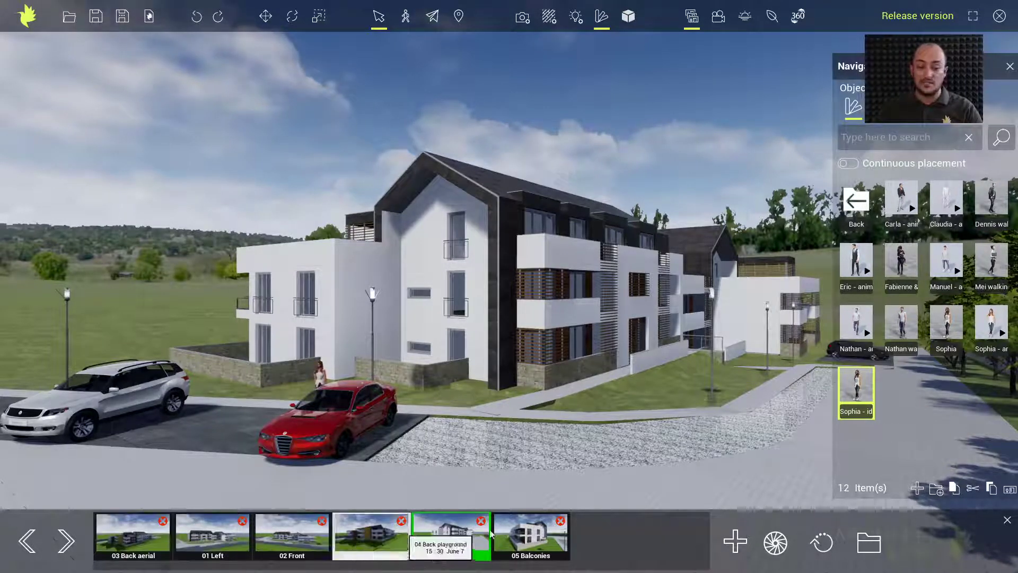
{"action": "left_click", "coordinate": [822, 543]}
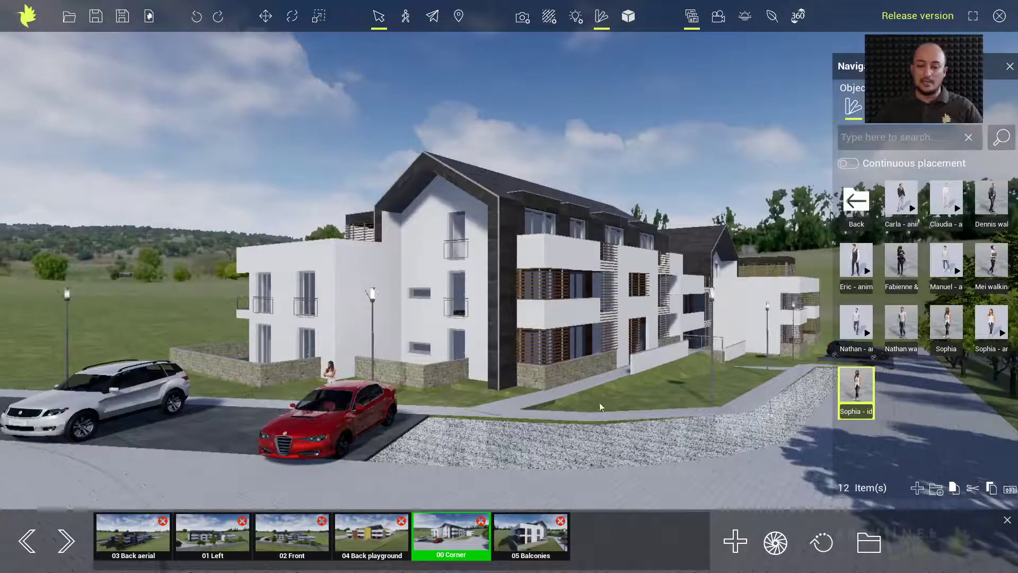
Open the render output folder in File Explorer and select 04 Back playground.png
{"action": "left_click", "coordinate": [878, 547]}
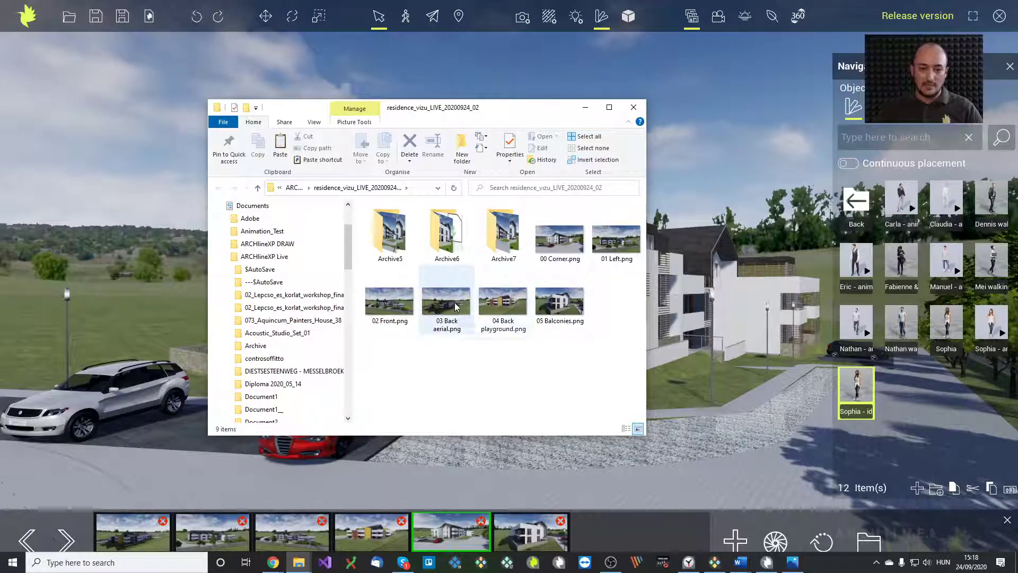
{"action": "left_click", "coordinate": [507, 306]}
View 04 Back playground.png in Photos, browse back to 01 Left.png, then close the viewer
{"action": "double_click", "coordinate": [507, 305]}
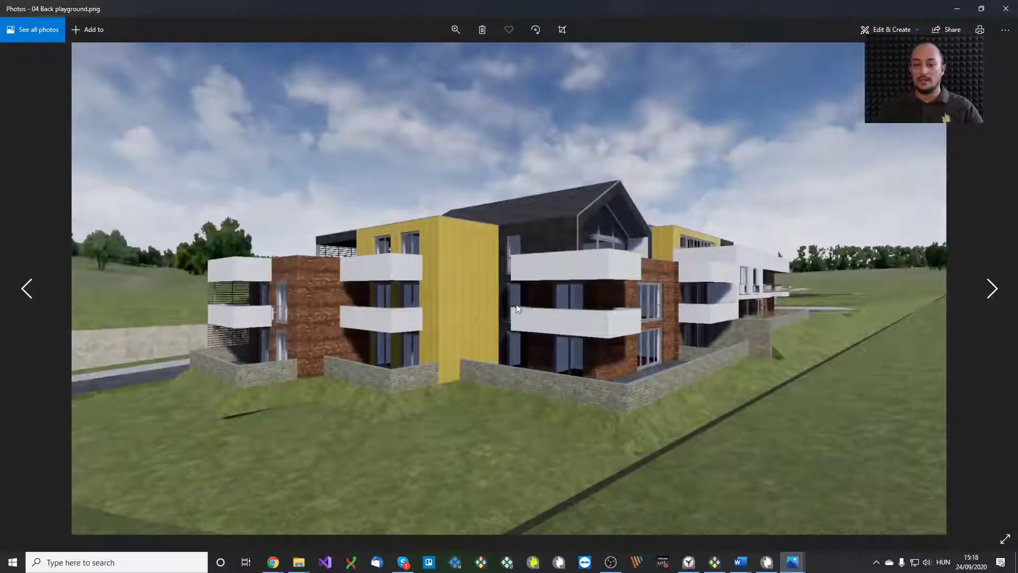
{"action": "left_click", "coordinate": [991, 289]}
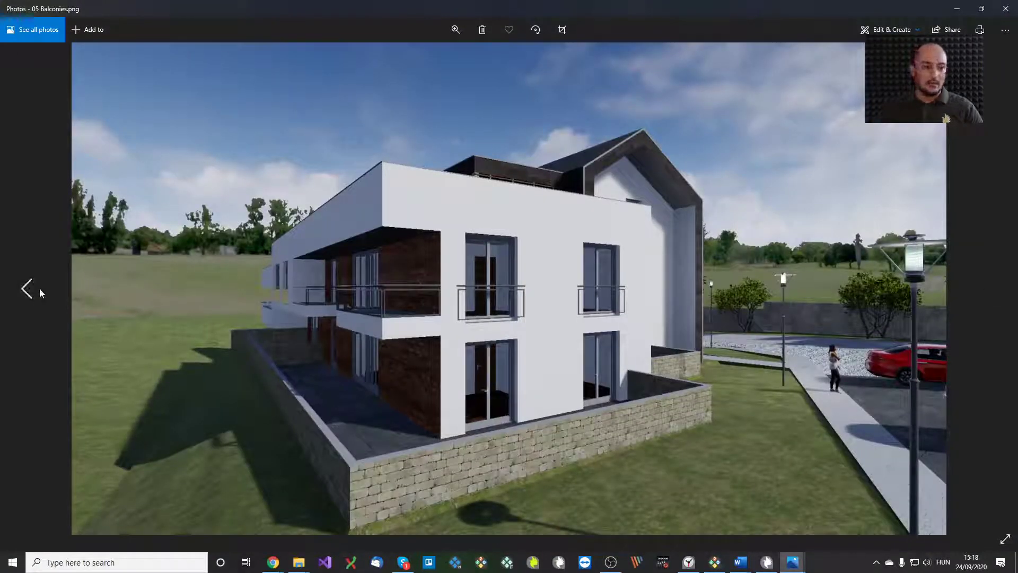
{"action": "left_click", "coordinate": [40, 290]}
{"action": "left_click", "coordinate": [39, 291]}
{"action": "left_click", "coordinate": [39, 290]}
{"action": "left_click", "coordinate": [40, 289]}
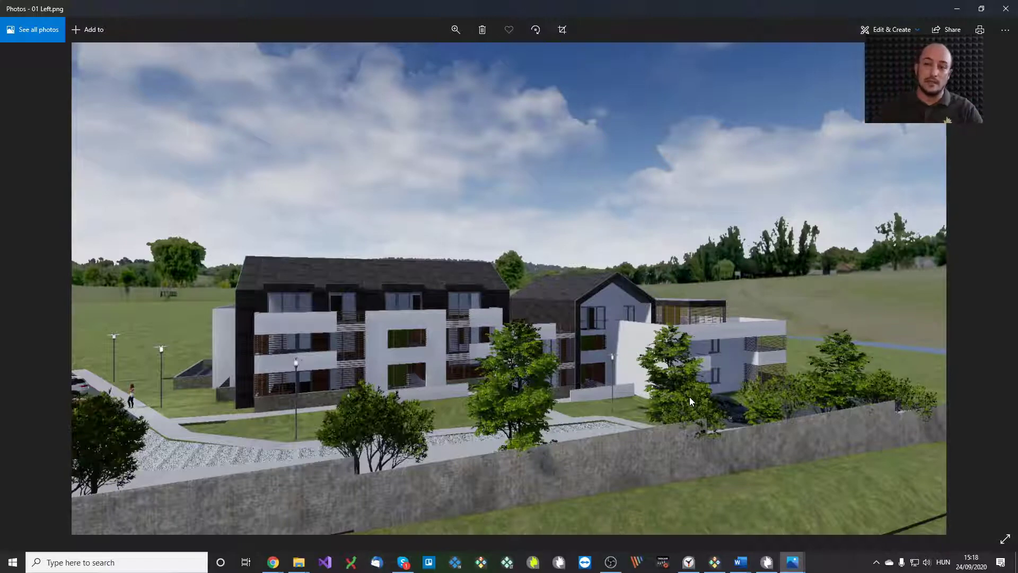
{"action": "left_click", "coordinate": [1006, 9]}
Close the image folder, show the 05 Balconies render, and return to the ARCHLine.XP model window
{"action": "left_click", "coordinate": [972, 17]}
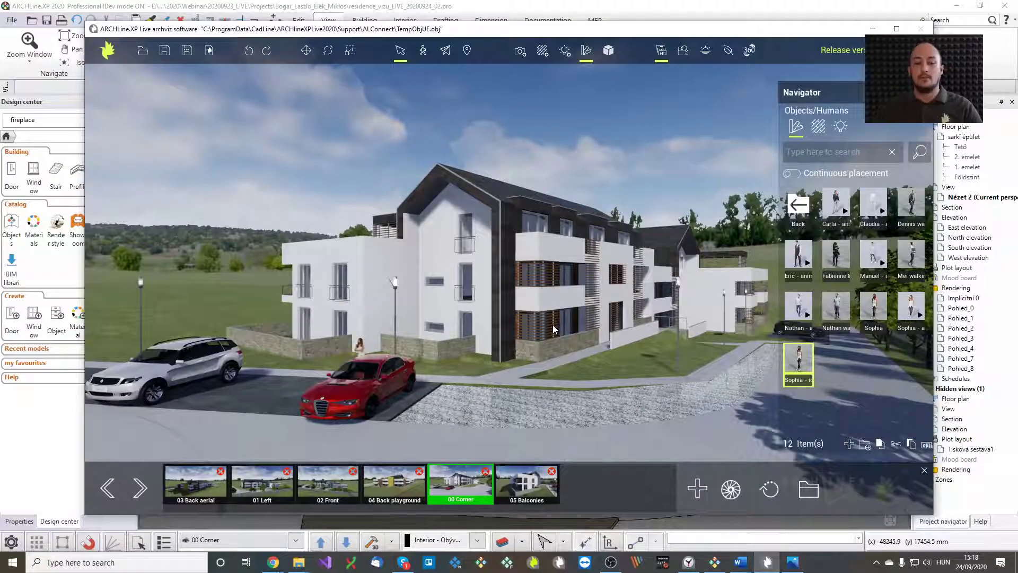
{"action": "left_click", "coordinate": [520, 487]}
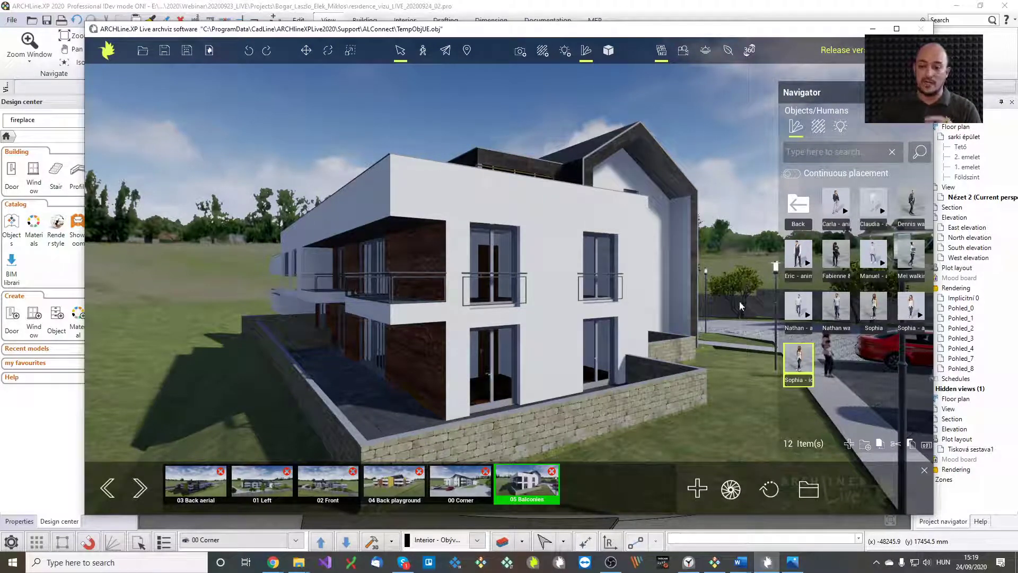
{"action": "left_click", "coordinate": [527, 10]}
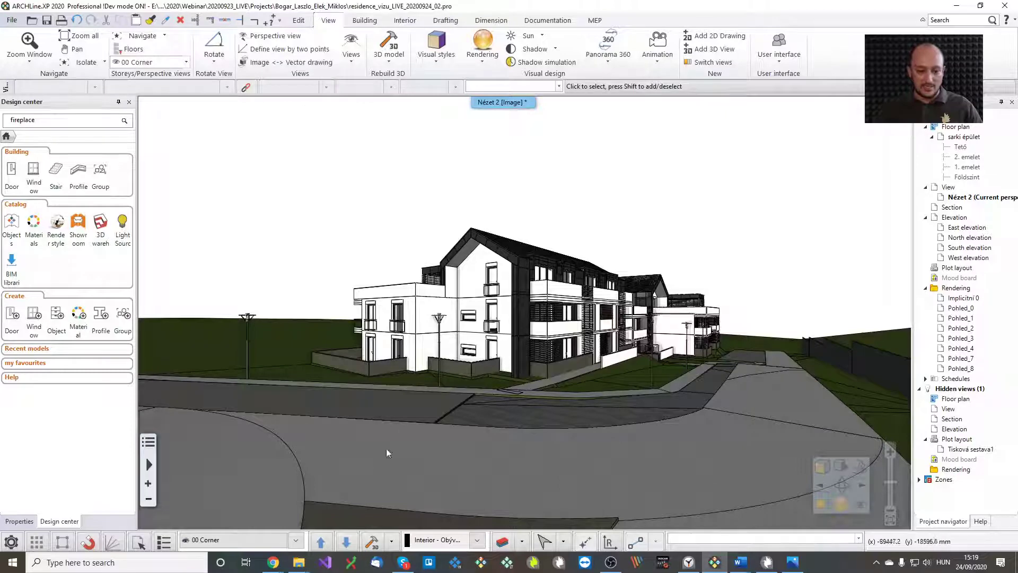
Switch the 3D view to 05 Balconies, then orbit and zoom in close on the balconies
{"action": "left_click", "coordinate": [298, 541]}
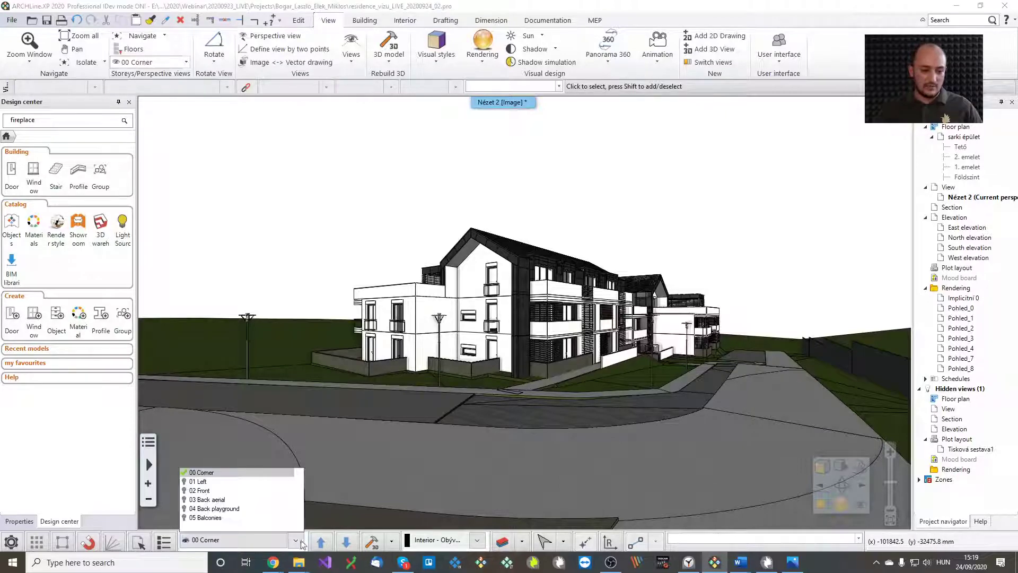
{"action": "left_click", "coordinate": [246, 515]}
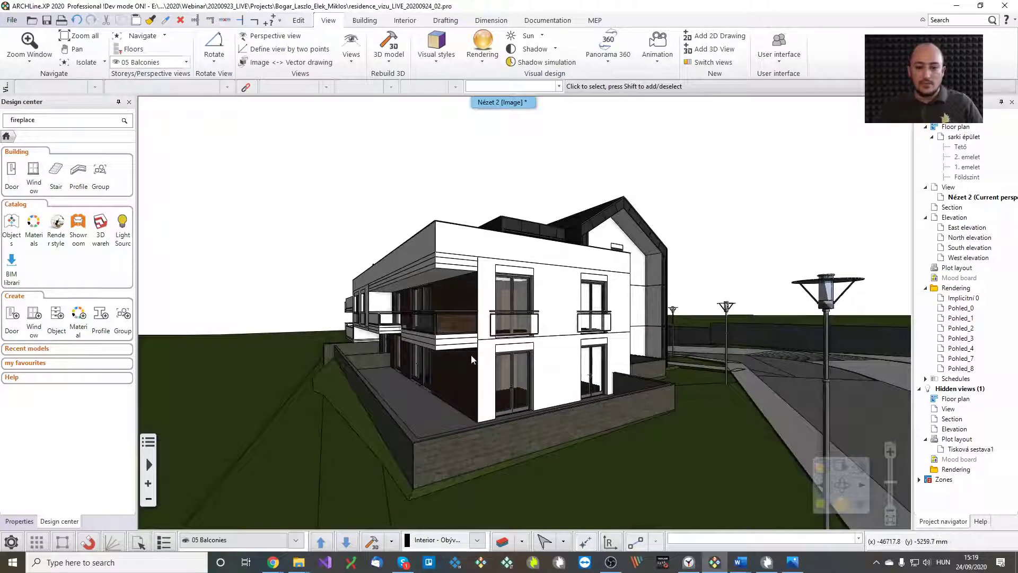
{"action": "middle_click_drag", "start_coordinate": [471, 354], "coordinate": [504, 343]}
{"action": "middle_click_drag", "start_coordinate": [511, 388], "coordinate": [484, 367]}
{"action": "scroll", "coordinate": [484, 367], "scroll_direction": "up", "scroll_amount": 5}
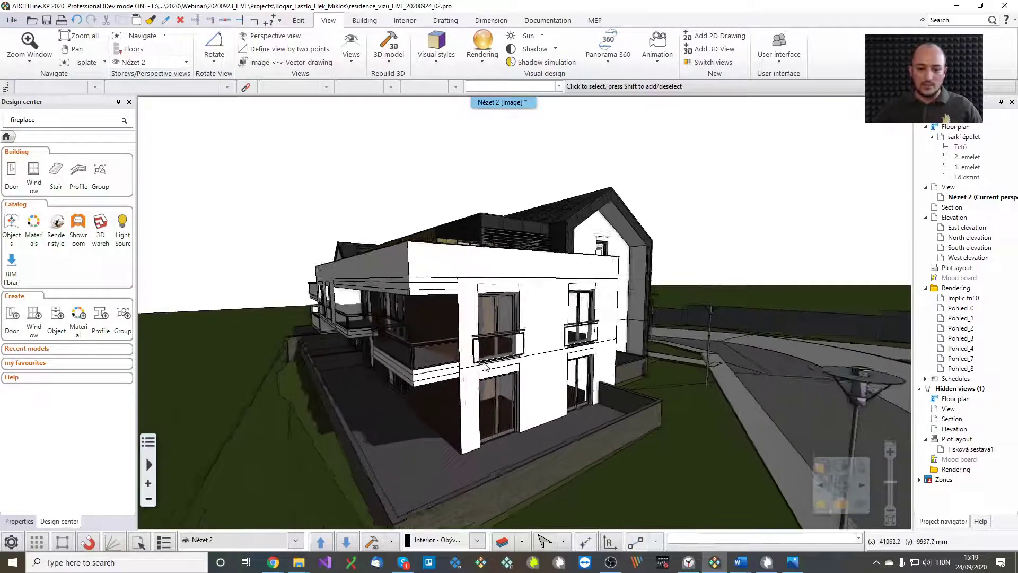
Offset the lower balcony slab's outer edge outward by 2000 mm
{"action": "left_click", "coordinate": [484, 367]}
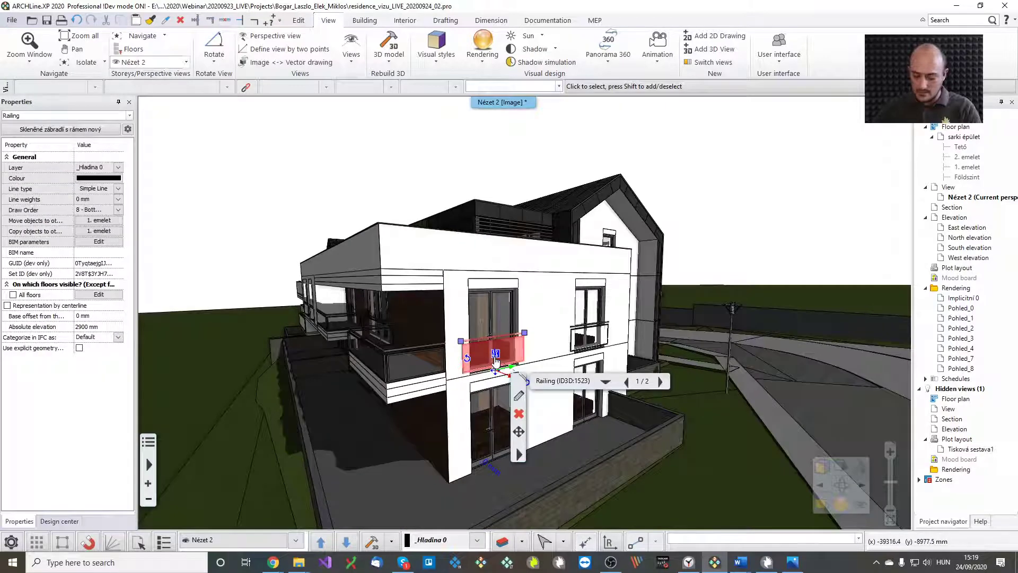
{"action": "key", "text": "Escape"}
{"action": "left_click", "coordinate": [416, 394]}
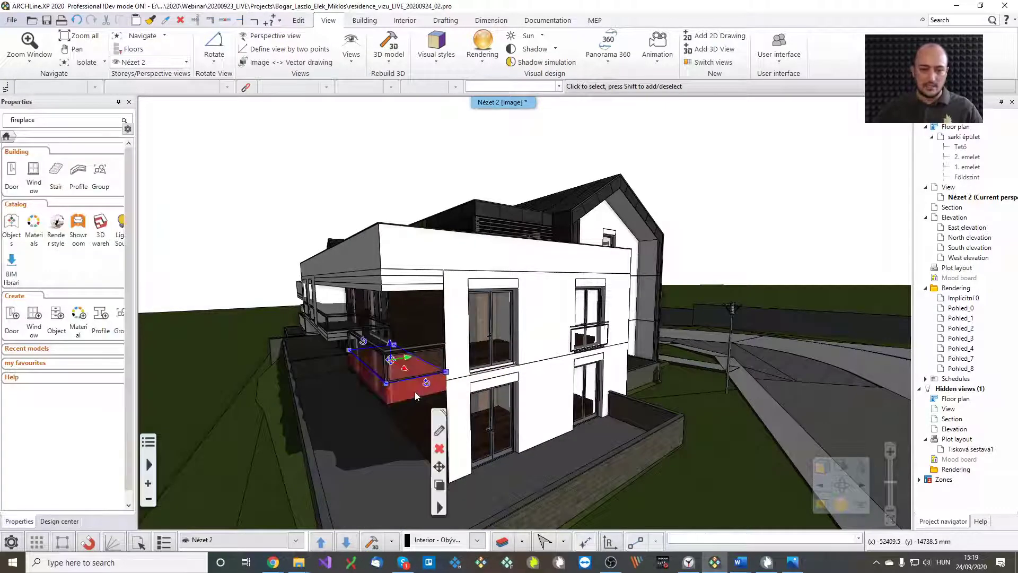
{"action": "left_click", "coordinate": [425, 383]}
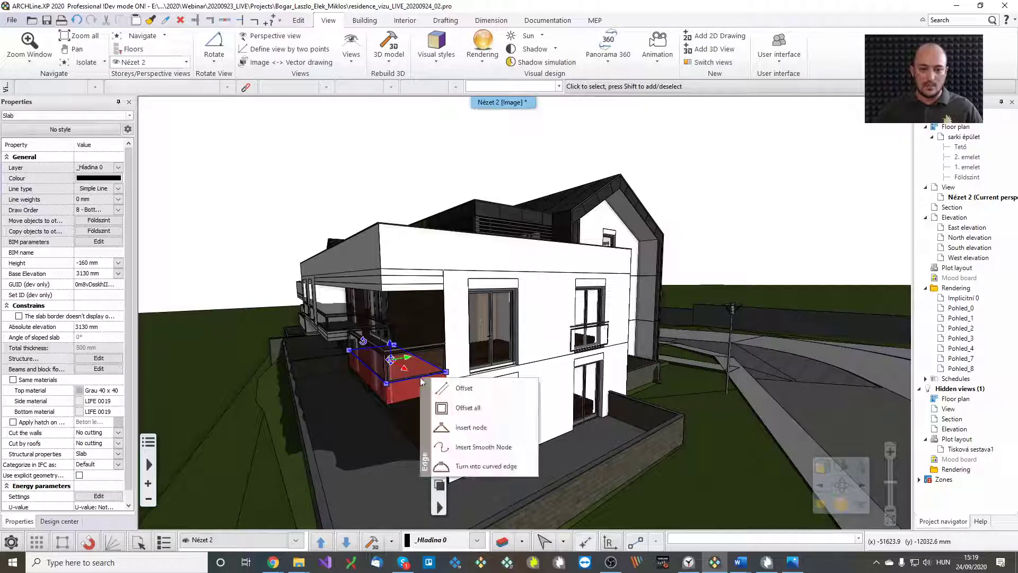
{"action": "left_click", "coordinate": [443, 387]}
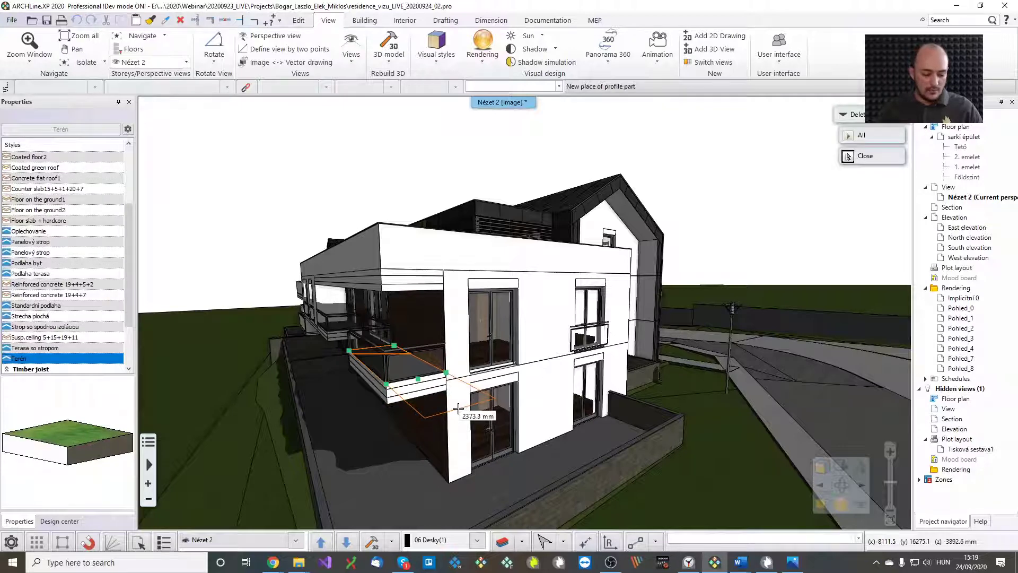
{"action": "type", "text": "2000"}
{"action": "key", "text": "Return"}
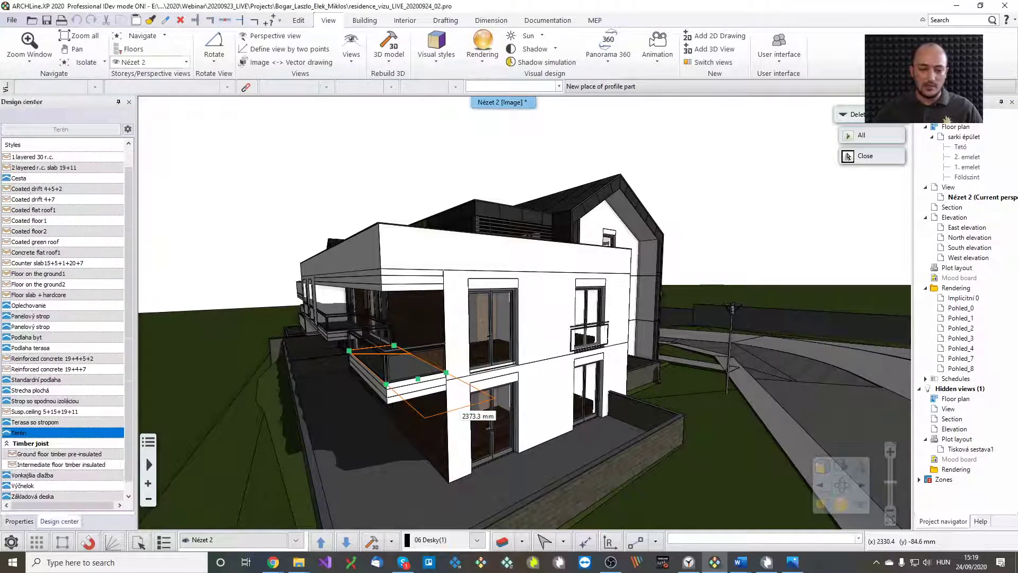
Extend the overhang slab above by 2000 mm and show it on the floor plan
{"action": "left_click", "coordinate": [420, 270]}
{"action": "left_click", "coordinate": [418, 270]}
{"action": "left_click", "coordinate": [457, 270]}
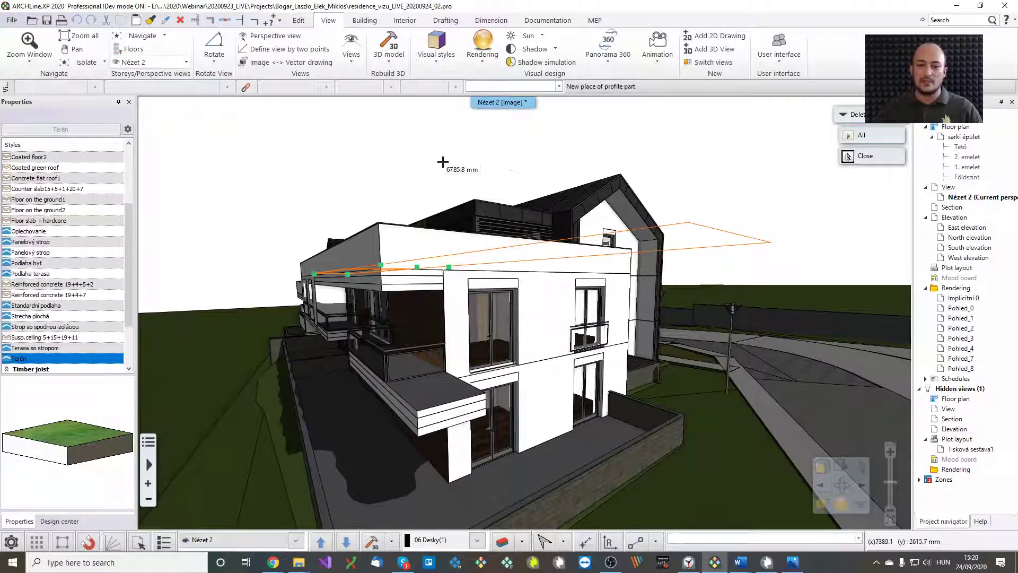
{"action": "type", "text": "20"}
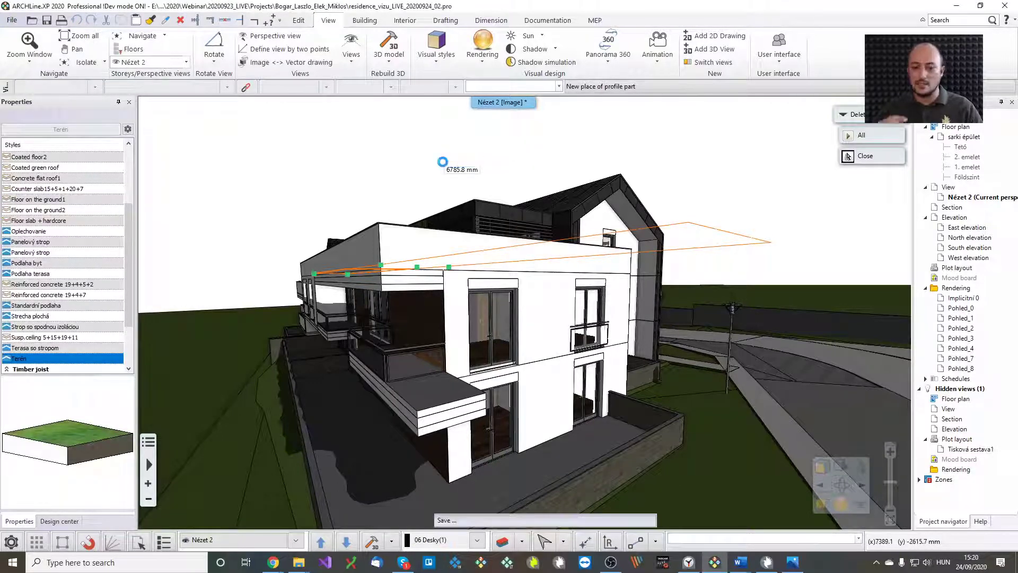
{"action": "key", "text": "Return"}
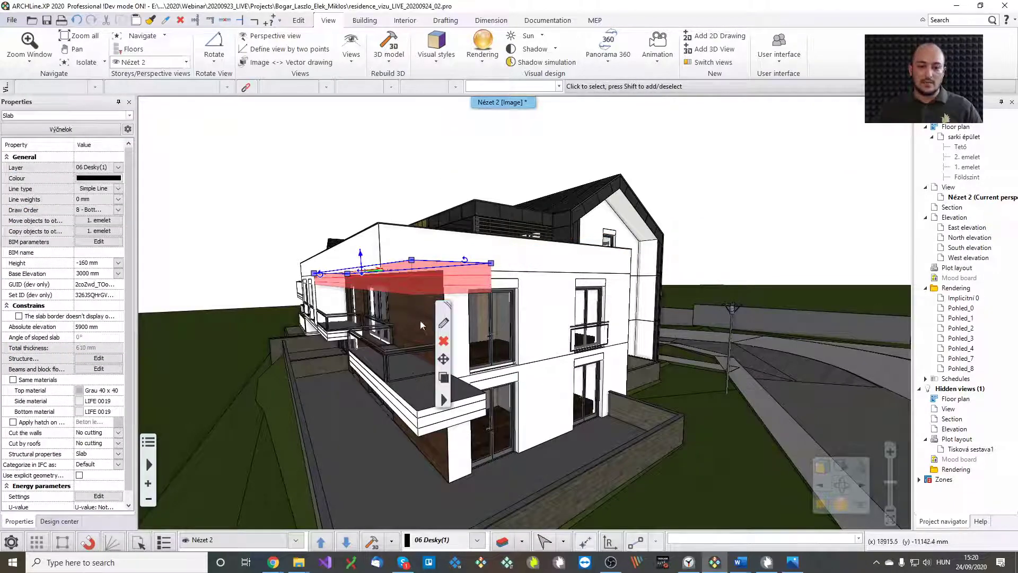
{"action": "left_click", "coordinate": [465, 399]}
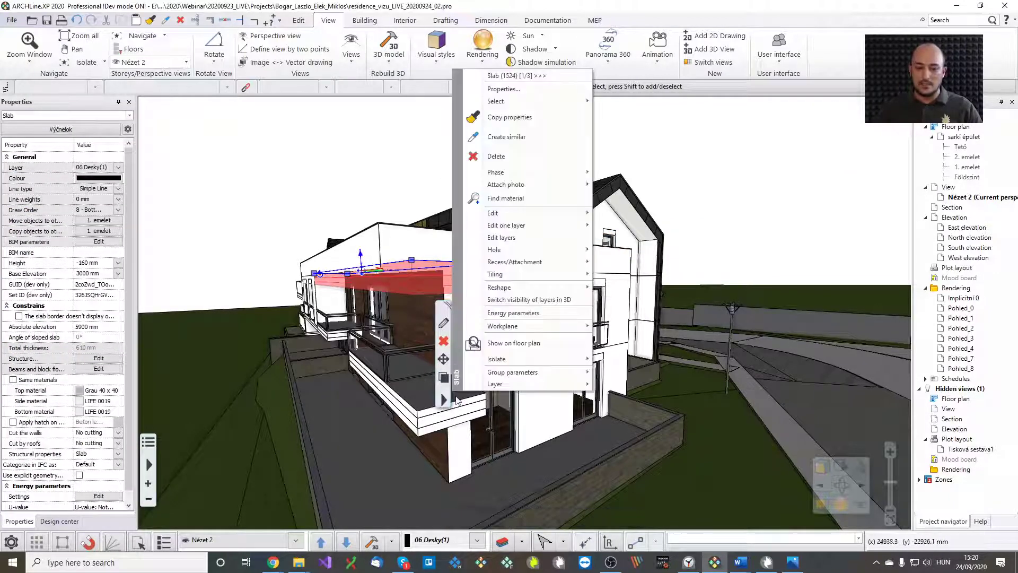
{"action": "left_click", "coordinate": [525, 344]}
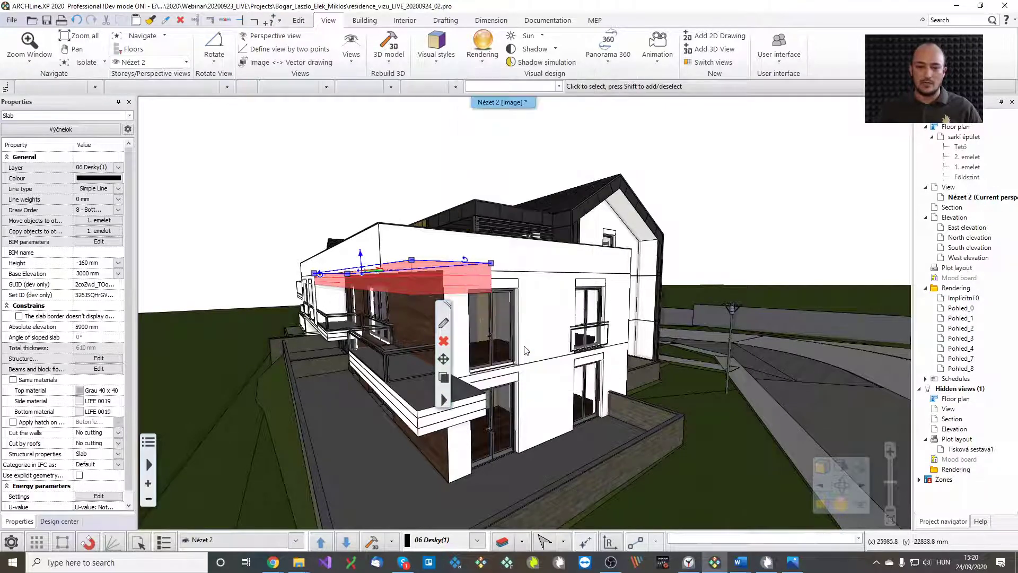
Insert a node at the wall corner and offset the slab edges to 2000 × 2400 mm
{"action": "scroll", "coordinate": [619, 287], "scroll_direction": "up", "scroll_amount": 5}
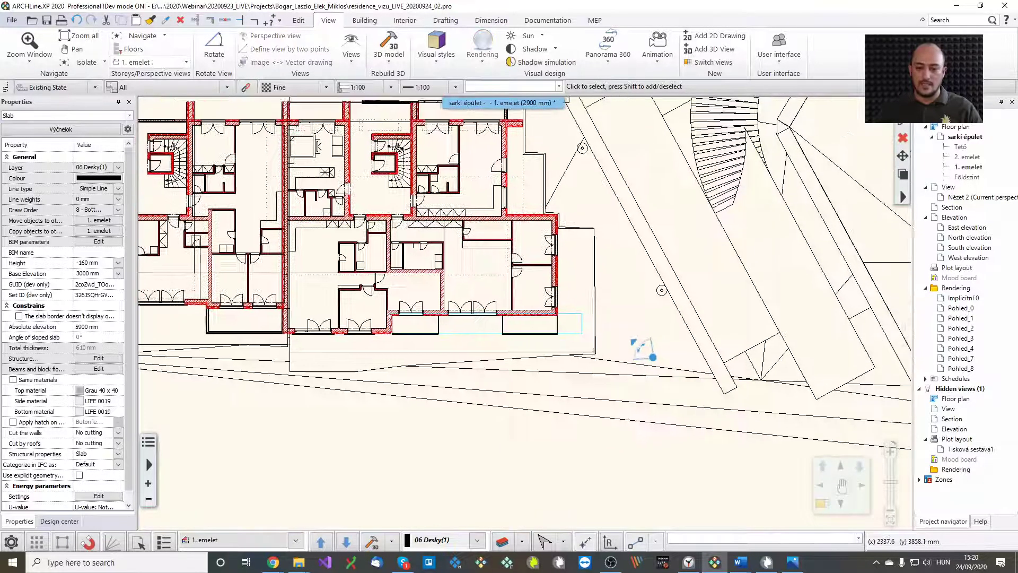
{"action": "left_click", "coordinate": [506, 307]}
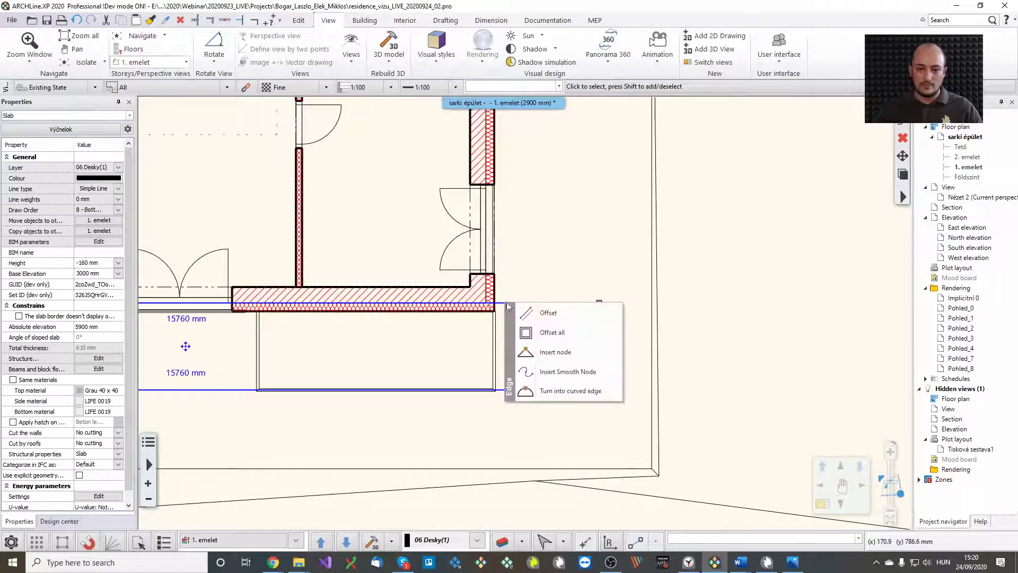
{"action": "left_click", "coordinate": [551, 351]}
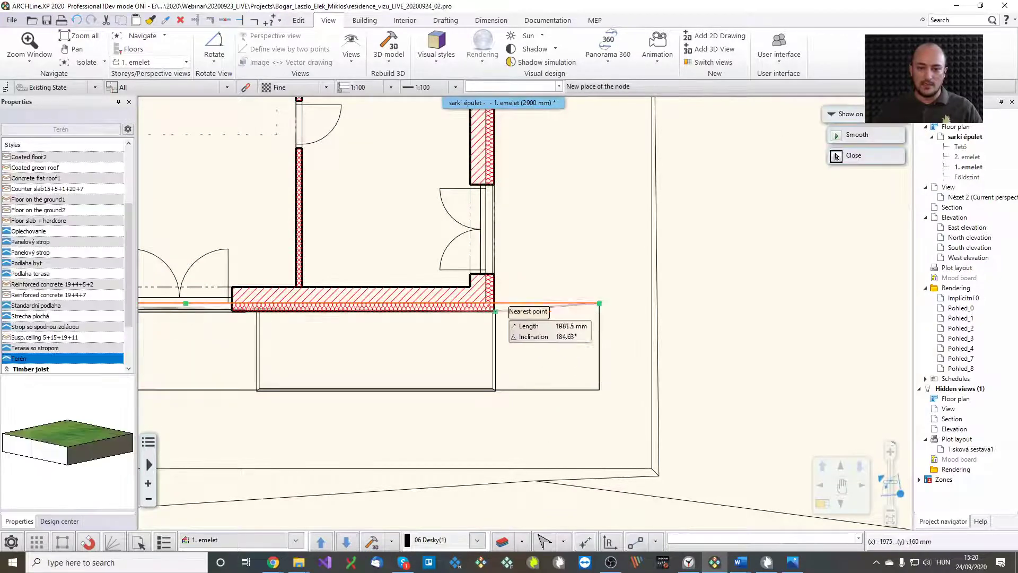
{"action": "scroll", "coordinate": [505, 301], "scroll_direction": "up", "scroll_amount": 3}
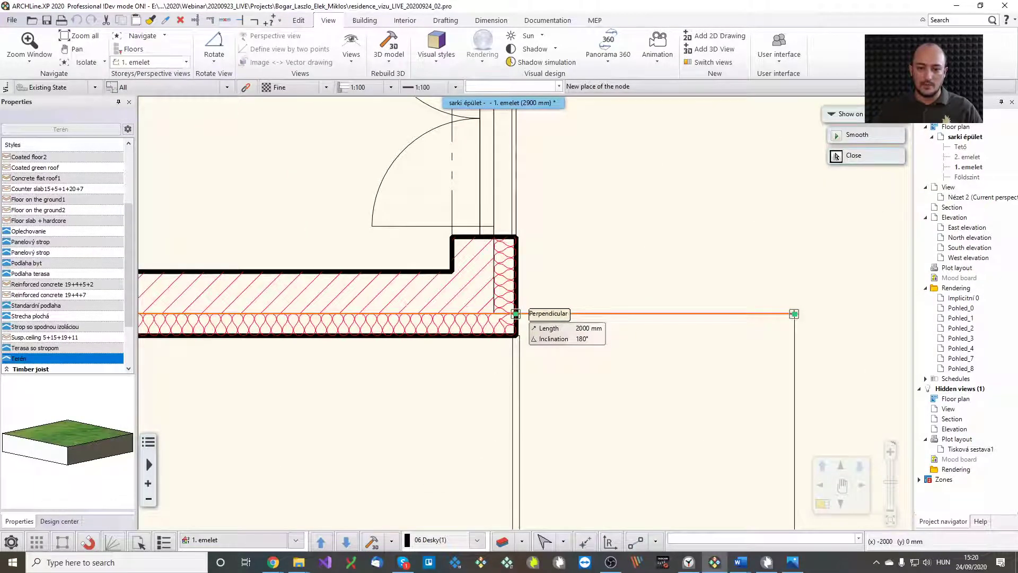
{"action": "left_click", "coordinate": [516, 313]}
{"action": "left_click", "coordinate": [624, 326]}
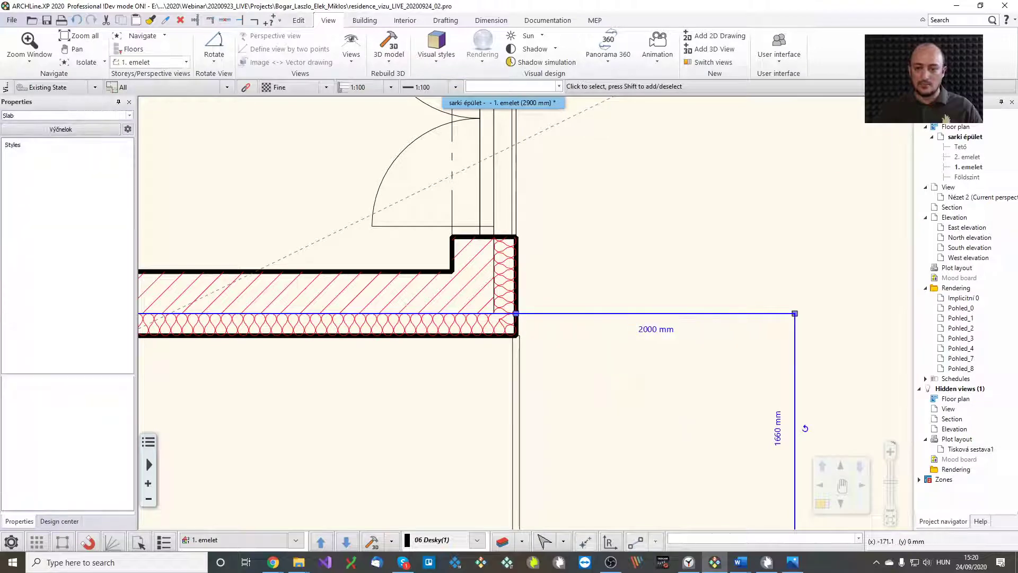
{"action": "middle_click_drag", "start_coordinate": [597, 223], "coordinate": [546, 369]}
{"action": "left_click", "coordinate": [478, 156]}
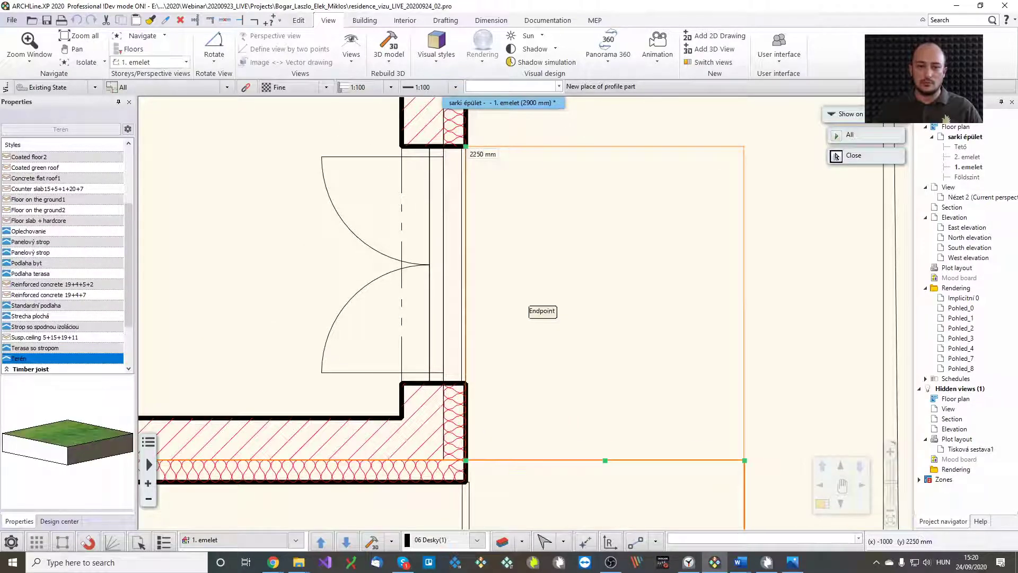
{"action": "middle_click_drag", "start_coordinate": [538, 221], "coordinate": [493, 316]}
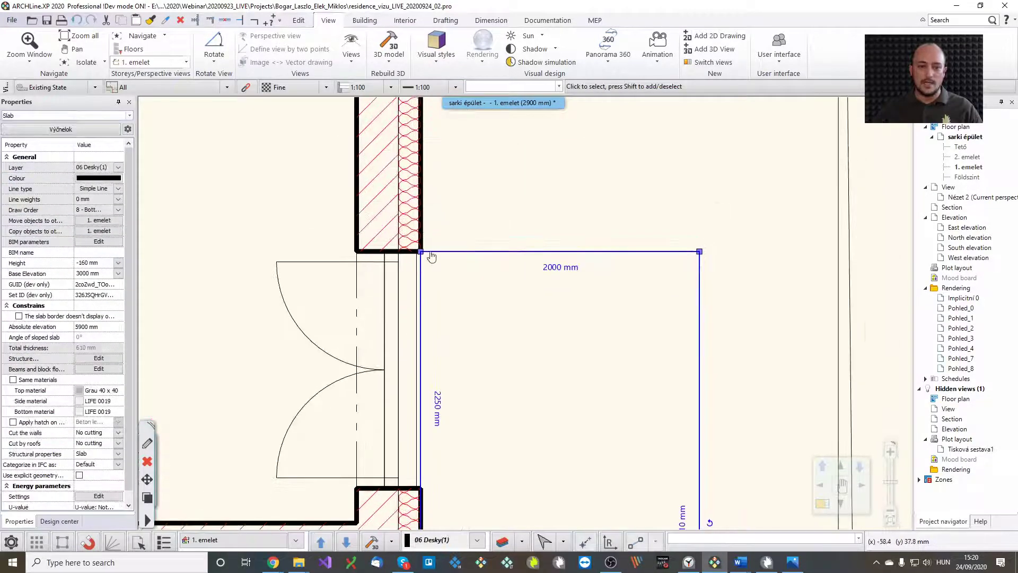
{"action": "mouse_move", "coordinate": [427, 254]}
{"action": "left_click", "coordinate": [484, 260]}
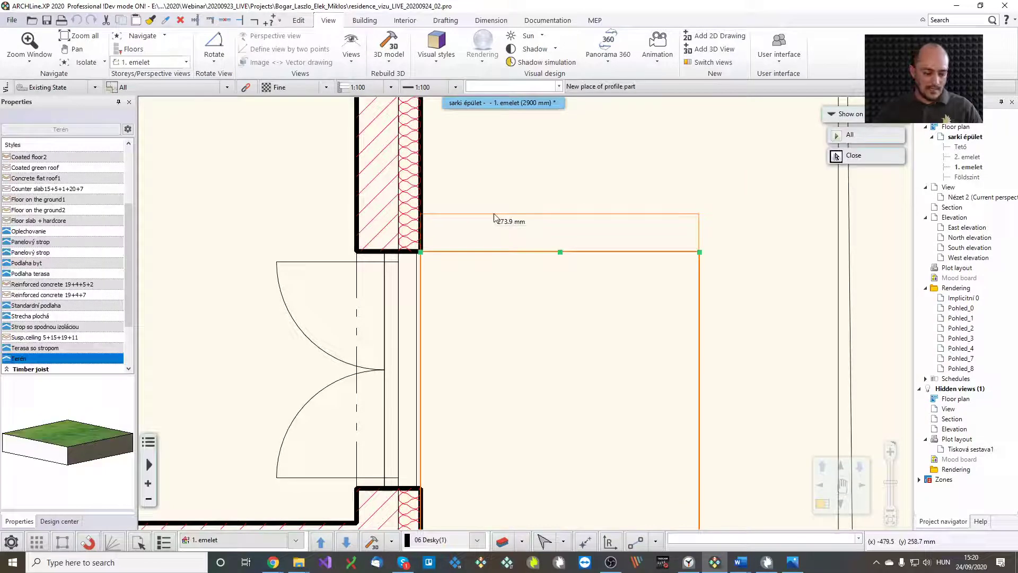
{"action": "left_click", "coordinate": [836, 155]}
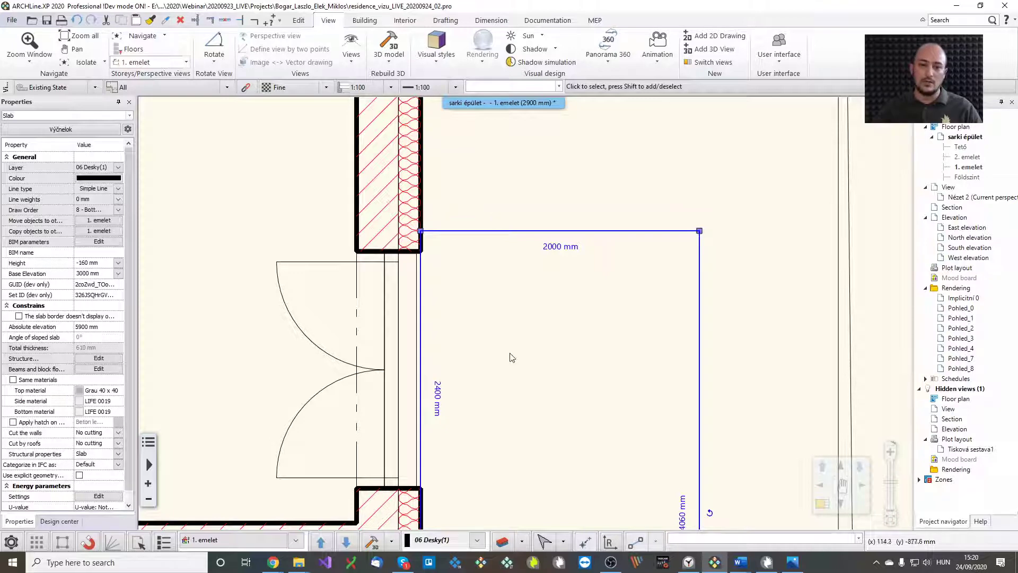
{"action": "key", "text": "Escape"}
Extend the balcony railing around the enlarged slab edge and append a segment back to the wall
{"action": "scroll", "coordinate": [518, 400], "scroll_direction": "down", "scroll_amount": 5}
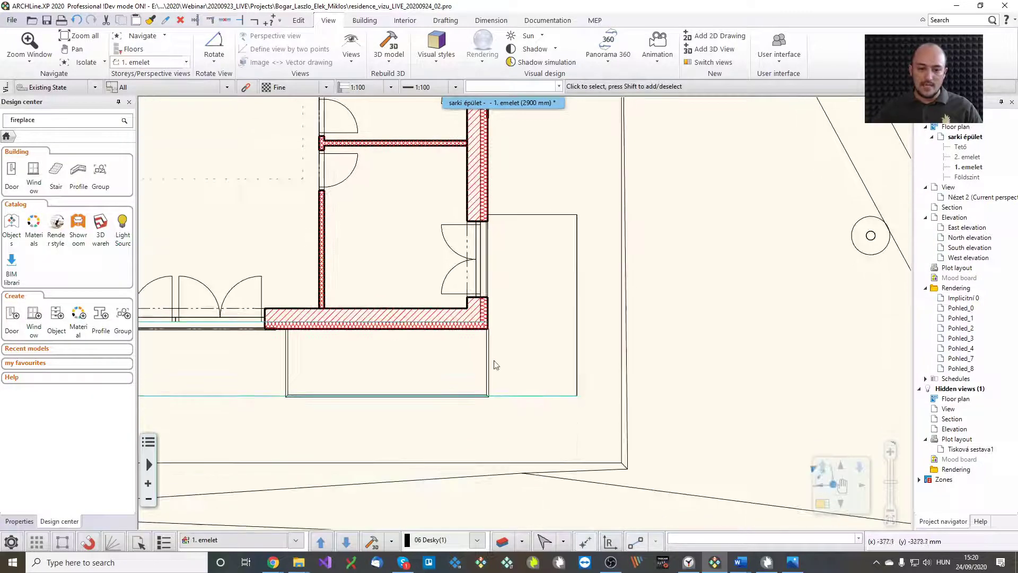
{"action": "left_click", "coordinate": [488, 361]}
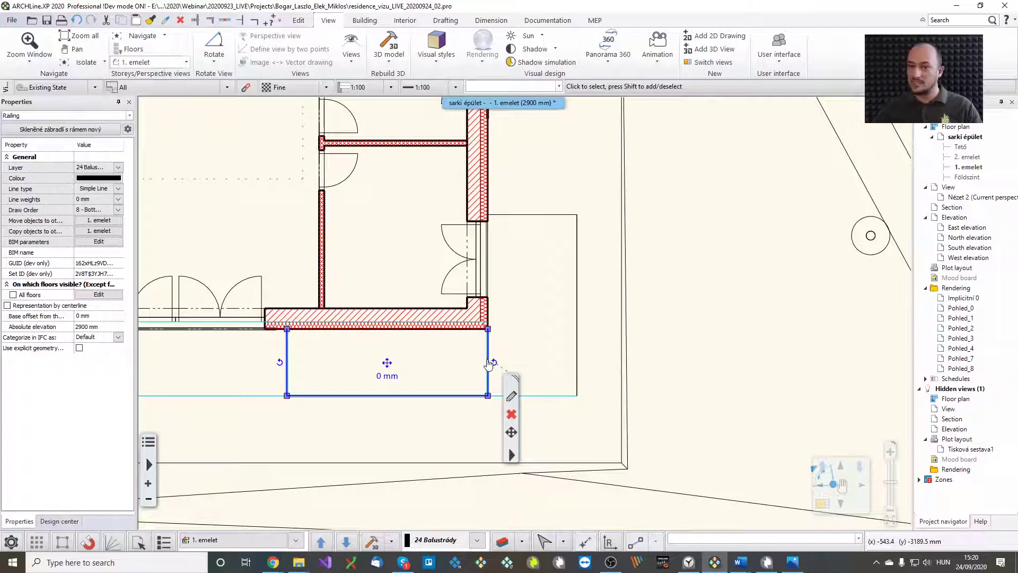
{"action": "left_click", "coordinate": [489, 361]}
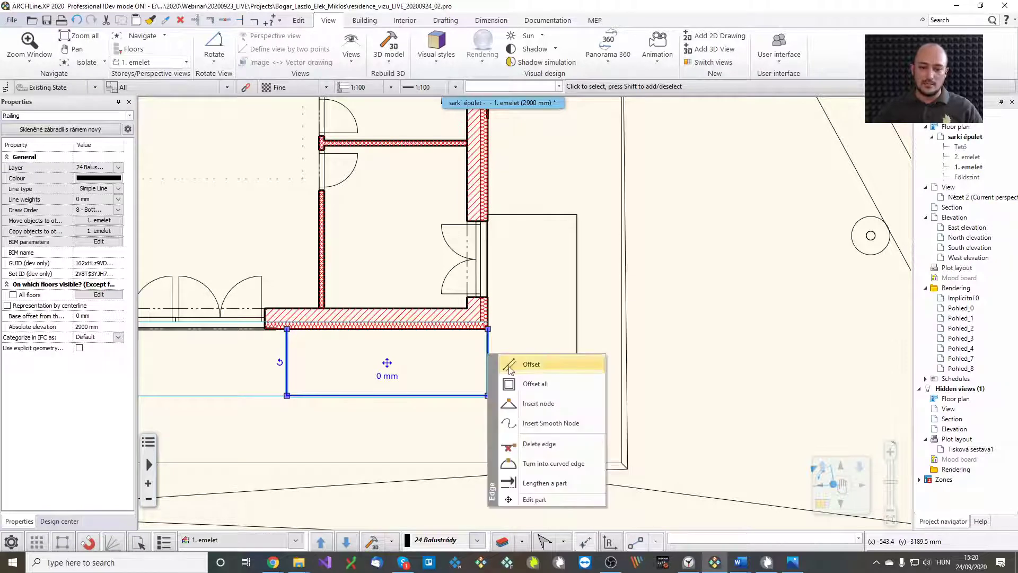
{"action": "left_click", "coordinate": [504, 363]}
{"action": "left_click", "coordinate": [576, 363]}
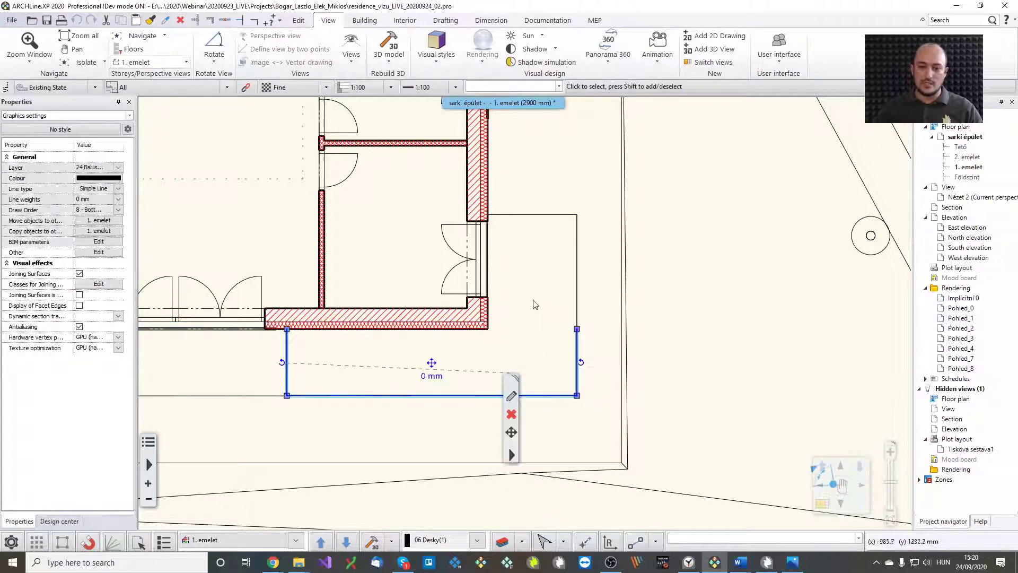
{"action": "left_click", "coordinate": [577, 330]}
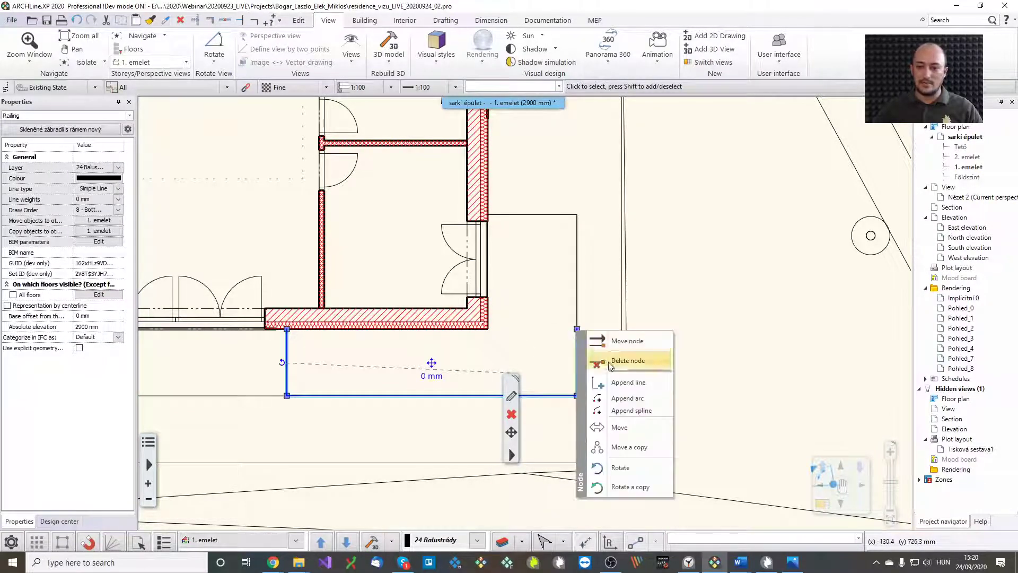
{"action": "left_click", "coordinate": [609, 343]}
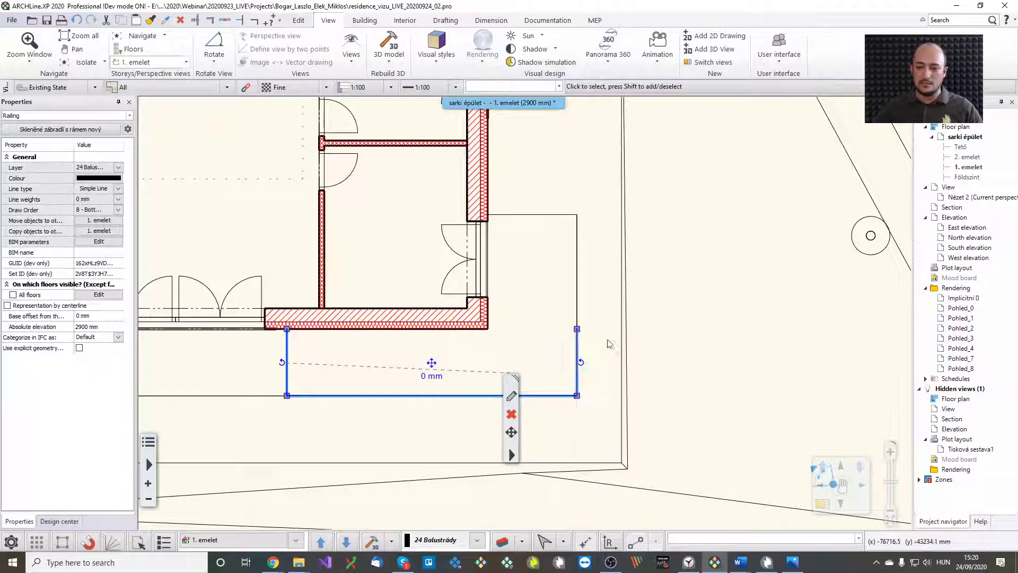
{"action": "left_click", "coordinate": [578, 217]}
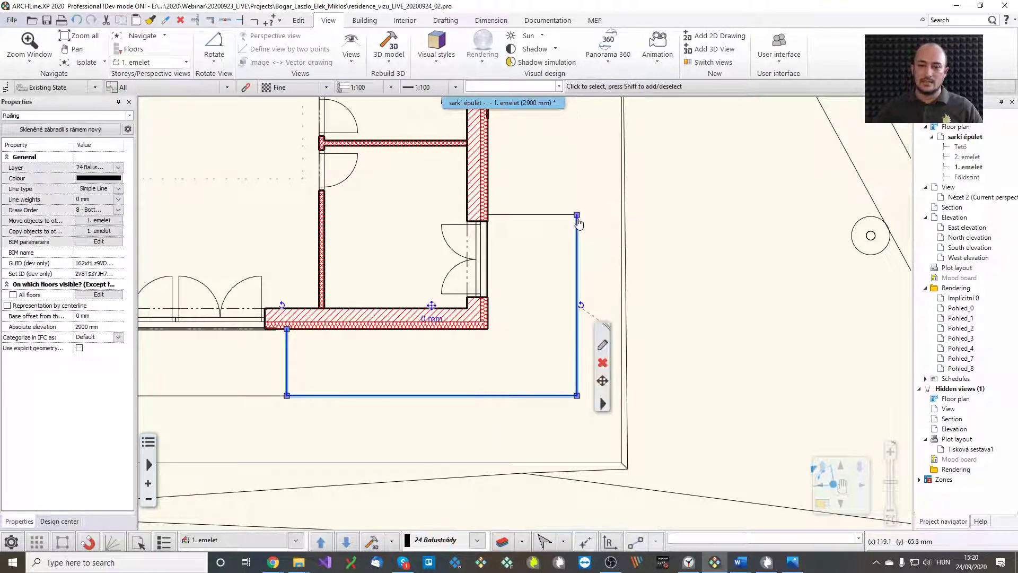
{"action": "mouse_move", "coordinate": [577, 216]}
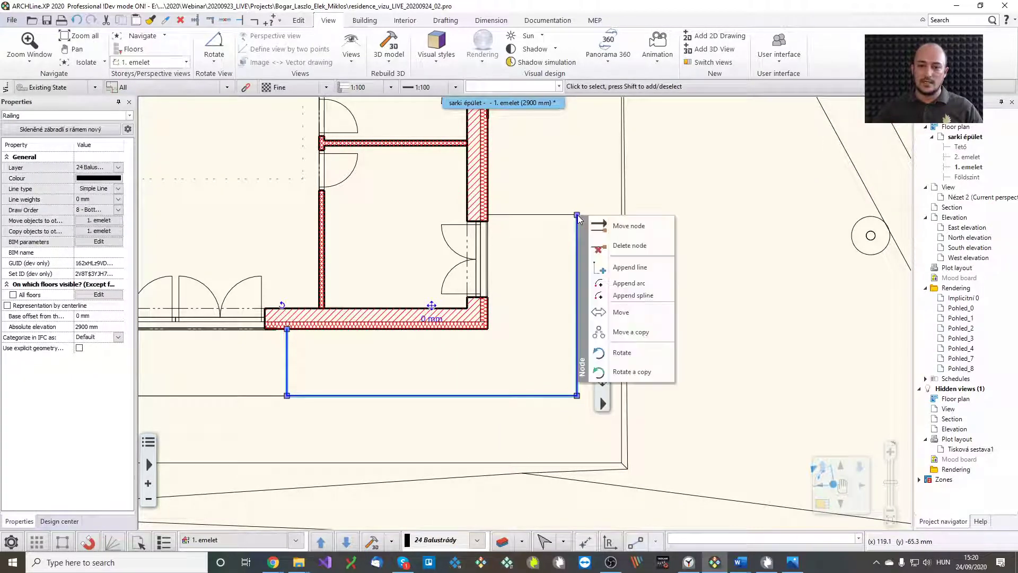
{"action": "left_click", "coordinate": [617, 268]}
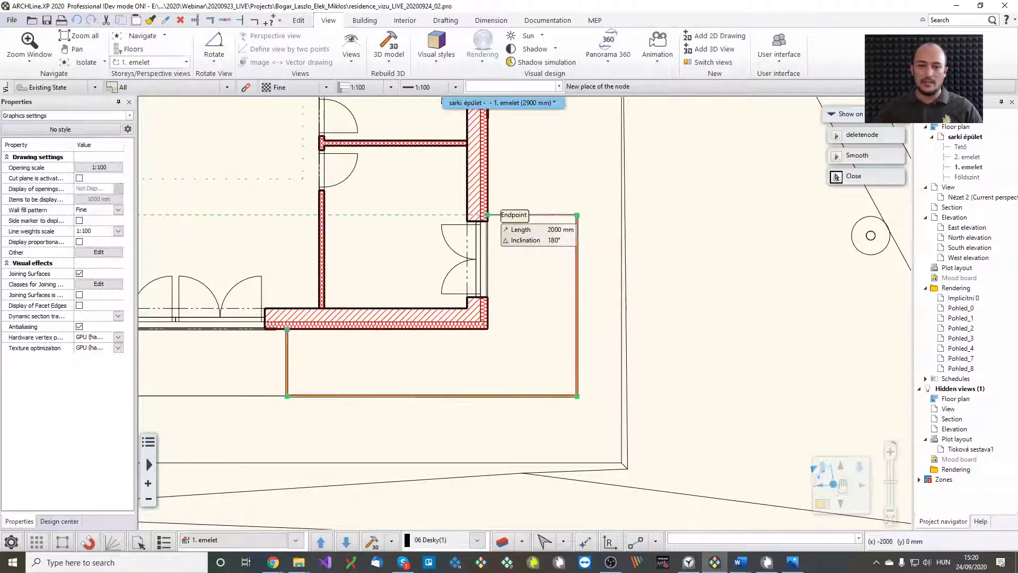
{"action": "left_click", "coordinate": [488, 214]}
{"action": "key", "text": "Escape"}
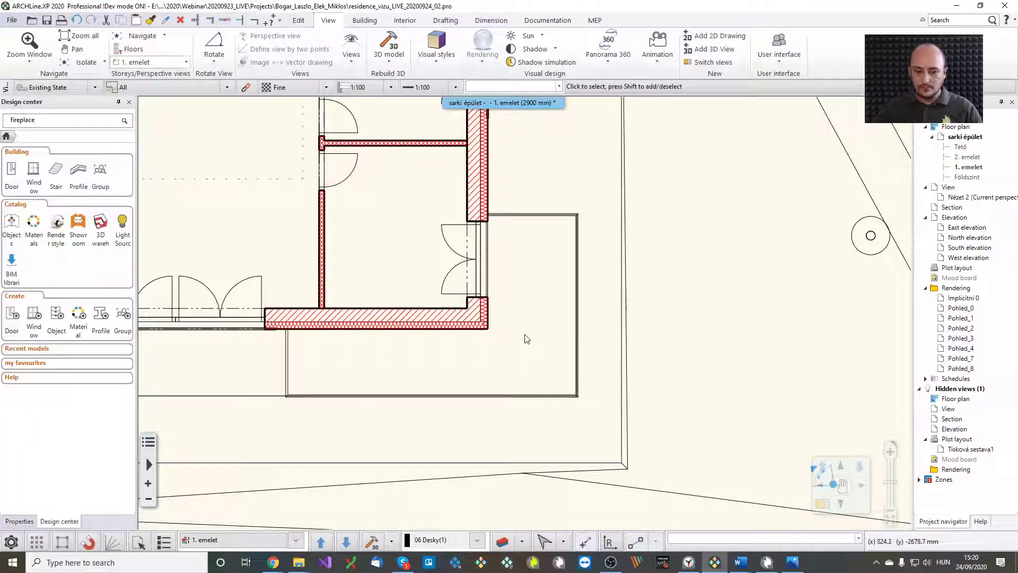
Tile the 3D view beside the plan and show the terrace slab on the Földszint floor plan
{"action": "key", "text": "F4"}
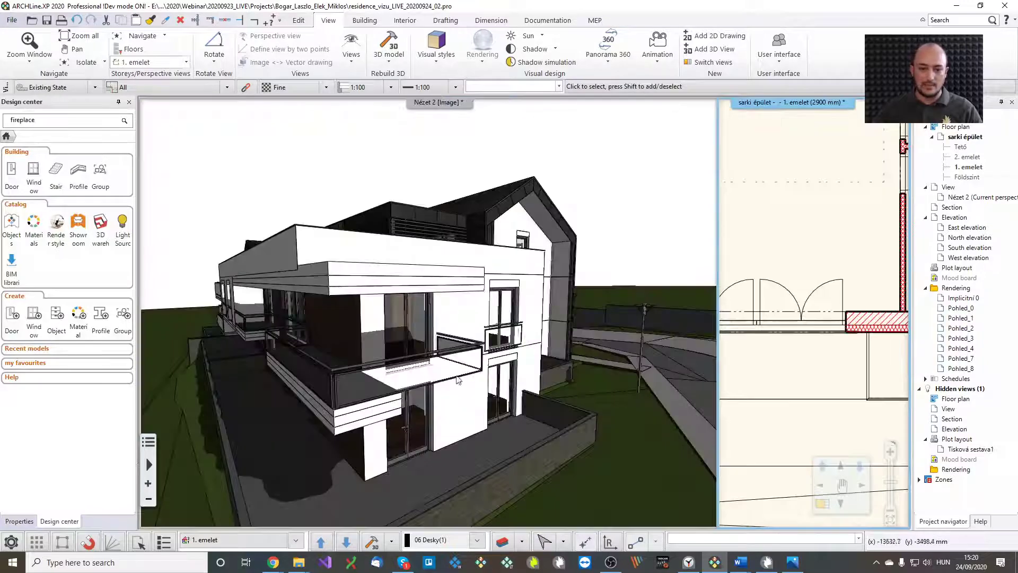
{"action": "left_click", "coordinate": [458, 380]}
{"action": "left_click", "coordinate": [378, 419]}
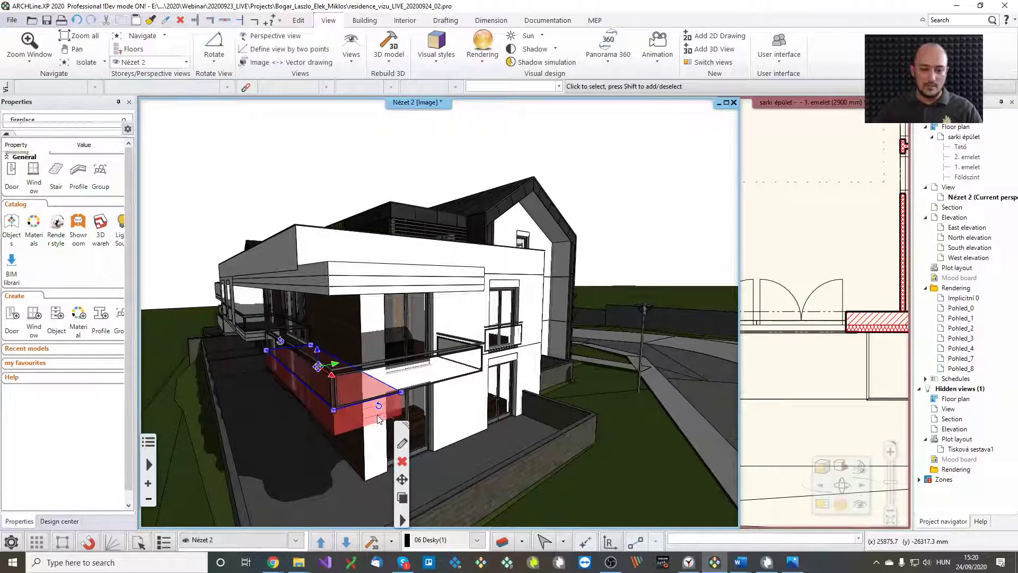
{"action": "key", "text": "Escape"}
{"action": "right_click", "coordinate": [380, 420]}
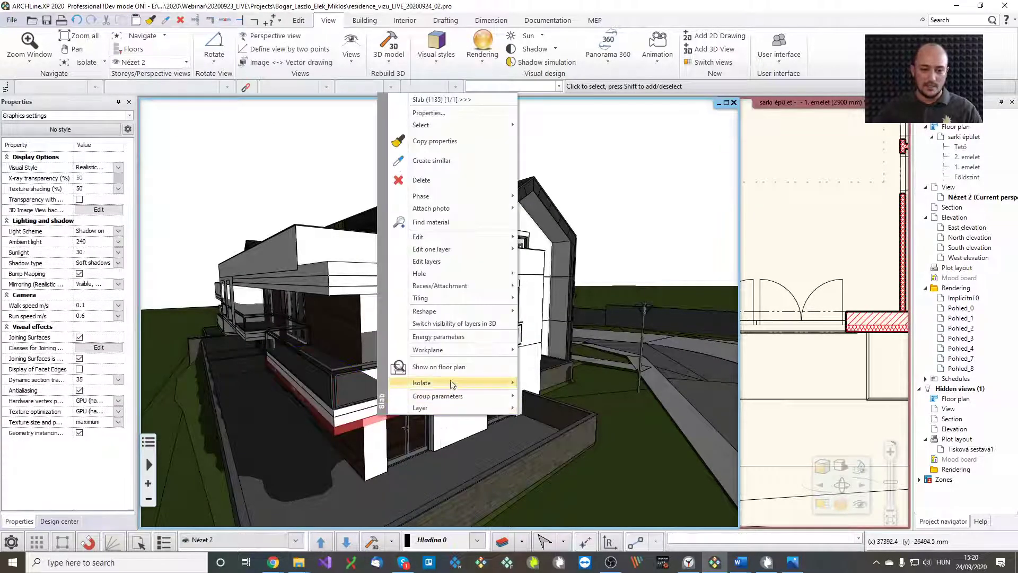
{"action": "left_click", "coordinate": [439, 367]}
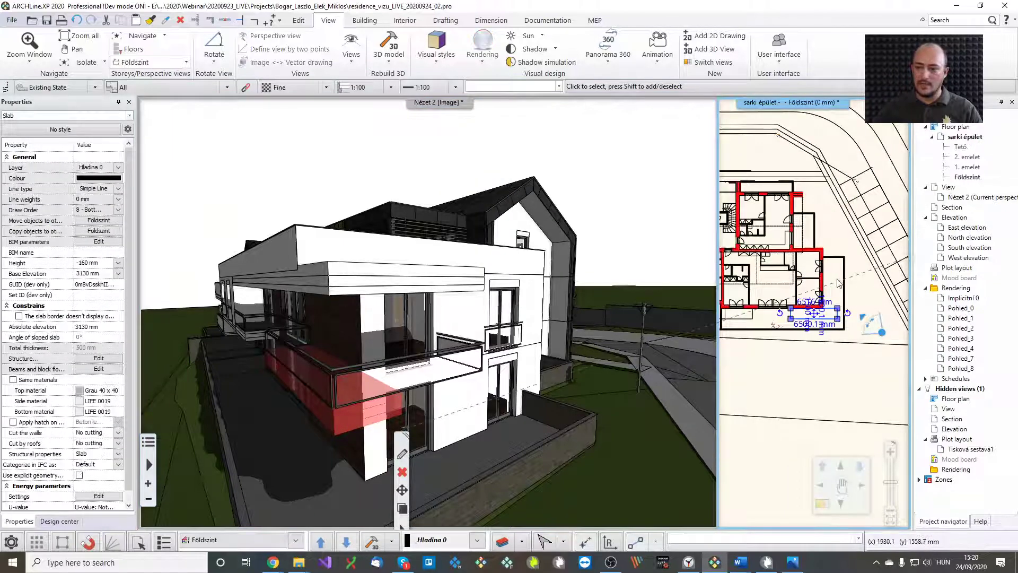
{"action": "left_click", "coordinate": [838, 283]}
{"action": "scroll", "coordinate": [537, 315], "scroll_direction": "up", "scroll_amount": 5}
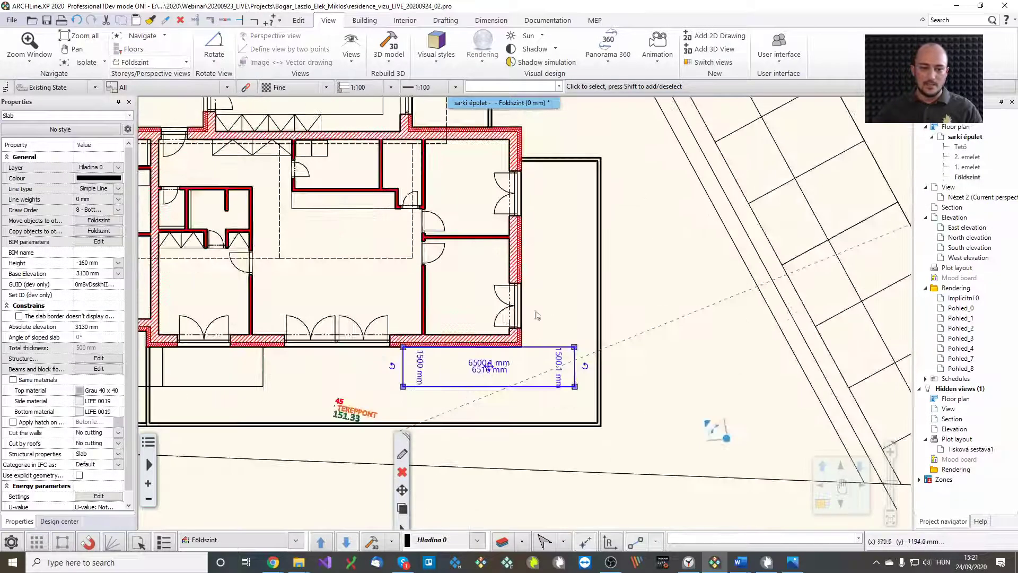
{"action": "scroll", "coordinate": [536, 315], "scroll_direction": "up", "scroll_amount": 3}
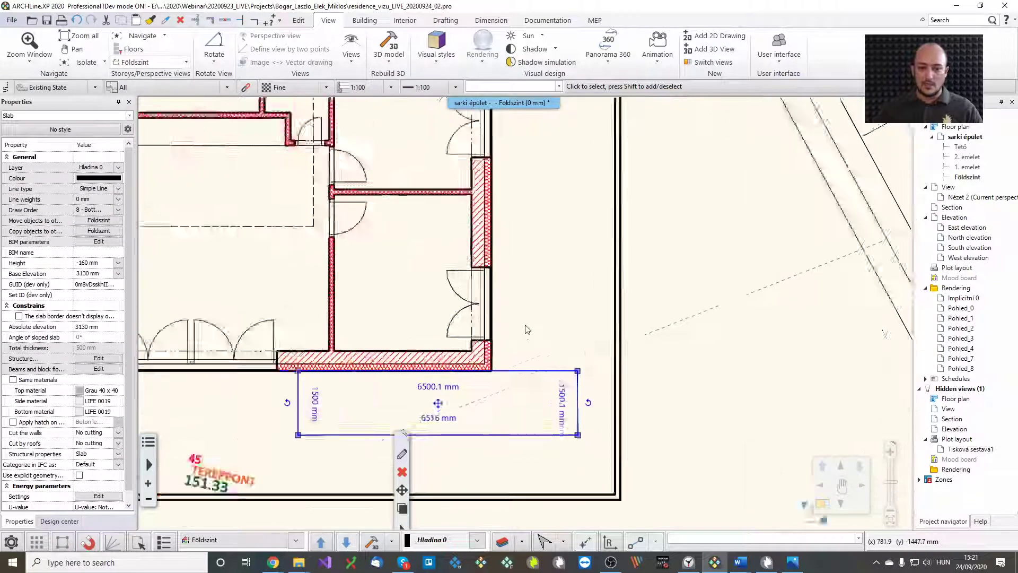
Insert a node at the wall end, offset that slab segment 2410 mm up the wall, then its top edge 150 mm
{"action": "left_click", "coordinate": [503, 381]}
{"action": "left_click", "coordinate": [533, 425]}
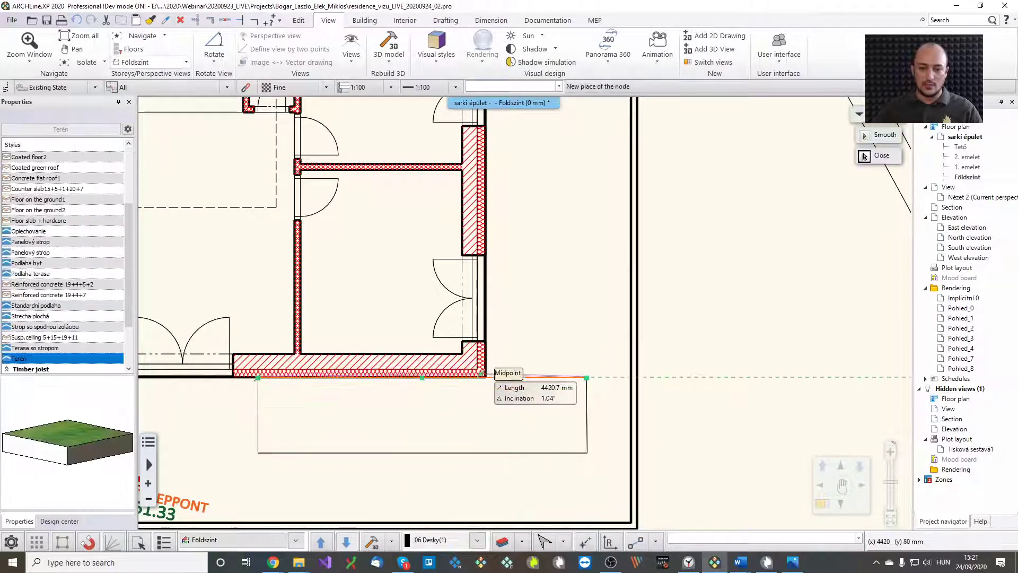
{"action": "left_click", "coordinate": [486, 377]}
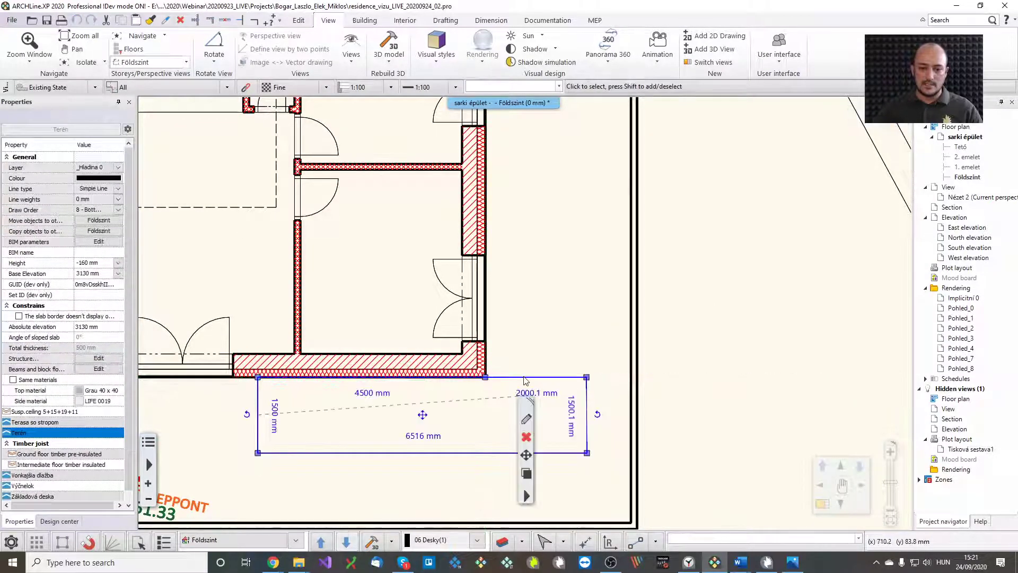
{"action": "left_click", "coordinate": [531, 380]}
{"action": "left_click", "coordinate": [555, 391]}
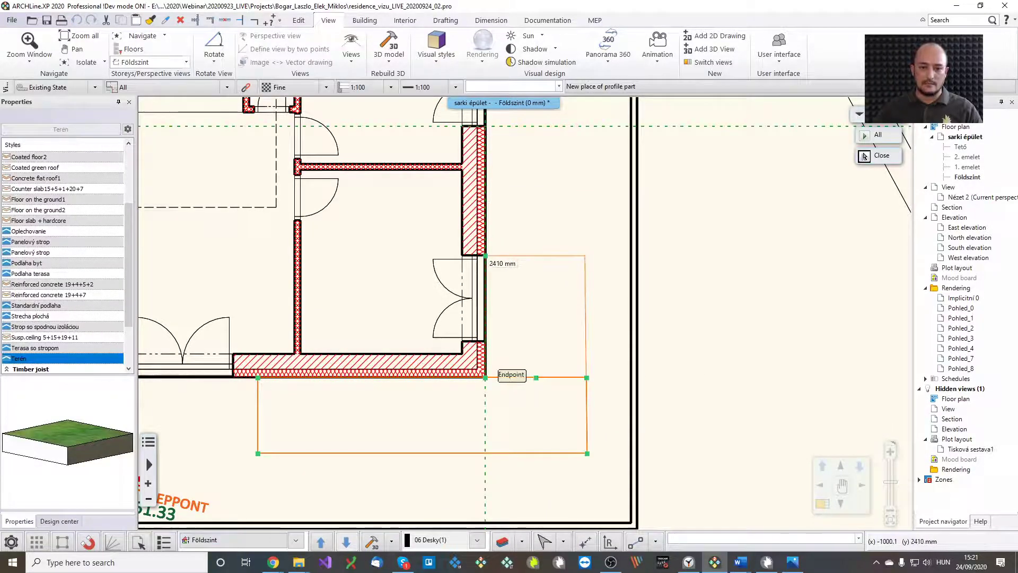
{"action": "left_click", "coordinate": [519, 257]}
{"action": "scroll", "coordinate": [518, 282], "scroll_direction": "up", "scroll_amount": 5}
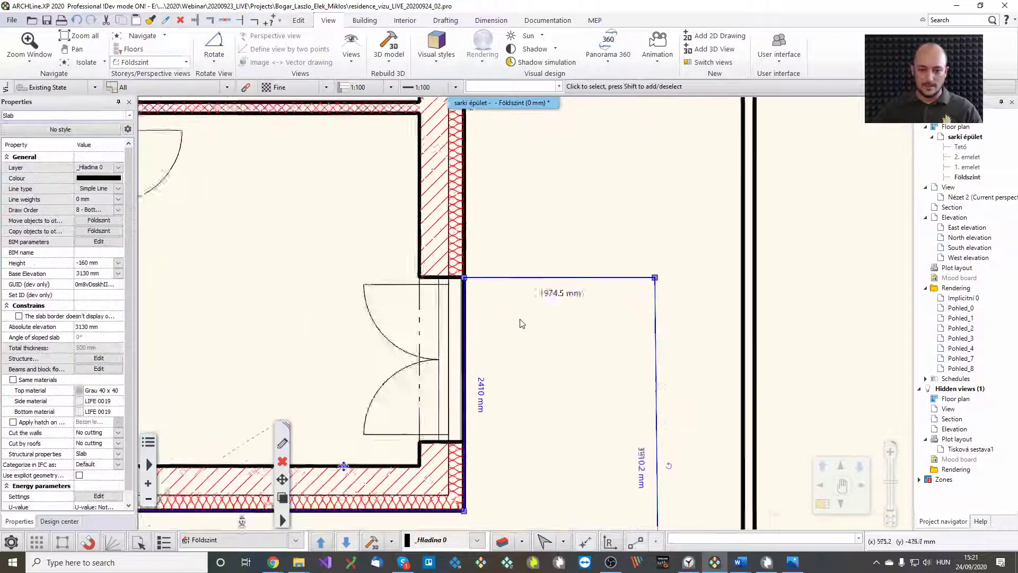
{"action": "mouse_move", "coordinate": [512, 275]}
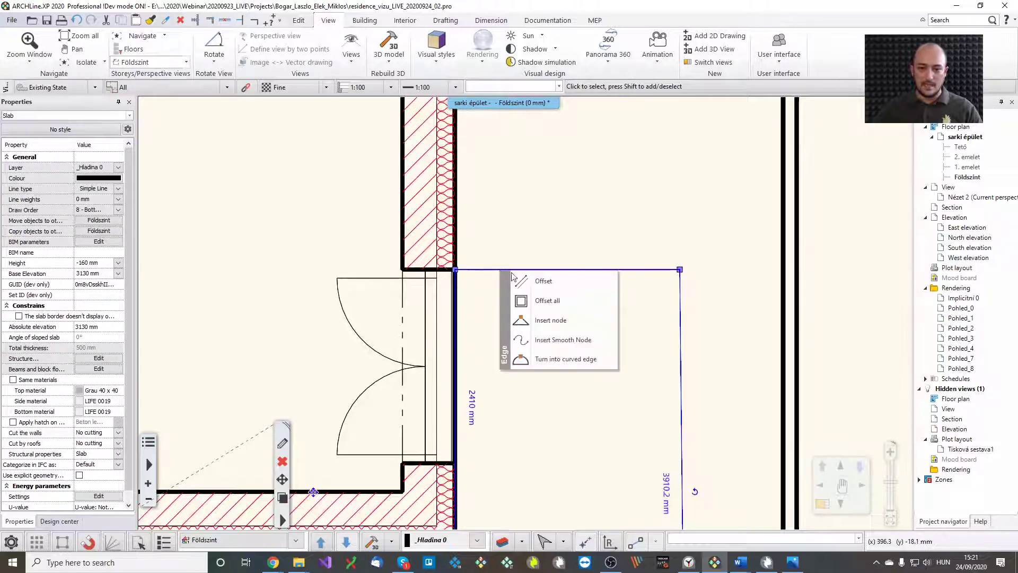
{"action": "left_click", "coordinate": [542, 281]}
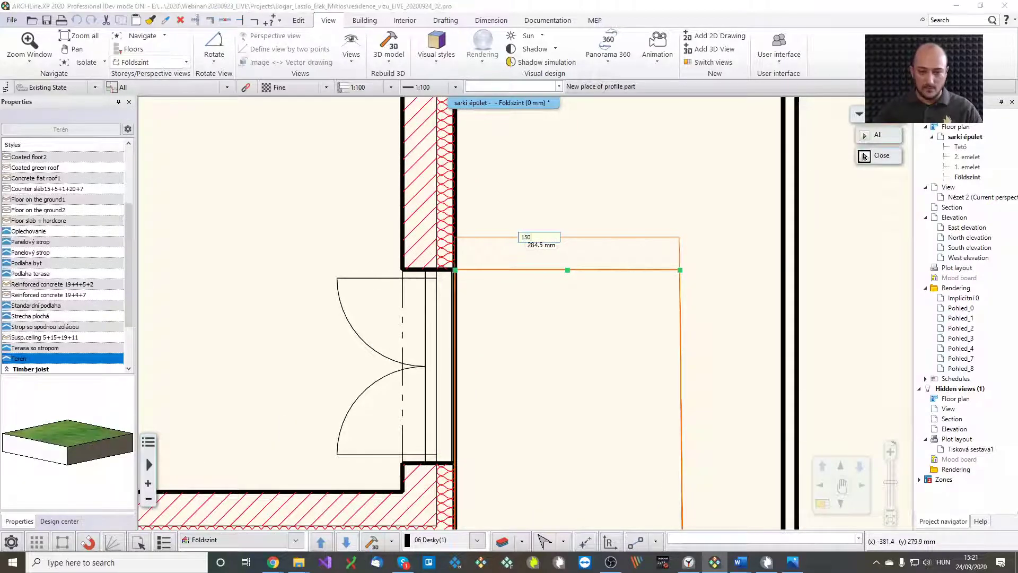
{"action": "left_click", "coordinate": [523, 237]}
{"action": "left_click", "coordinate": [511, 291]}
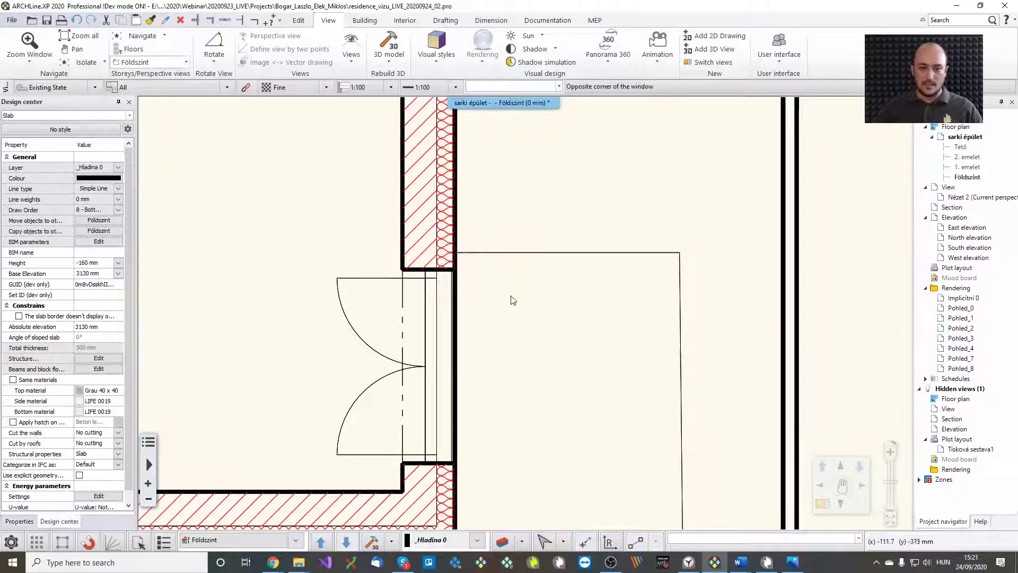
{"action": "scroll", "coordinate": [518, 335], "scroll_direction": "down", "scroll_amount": 1}
{"action": "scroll", "coordinate": [520, 340], "scroll_direction": "down", "scroll_amount": 1}
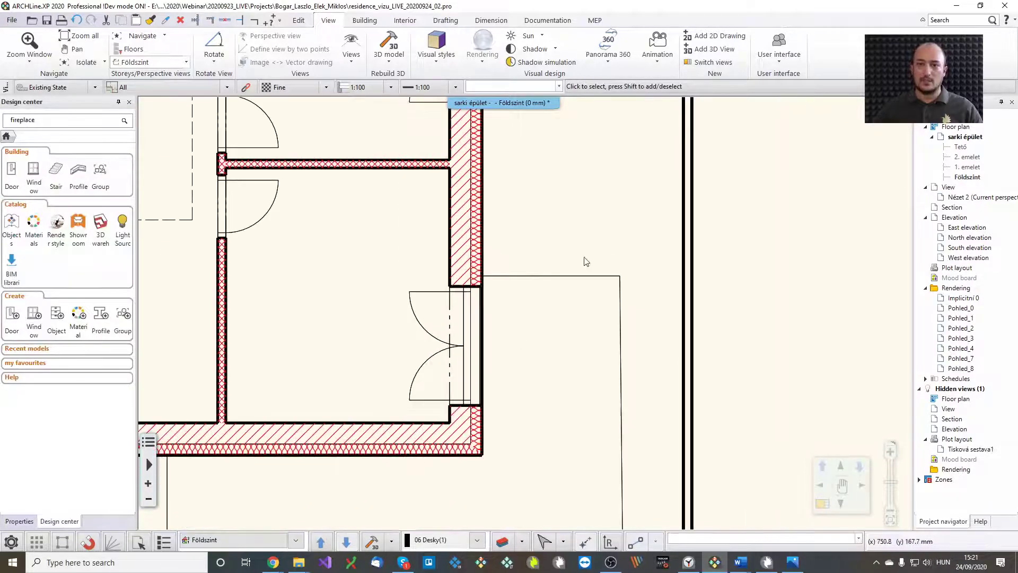
{"action": "middle_click_drag", "start_coordinate": [554, 340], "coordinate": [615, 338]}
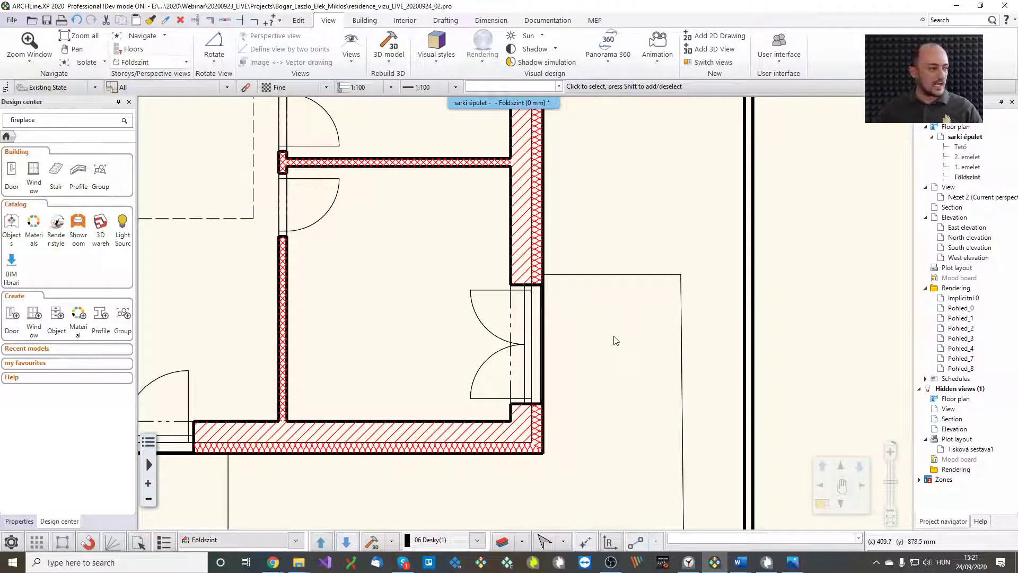
Restore the tiled 3D view and orbit around the building to check the reshaped terrace
{"action": "key", "text": "F4"}
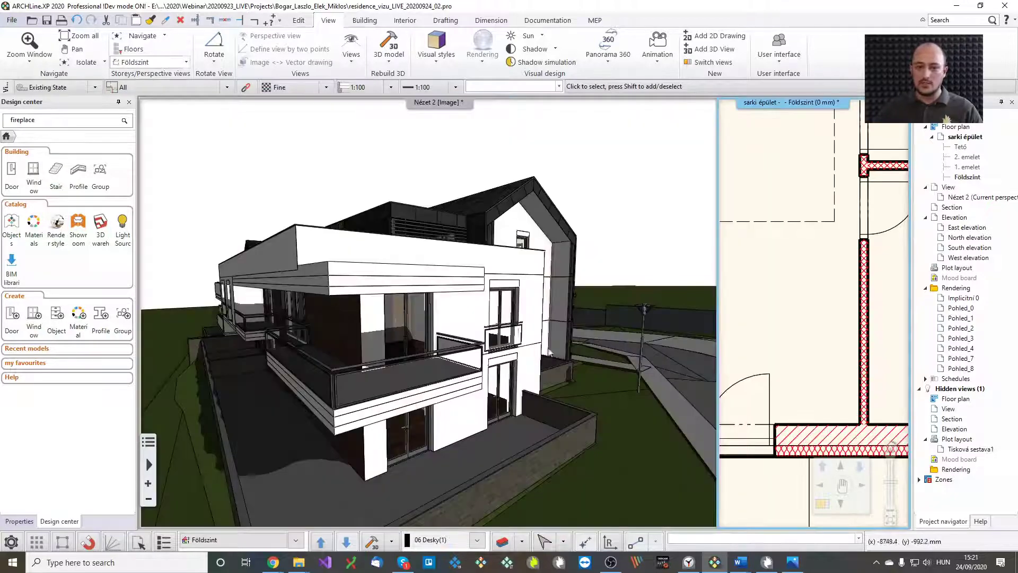
{"action": "left_click", "coordinate": [474, 354]}
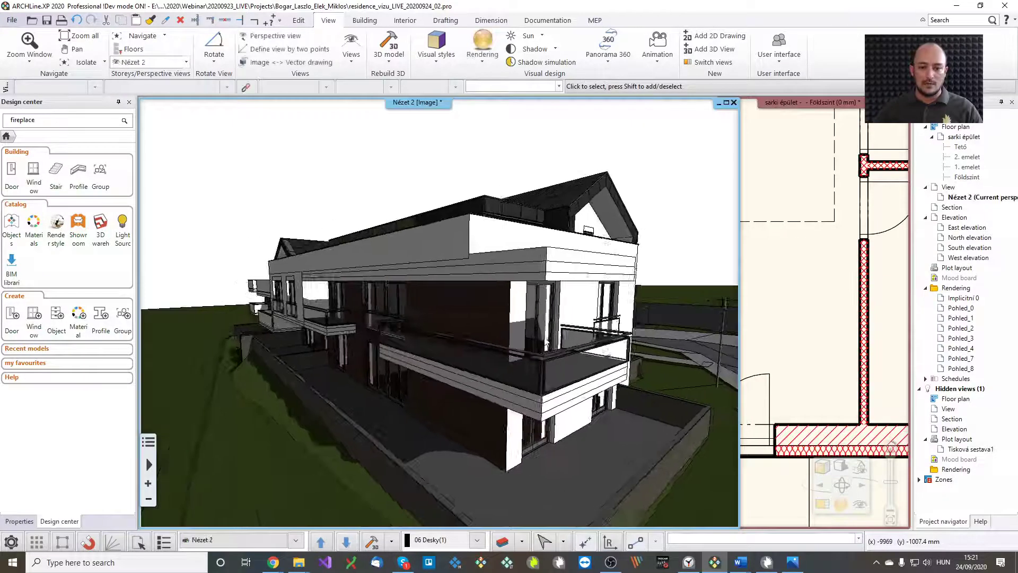
{"action": "middle_click_drag", "start_coordinate": [495, 348], "coordinate": [513, 346]}
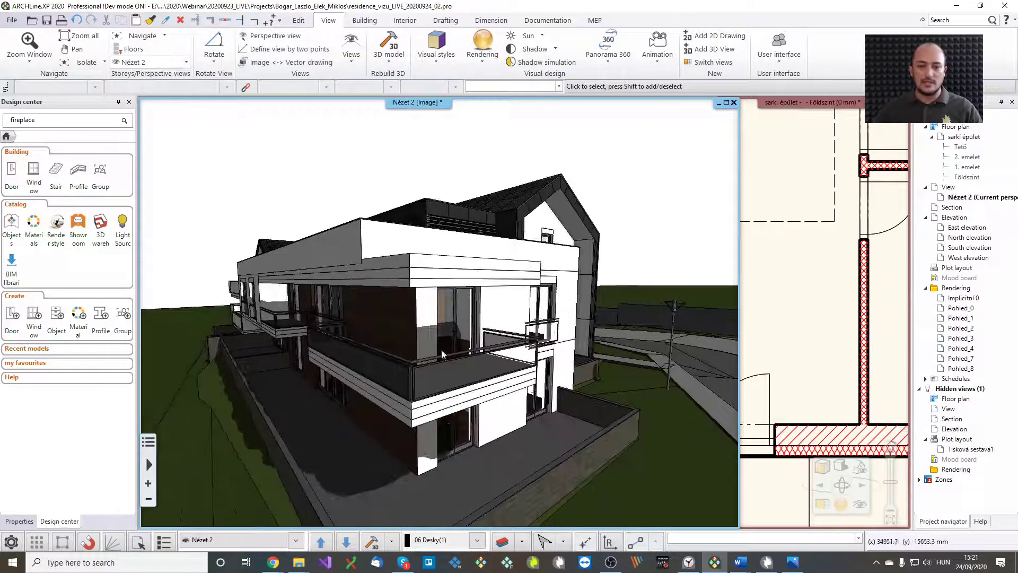
{"action": "middle_click_drag", "start_coordinate": [448, 358], "coordinate": [469, 377]}
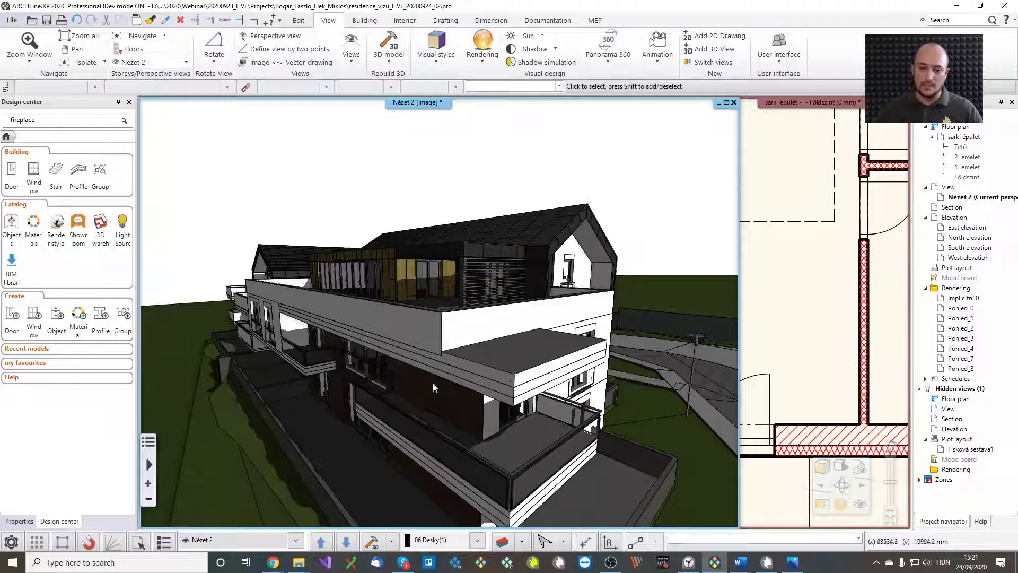
{"action": "middle_click_drag", "start_coordinate": [519, 426], "coordinate": [475, 400]}
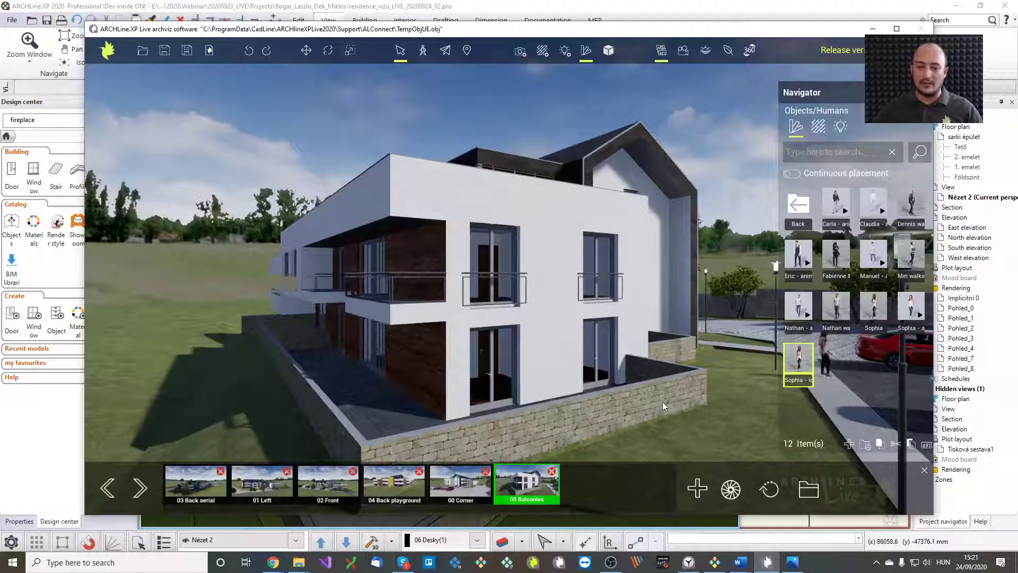
Resync the updated model into ARCHLine.XP Live with LiveSync and orbit around the balcony corner
{"action": "left_click", "coordinate": [108, 52]}
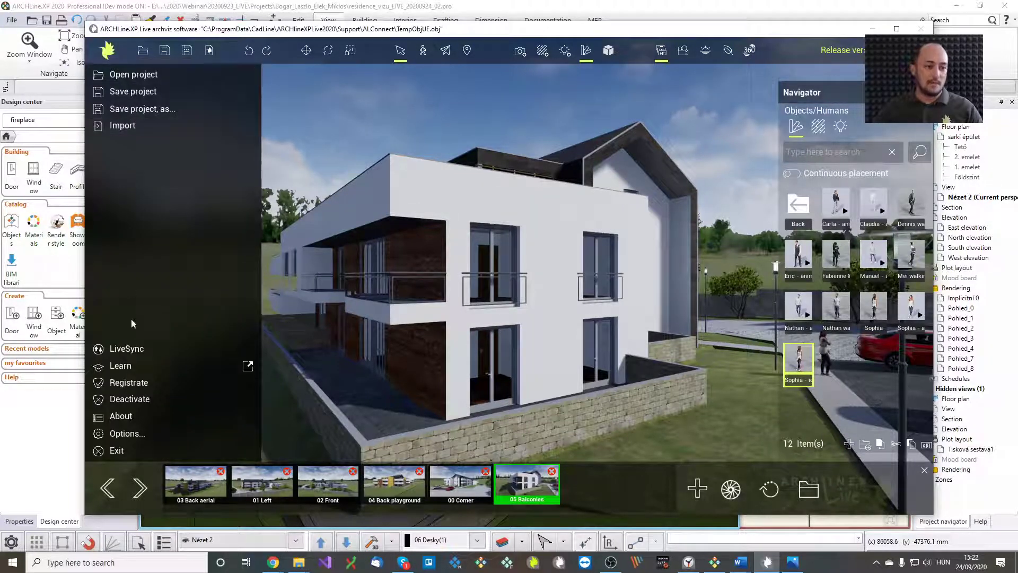
{"action": "left_click", "coordinate": [133, 354]}
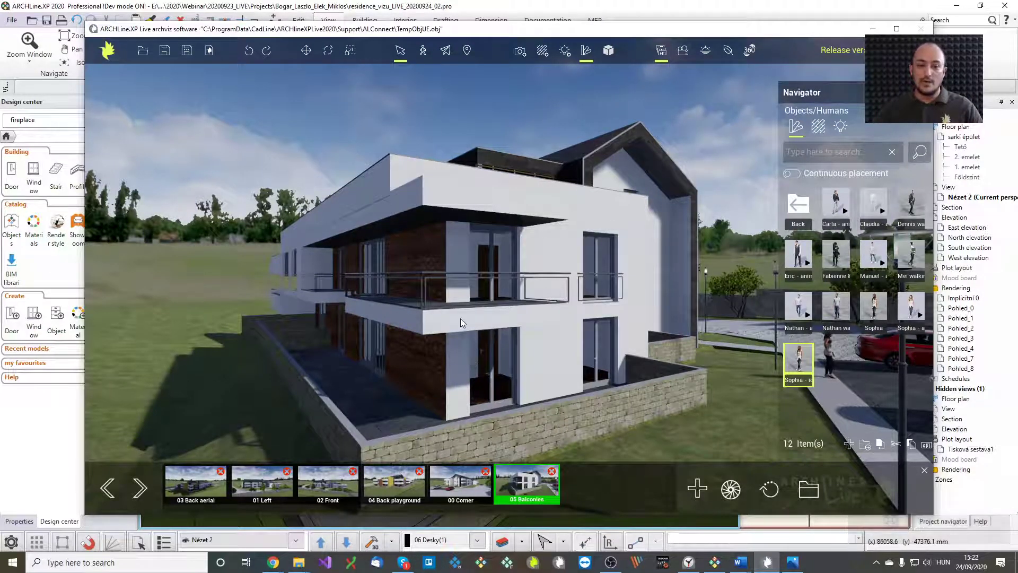
{"action": "middle_click_drag", "start_coordinate": [456, 323], "coordinate": [467, 354]}
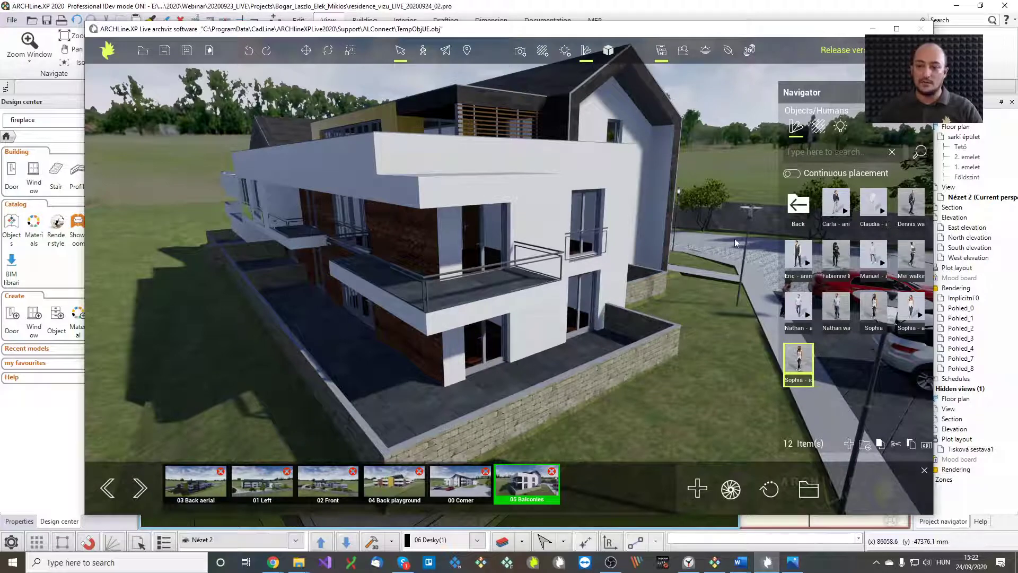
Review the render from the 00 Corner view, then switch to the 05 Balconies view
{"action": "left_click", "coordinate": [800, 205]}
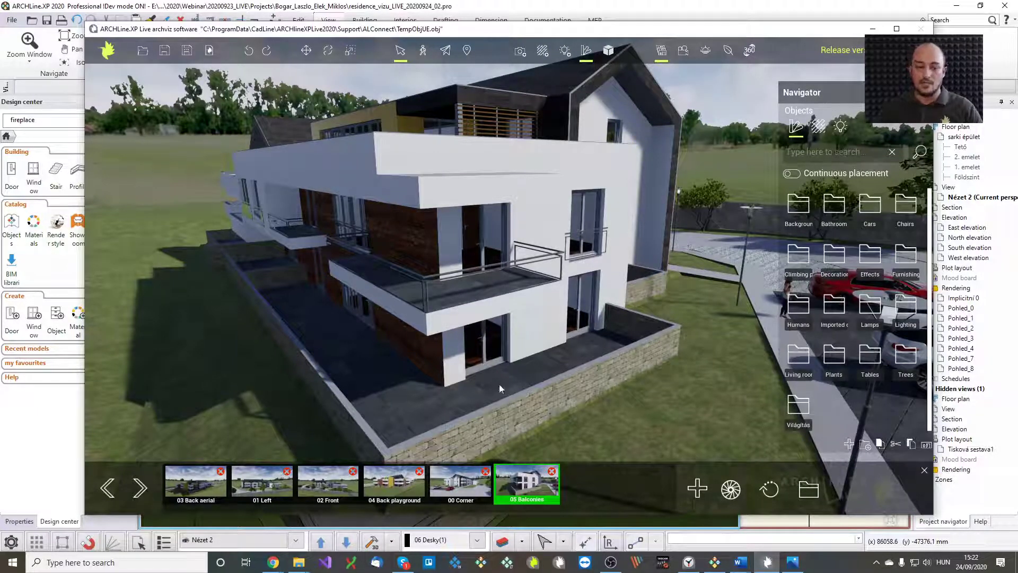
{"action": "left_click", "coordinate": [448, 482]}
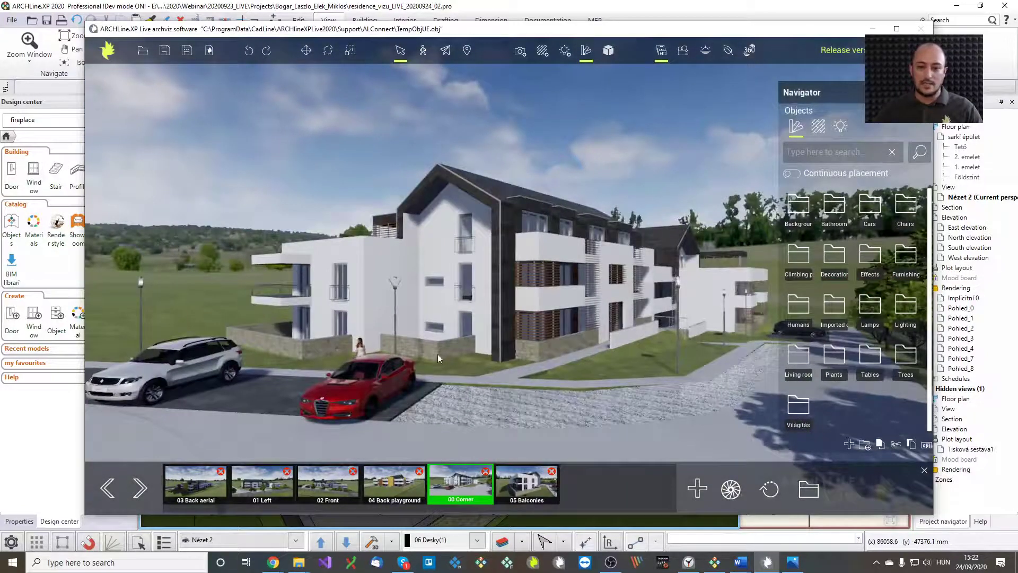
{"action": "middle_click_drag", "start_coordinate": [575, 346], "coordinate": [680, 349]}
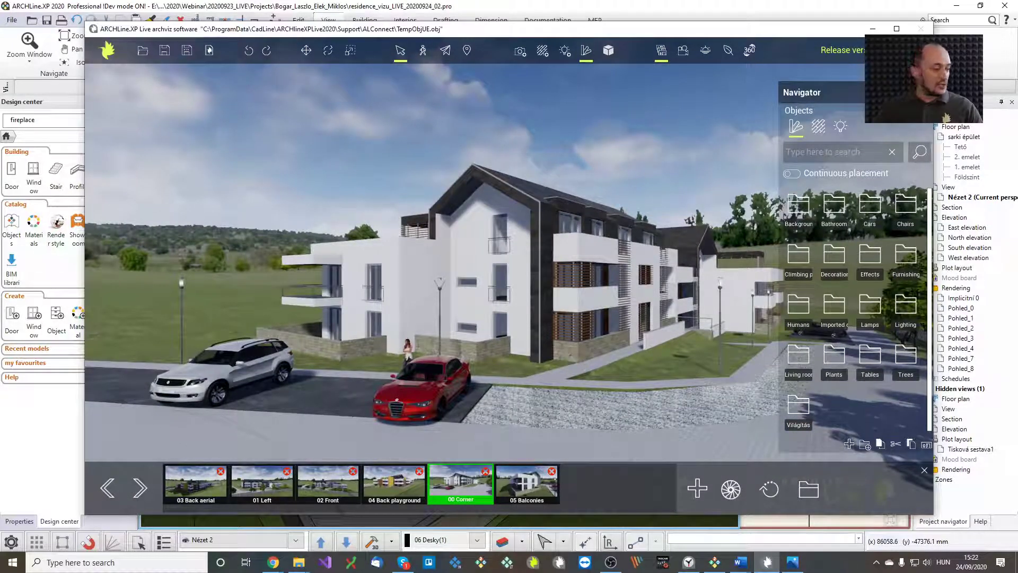
{"action": "key", "text": "alt+Tab"}
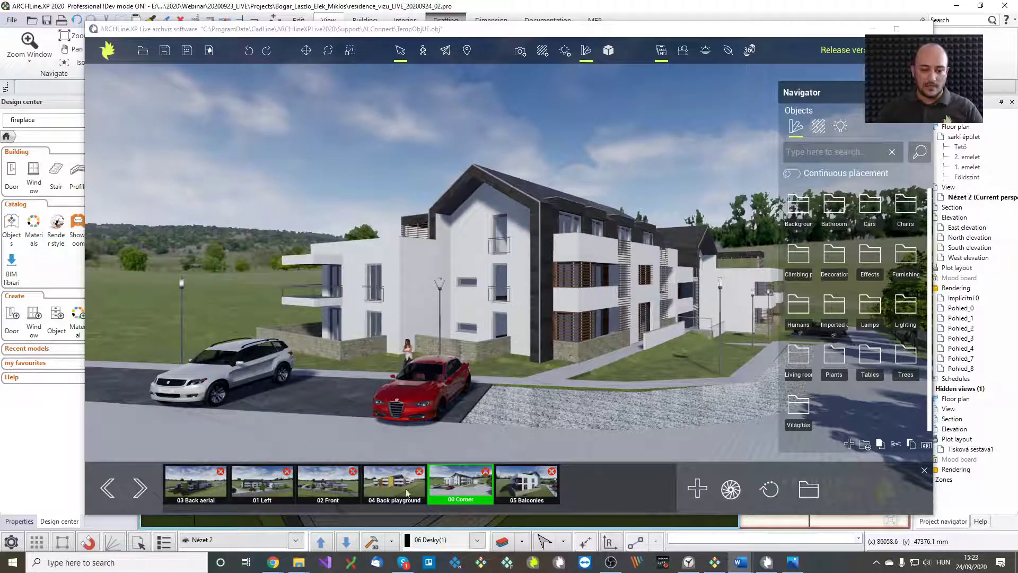
{"action": "left_click", "coordinate": [510, 491]}
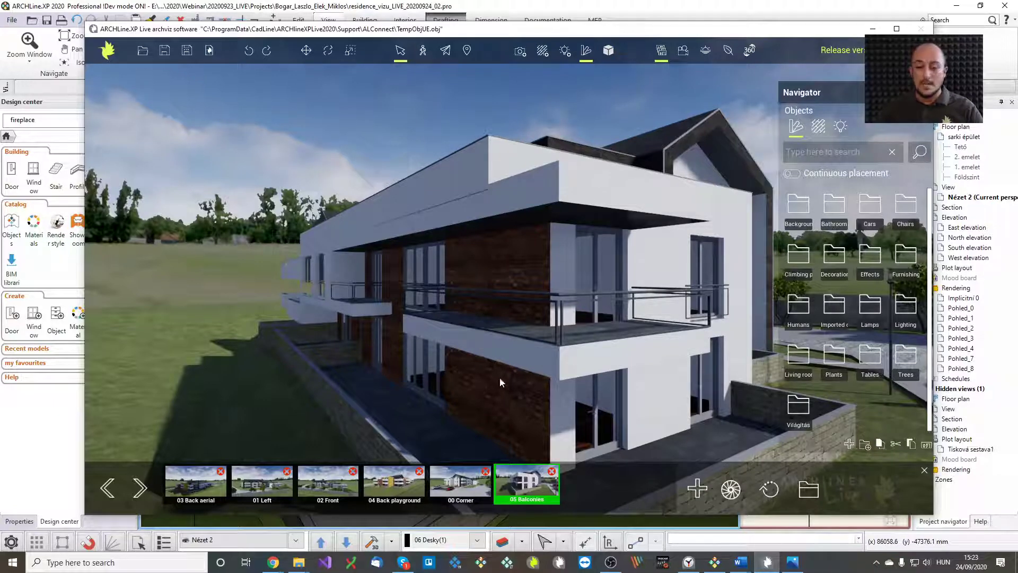
Set the Live sun to 17:13 on June 11, then turn on shadows in ARCHLine.XP's 3D view
{"action": "left_click", "coordinate": [706, 50]}
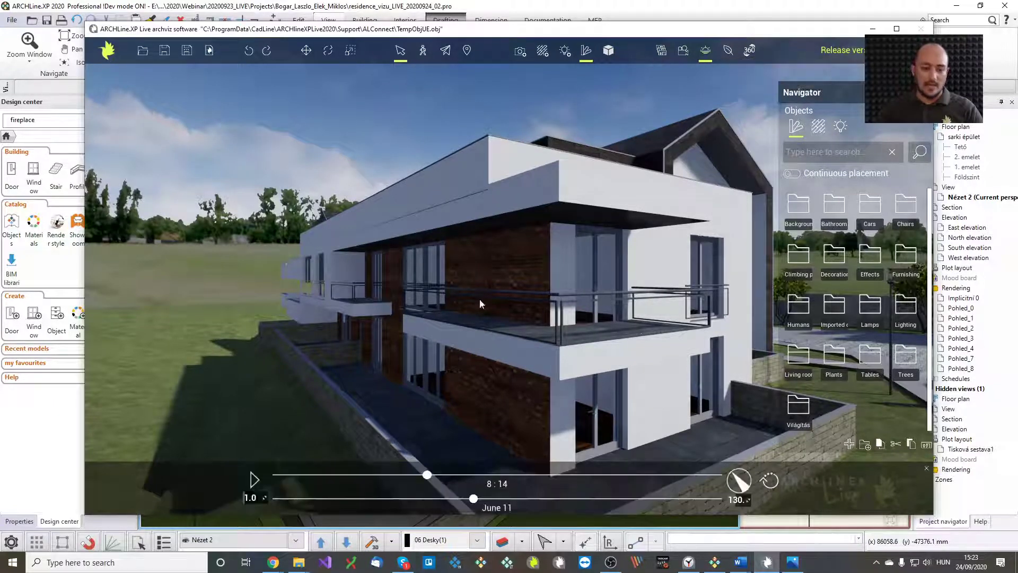
{"action": "left_click_drag", "start_coordinate": [427, 475], "coordinate": [596, 475]}
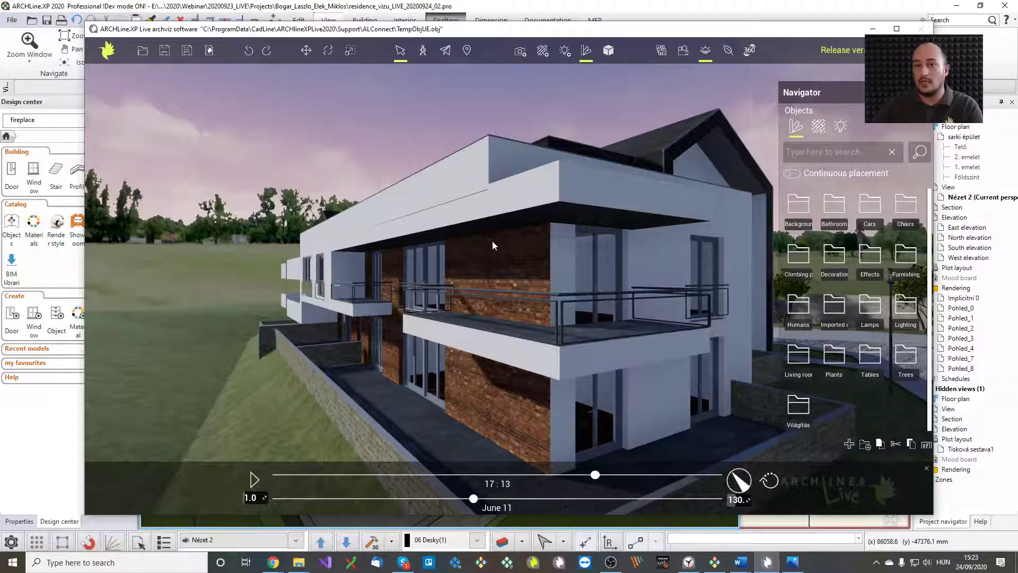
{"action": "left_click", "coordinate": [531, 9]}
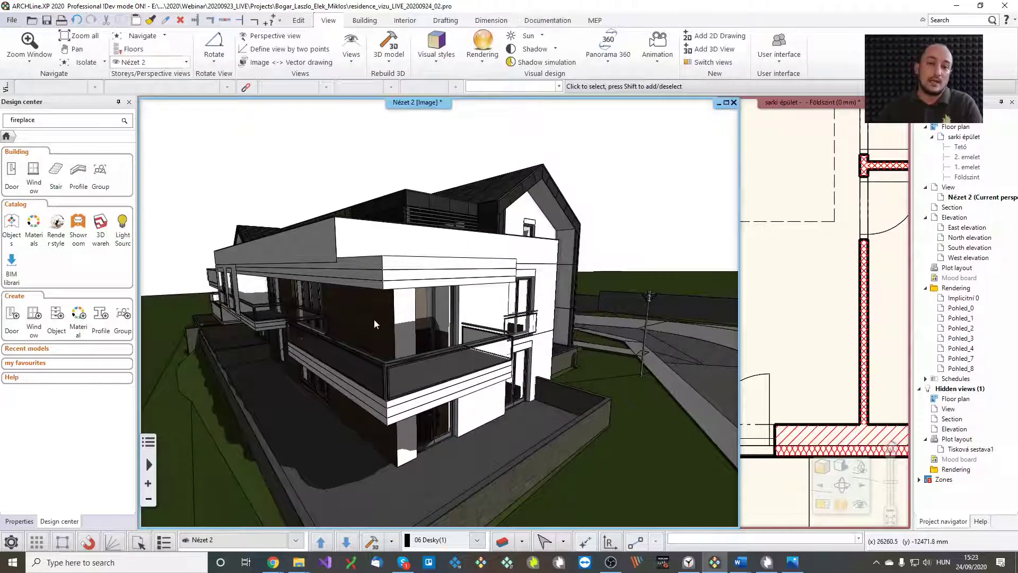
{"action": "left_click", "coordinate": [534, 49]}
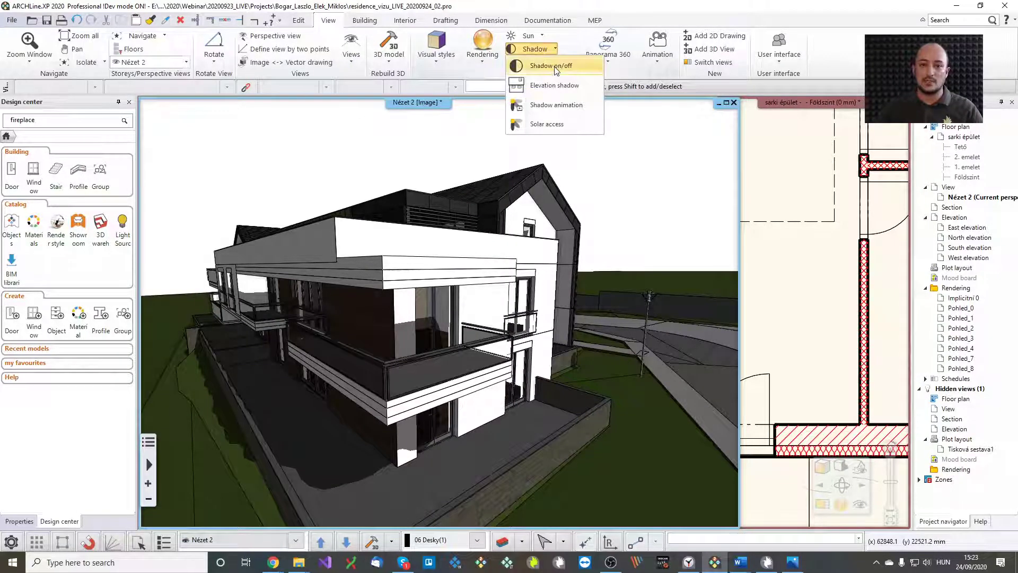
{"action": "left_click", "coordinate": [533, 68]}
{"action": "middle_click_drag", "start_coordinate": [493, 202], "coordinate": [526, 300]}
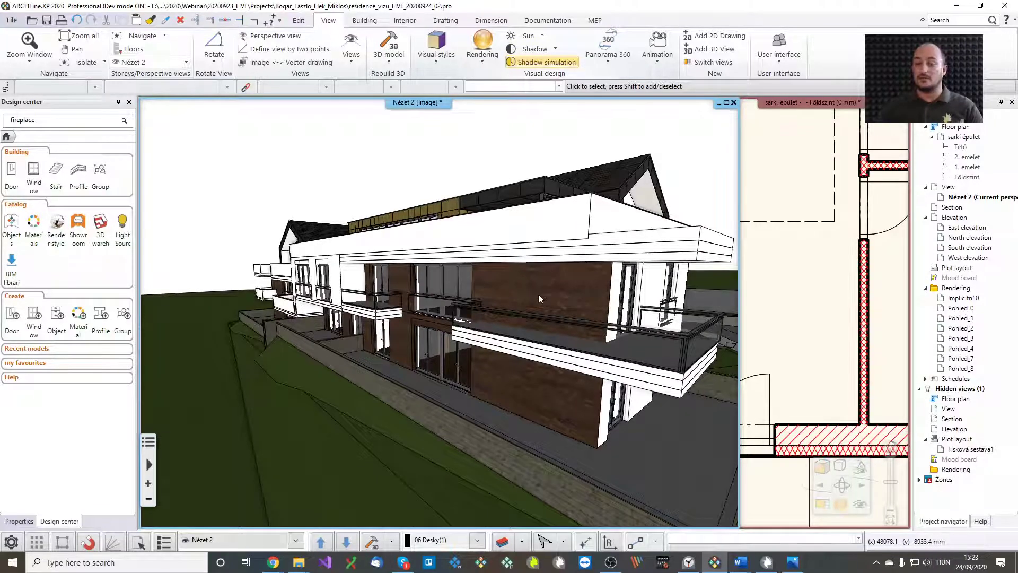
Search the Design center for brick materials
{"action": "double_click", "coordinate": [23, 120]}
{"action": "type", "text": "bl"}
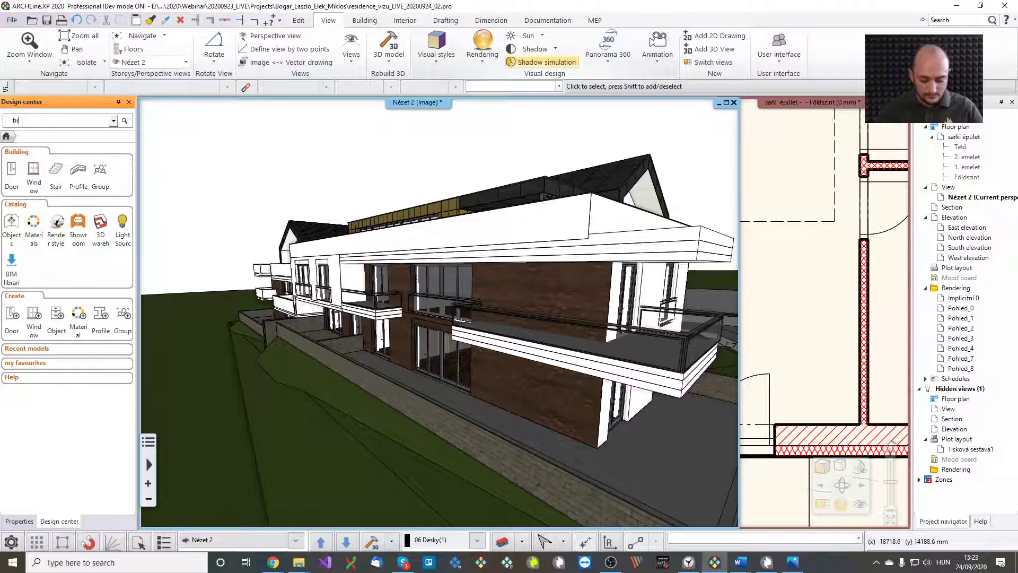
{"action": "type", "text": "ick"}
{"action": "key", "text": "Return"}
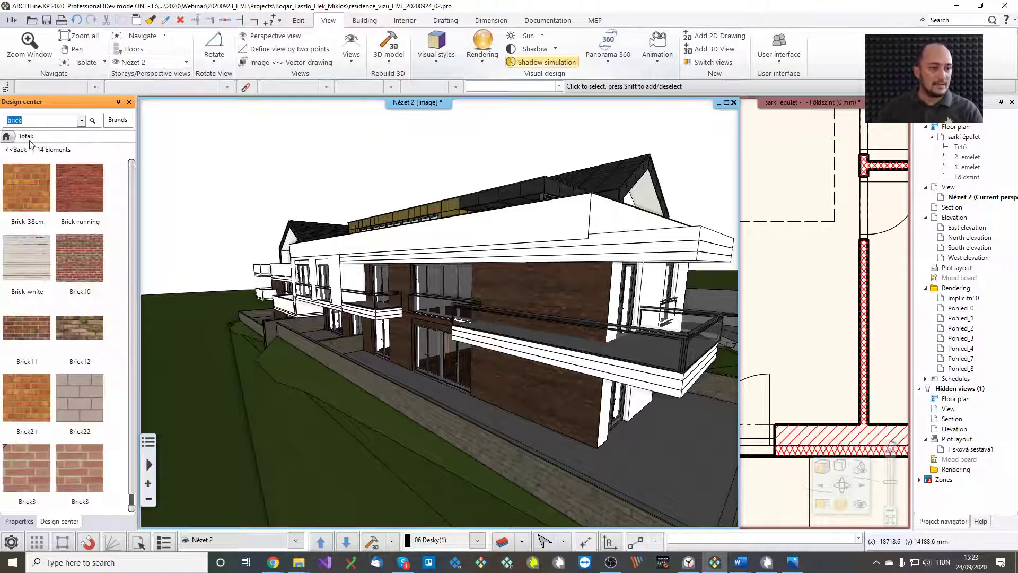
Drop Brick-white onto the facade, replacing the material on the picked wall object only
{"action": "mouse_move", "coordinate": [76, 204]}
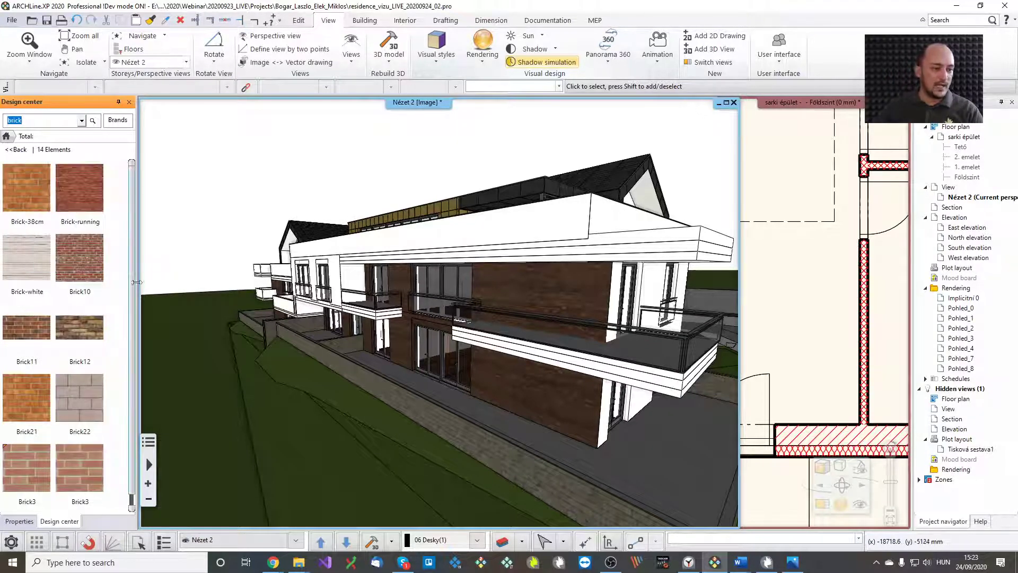
{"action": "scroll", "coordinate": [132, 284], "scroll_direction": "down", "scroll_amount": 1}
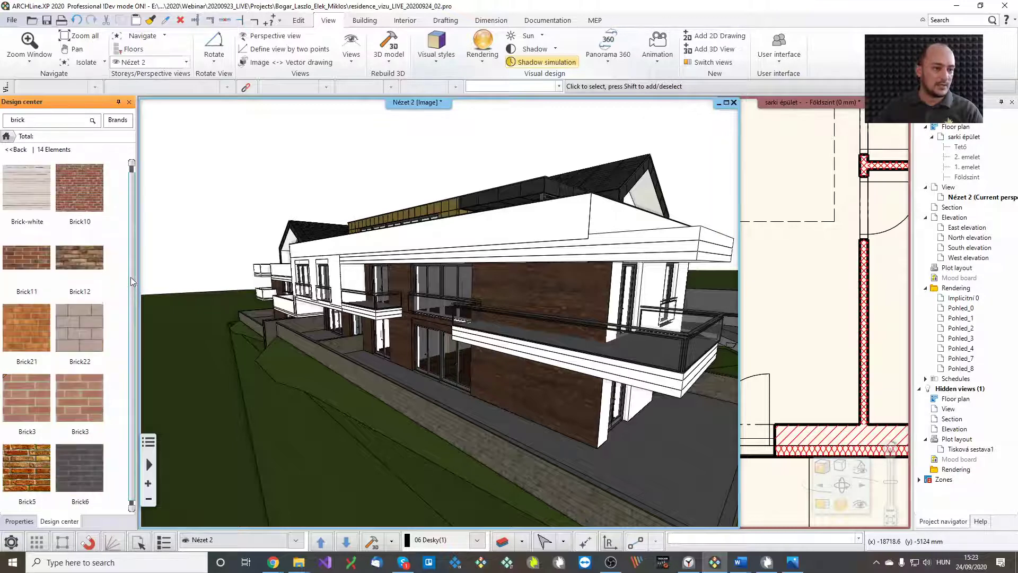
{"action": "scroll", "coordinate": [131, 277], "scroll_direction": "up", "scroll_amount": 1}
{"action": "mouse_move", "coordinate": [25, 267]}
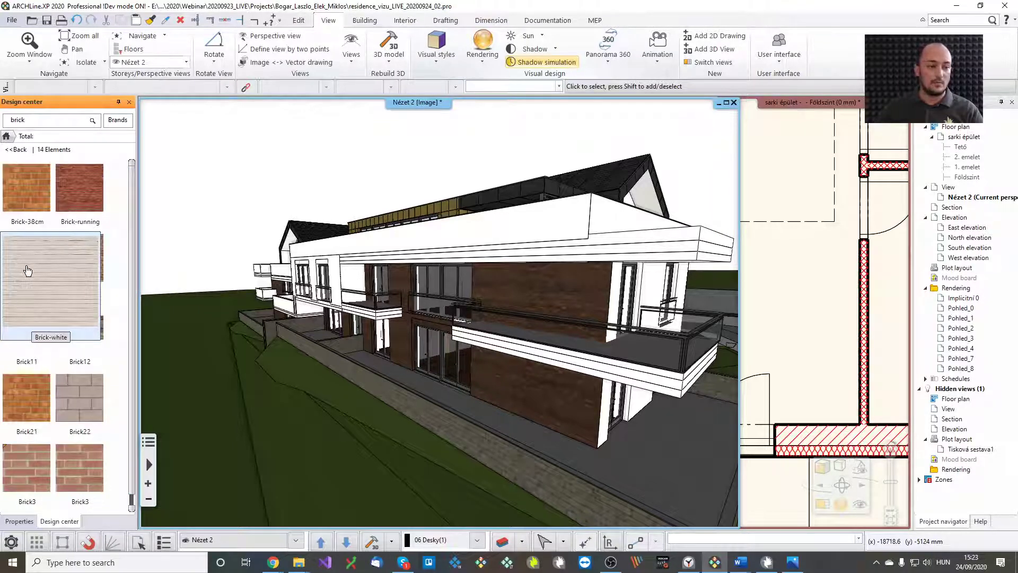
{"action": "mouse_move", "coordinate": [31, 271]}
{"action": "left_mouse_down"}
{"action": "mouse_move", "coordinate": [368, 332]}
{"action": "mouse_move", "coordinate": [572, 301]}
{"action": "left_mouse_up"}
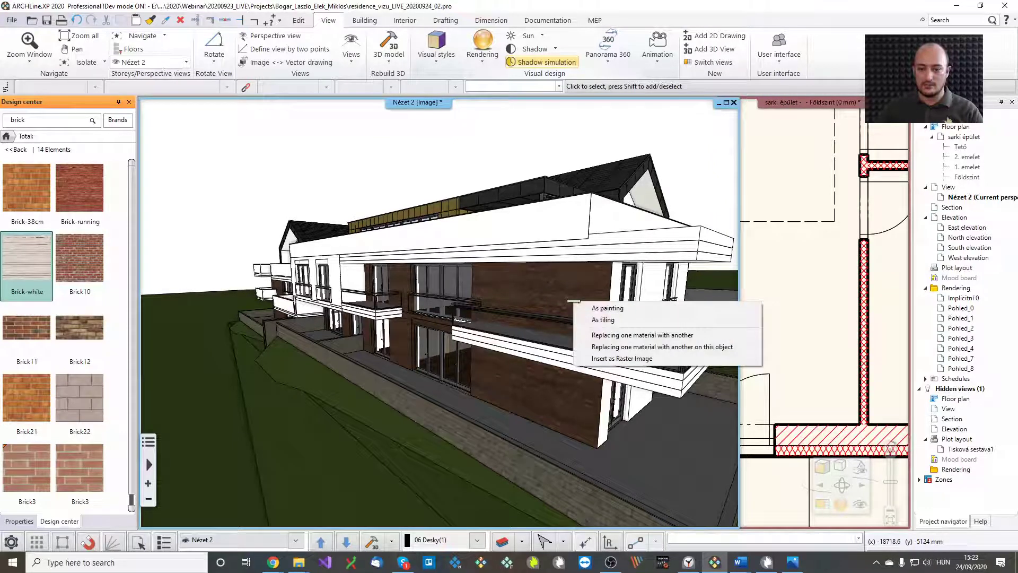
{"action": "left_click", "coordinate": [631, 347]}
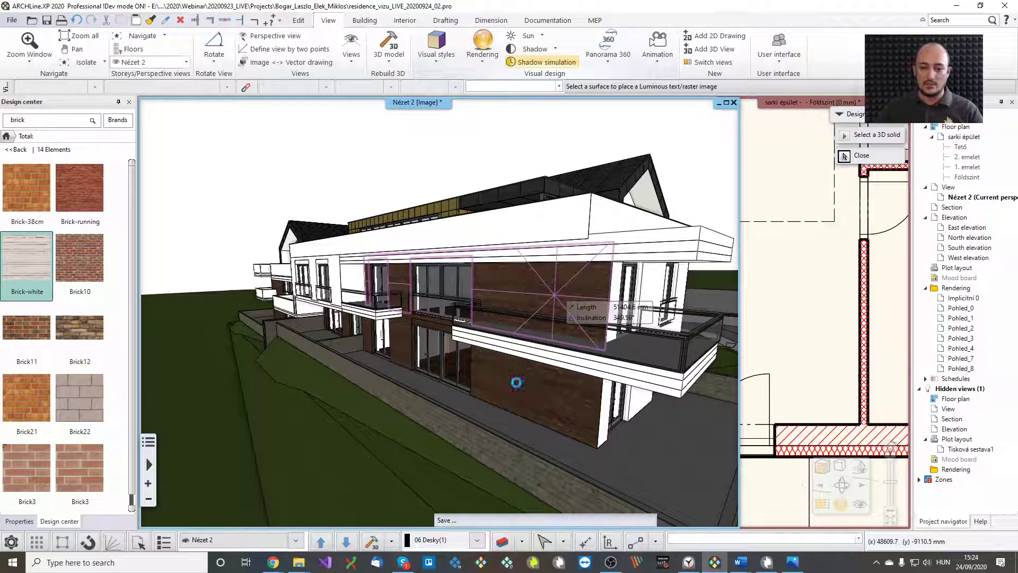
{"action": "left_click", "coordinate": [517, 388]}
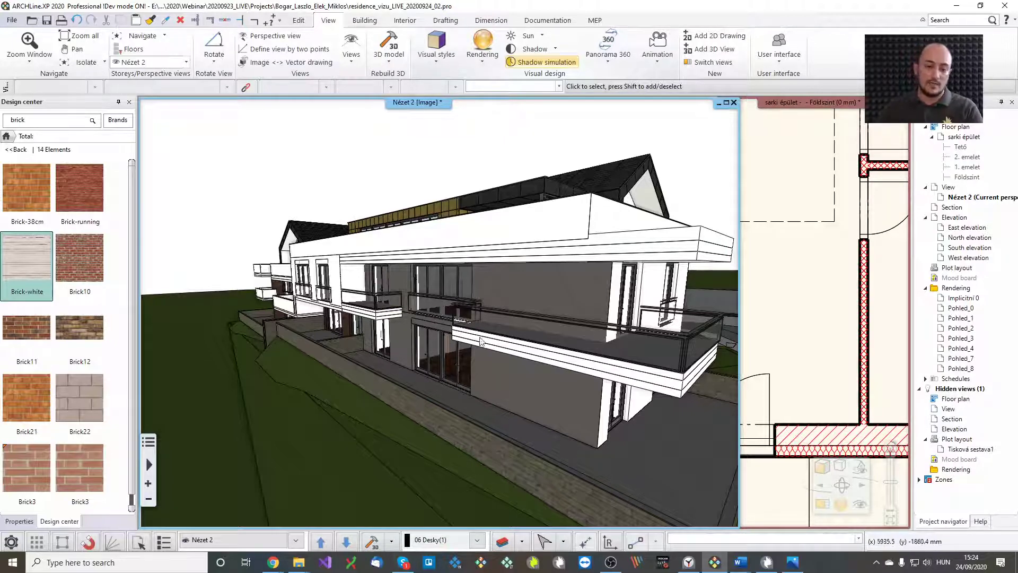
{"action": "middle_click_drag", "start_coordinate": [510, 314], "coordinate": [456, 308]}
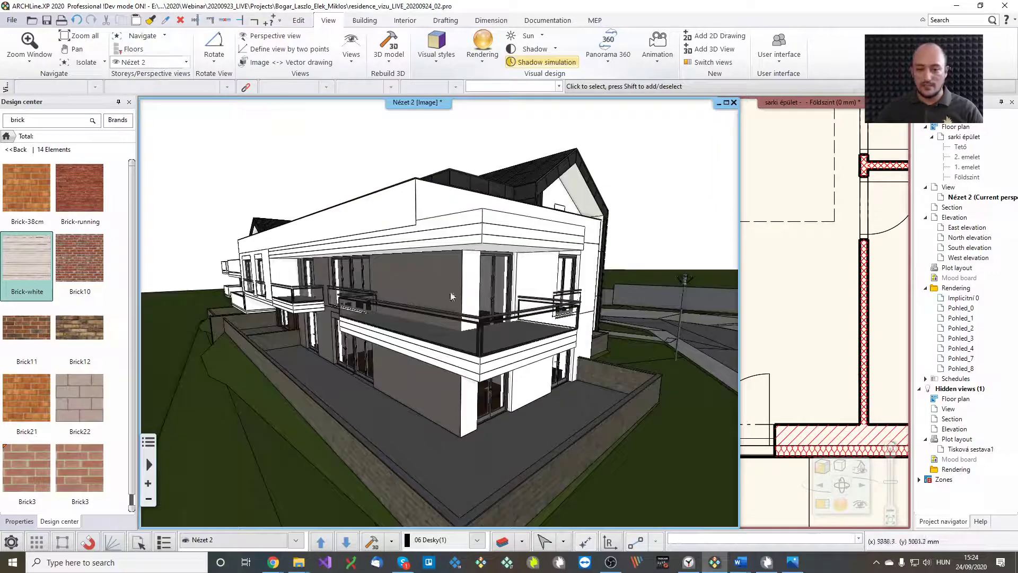
Sync the ARCHLine.XP Live render with the updated model, then orbit closer to the house
{"action": "left_click", "coordinate": [765, 564]}
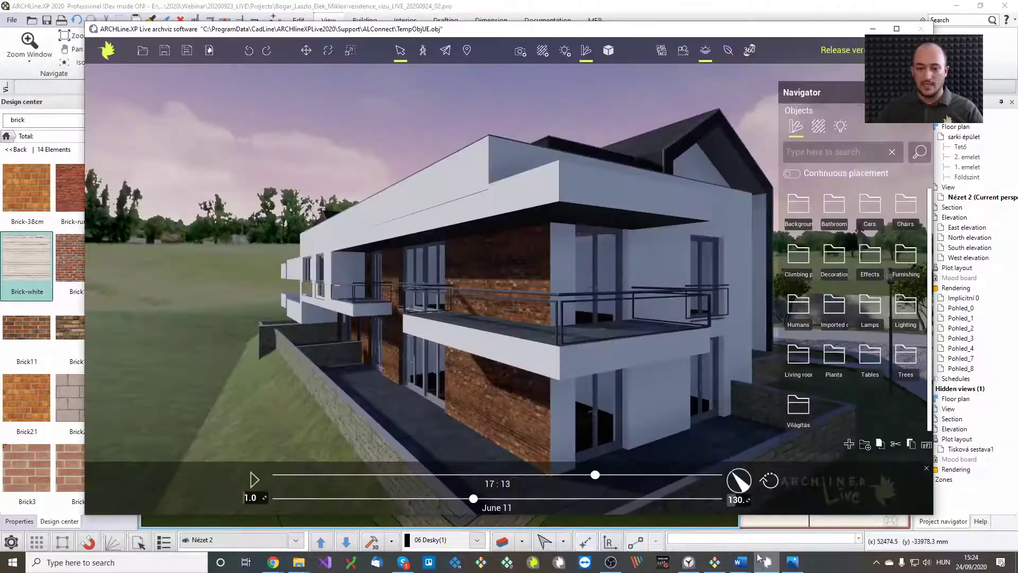
{"action": "left_click", "coordinate": [107, 49]}
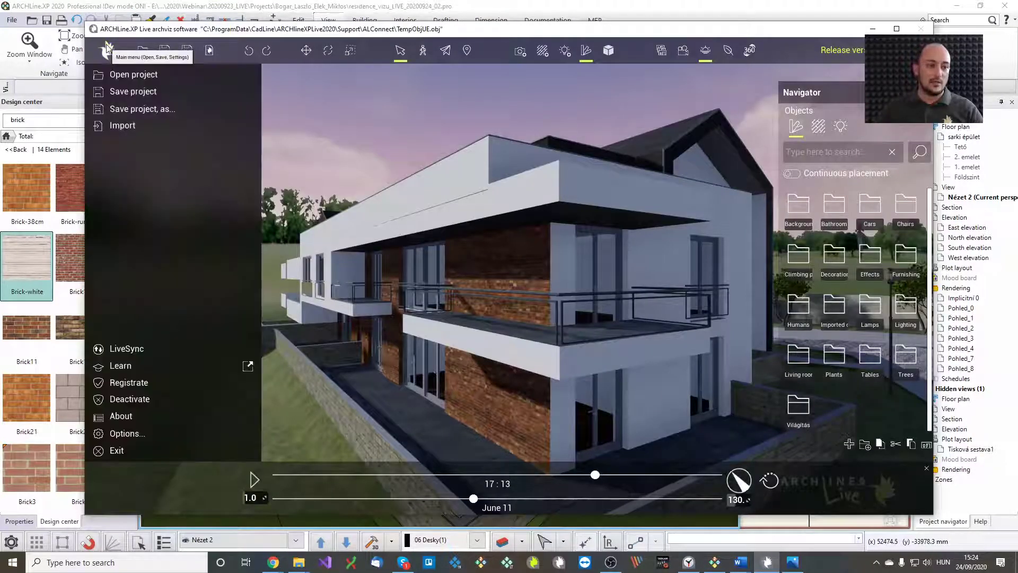
{"action": "left_click", "coordinate": [151, 346]}
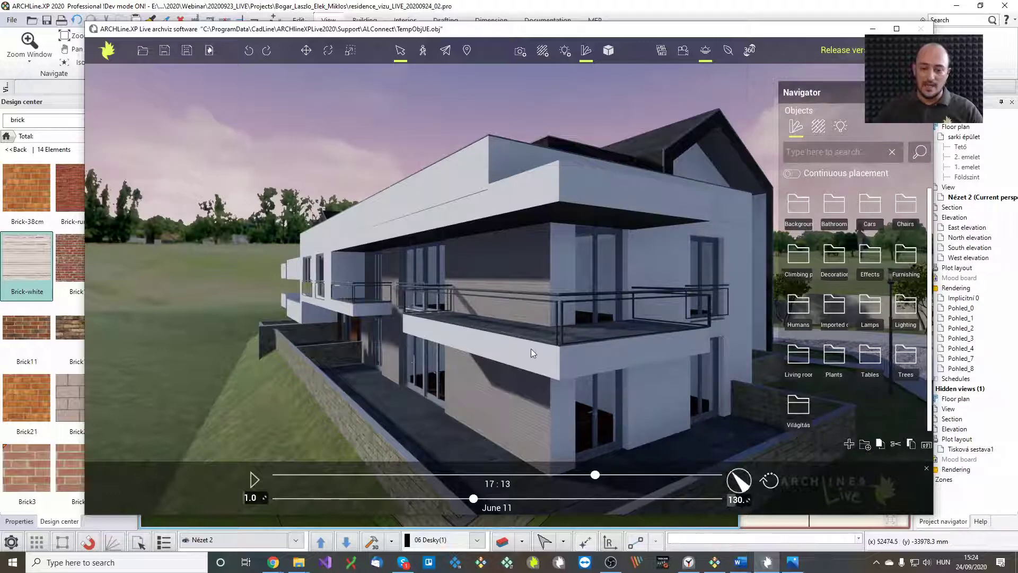
{"action": "left_click_drag", "start_coordinate": [531, 348], "coordinate": [458, 341]}
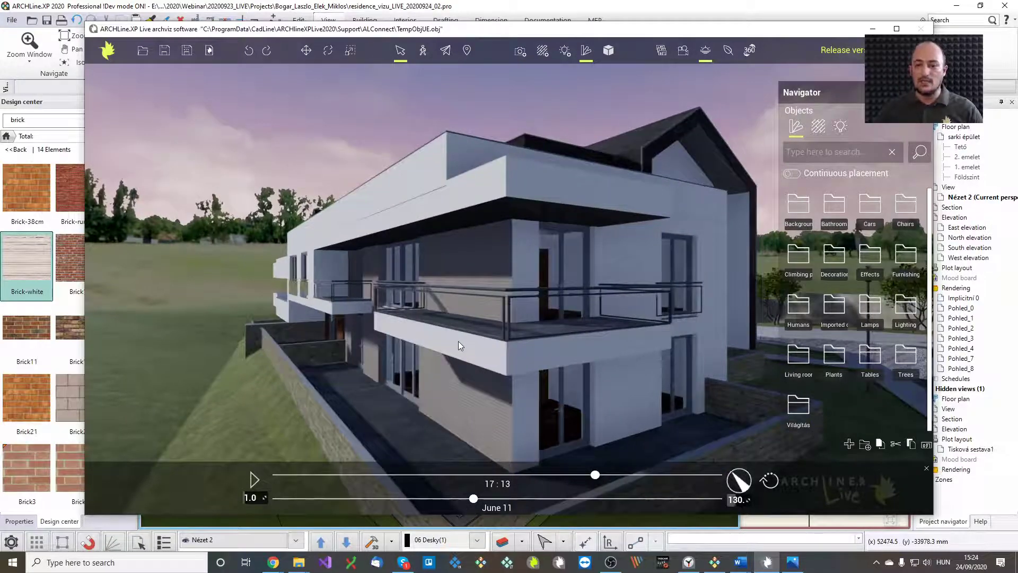
{"action": "left_click_drag", "start_coordinate": [538, 347], "coordinate": [415, 394]}
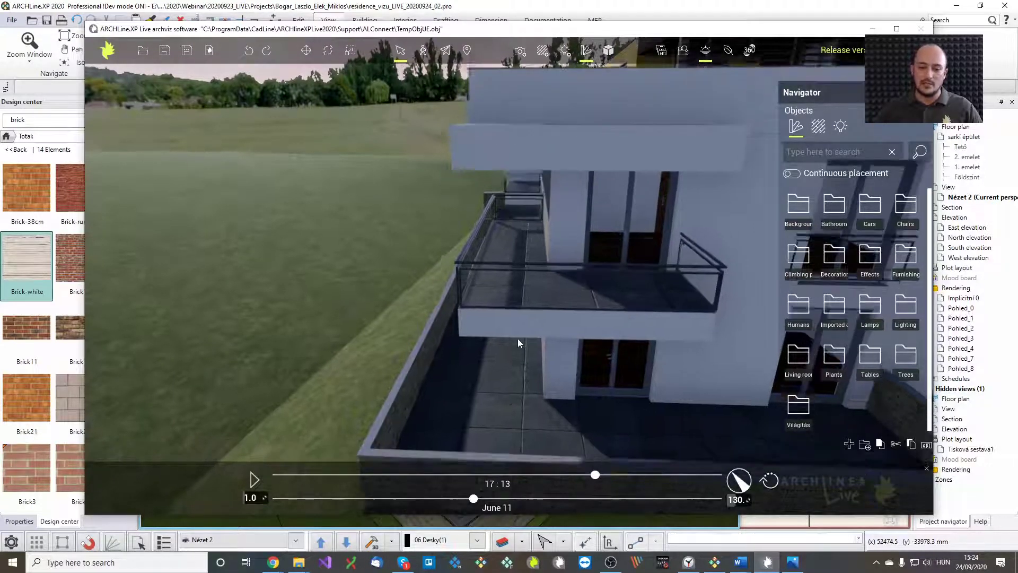
Browse the Navigator object categories to the Decoration potted plants, with the view on the balcony
{"action": "scroll", "coordinate": [531, 247], "scroll_direction": "up", "scroll_amount": 5}
{"action": "scroll", "coordinate": [530, 265], "scroll_direction": "up", "scroll_amount": 5}
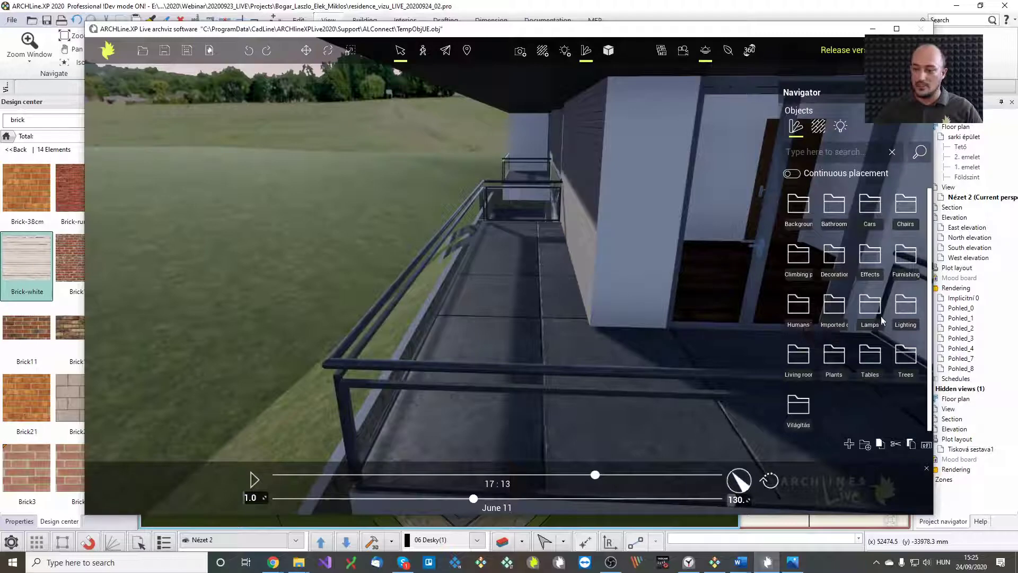
{"action": "left_click", "coordinate": [870, 357]}
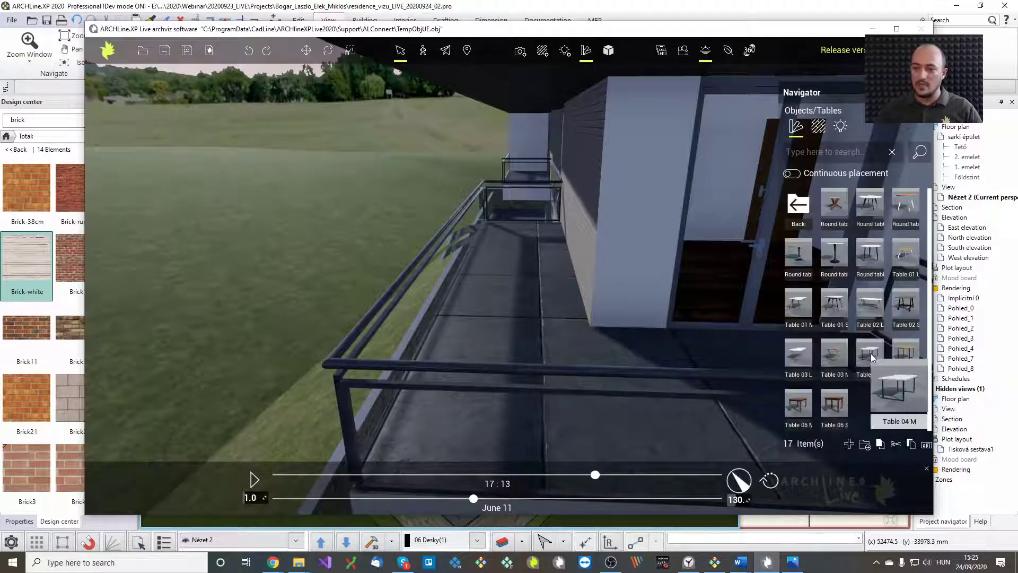
{"action": "left_click", "coordinate": [807, 208]}
{"action": "left_click", "coordinate": [831, 357]}
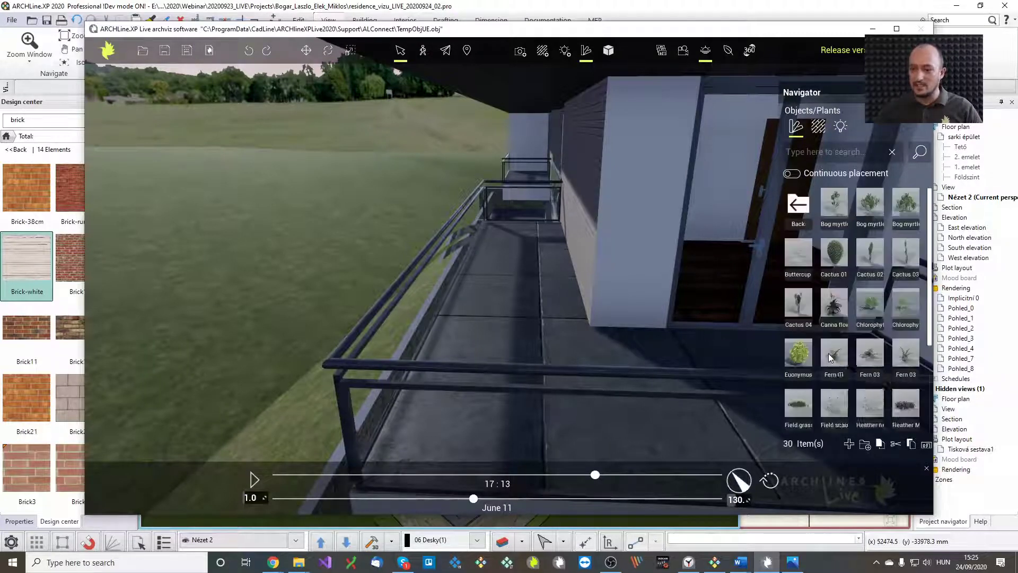
{"action": "middle_click_drag", "start_coordinate": [557, 327], "coordinate": [351, 389]}
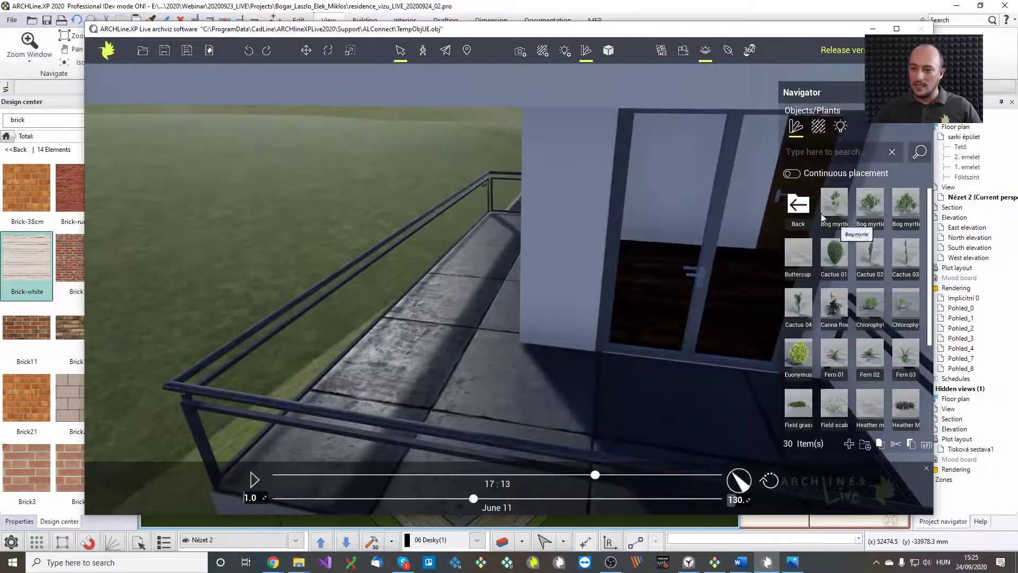
{"action": "left_click", "coordinate": [801, 208]}
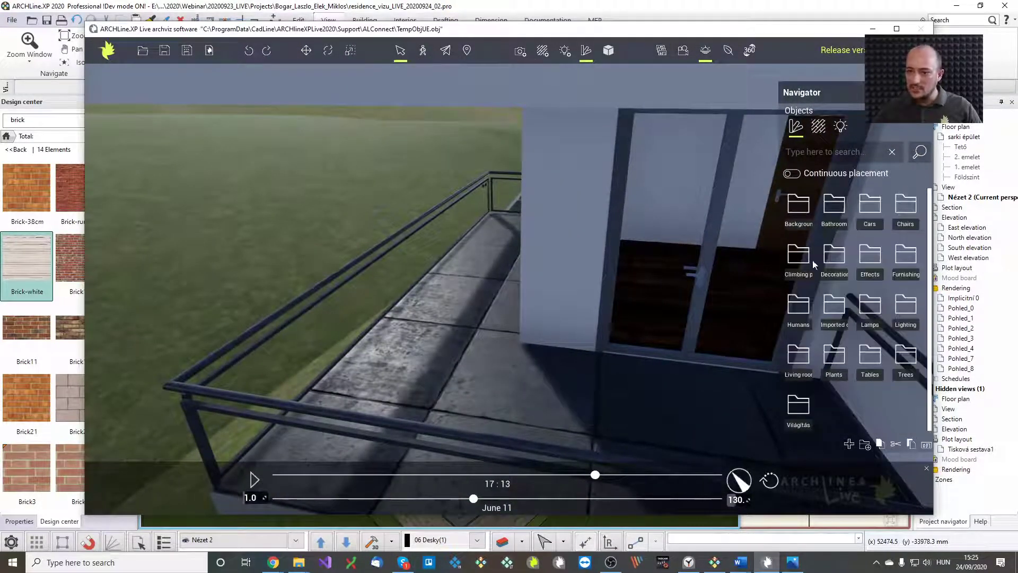
{"action": "left_click", "coordinate": [840, 258]}
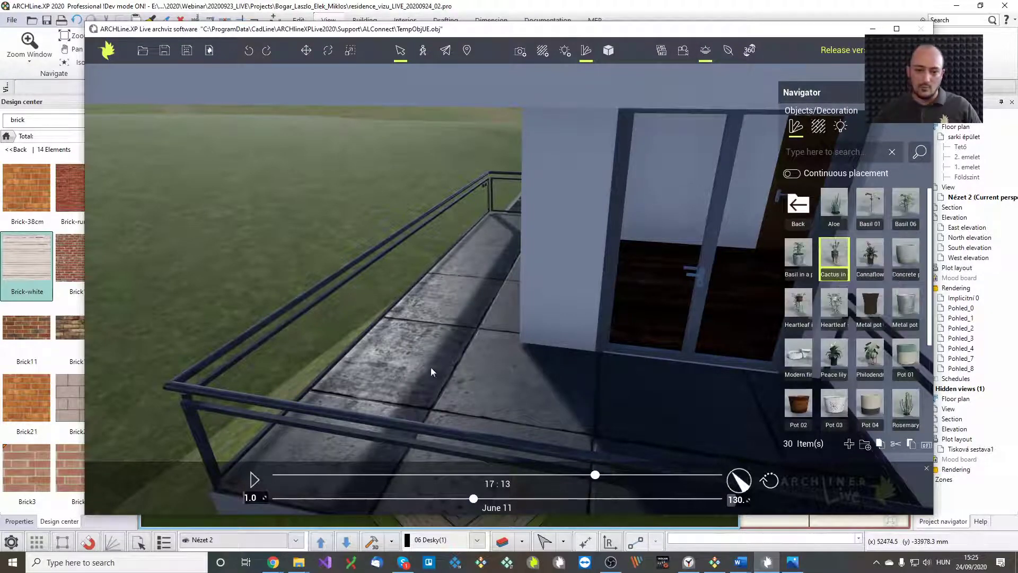
Place a cactus pot and a Philodendron pot along the balcony floor
{"action": "left_click", "coordinate": [381, 387]}
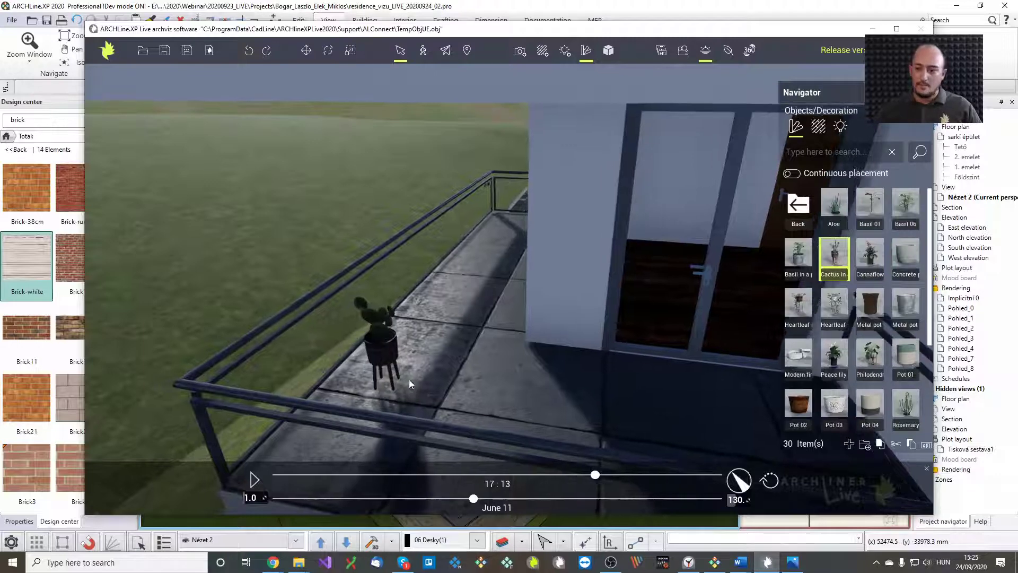
{"action": "right_click_drag", "start_coordinate": [339, 377], "coordinate": [562, 362]}
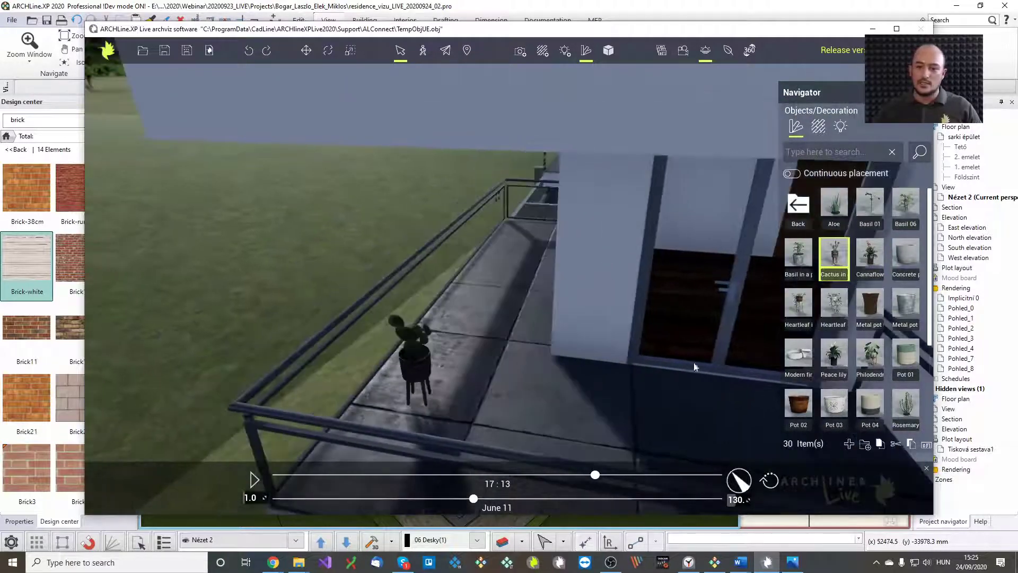
{"action": "left_click", "coordinate": [513, 233]}
{"action": "right_click_drag", "start_coordinate": [507, 272], "coordinate": [543, 99]}
{"action": "right_click_drag", "start_coordinate": [528, 276], "coordinate": [461, 340]}
Pick Chair 04 from the Chairs object category
{"action": "scroll", "coordinate": [467, 339], "scroll_direction": "down", "scroll_amount": 3}
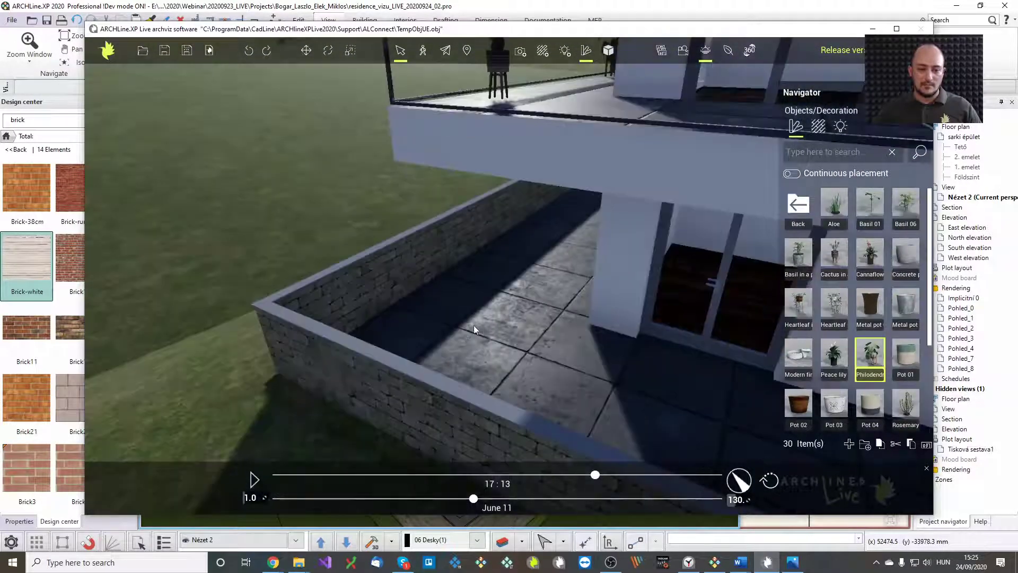
{"action": "middle_click_drag", "start_coordinate": [473, 326], "coordinate": [448, 324]}
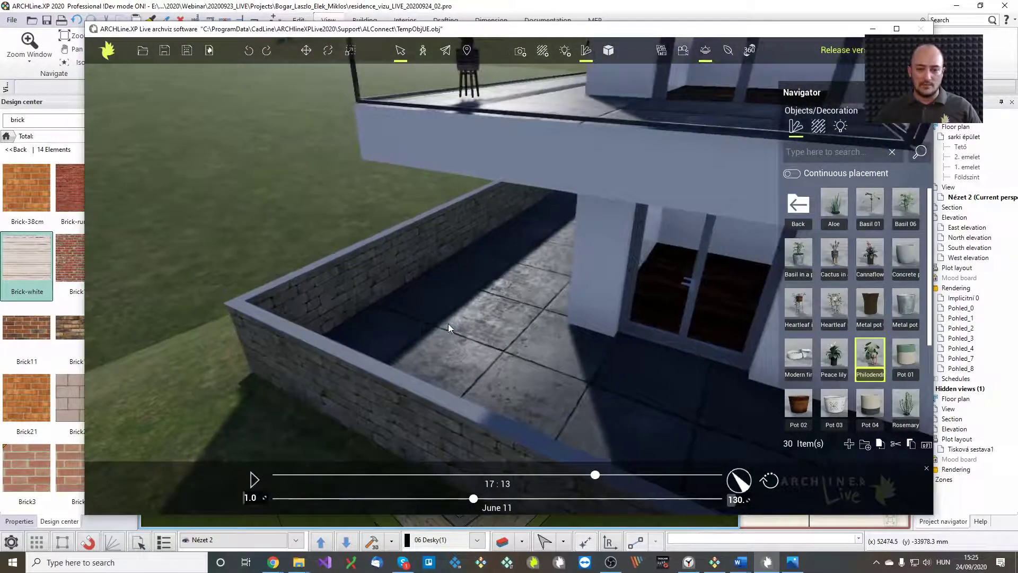
{"action": "left_click", "coordinate": [797, 203]}
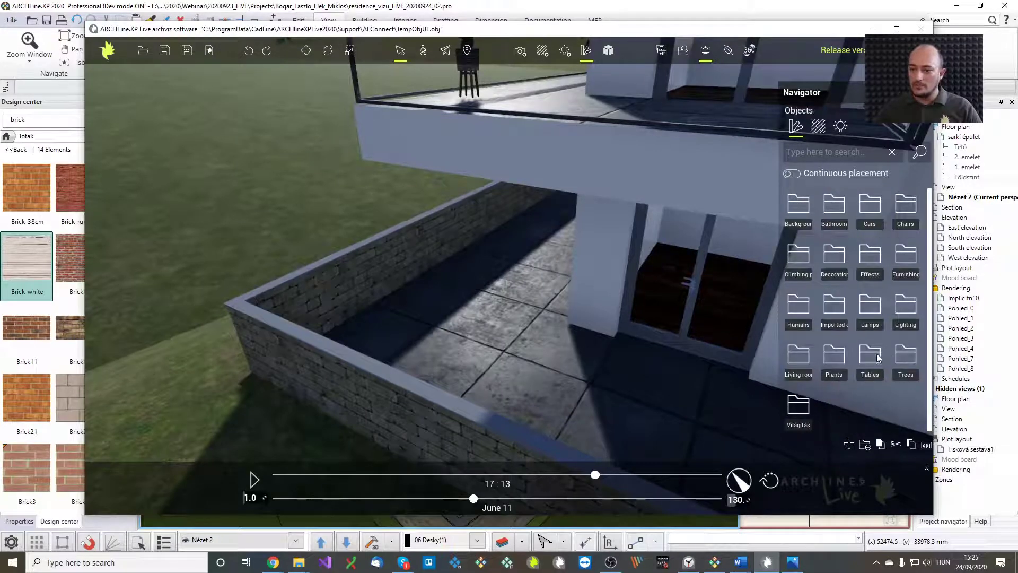
{"action": "left_click", "coordinate": [898, 208]}
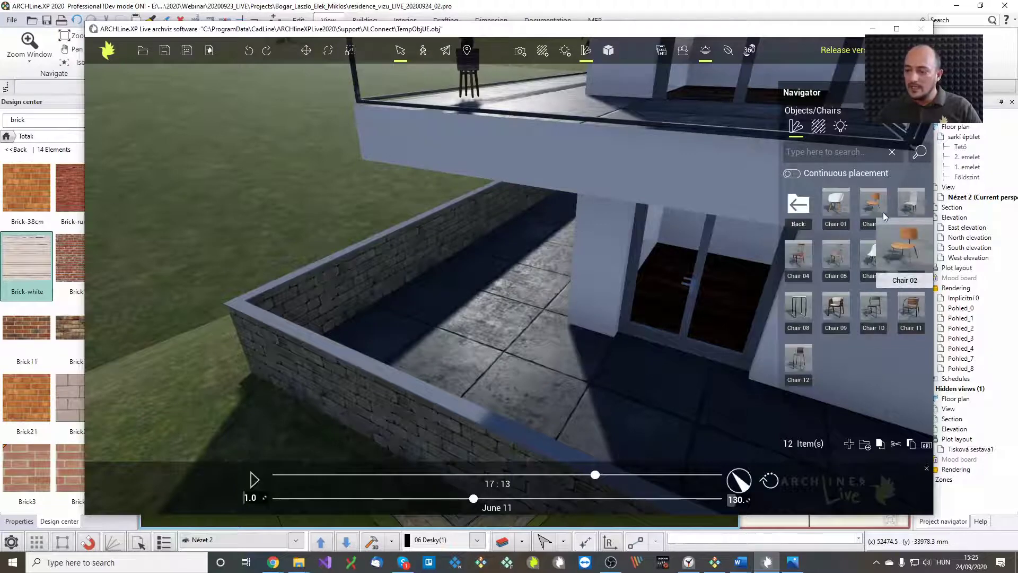
{"action": "mouse_move", "coordinate": [801, 259]}
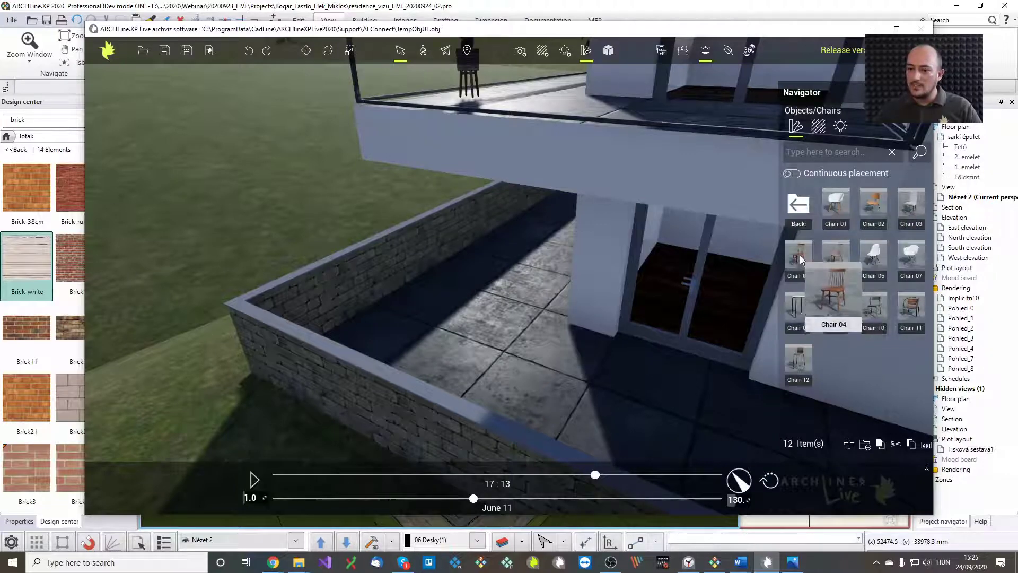
{"action": "left_click", "coordinate": [800, 259]}
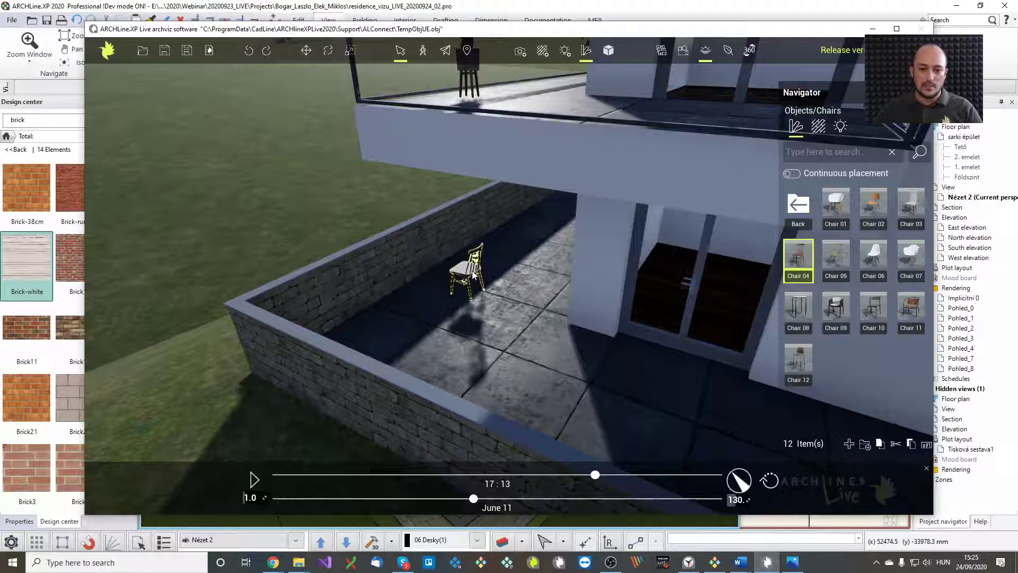
Rotate the terrace chair by about -128 degrees
{"action": "left_click", "coordinate": [471, 278]}
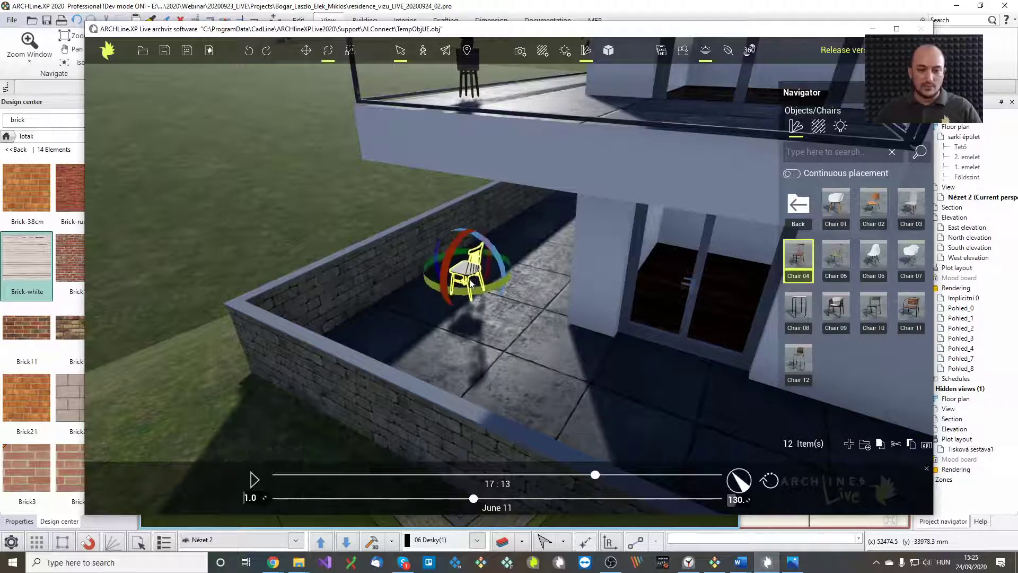
{"action": "left_click_drag", "start_coordinate": [483, 294], "coordinate": [586, 234]}
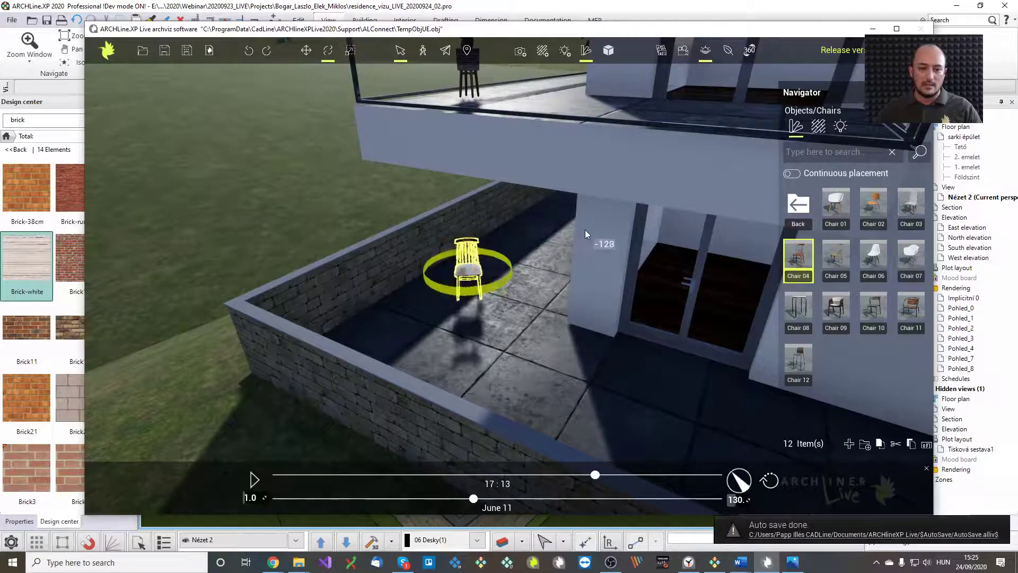
{"action": "left_click", "coordinate": [522, 314]}
{"action": "key", "text": "Escape"}
{"action": "right_click_drag", "start_coordinate": [504, 317], "coordinate": [587, 287]}
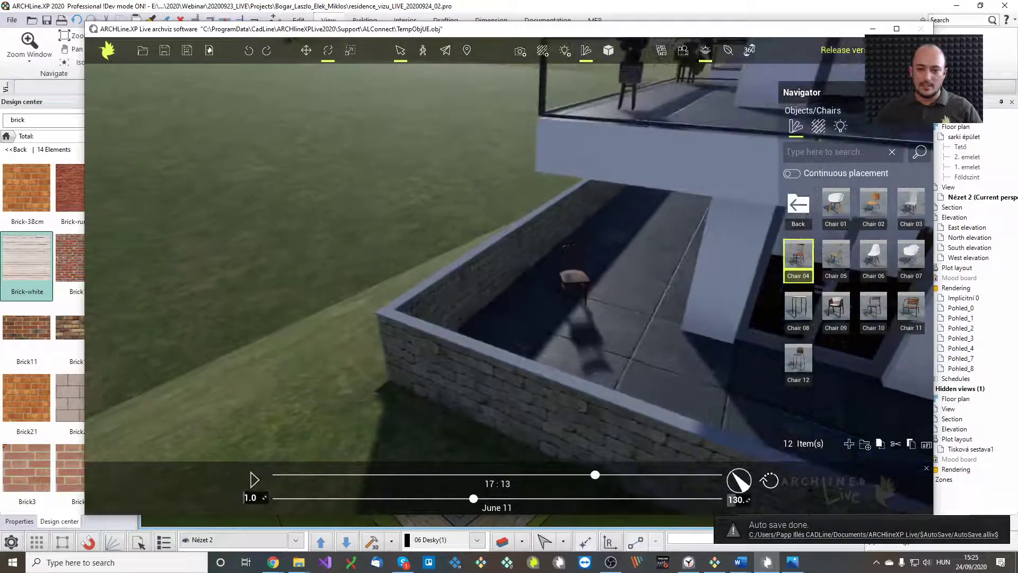
{"action": "scroll", "coordinate": [587, 287], "scroll_direction": "up", "scroll_amount": 2}
{"action": "scroll", "coordinate": [620, 309], "scroll_direction": "down", "scroll_amount": 1}
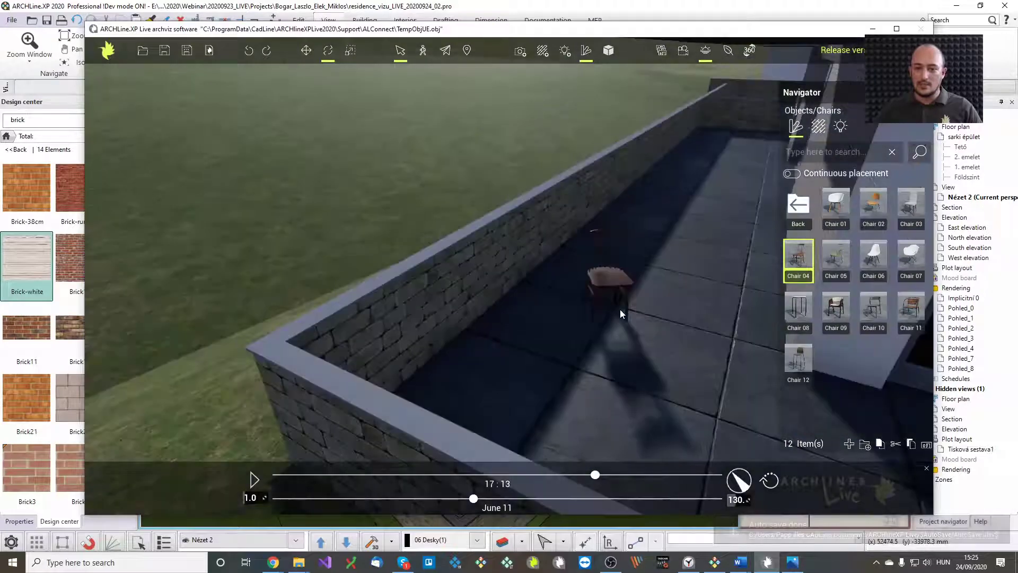
Place the wooden Chair 04 on the terrace floor beside the first chair
{"action": "left_click", "coordinate": [613, 276]}
{"action": "scroll", "coordinate": [664, 317], "scroll_direction": "up", "scroll_amount": 2}
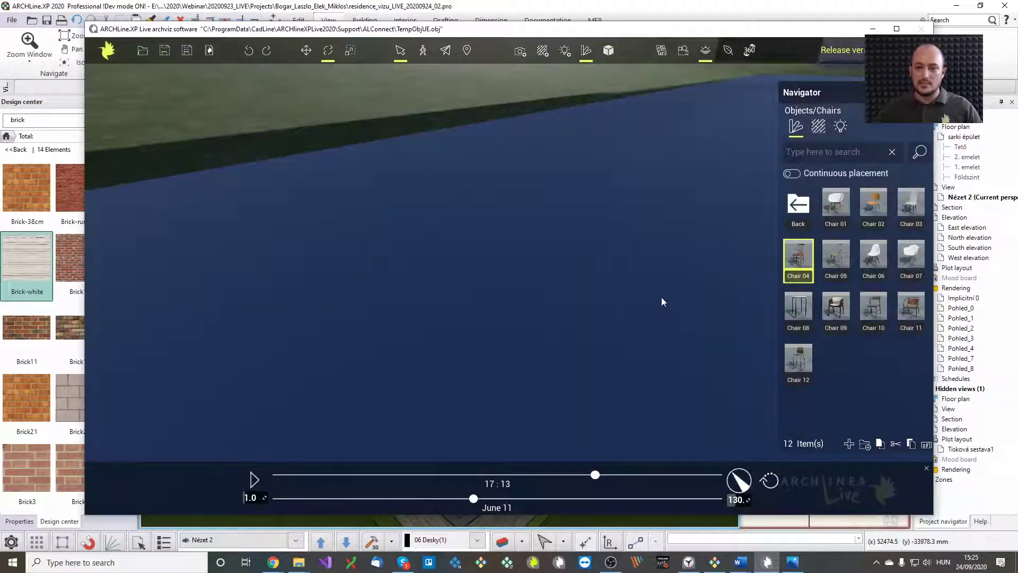
{"action": "scroll", "coordinate": [653, 273], "scroll_direction": "down", "scroll_amount": 2}
{"action": "middle_click_drag", "start_coordinate": [662, 213], "coordinate": [659, 245]}
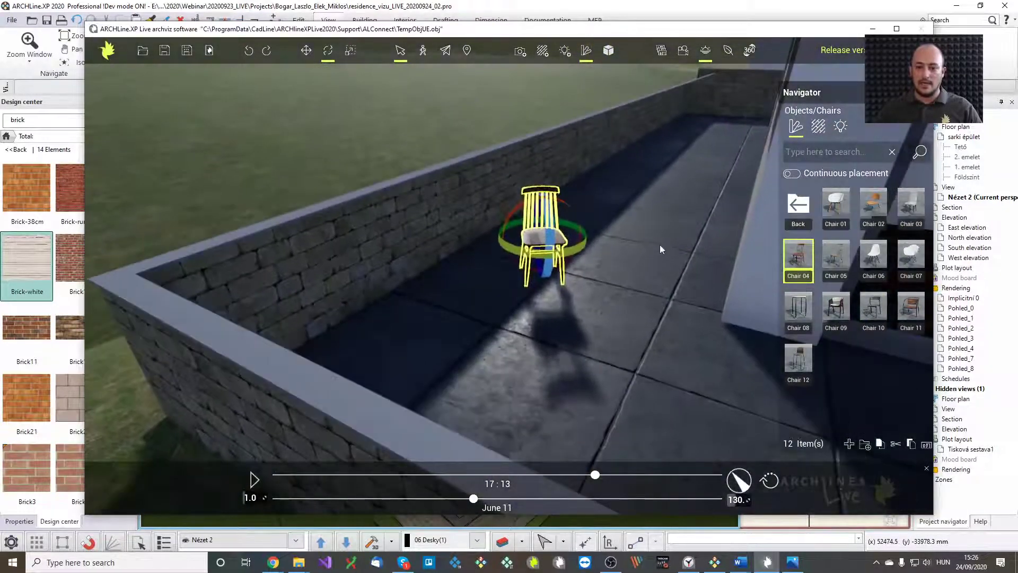
{"action": "left_click", "coordinate": [659, 278]}
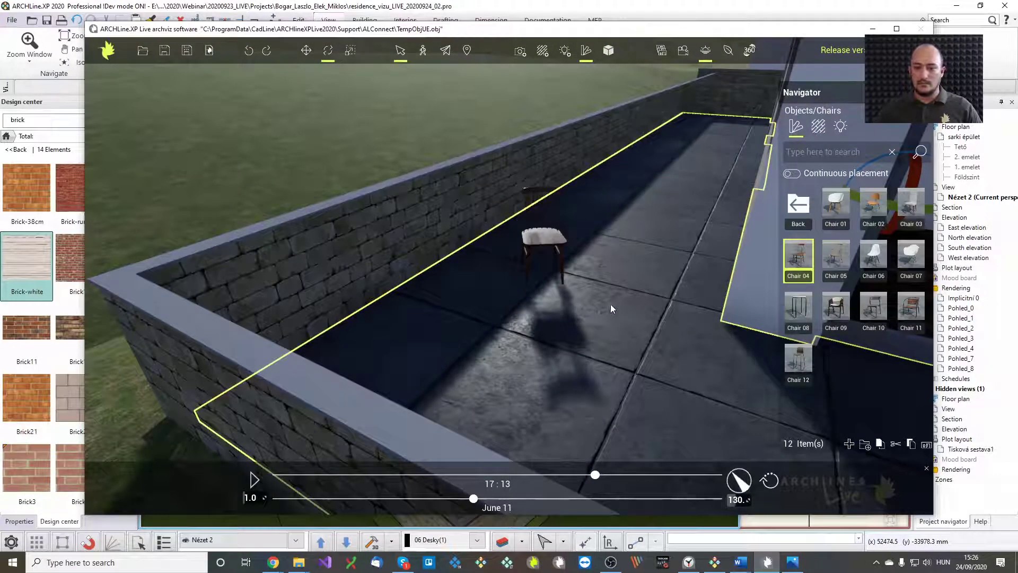
{"action": "left_click", "coordinate": [557, 247]}
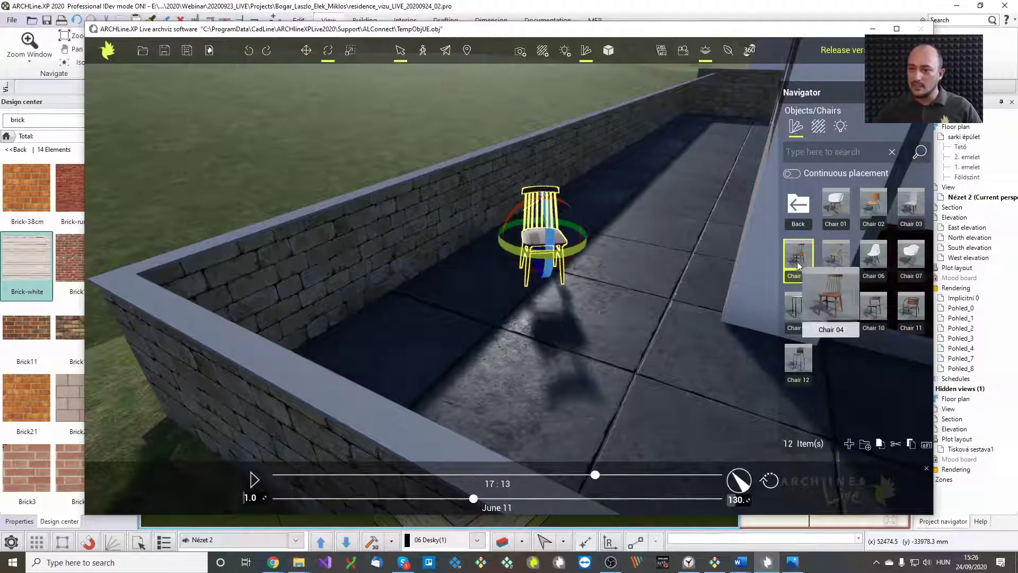
{"action": "left_click", "coordinate": [667, 307]}
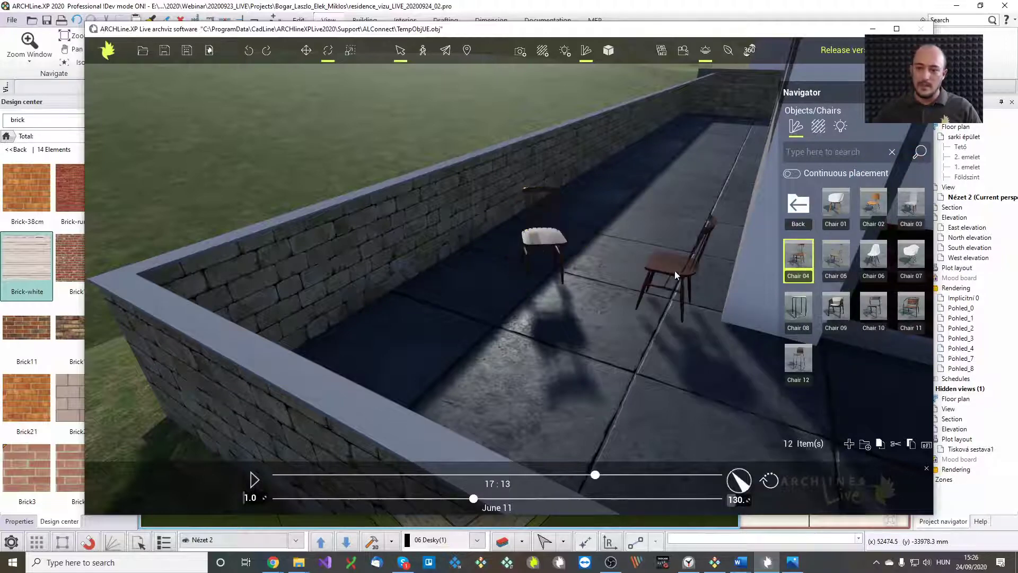
{"action": "left_click", "coordinate": [664, 292]}
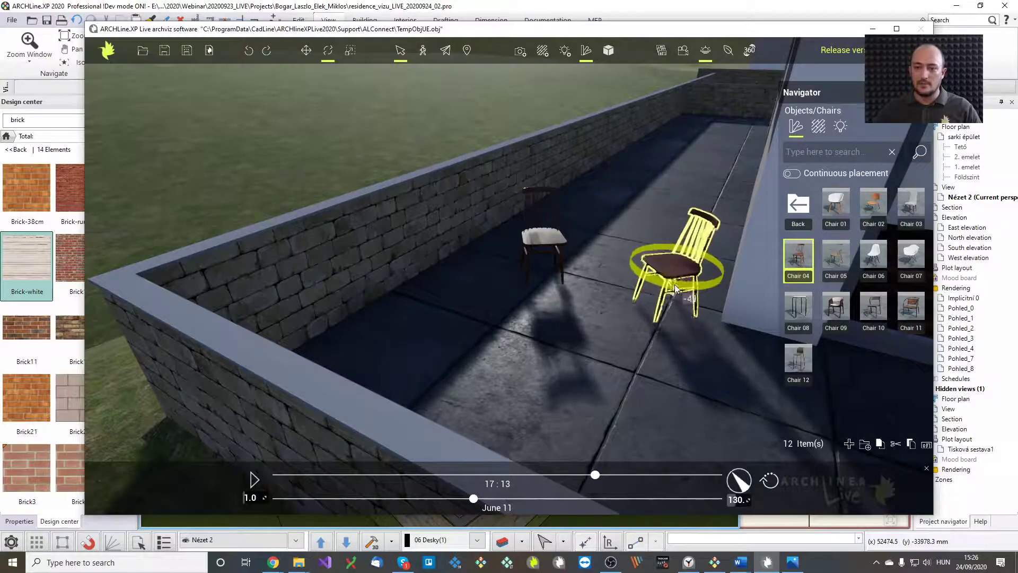
{"action": "left_click", "coordinate": [593, 257]}
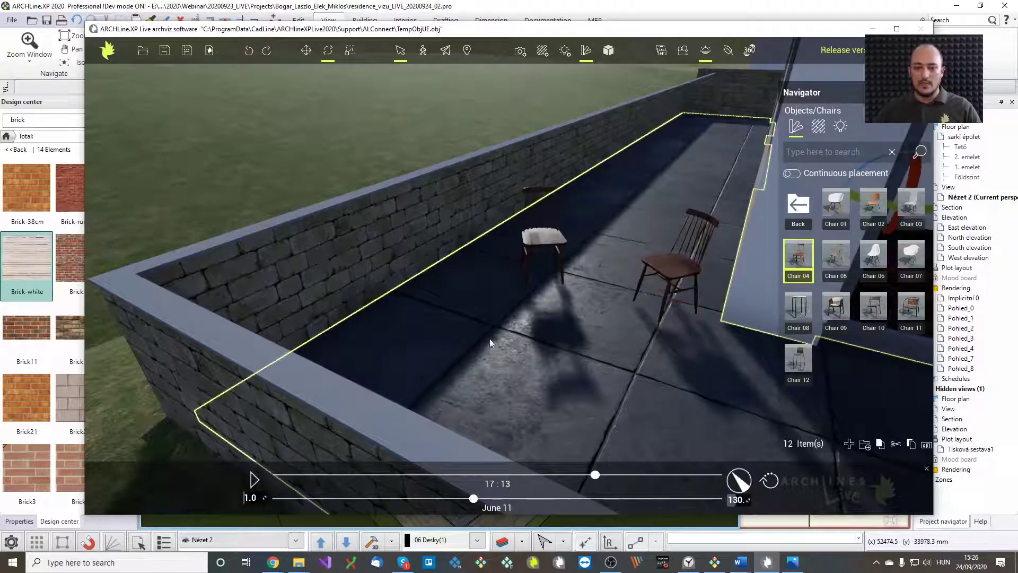
{"action": "mouse_move", "coordinate": [629, 339]}
{"action": "right_mouse_down"}
{"action": "mouse_move", "coordinate": [536, 334]}
{"action": "mouse_move", "coordinate": [663, 345]}
{"action": "mouse_move", "coordinate": [641, 334]}
{"action": "right_mouse_up"}
{"action": "scroll", "coordinate": [624, 339], "scroll_direction": "down", "scroll_amount": 3}
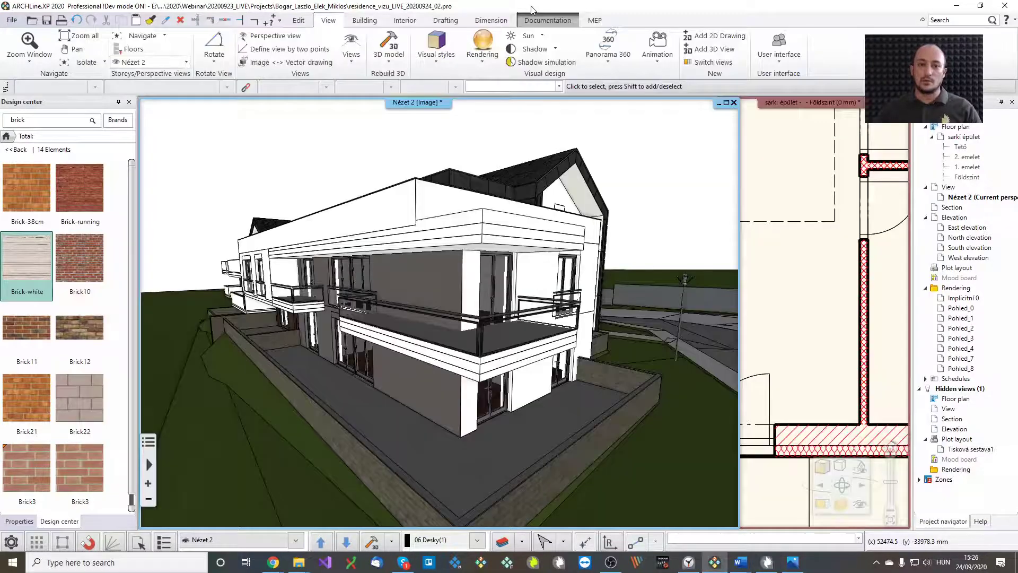
Return to the main model's 3D view, orbit toward the terrace facade, and reset the object library
{"action": "left_click", "coordinate": [622, 23]}
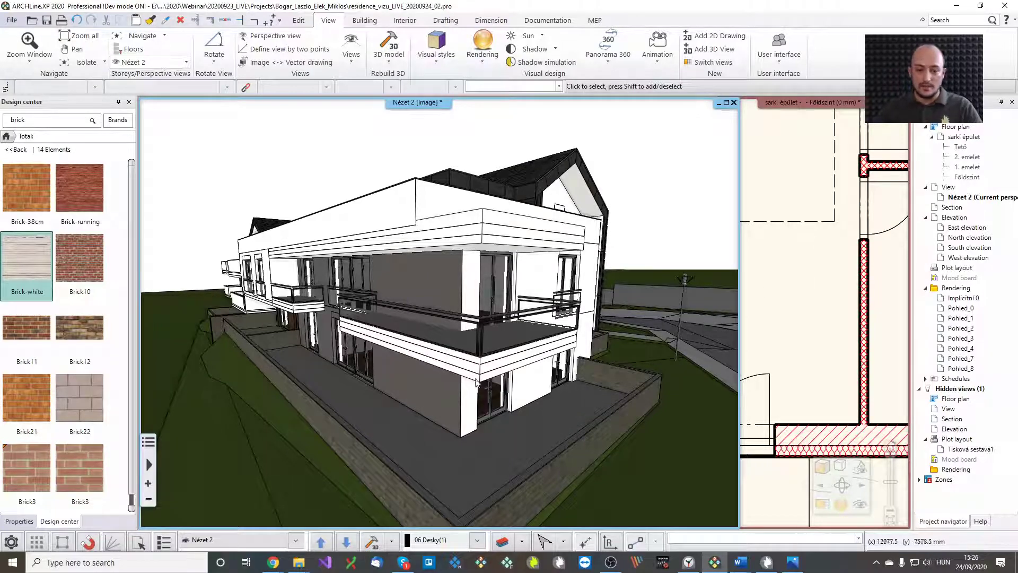
{"action": "scroll", "coordinate": [590, 390], "scroll_direction": "up", "scroll_amount": 3}
{"action": "middle_click_drag", "start_coordinate": [532, 429], "coordinate": [446, 438]}
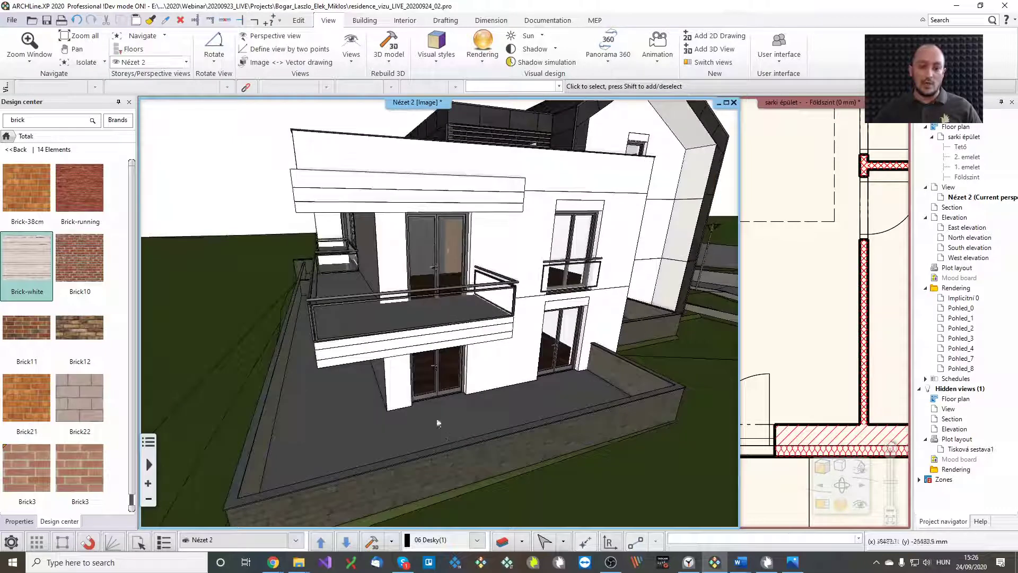
{"action": "left_click", "coordinate": [6, 136]}
{"action": "left_click", "coordinate": [100, 222]}
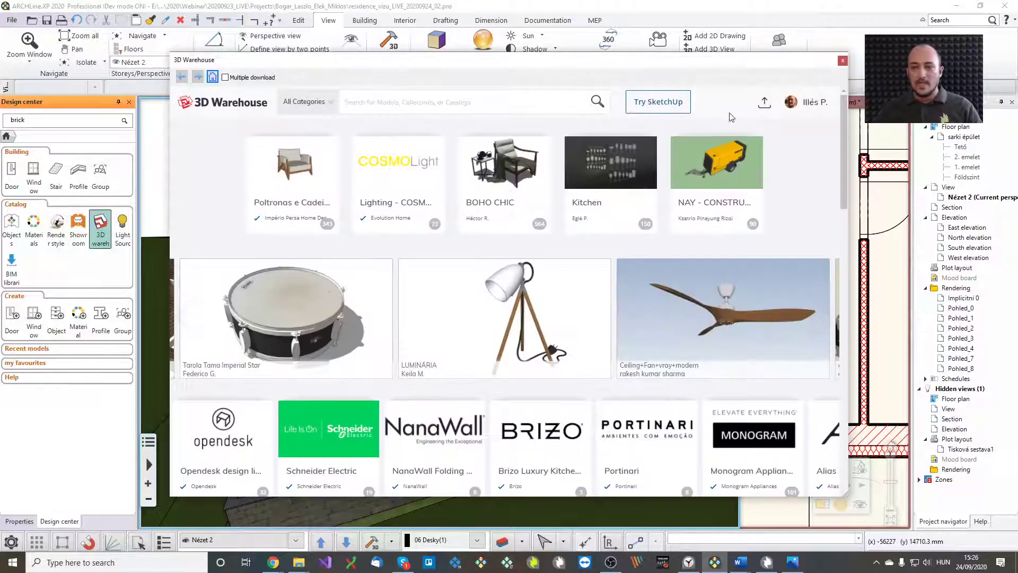
{"action": "left_click", "coordinate": [789, 111]}
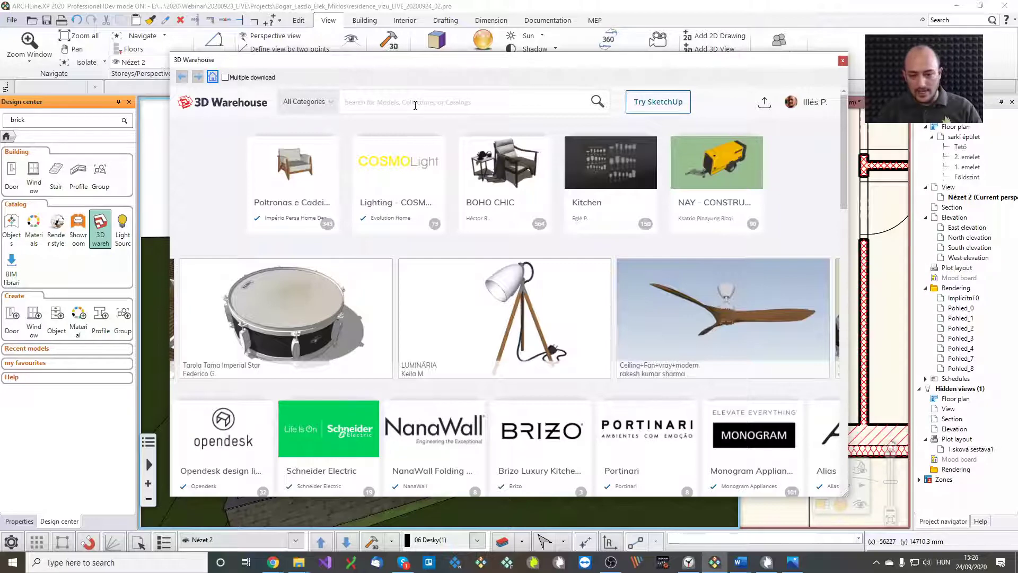
{"action": "type", "text": "fira"}
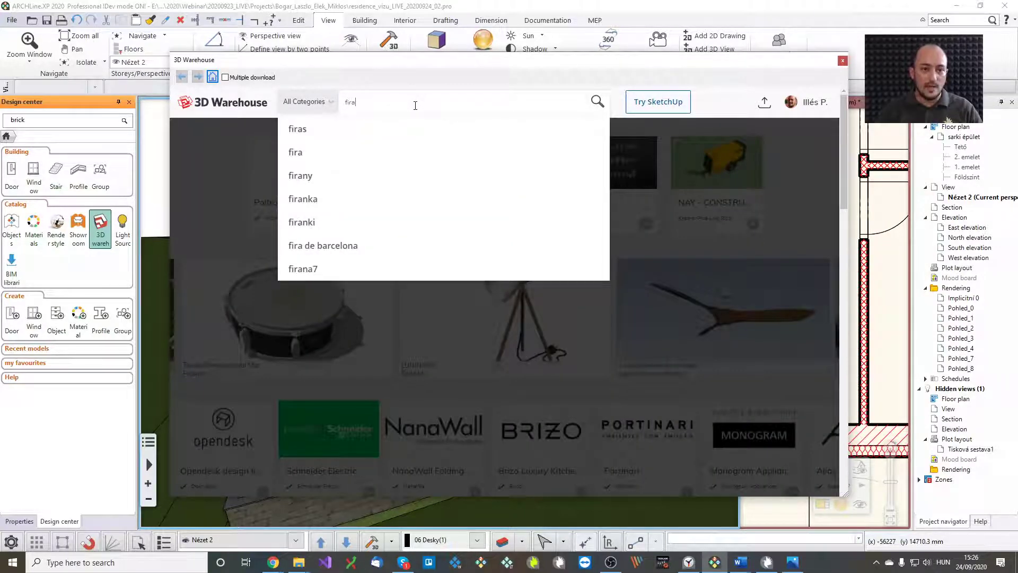
{"action": "key", "text": "BackSpace"}
{"action": "type", "text": "eplace"}
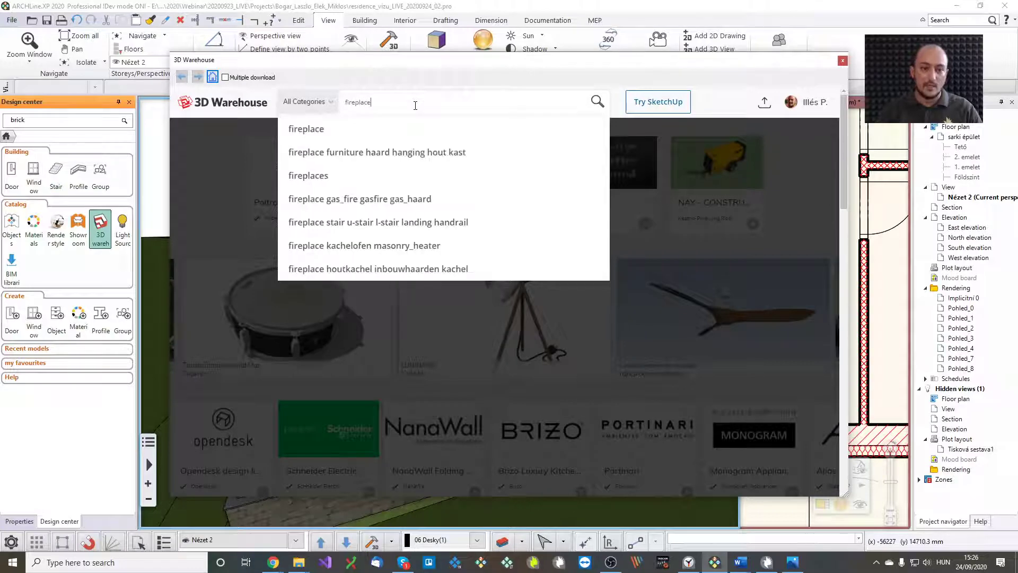
{"action": "key", "text": "Return"}
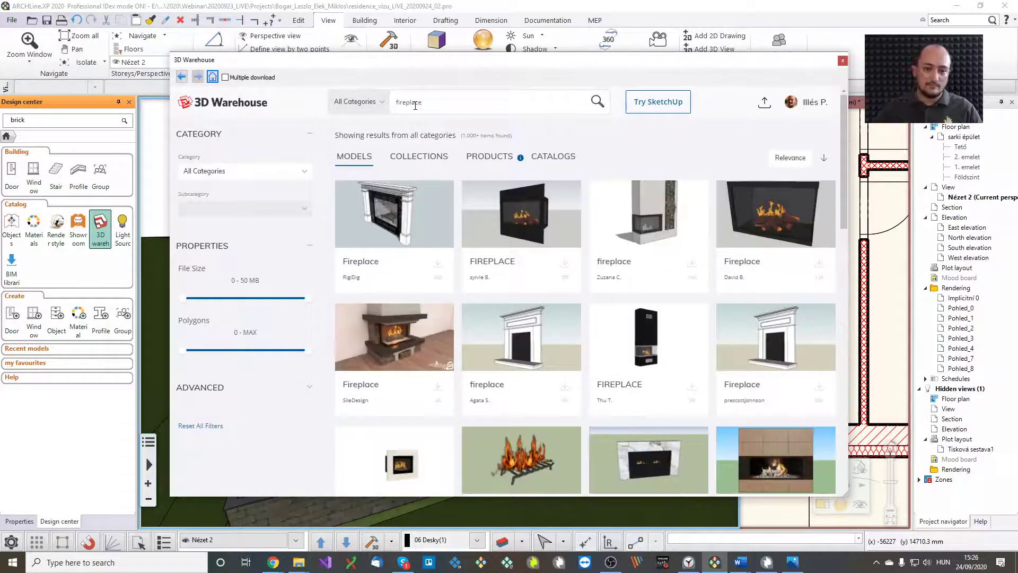
{"action": "scroll", "coordinate": [610, 313], "scroll_direction": "down", "scroll_amount": 6}
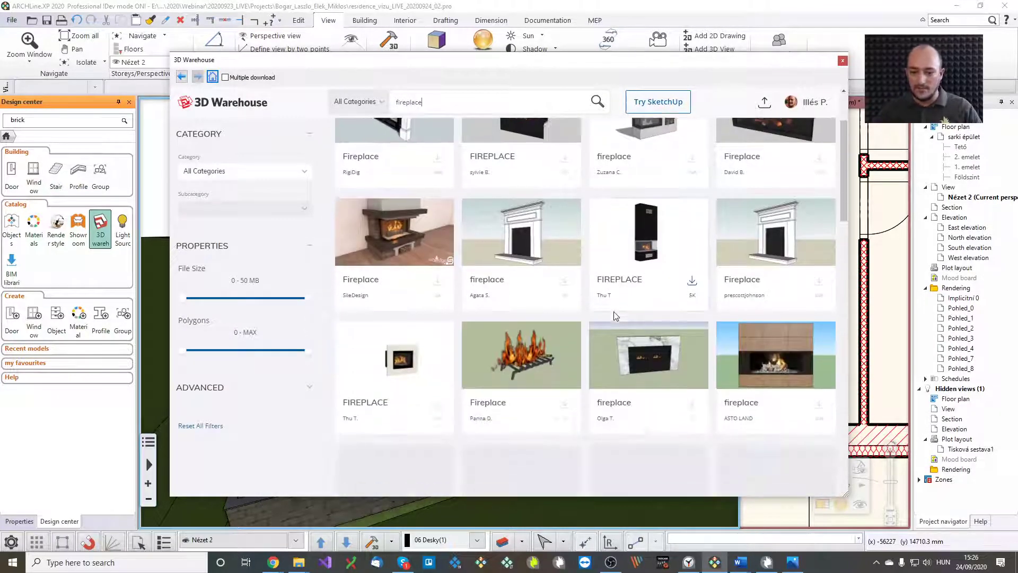
{"action": "scroll", "coordinate": [615, 319], "scroll_direction": "down", "scroll_amount": 2}
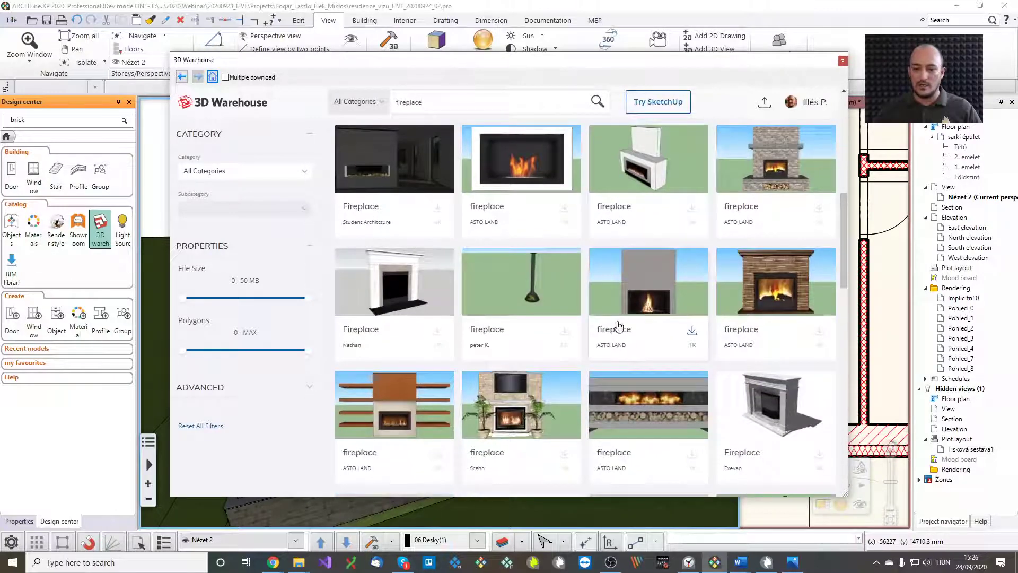
{"action": "scroll", "coordinate": [618, 324], "scroll_direction": "down", "scroll_amount": 2}
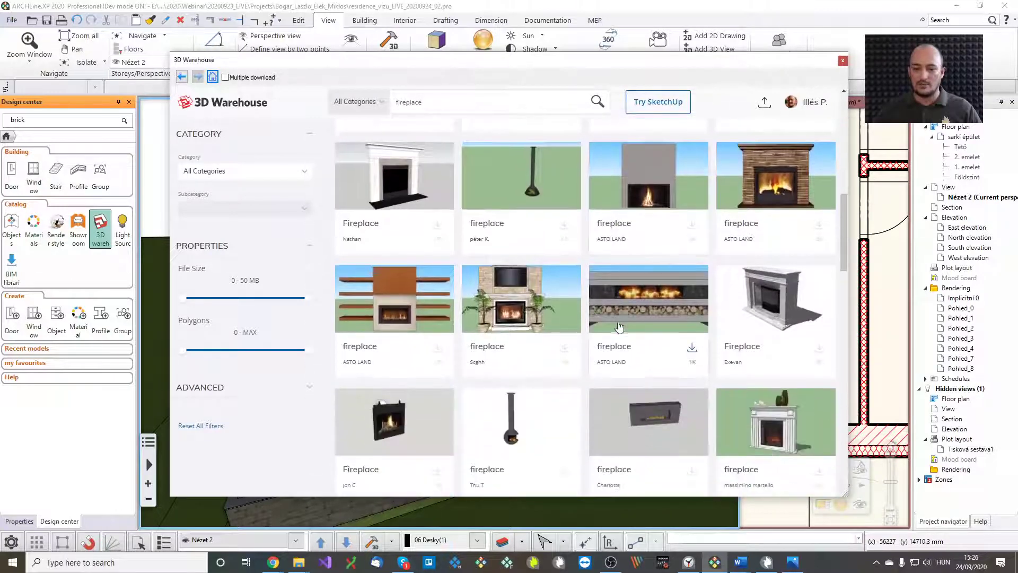
{"action": "left_click", "coordinate": [843, 61]}
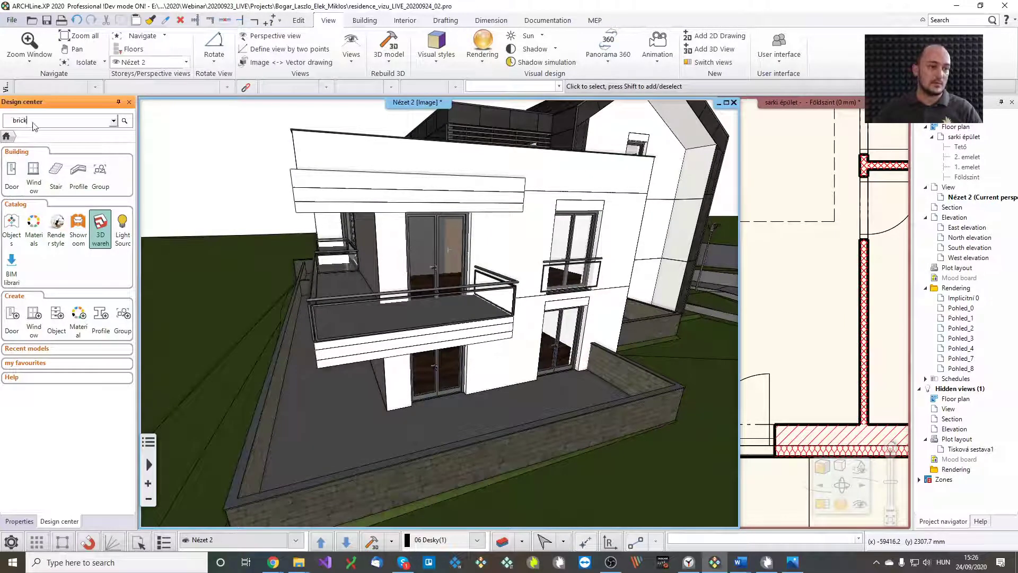
Search 'fireplace' in the Design center and drag the modern fireplace onto the terrace
{"action": "type", "text": "firepl"}
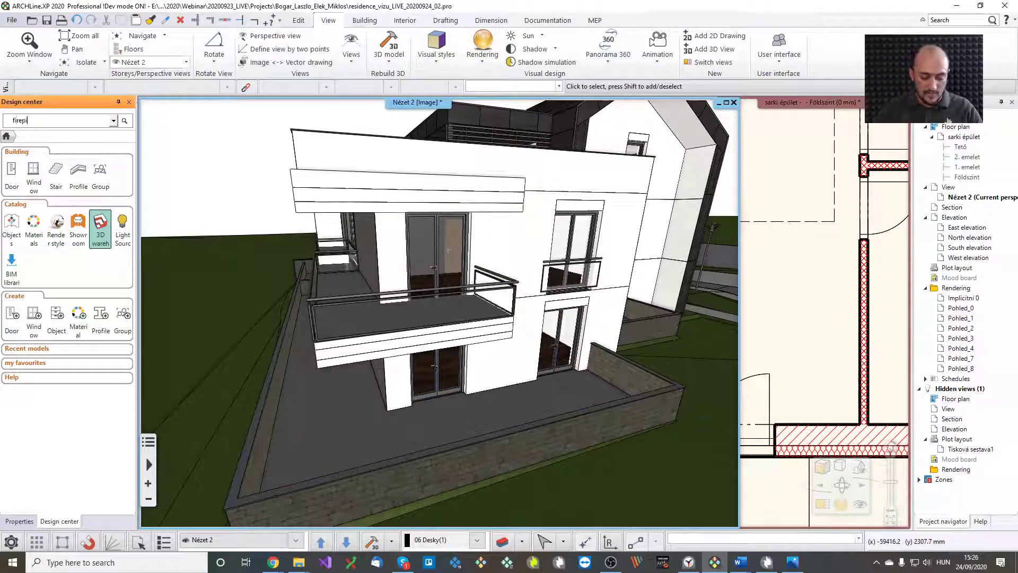
{"action": "type", "text": "ace"}
{"action": "key", "text": "Return"}
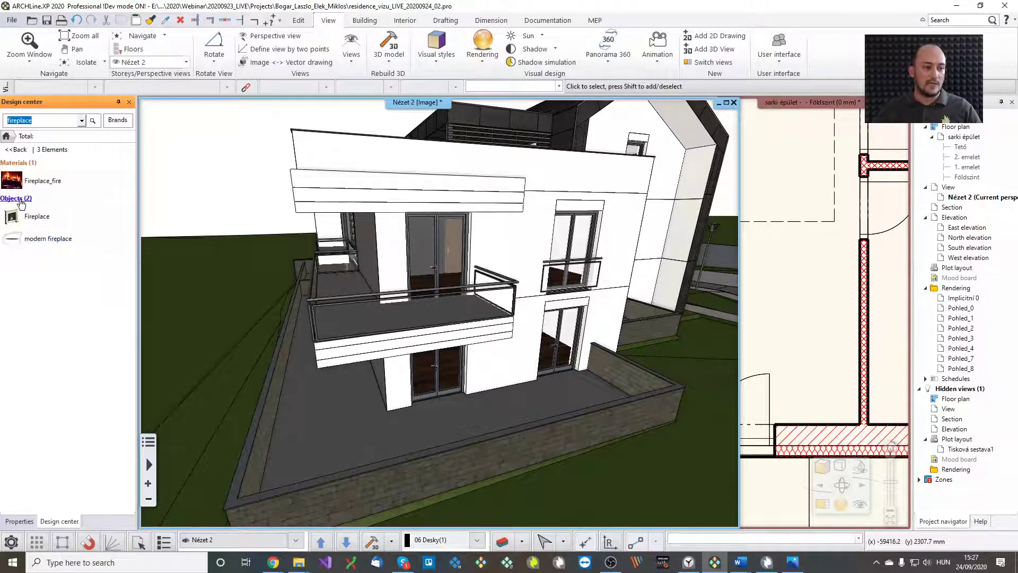
{"action": "left_click", "coordinate": [31, 239]}
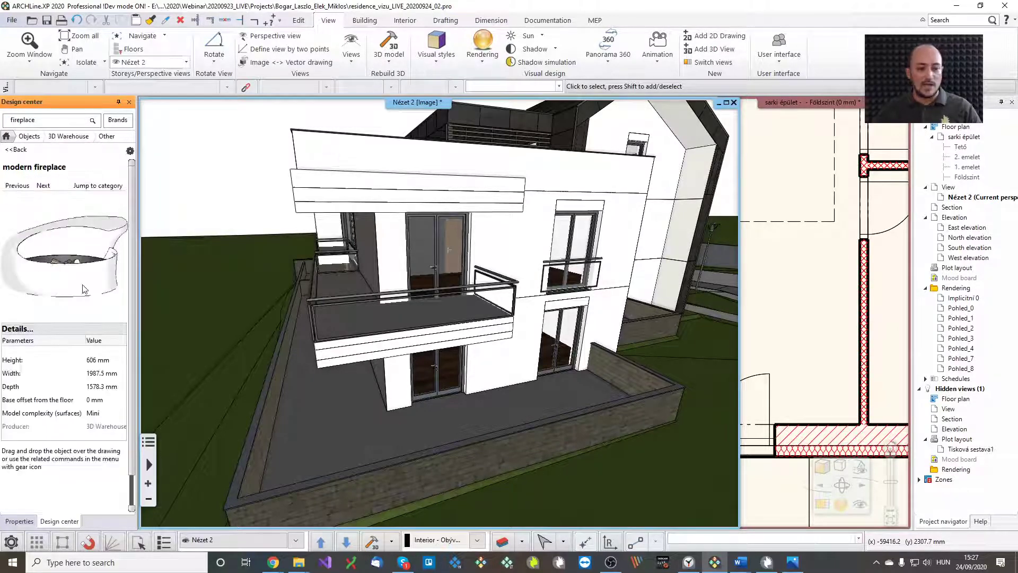
{"action": "middle_click_drag", "start_coordinate": [432, 413], "coordinate": [410, 396]}
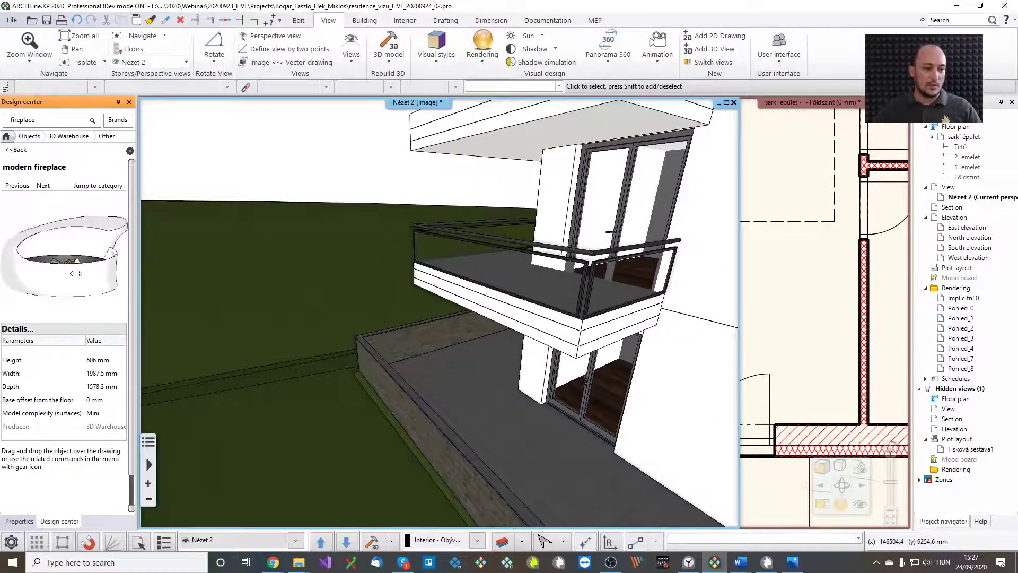
{"action": "left_click_drag", "start_coordinate": [76, 273], "coordinate": [443, 387]}
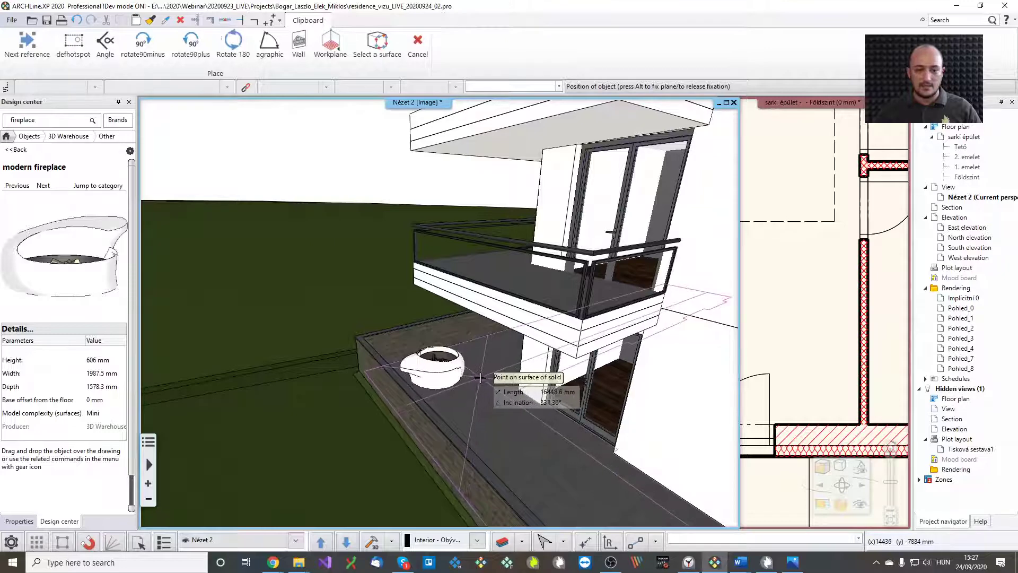
Drop the modern fireplace on the terrace and set its rotation angle
{"action": "left_click", "coordinate": [484, 384]}
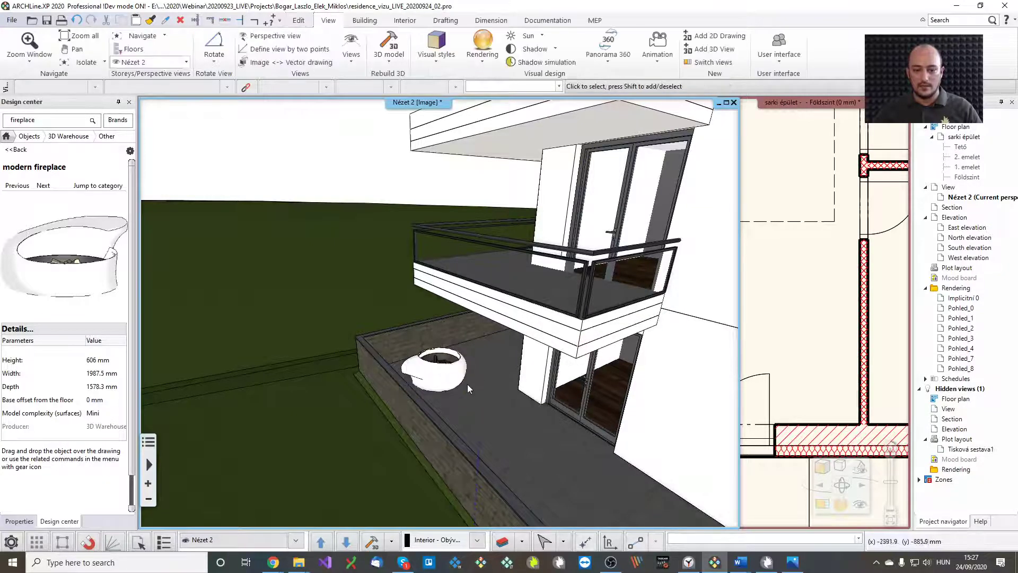
{"action": "scroll", "coordinate": [422, 393], "scroll_direction": "up", "scroll_amount": 3}
{"action": "scroll", "coordinate": [421, 393], "scroll_direction": "up", "scroll_amount": 4}
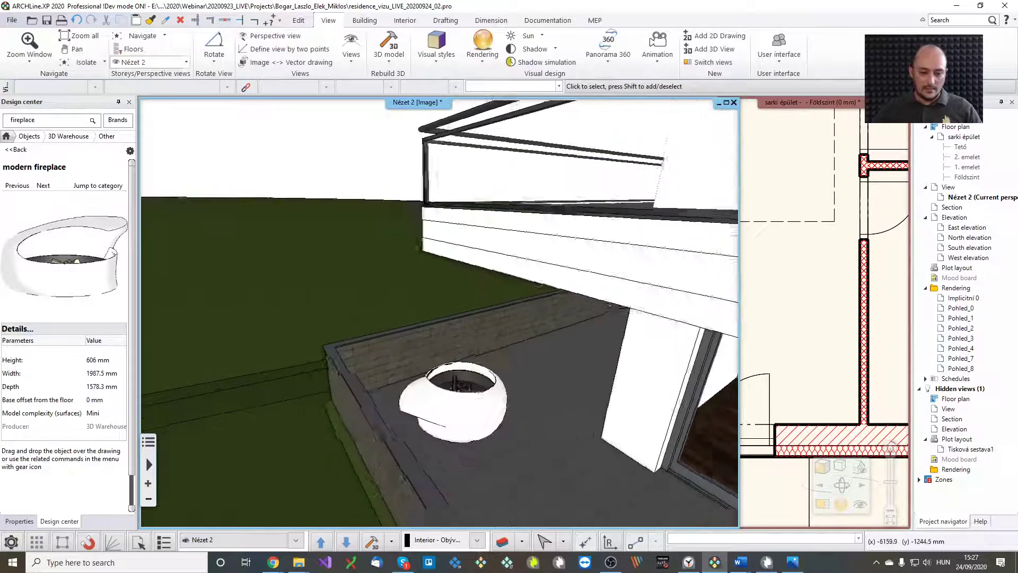
{"action": "left_click", "coordinate": [512, 413]}
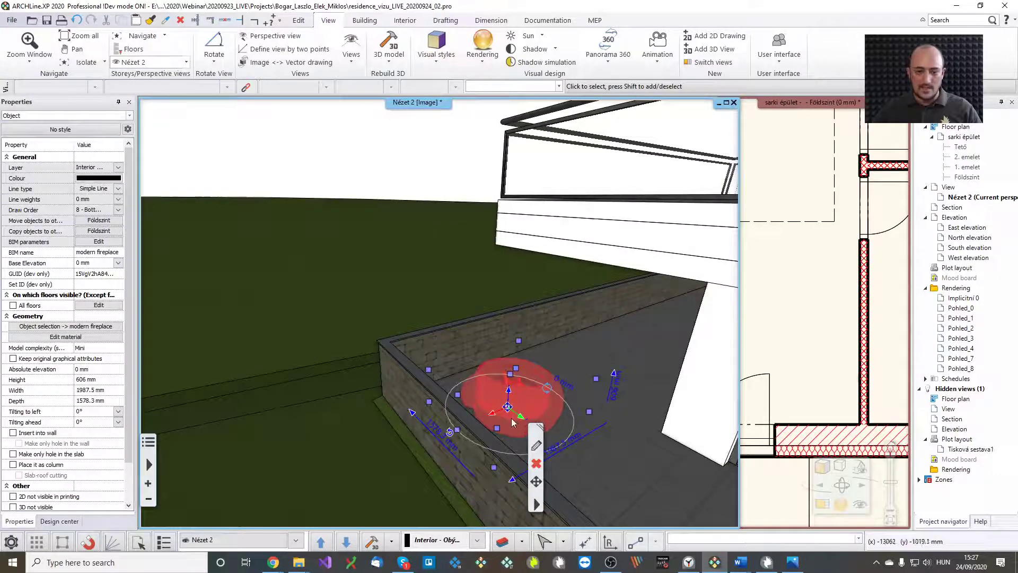
{"action": "left_click", "coordinate": [549, 392]}
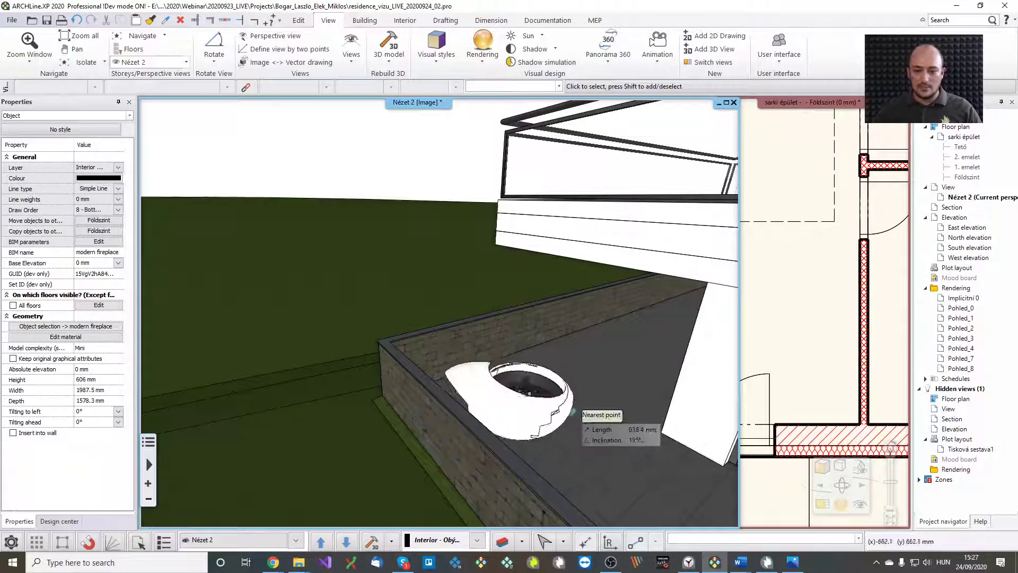
{"action": "left_click", "coordinate": [488, 491]}
{"action": "key", "text": "Escape"}
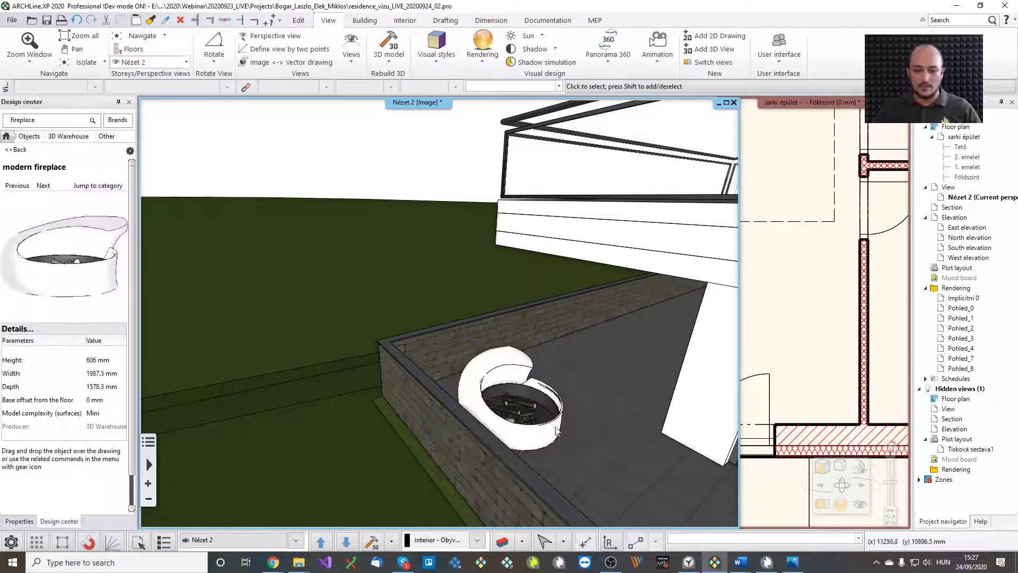
Move the fireplace along one axis to sit closer to the terrace wall
{"action": "middle_click_drag", "start_coordinate": [557, 431], "coordinate": [532, 383]}
{"action": "left_click", "coordinate": [499, 421]}
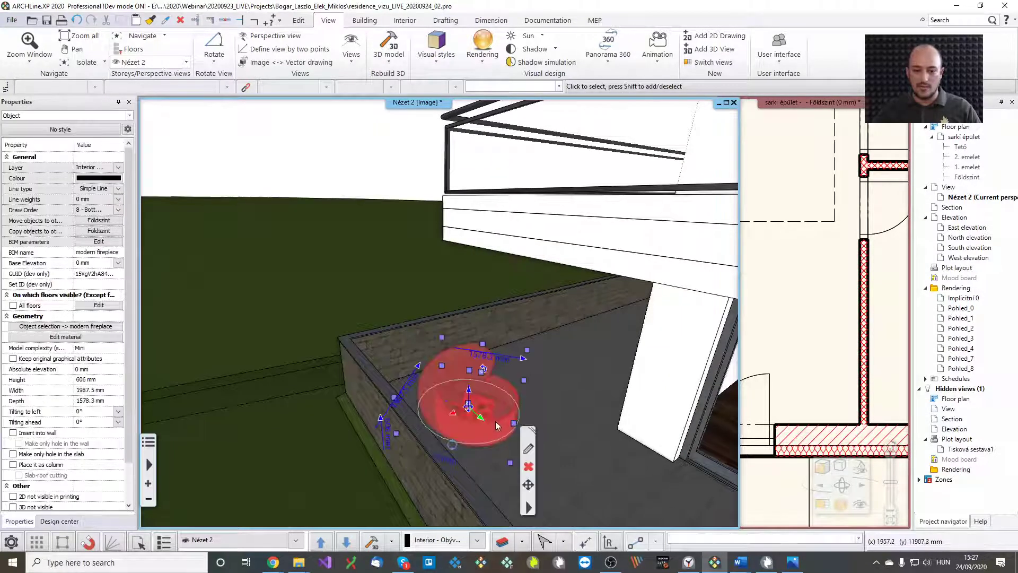
{"action": "left_click", "coordinate": [482, 420]}
{"action": "left_click", "coordinate": [518, 433]}
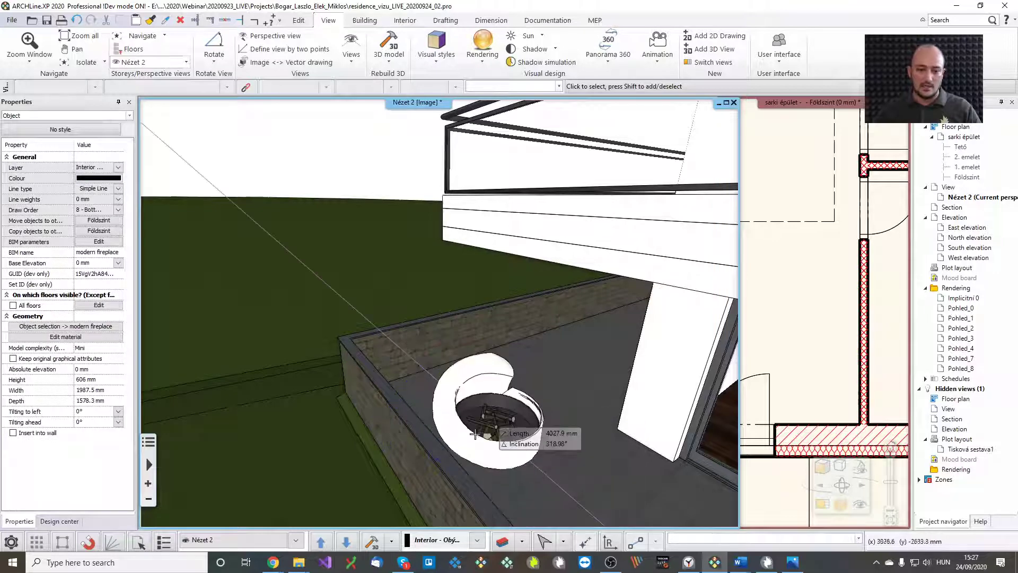
{"action": "left_click", "coordinate": [489, 425]}
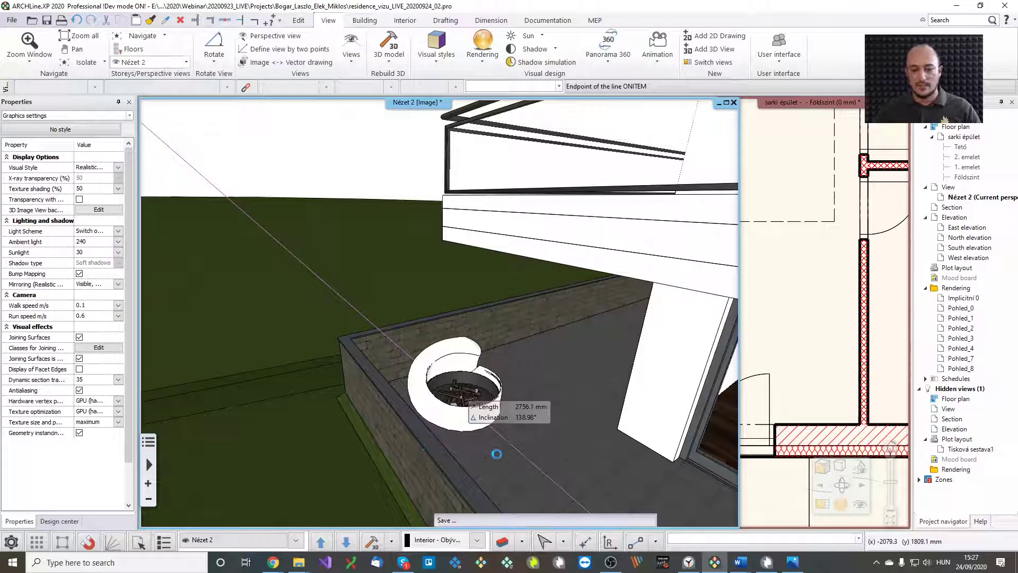
{"action": "key", "text": "Escape"}
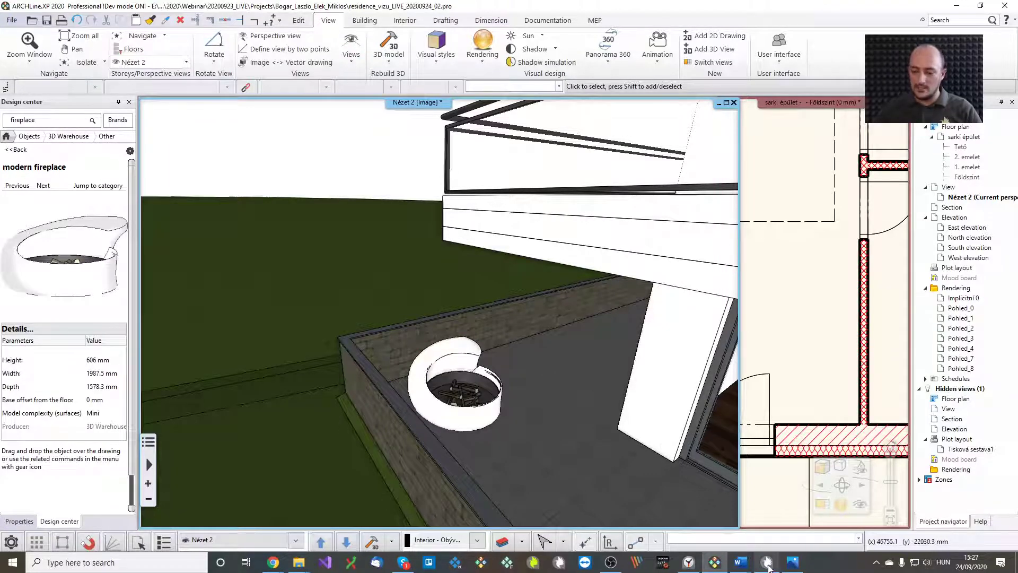
{"action": "left_click", "coordinate": [755, 554]}
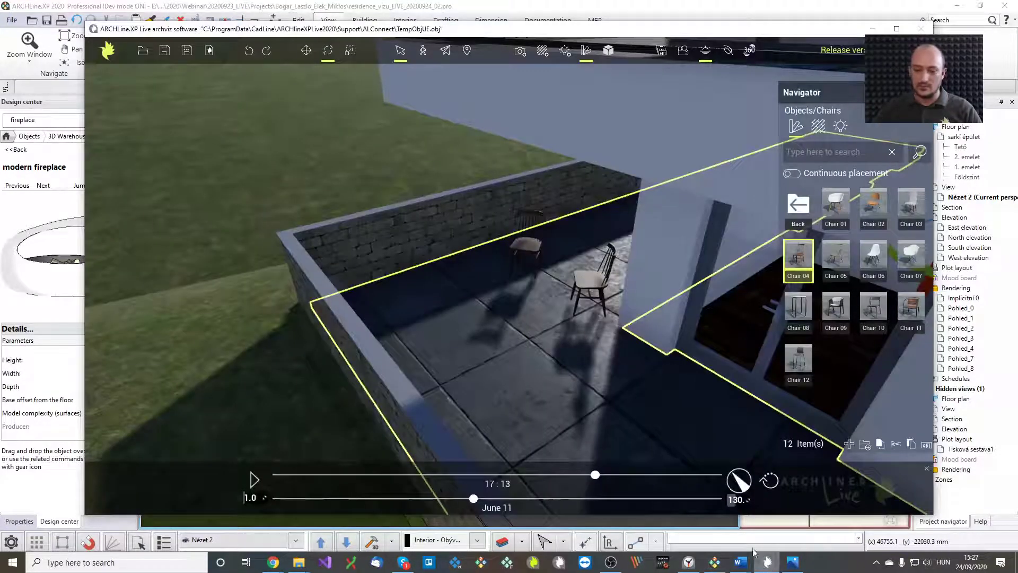
Check the synced fireplace beside the two chairs, tilt the camera, and return to the object categories
{"action": "left_click", "coordinate": [107, 51]}
{"action": "left_click", "coordinate": [451, 306]}
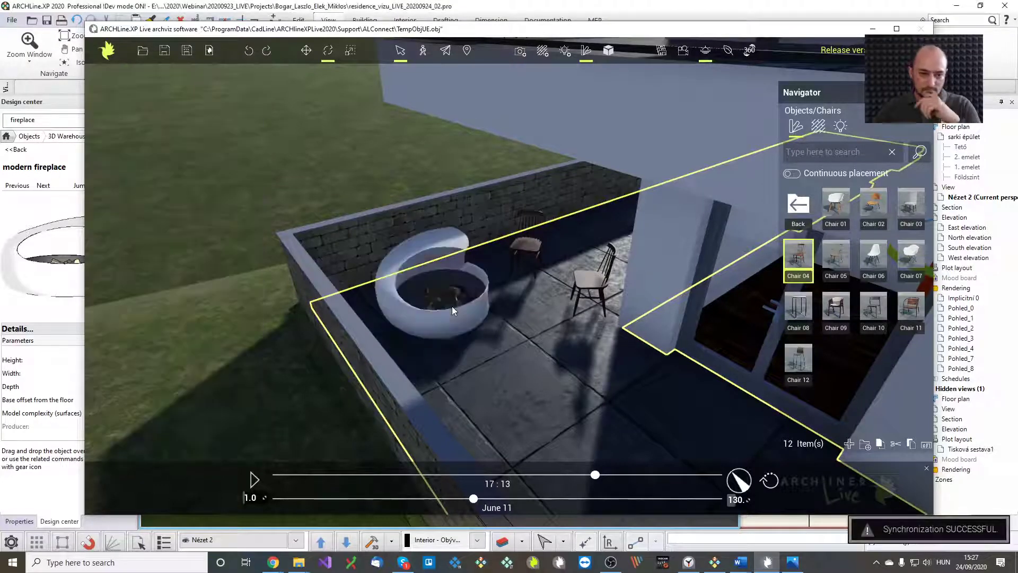
{"action": "left_click", "coordinate": [485, 310]}
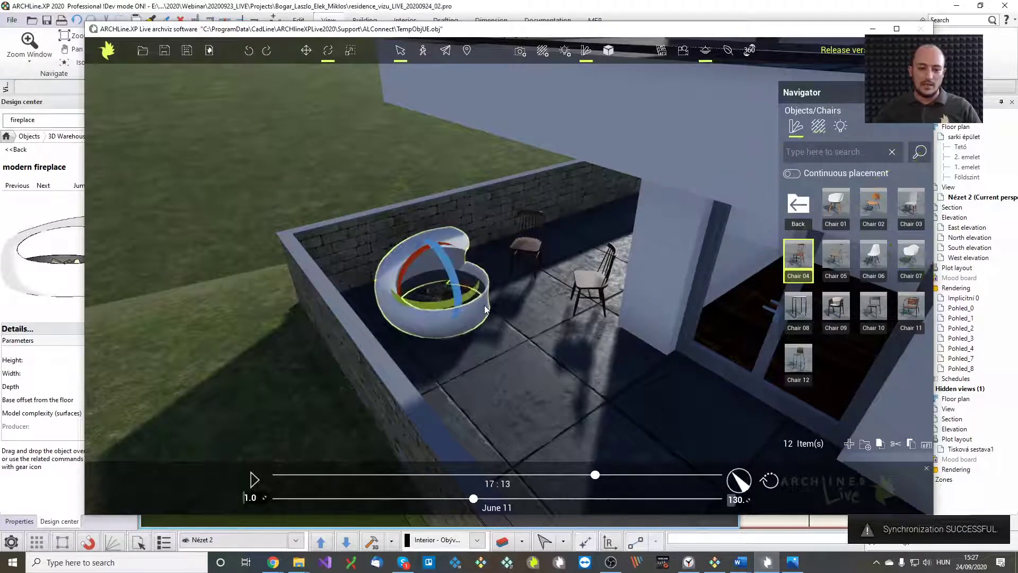
{"action": "left_click", "coordinate": [489, 309]}
{"action": "right_click_drag", "start_coordinate": [523, 309], "coordinate": [514, 330]}
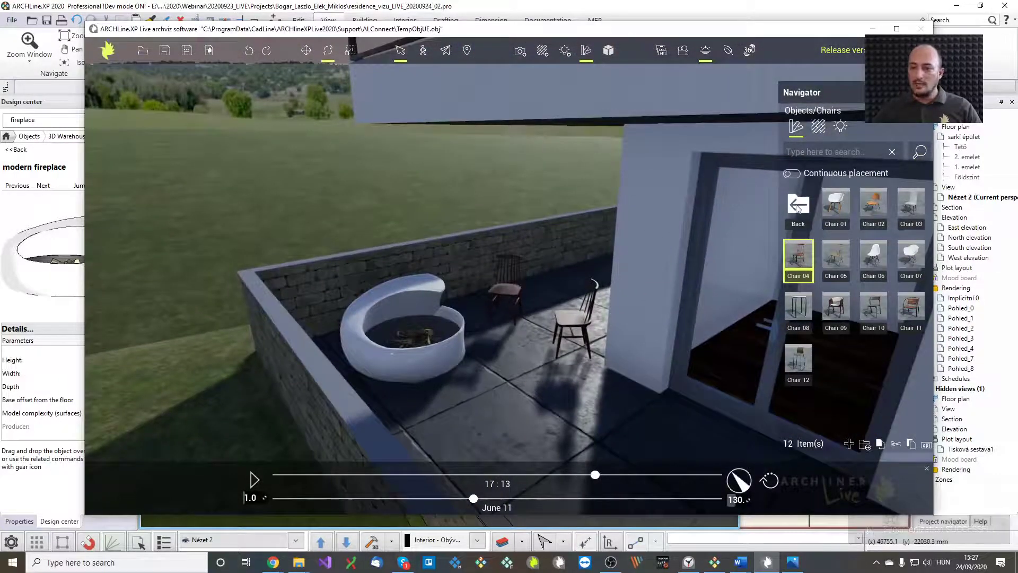
{"action": "left_click", "coordinate": [797, 207]}
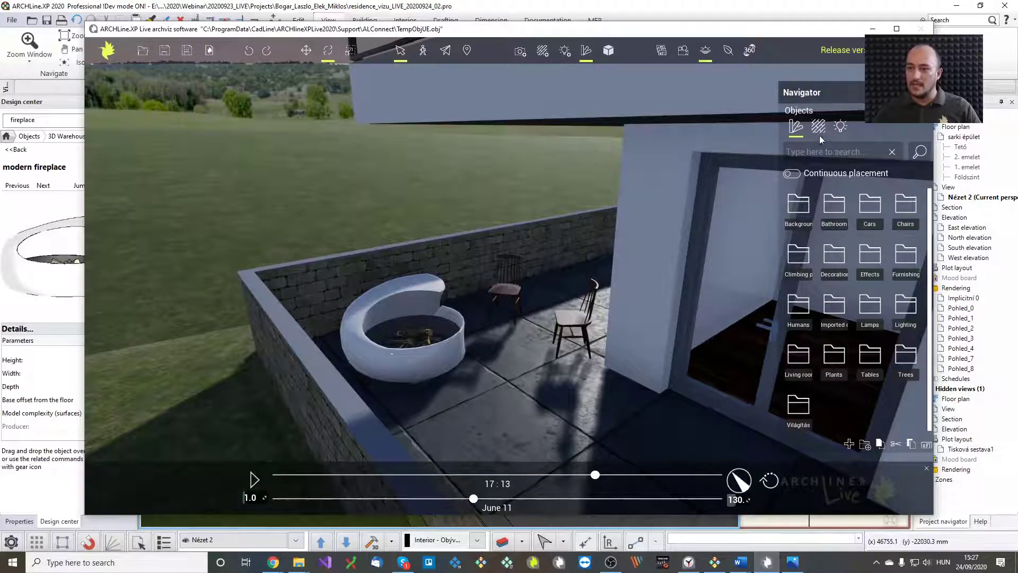
Try a Fire M flame in the fireplace, undo it, and place Fire S instead
{"action": "left_click", "coordinate": [875, 262]}
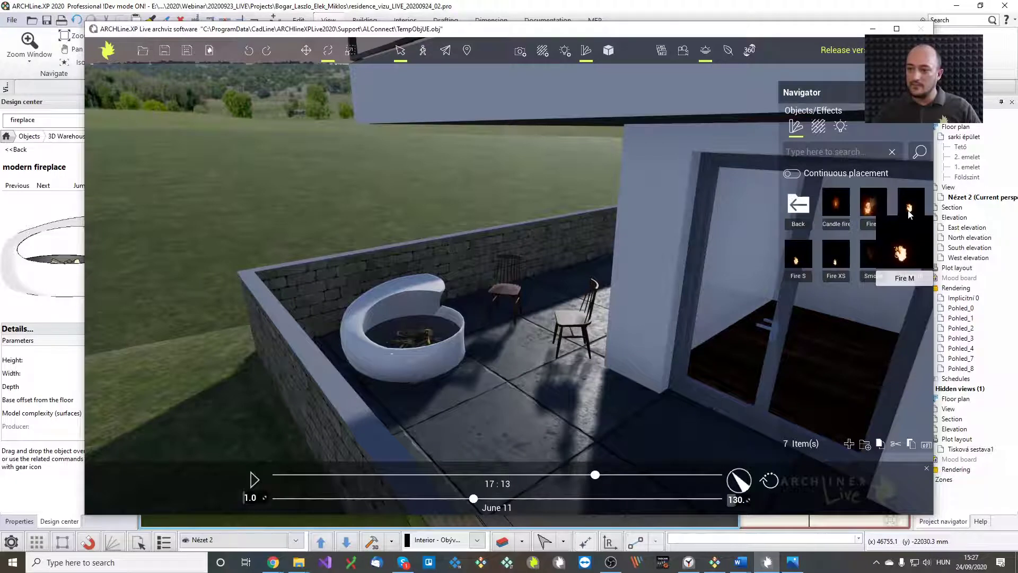
{"action": "left_click", "coordinate": [409, 337]}
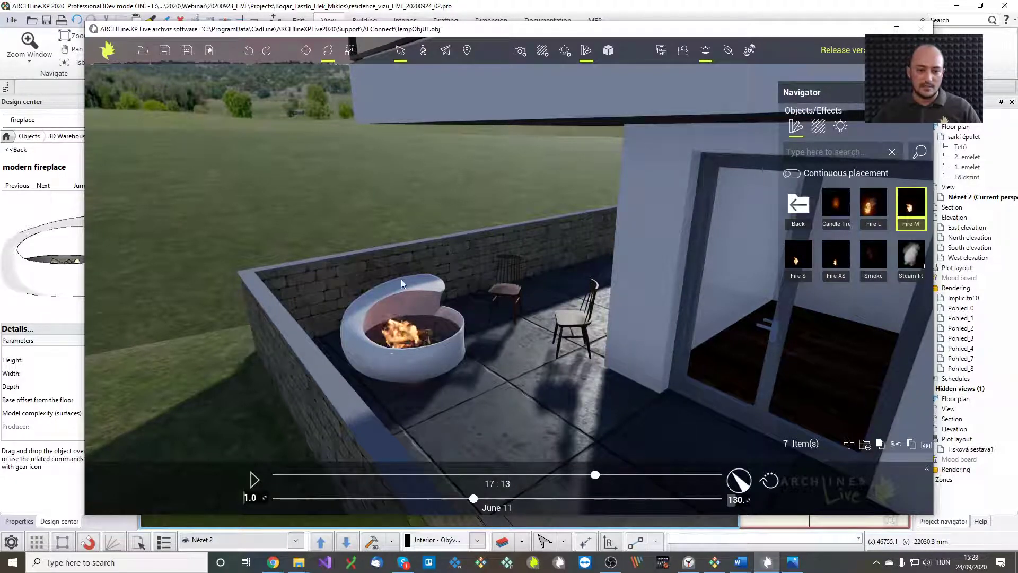
{"action": "key", "text": "ctrl+z"}
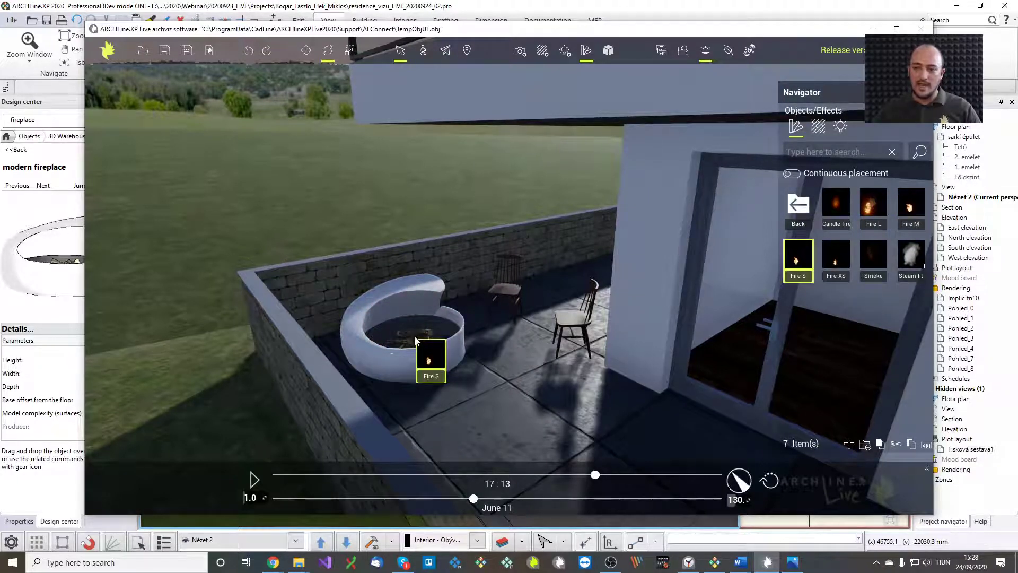
{"action": "left_click_drag", "start_coordinate": [416, 338], "coordinate": [447, 351]}
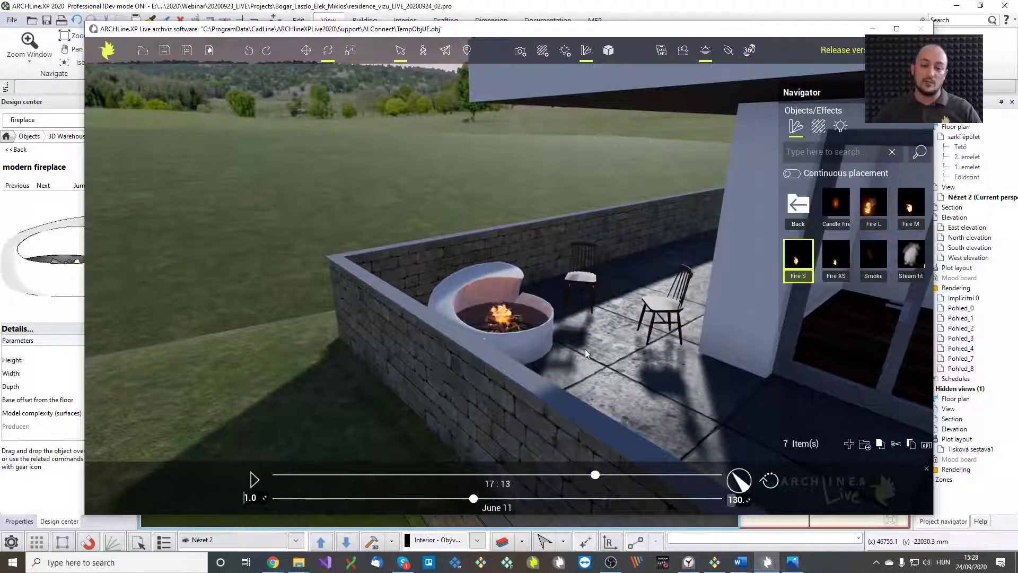
Zoom out and turn the camera to frame the whole building, street and parked cars
{"action": "scroll", "coordinate": [590, 358], "scroll_direction": "down", "scroll_amount": 5}
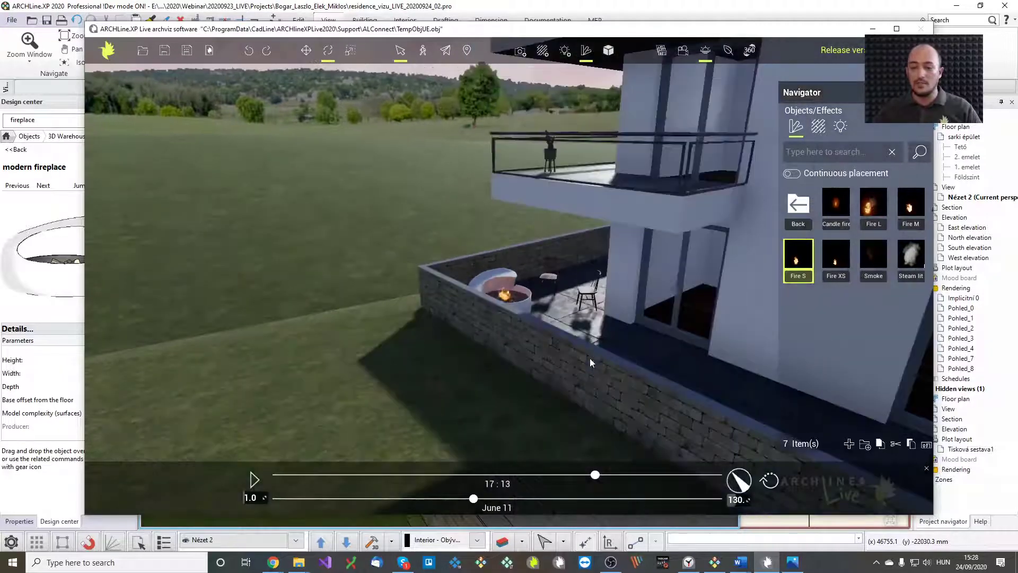
{"action": "scroll", "coordinate": [590, 358], "scroll_direction": "down", "scroll_amount": 3}
{"action": "middle_click_drag", "start_coordinate": [621, 383], "coordinate": [674, 436]}
{"action": "scroll", "coordinate": [656, 415], "scroll_direction": "down", "scroll_amount": 4}
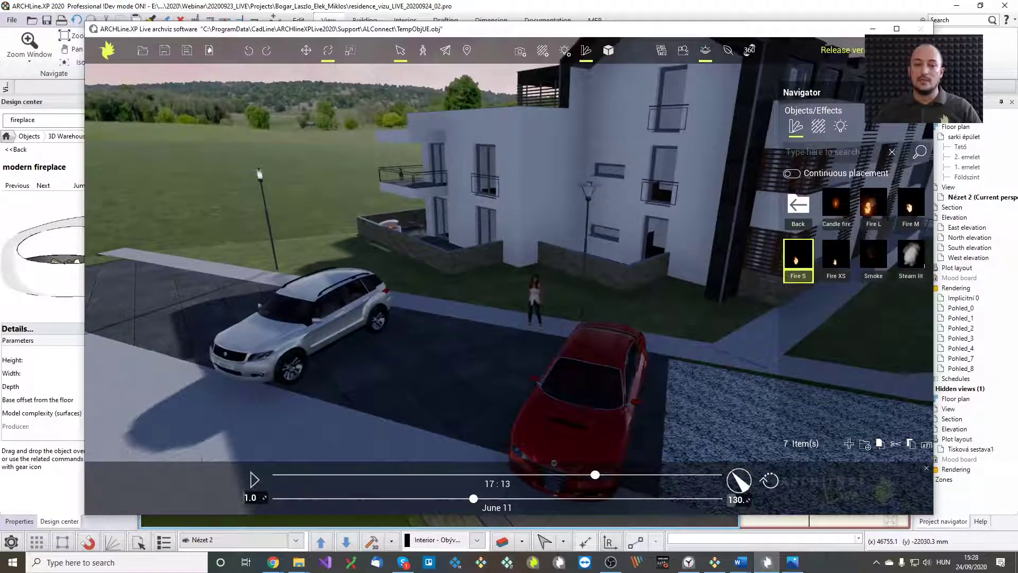
{"action": "right_click_drag", "start_coordinate": [662, 396], "coordinate": [670, 394]}
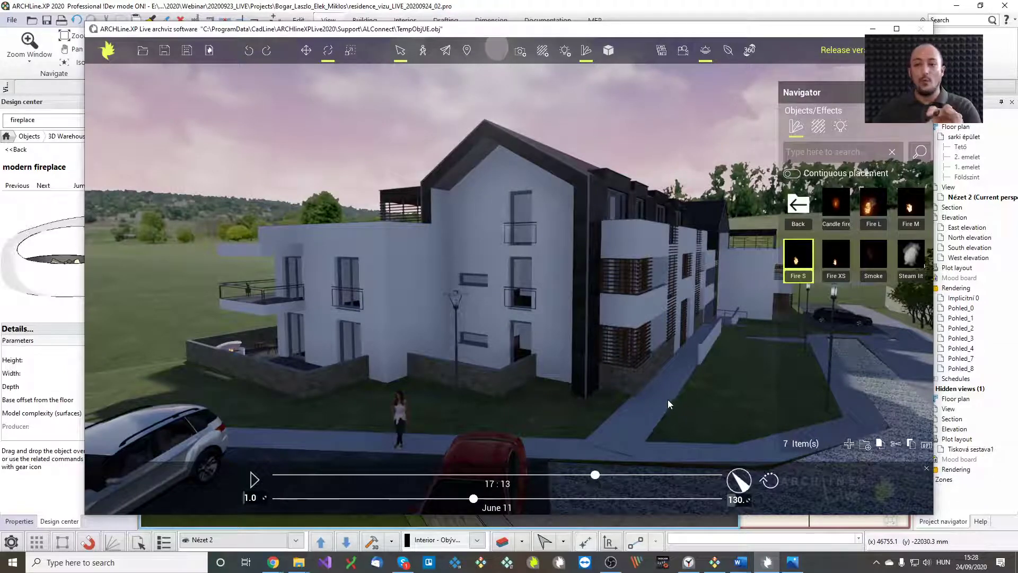
Quit the current 3D scene without saving, returning to the Live Start screen with recent projects
{"action": "left_click", "coordinate": [210, 50]}
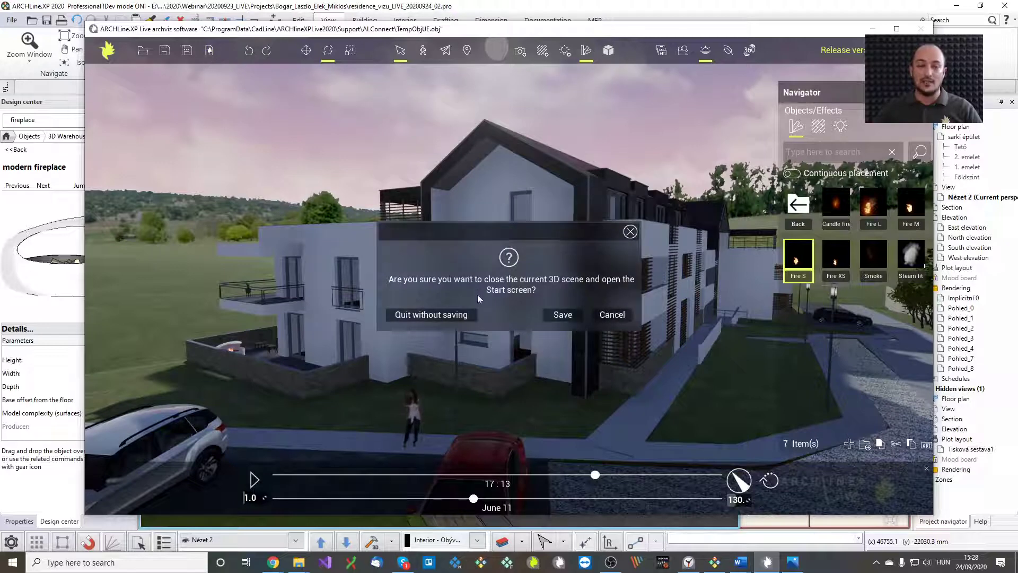
{"action": "left_click", "coordinate": [463, 318]}
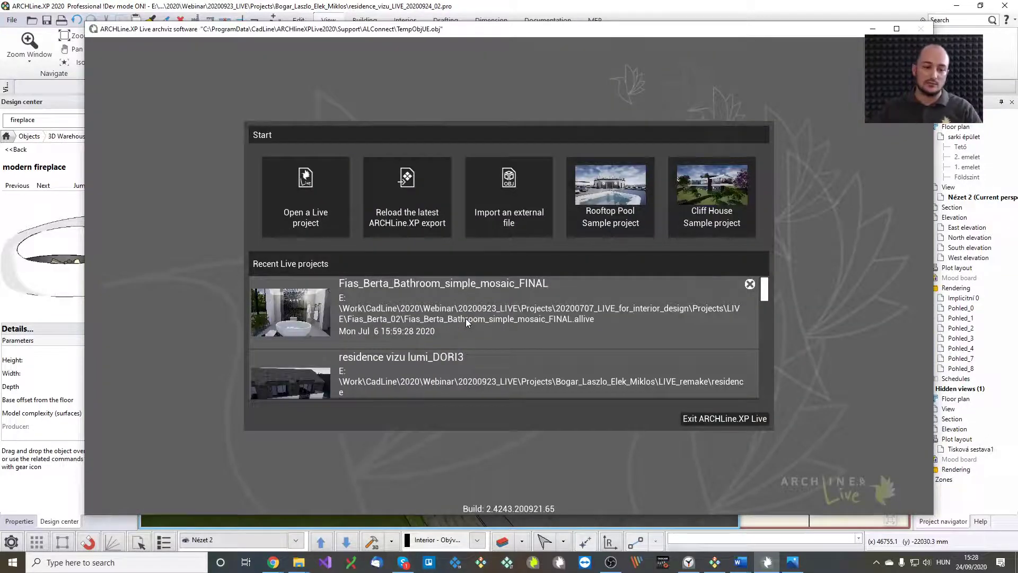
Open the residence vizu lumi_DORI3 project and settle on its Pohled_9 saved view, via Pohled_6
{"action": "left_click", "coordinate": [485, 374]}
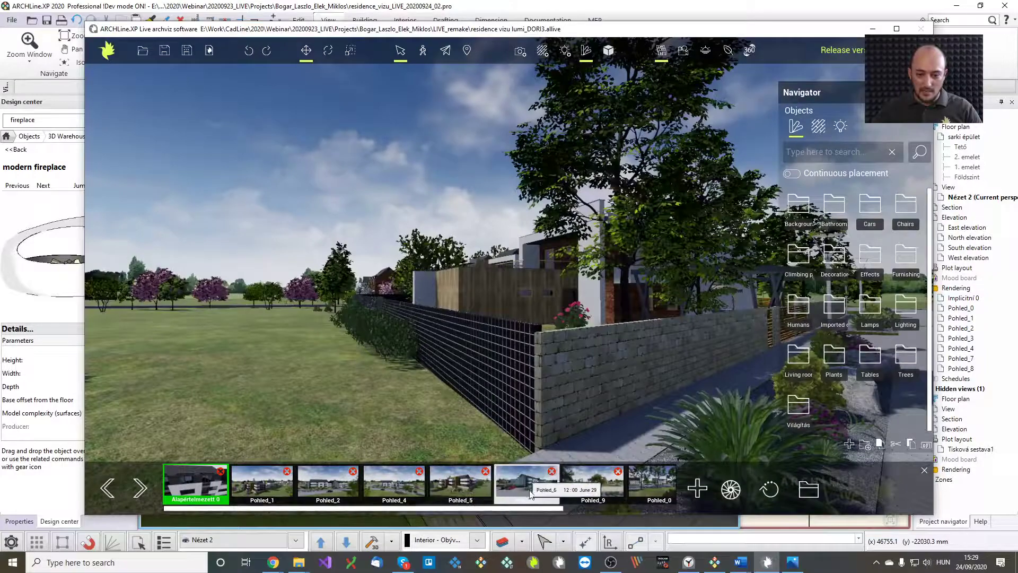
{"action": "left_click", "coordinate": [529, 483]}
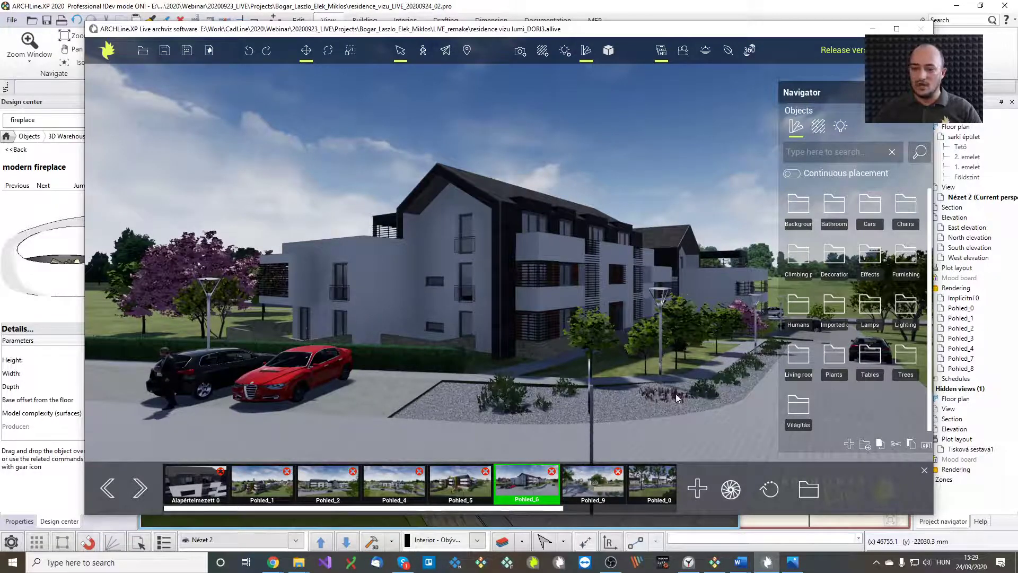
{"action": "left_click", "coordinate": [596, 485]}
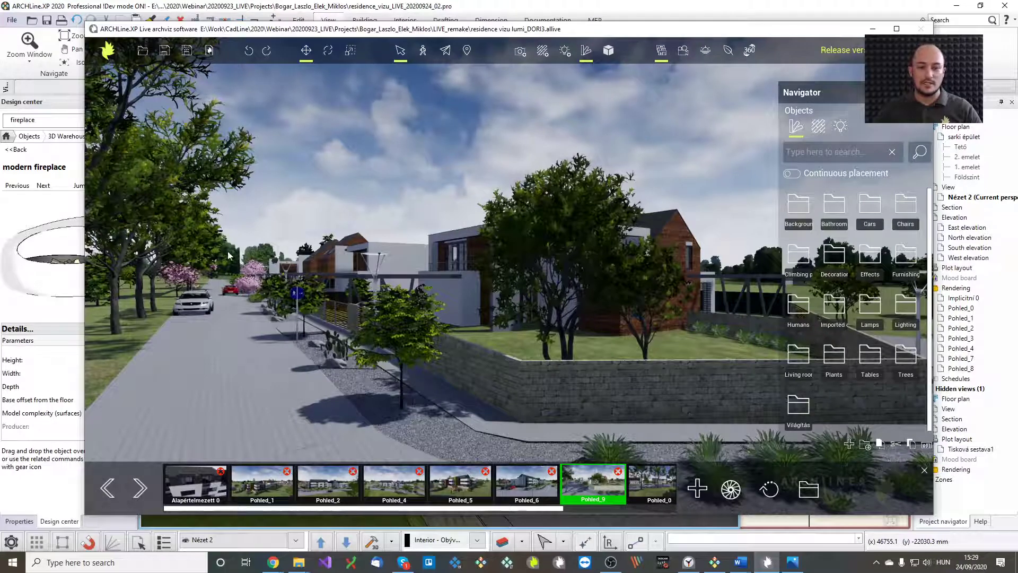
{"action": "middle_click_drag", "start_coordinate": [365, 307], "coordinate": [526, 358]}
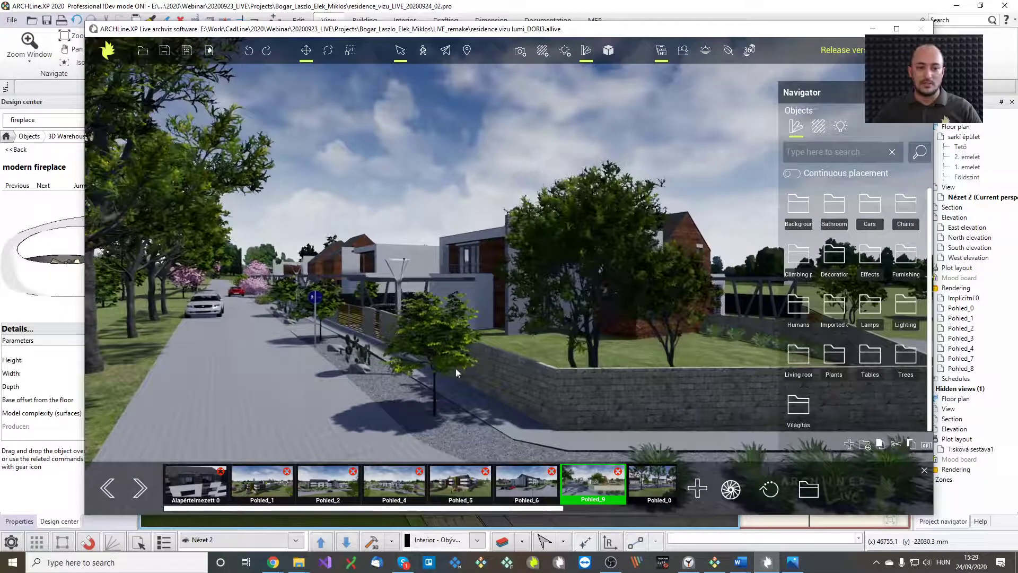
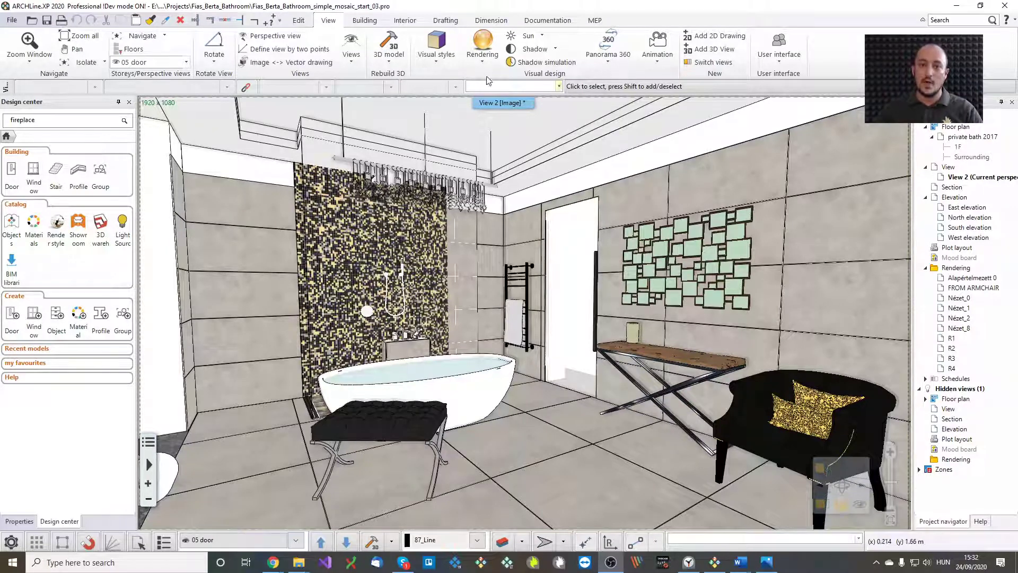
Send the bathroom model to ARCHLine.XP Live from the Rendering menu and confirm the transfer
{"action": "left_click", "coordinate": [481, 59]}
{"action": "left_click", "coordinate": [516, 203]}
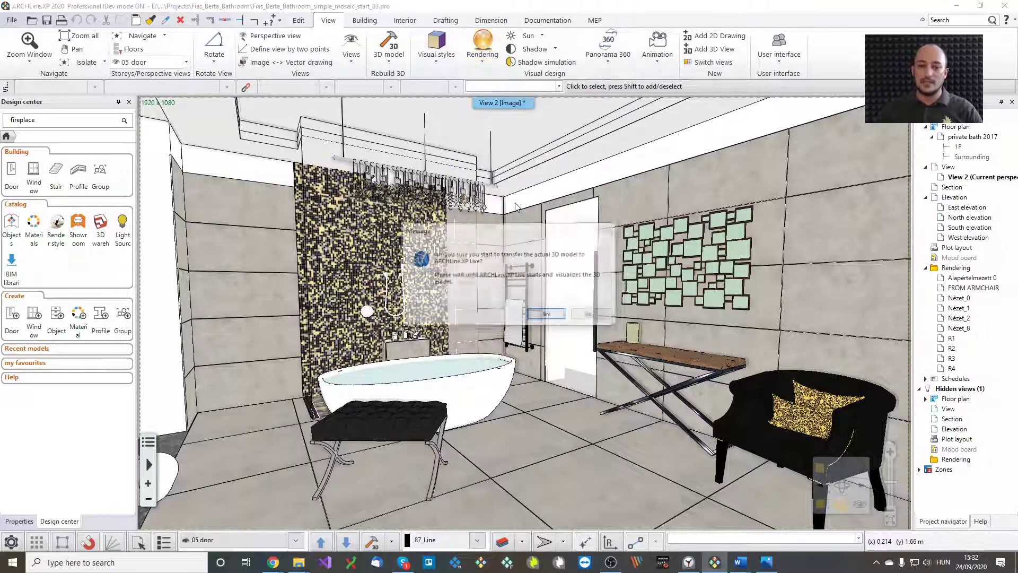
{"action": "left_click", "coordinate": [546, 315]}
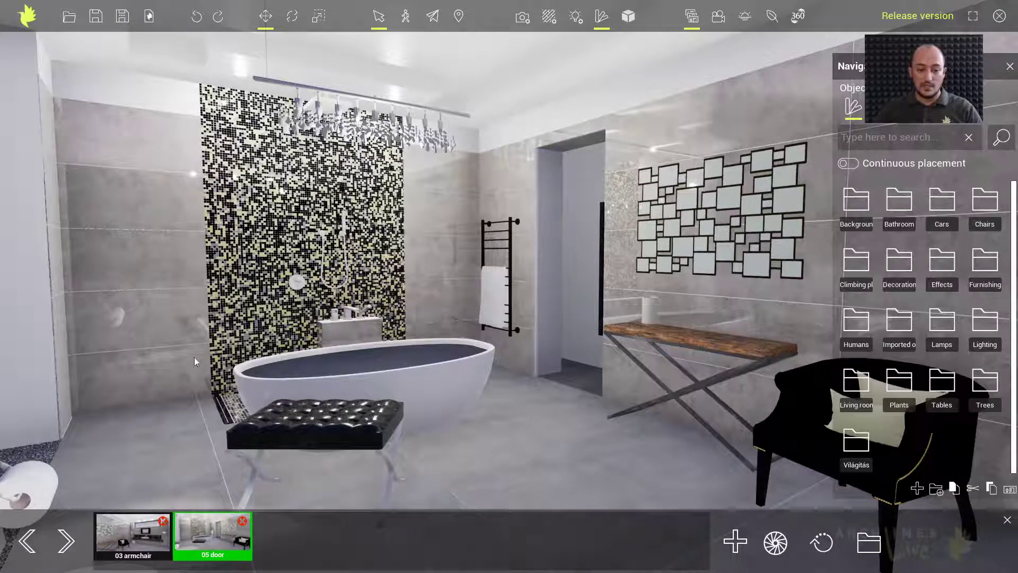
Go to the '03 armchair' view, tilt down over the marble vanity, and switch Live to windowed mode
{"action": "left_click", "coordinate": [142, 533]}
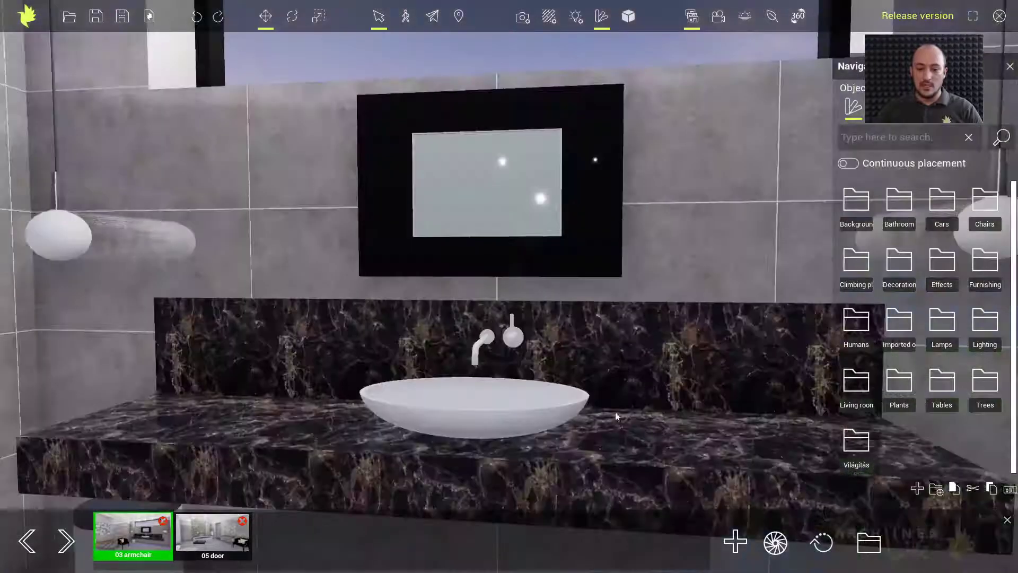
{"action": "right_click_drag", "start_coordinate": [611, 418], "coordinate": [610, 451]}
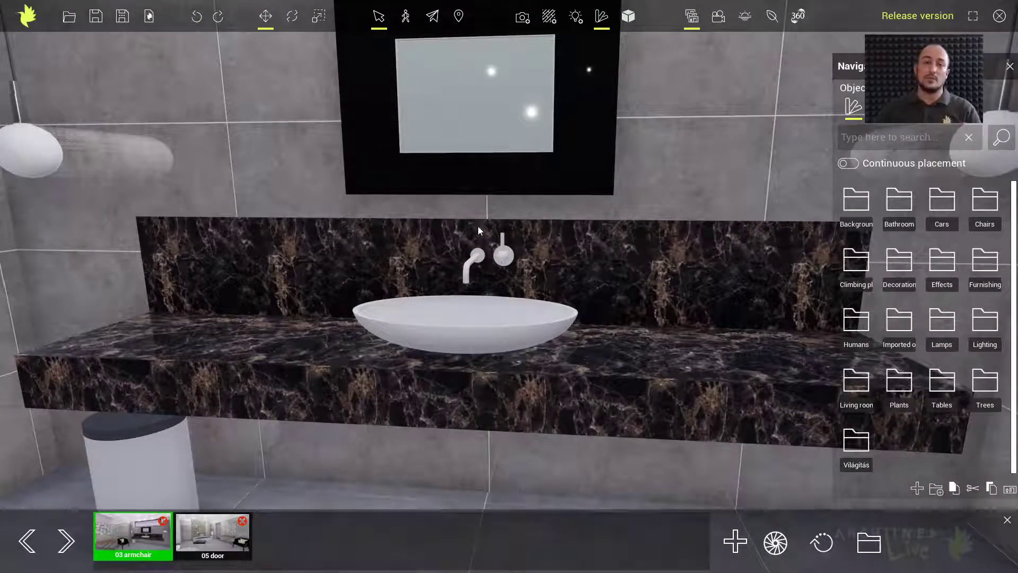
{"action": "left_click", "coordinate": [972, 16]}
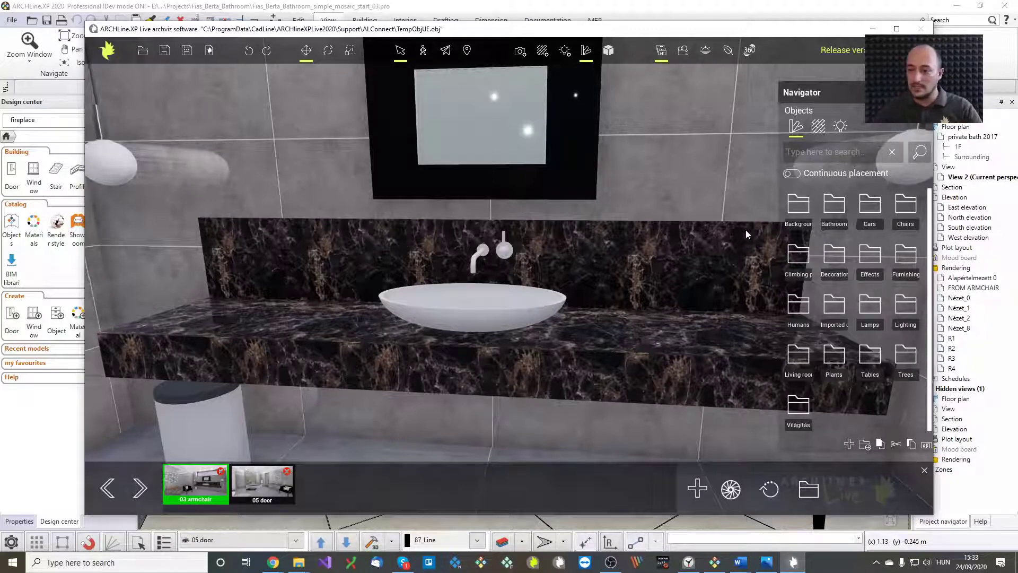
Place a Cannaflower from Objects > Decoration on the countertop's right end beside the basin
{"action": "left_click", "coordinate": [834, 259]}
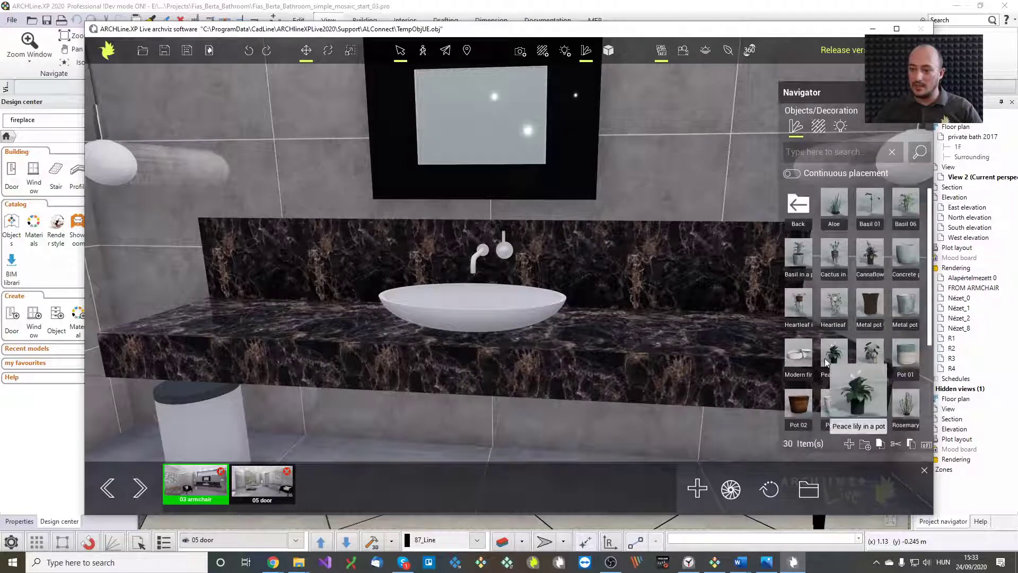
{"action": "right_click_drag", "start_coordinate": [684, 378], "coordinate": [769, 359]}
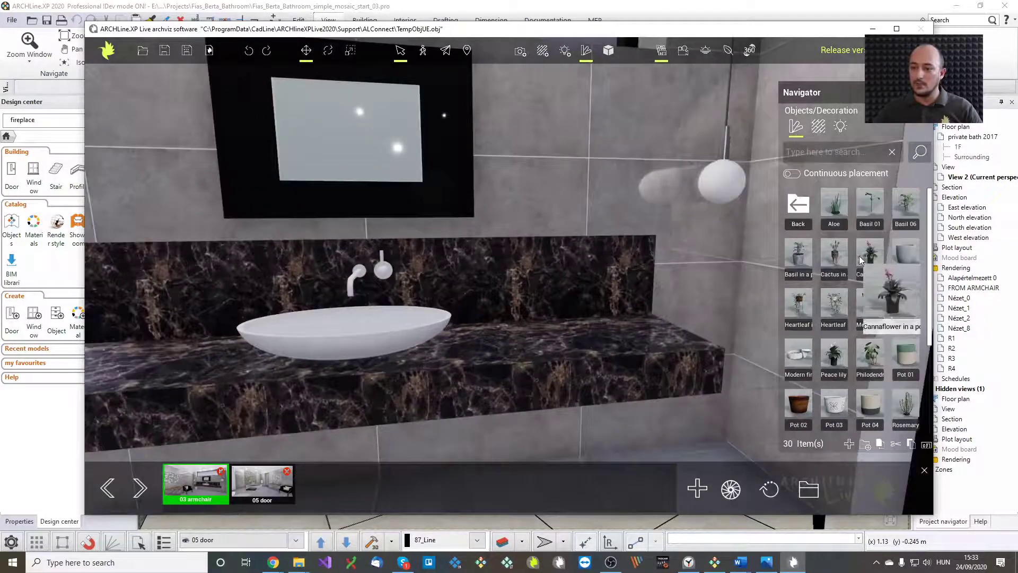
{"action": "left_click_drag", "start_coordinate": [864, 256], "coordinate": [628, 336]}
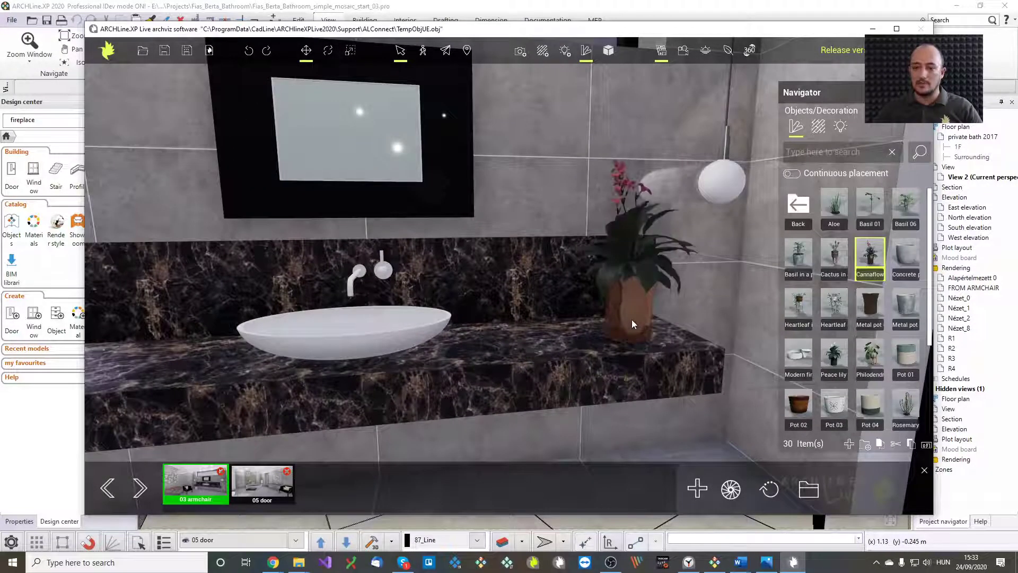
{"action": "right_click_drag", "start_coordinate": [612, 354], "coordinate": [575, 297]}
{"action": "scroll", "coordinate": [575, 297], "scroll_direction": "down", "scroll_amount": 5}
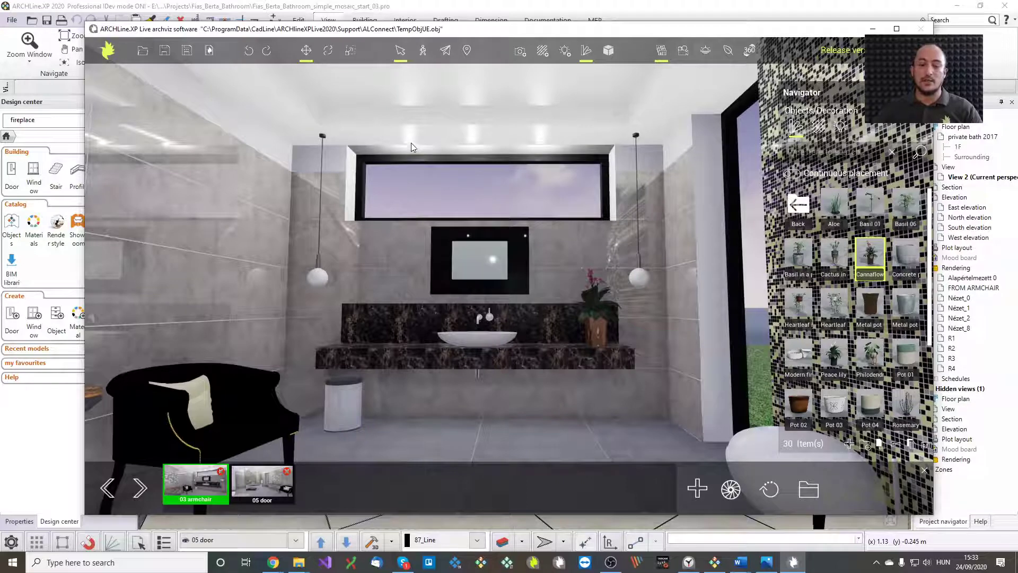
Raise the first ceiling spotlight to 2909 lumens and make it a Real light (shadow caster)
{"action": "left_click", "coordinate": [565, 51]}
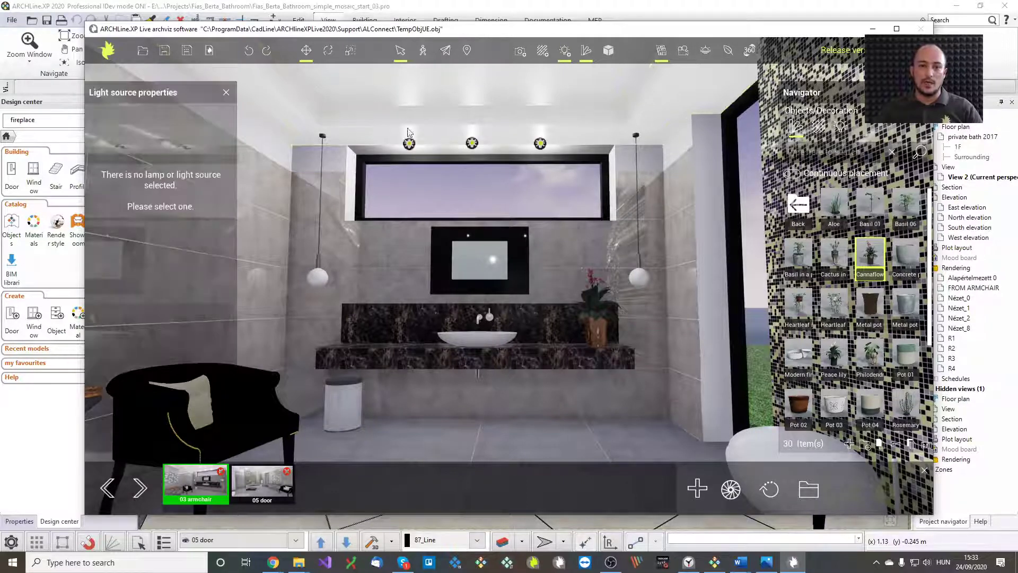
{"action": "left_click", "coordinate": [409, 144]}
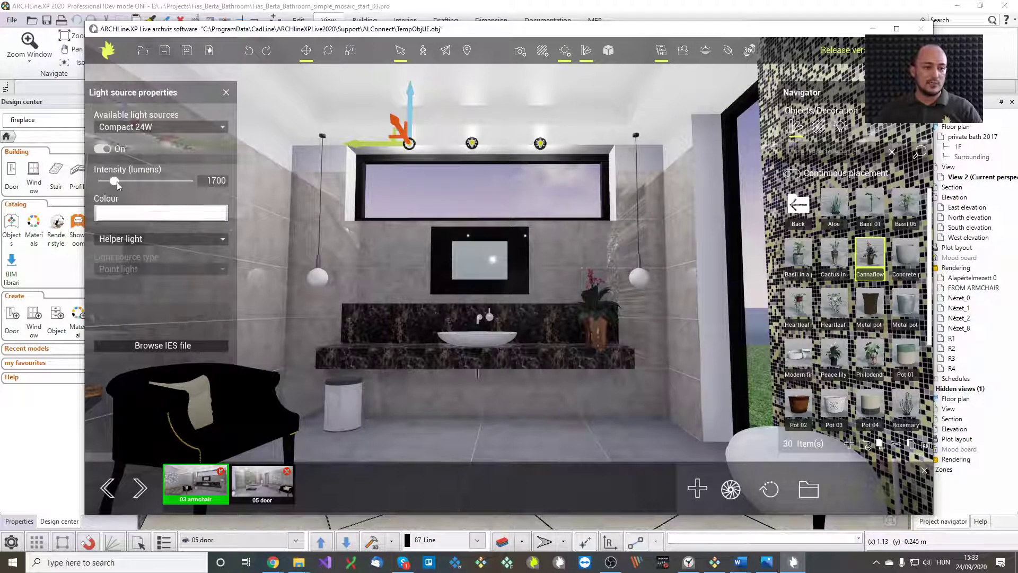
{"action": "left_click_drag", "start_coordinate": [114, 181], "coordinate": [126, 181]}
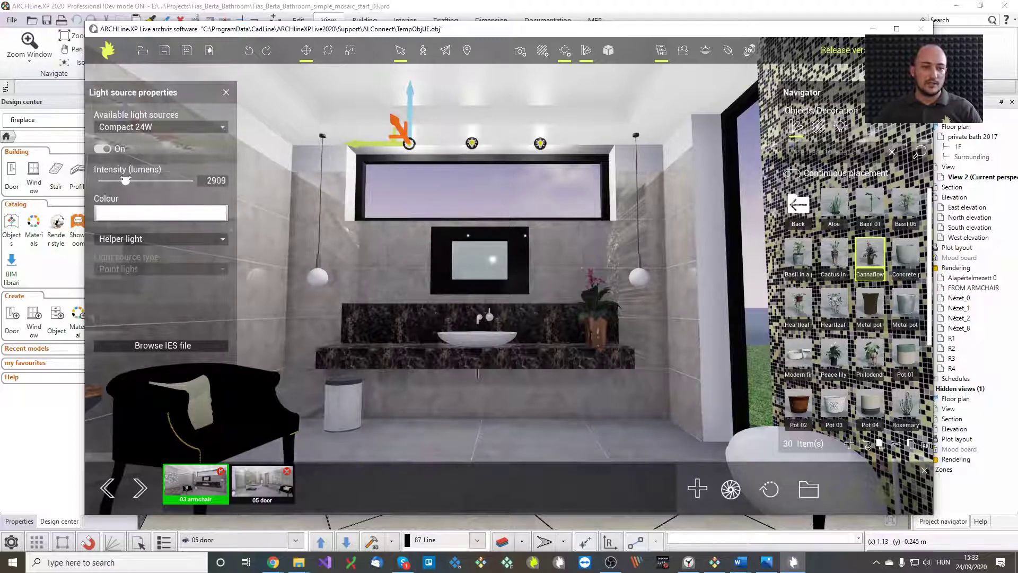
{"action": "left_click", "coordinate": [141, 240]}
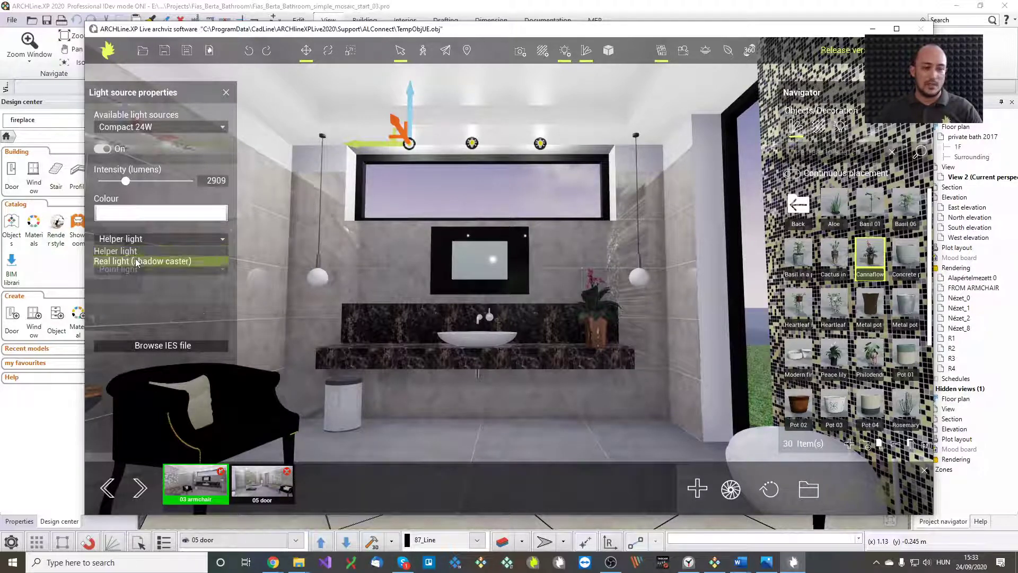
{"action": "left_click", "coordinate": [142, 261]}
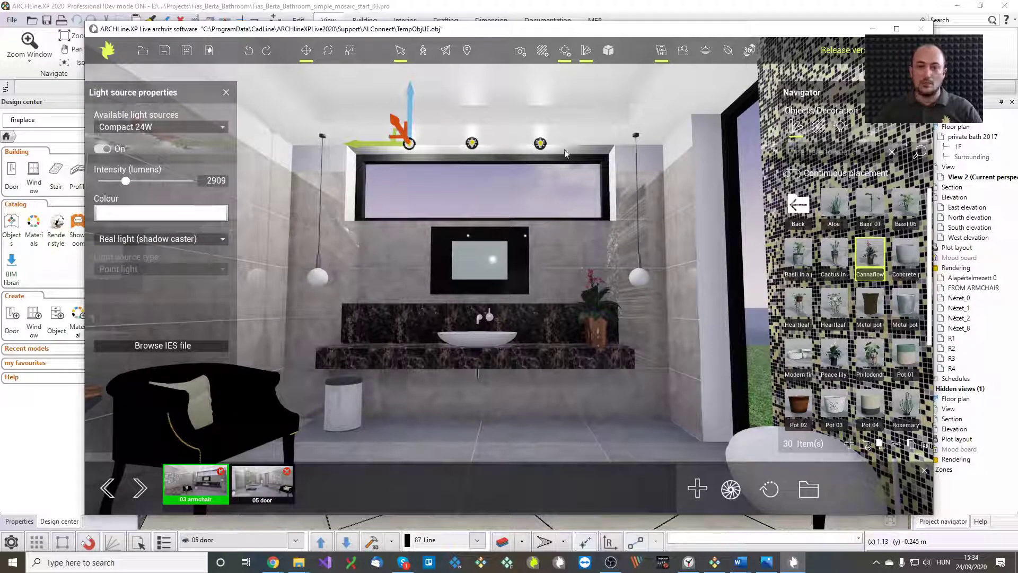
Make the third ceiling spotlight a Real light (shadow caster) as well
{"action": "left_click", "coordinate": [541, 144]}
{"action": "left_click", "coordinate": [140, 240]}
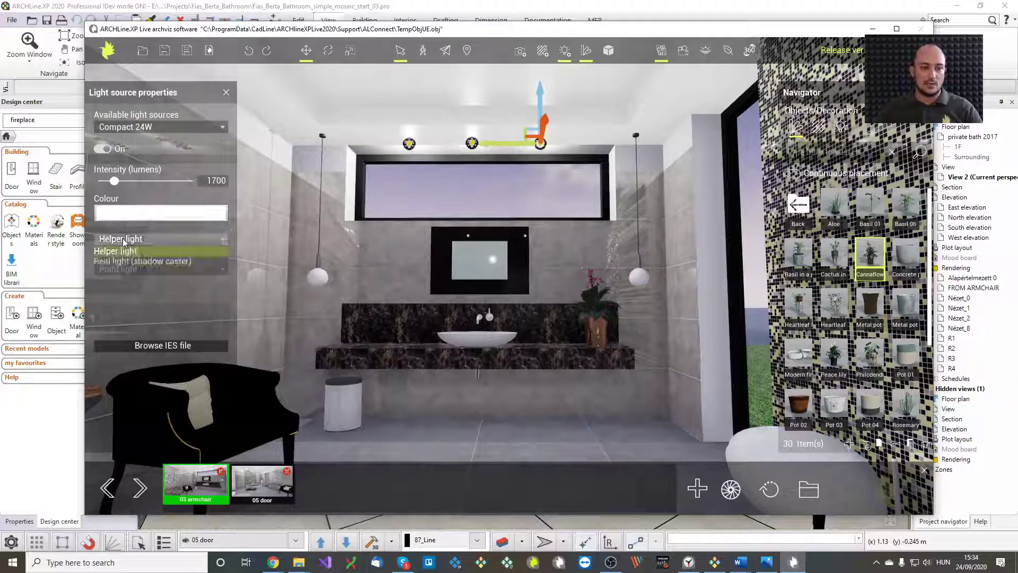
{"action": "left_click", "coordinate": [126, 260]}
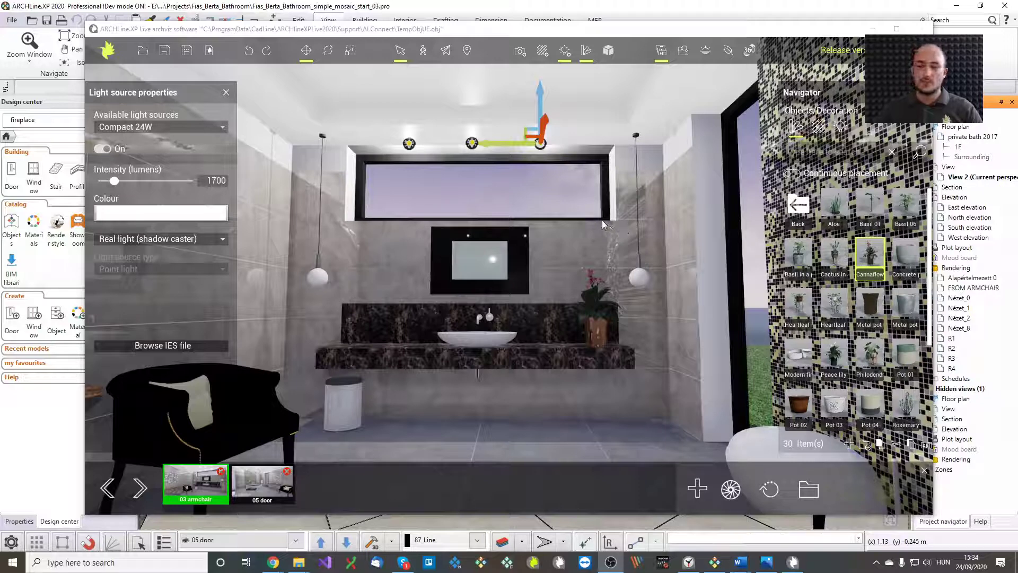
{"action": "left_click", "coordinate": [226, 92]}
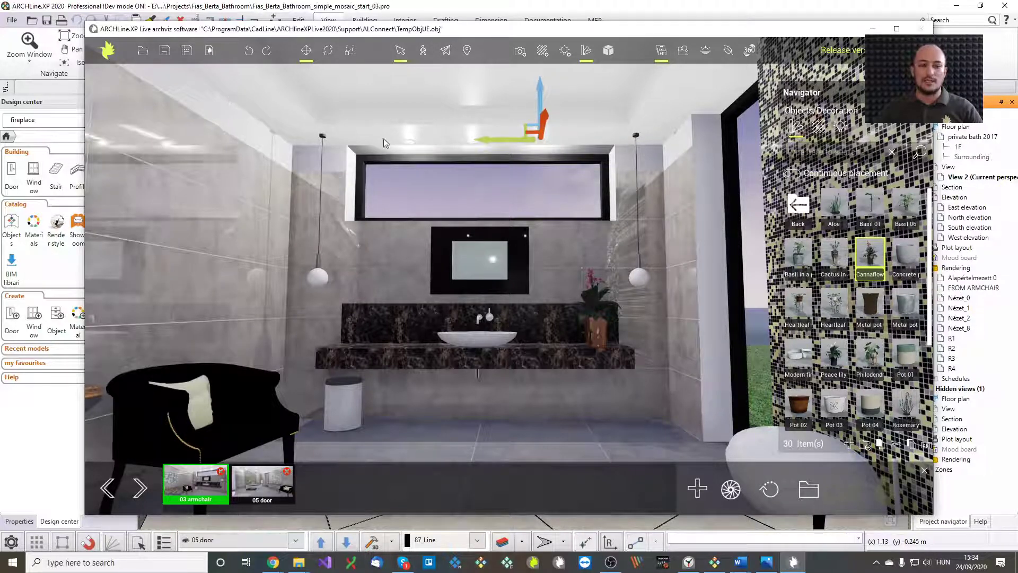
Zoom in and out on the lit sink and plant, orbit left, then return to the ARCHLine.XP window
{"action": "left_click", "coordinate": [463, 8]}
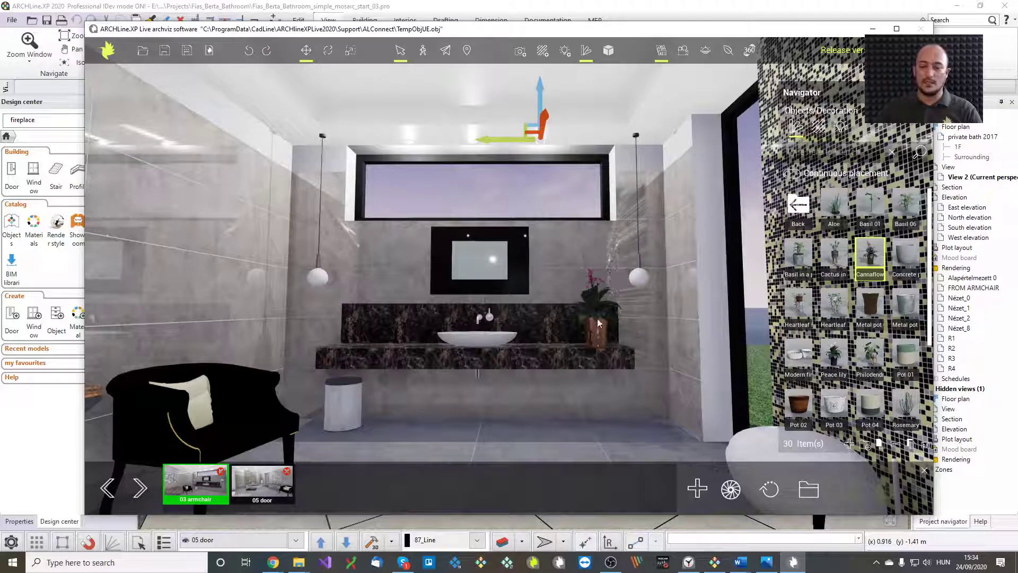
{"action": "scroll", "coordinate": [516, 339], "scroll_direction": "up", "scroll_amount": 5}
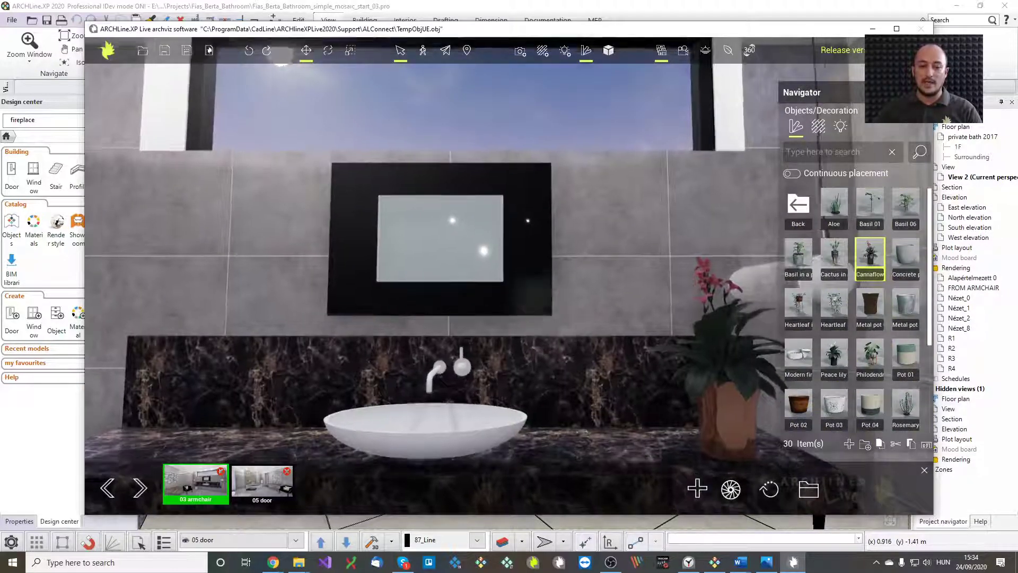
{"action": "scroll", "coordinate": [517, 324], "scroll_direction": "down", "scroll_amount": 5}
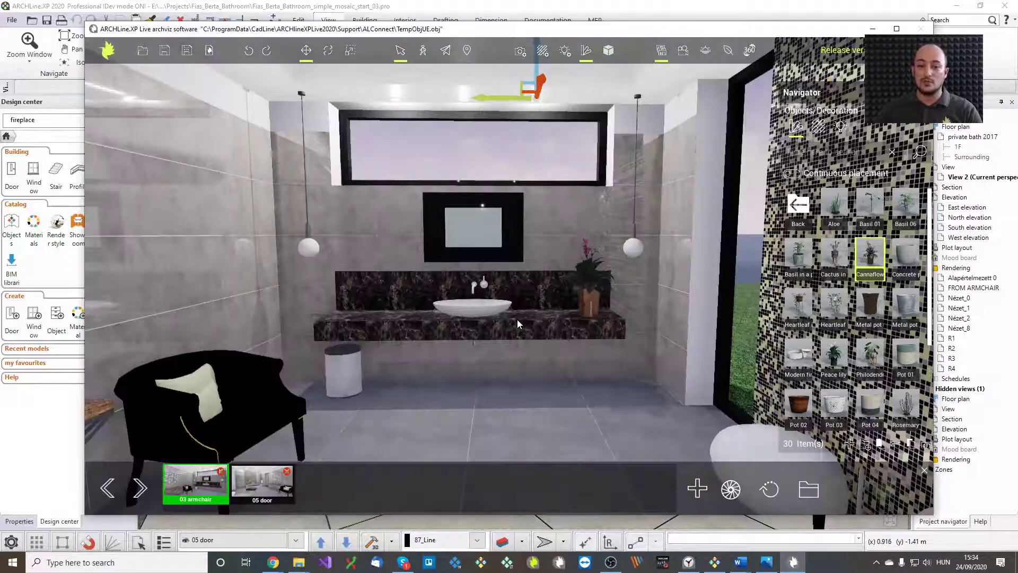
{"action": "right_click_drag", "start_coordinate": [520, 311], "coordinate": [521, 310]}
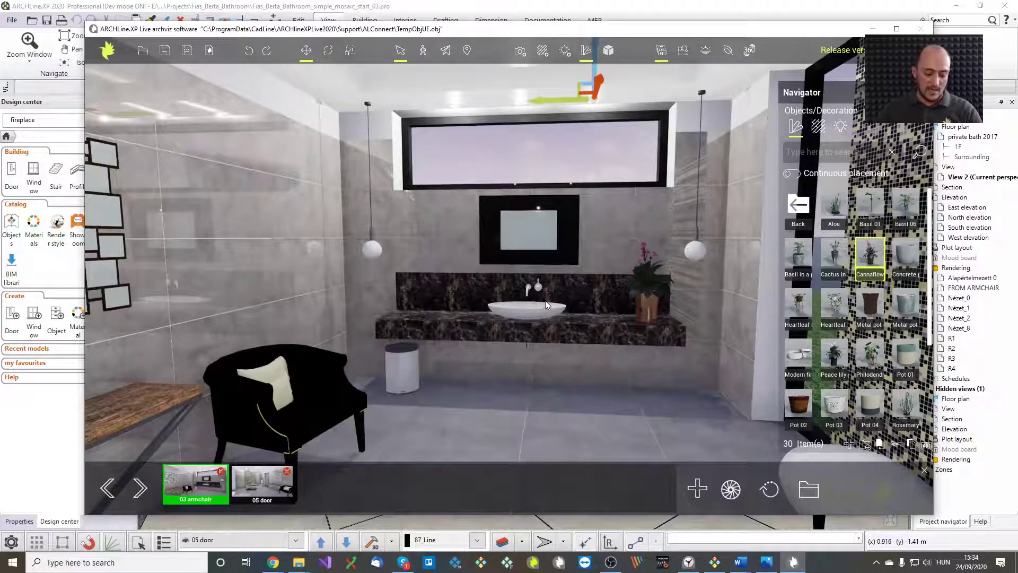
{"action": "left_click", "coordinate": [759, 13]}
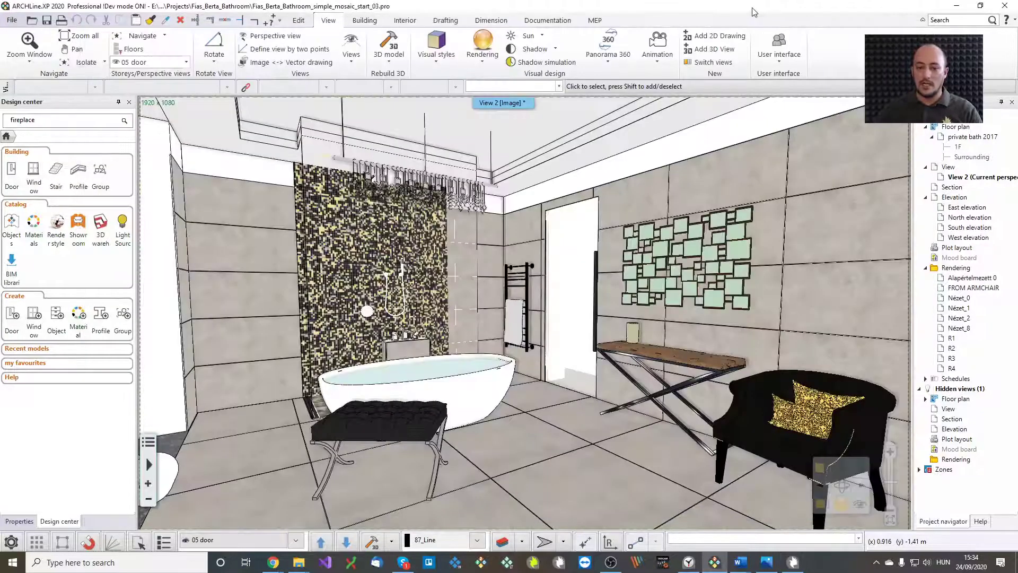
Go to the stored sink-wall view and select the faucet, basin, drain and mirror together
{"action": "left_click", "coordinate": [295, 540]}
{"action": "left_click", "coordinate": [224, 517]}
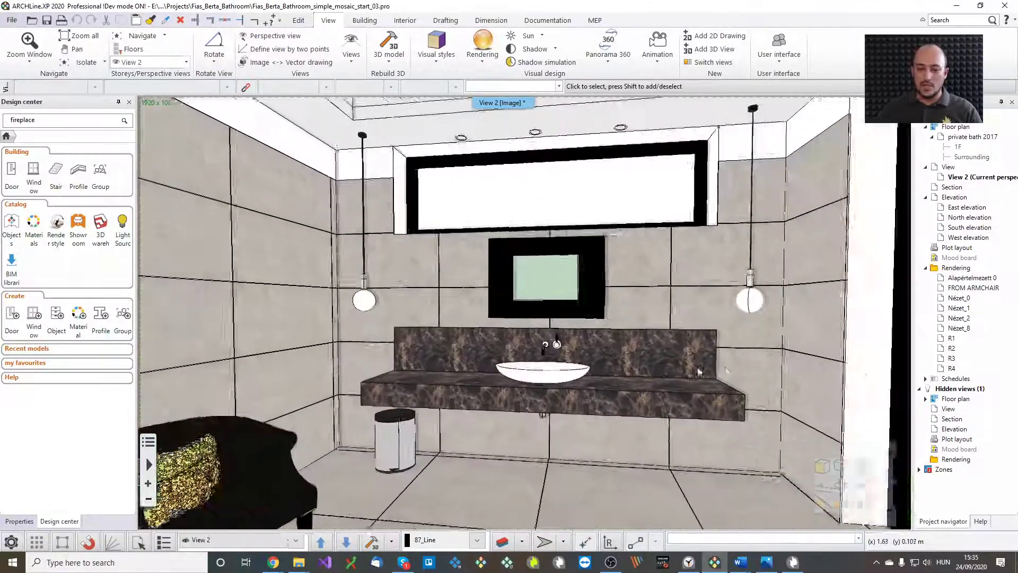
{"action": "left_click", "coordinate": [522, 382]}
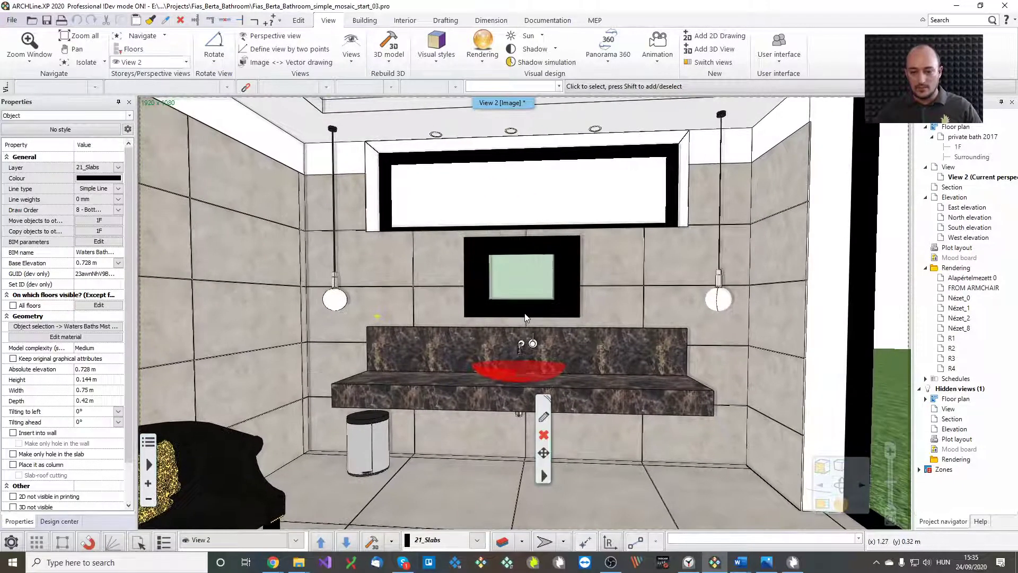
{"action": "key", "text": "Escape"}
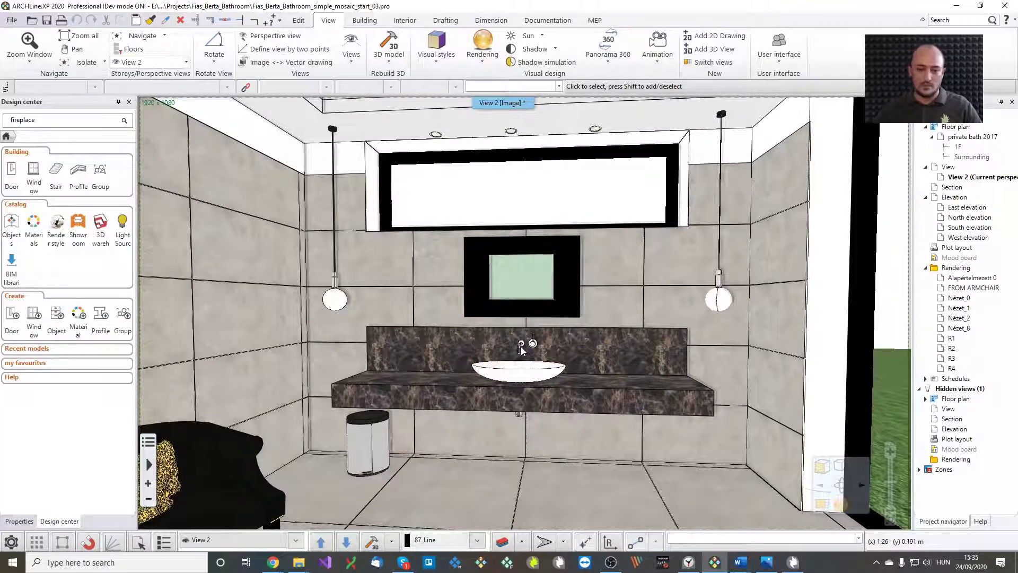
{"action": "left_click", "coordinate": [521, 345]}
{"action": "left_click", "coordinate": [534, 345]}
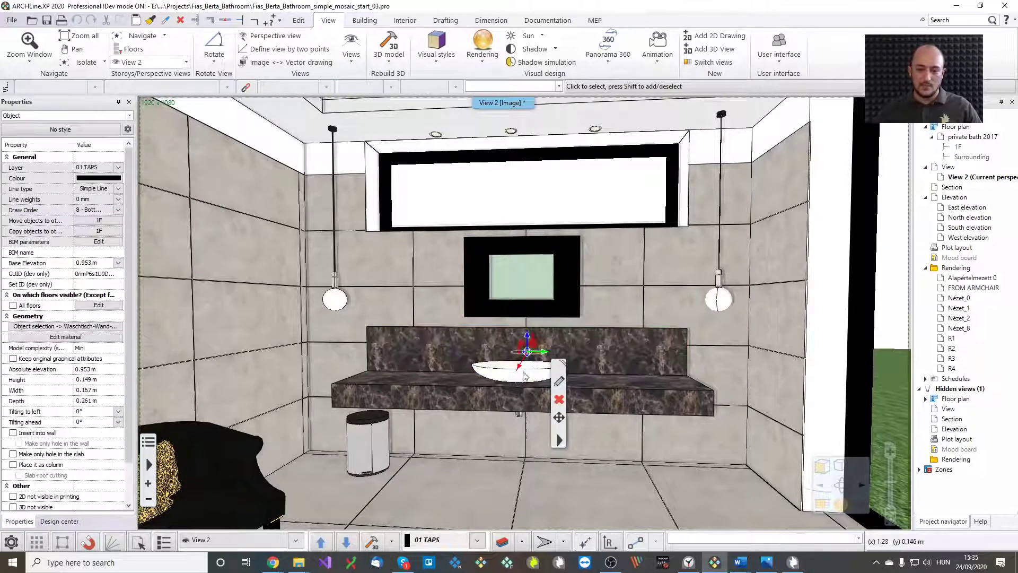
{"action": "left_click", "coordinate": [526, 375], "text": "shift"}
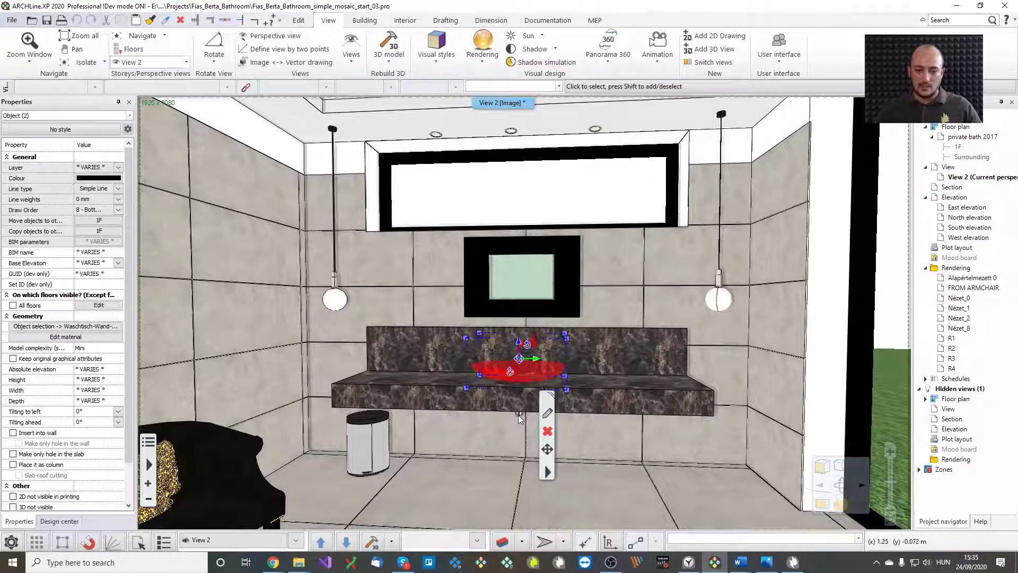
{"action": "left_click", "coordinate": [518, 417], "text": "shift"}
{"action": "left_click", "coordinate": [549, 310], "text": "shift"}
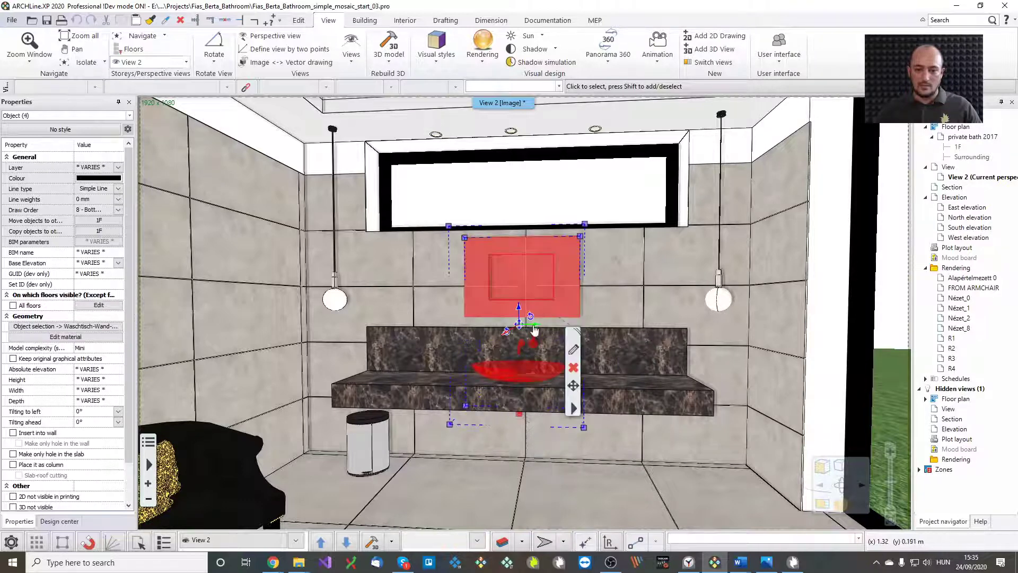
Shift the mirror and basin set to the right along the X axis
{"action": "left_click", "coordinate": [534, 324]}
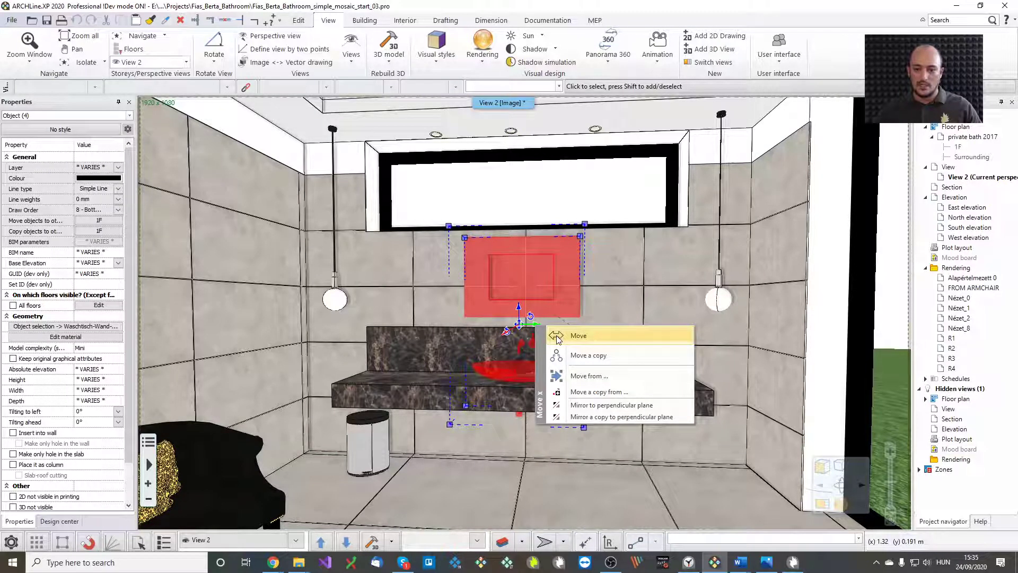
{"action": "left_click", "coordinate": [556, 335]}
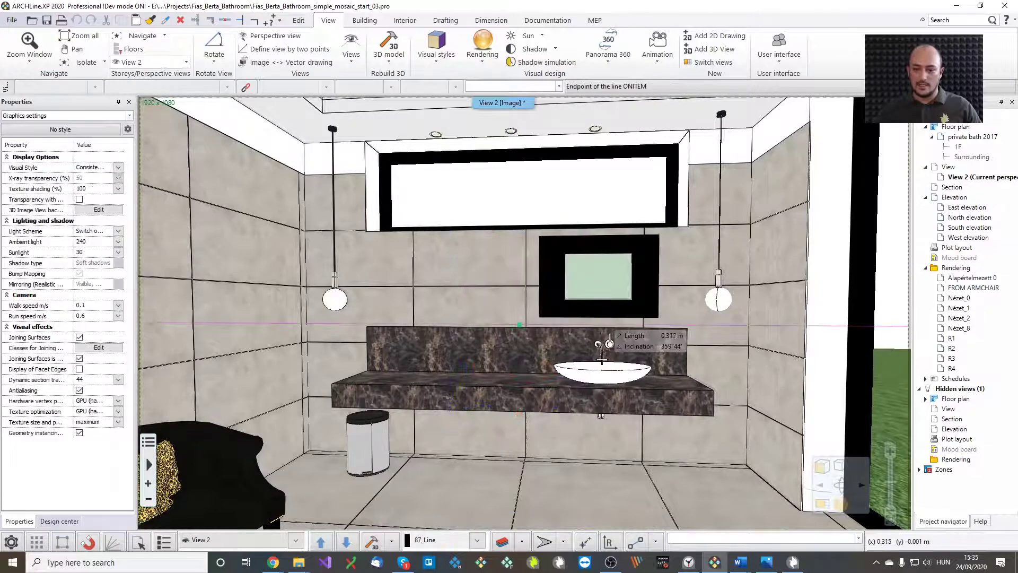
{"action": "key", "text": "Escape"}
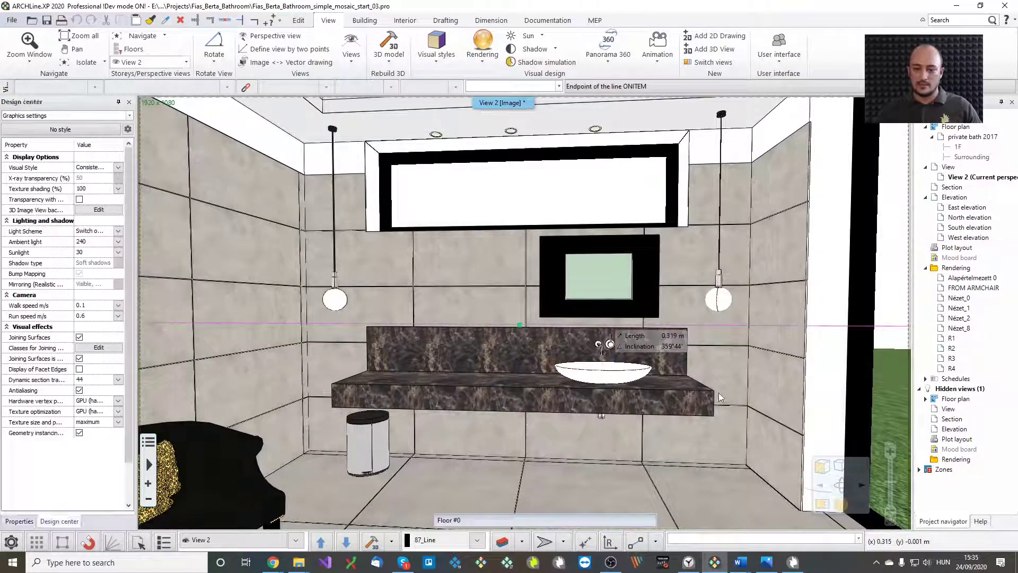
Place a copy of the mirror and basin set to the left of the first one
{"action": "left_click", "coordinate": [674, 367]}
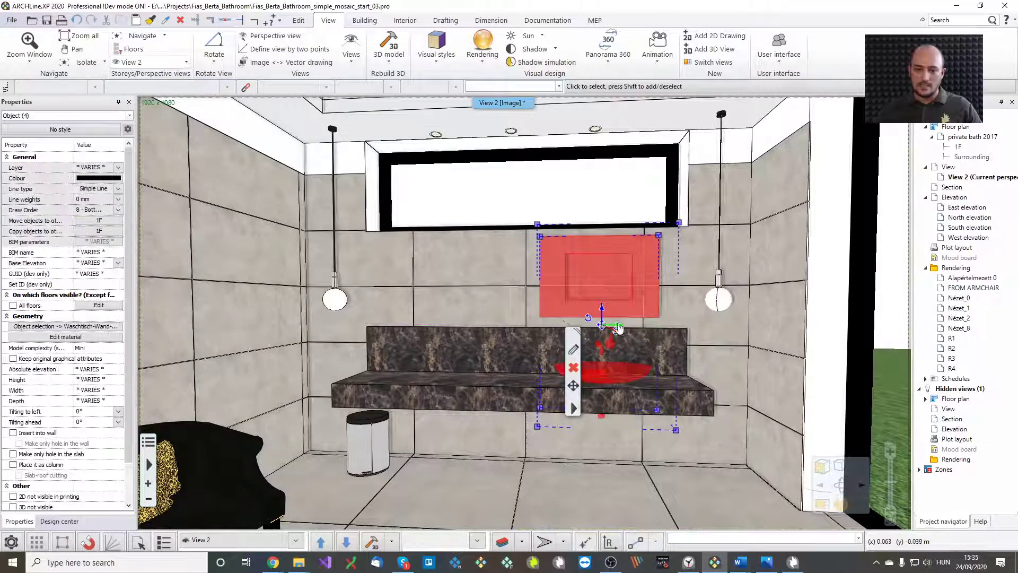
{"action": "right_click", "coordinate": [619, 328]}
{"action": "left_click", "coordinate": [669, 352]}
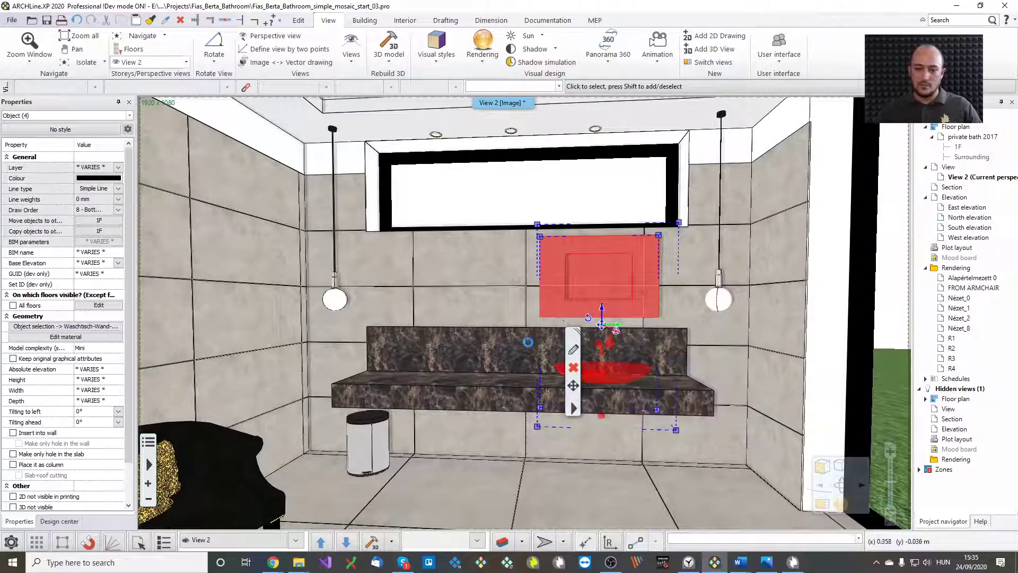
{"action": "left_click", "coordinate": [453, 352]}
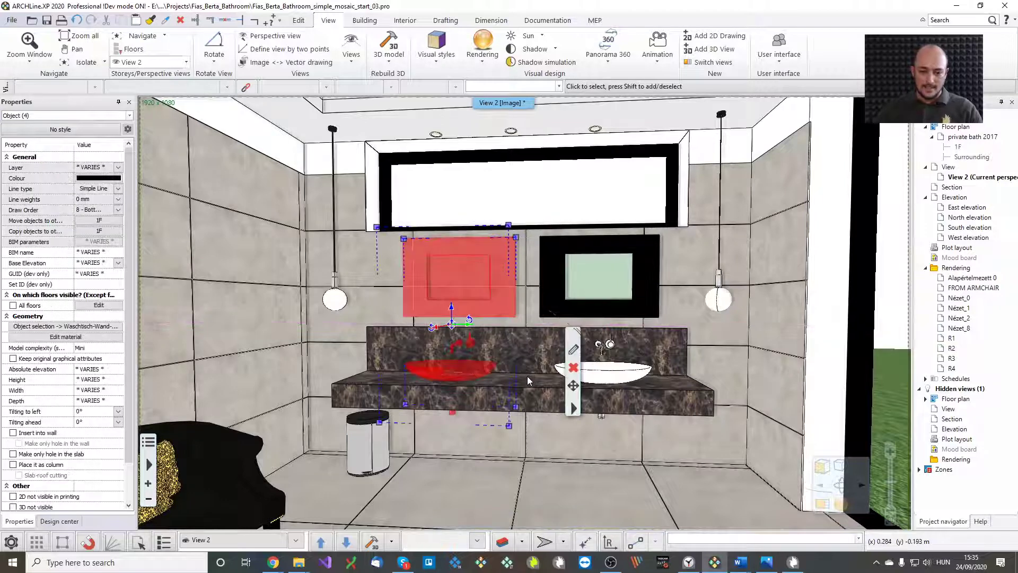
{"action": "key", "text": "Escape"}
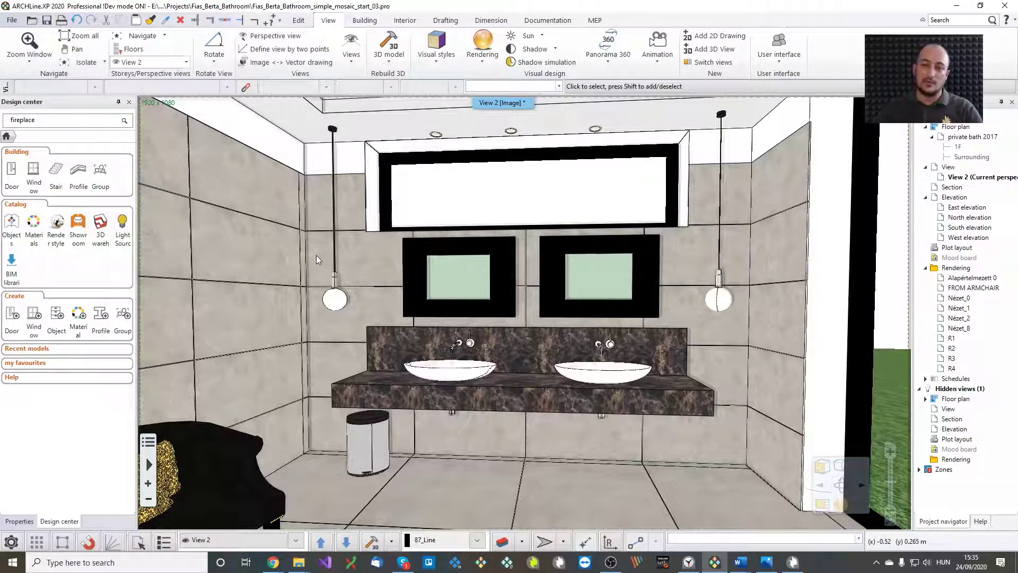
Sync the updated double-basin bathroom into ARCHLine.XP Live with LiveSync
{"action": "left_click", "coordinate": [794, 562]}
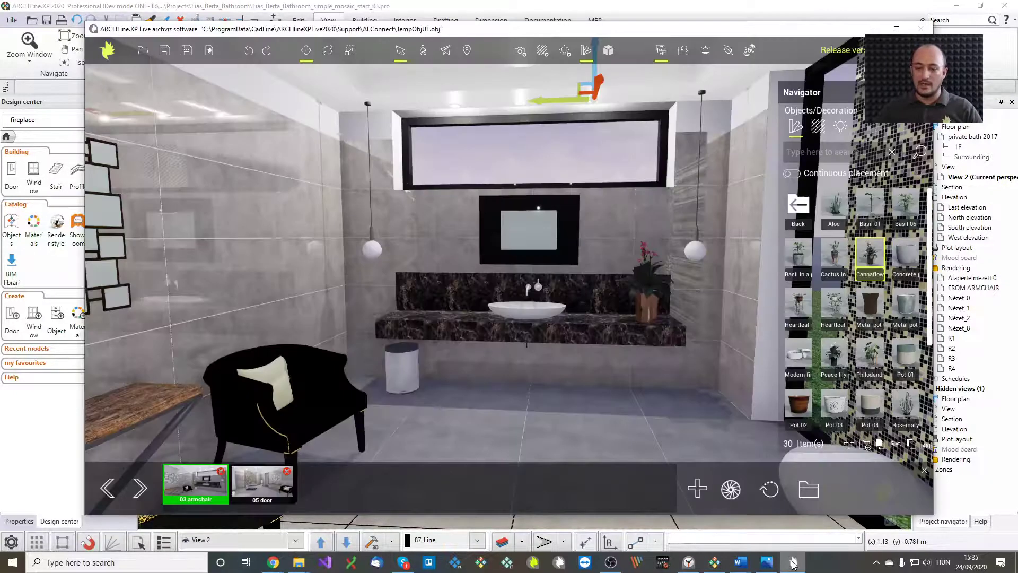
{"action": "left_click", "coordinate": [108, 49]}
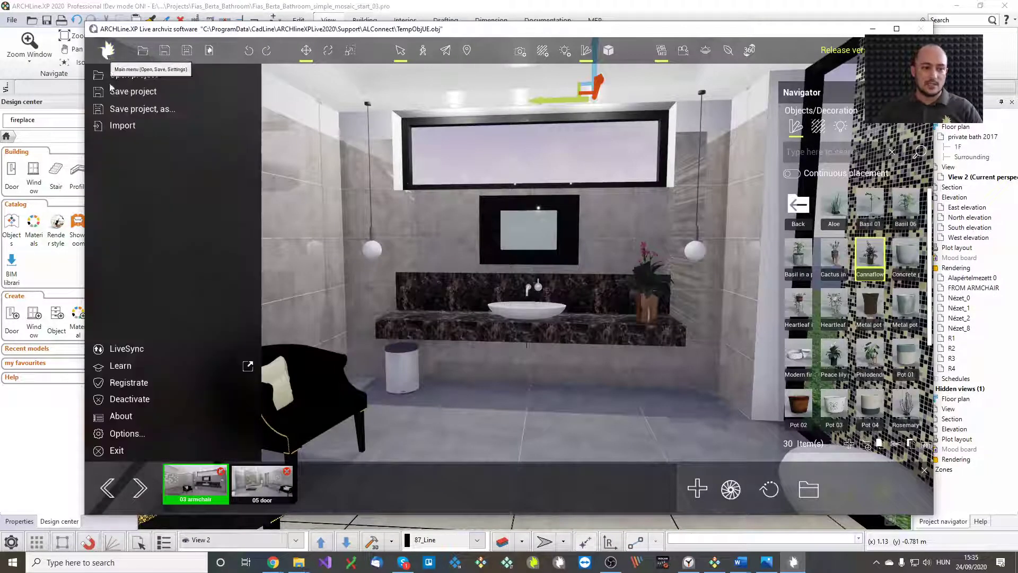
{"action": "left_click", "coordinate": [135, 350]}
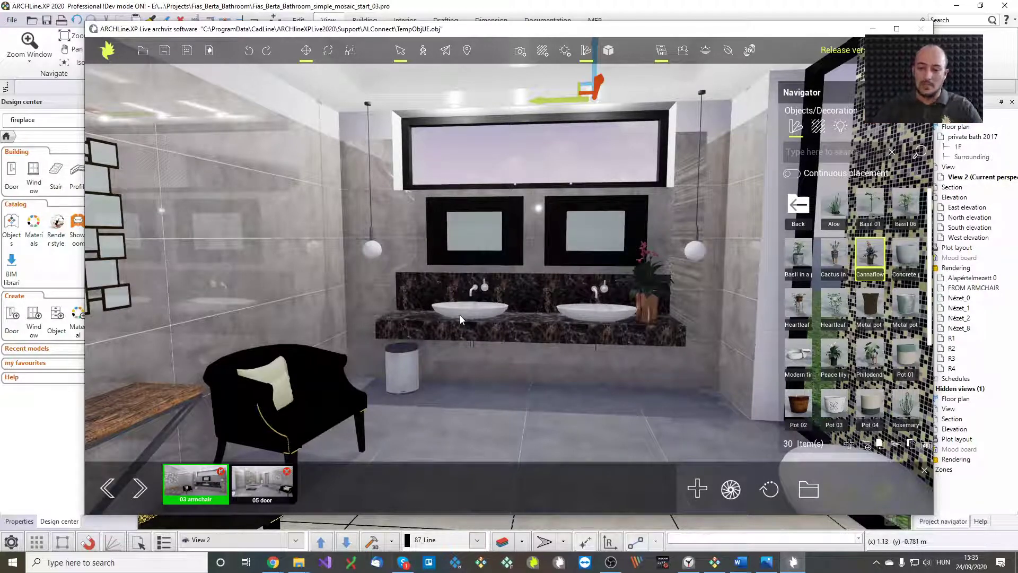
Slide the potted plant further right along the counter, then ask to return to the Start screen
{"action": "left_click", "coordinate": [645, 297]}
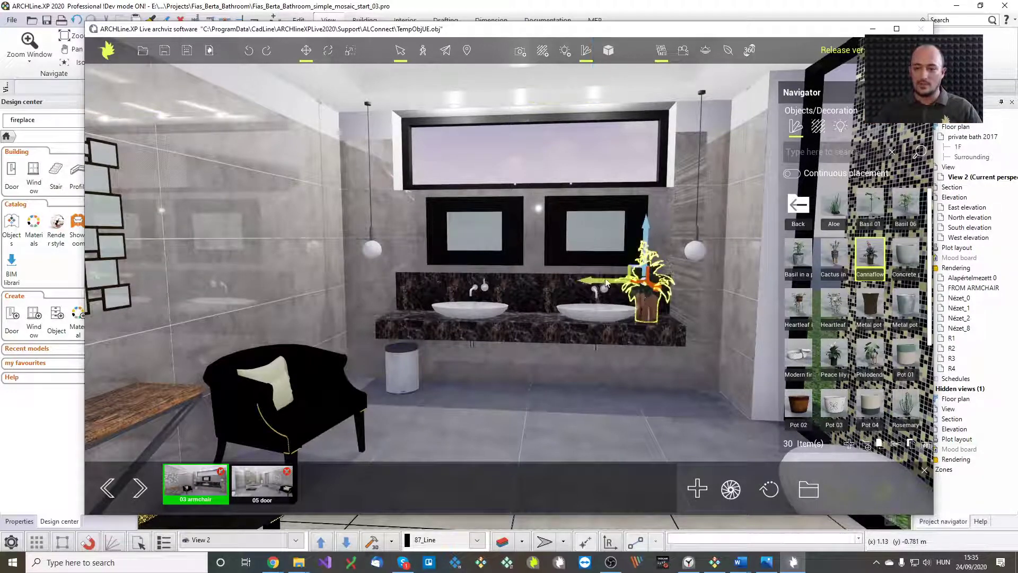
{"action": "left_click_drag", "start_coordinate": [609, 284], "coordinate": [618, 286]}
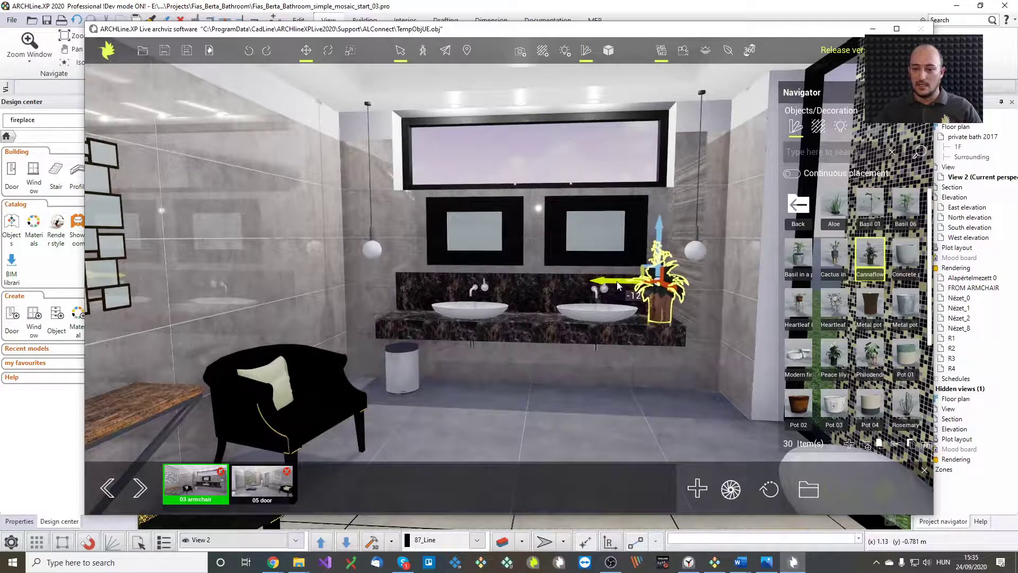
{"action": "key", "text": "Escape"}
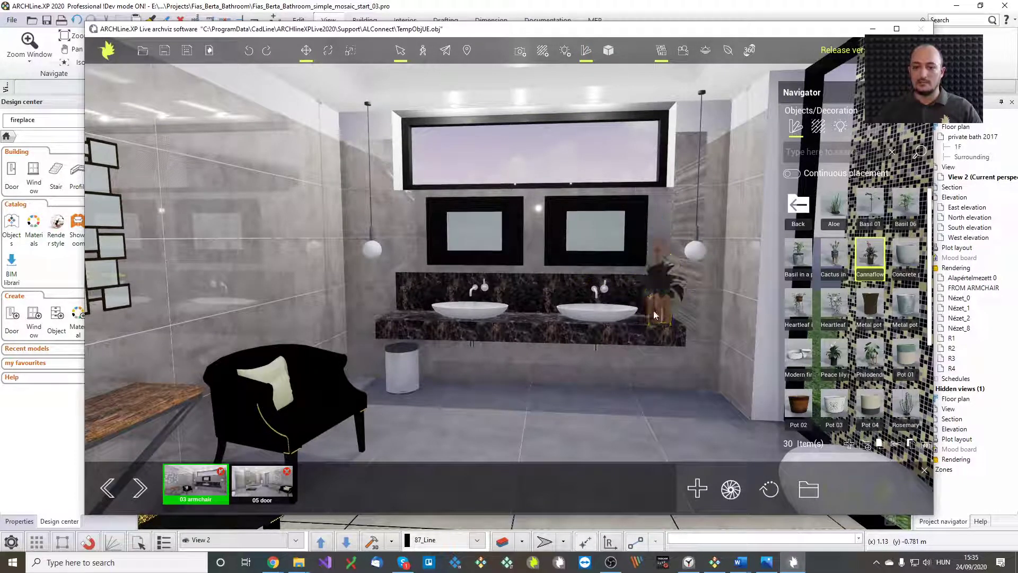
{"action": "scroll", "coordinate": [563, 312], "scroll_direction": "up", "scroll_amount": 5}
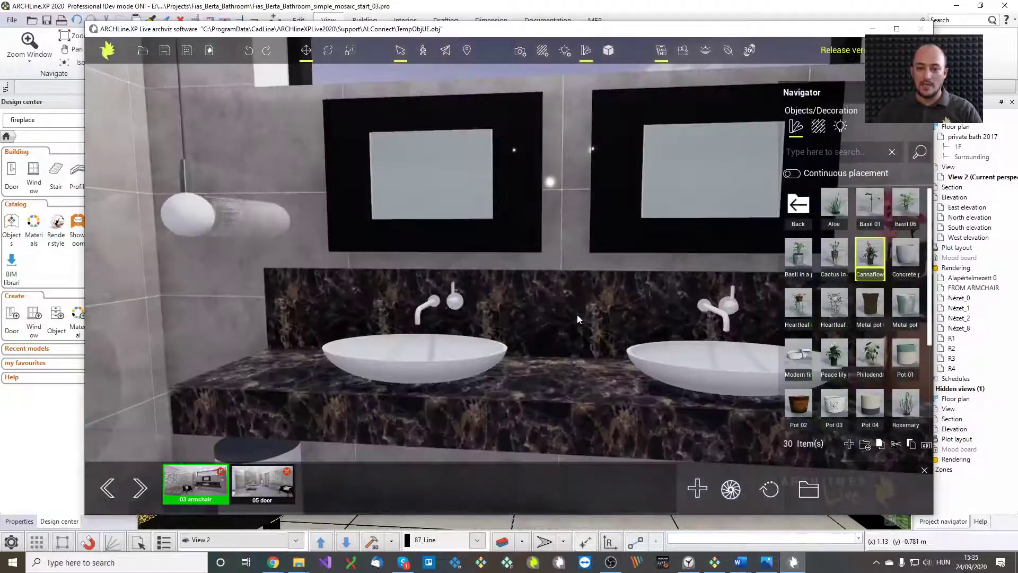
{"action": "mouse_move", "coordinate": [577, 314]}
{"action": "middle_mouse_down"}
{"action": "mouse_move", "coordinate": [631, 315]}
{"action": "mouse_move", "coordinate": [577, 314]}
{"action": "middle_mouse_up"}
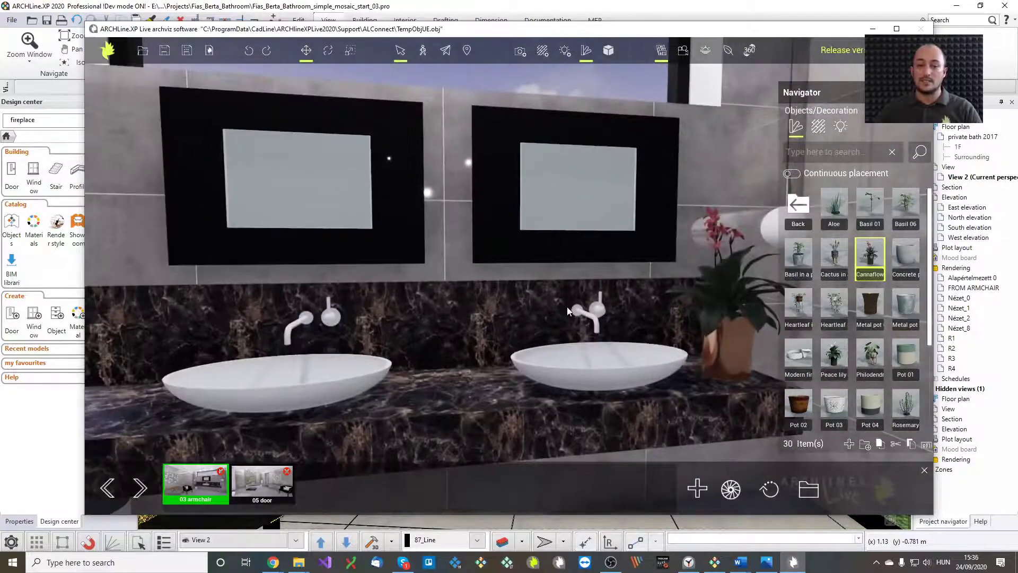
{"action": "left_click", "coordinate": [210, 51]}
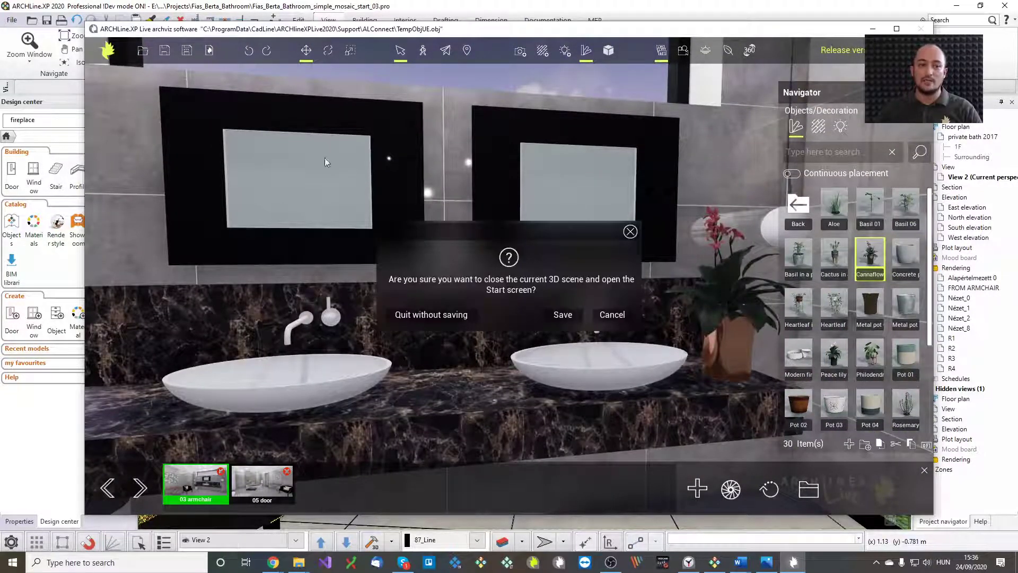
{"action": "left_click", "coordinate": [450, 316]}
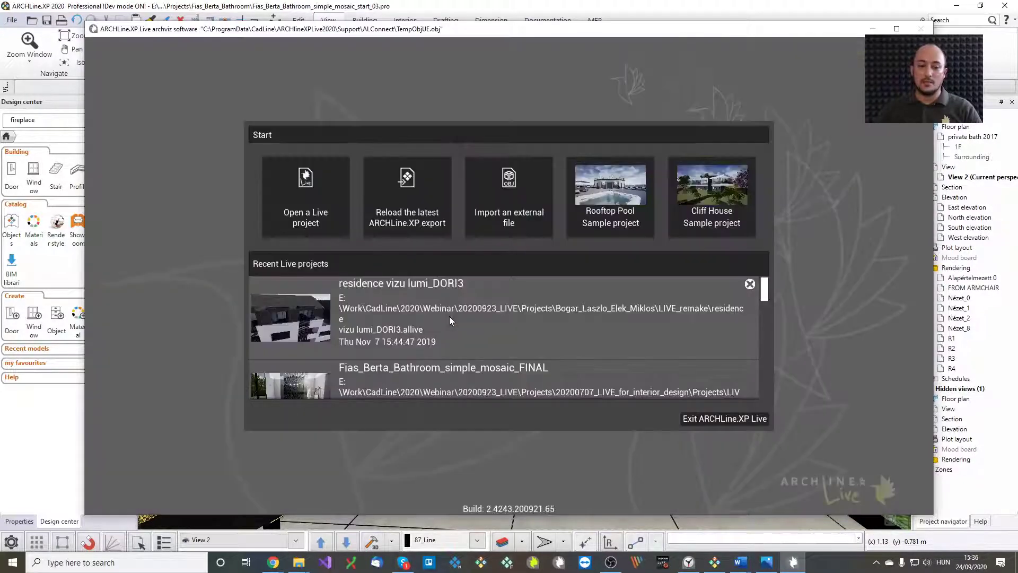
{"action": "scroll", "coordinate": [476, 324], "scroll_direction": "down", "scroll_amount": 2}
{"action": "scroll", "coordinate": [476, 327], "scroll_direction": "down", "scroll_amount": 1}
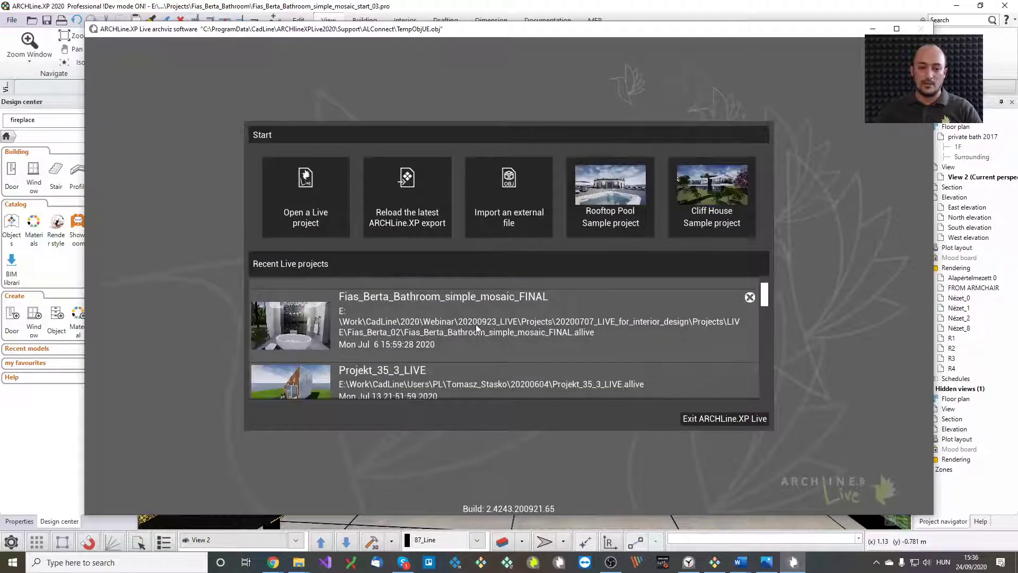
{"action": "left_click", "coordinate": [476, 328]}
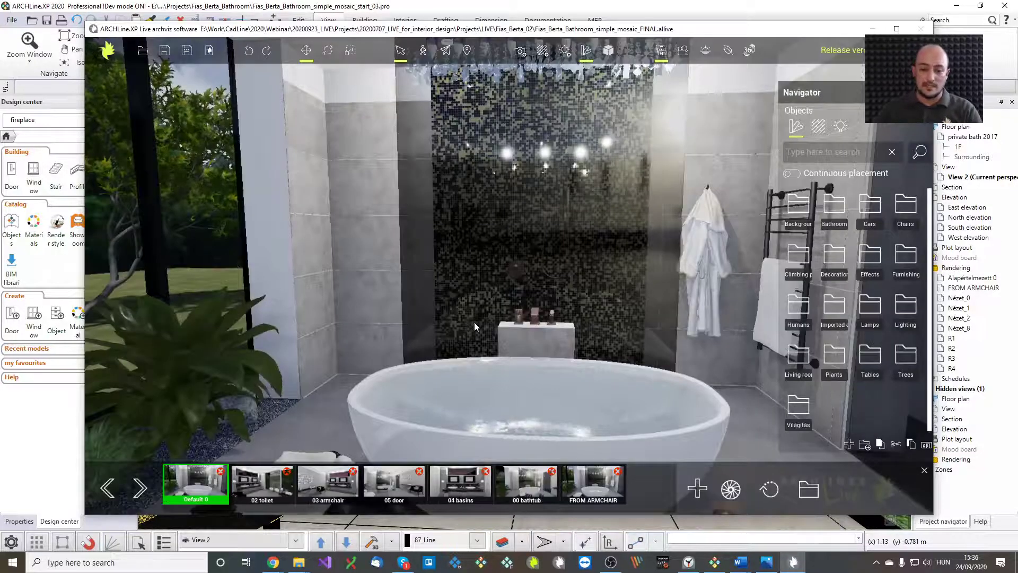
{"action": "right_click_drag", "start_coordinate": [507, 411], "coordinate": [605, 449]}
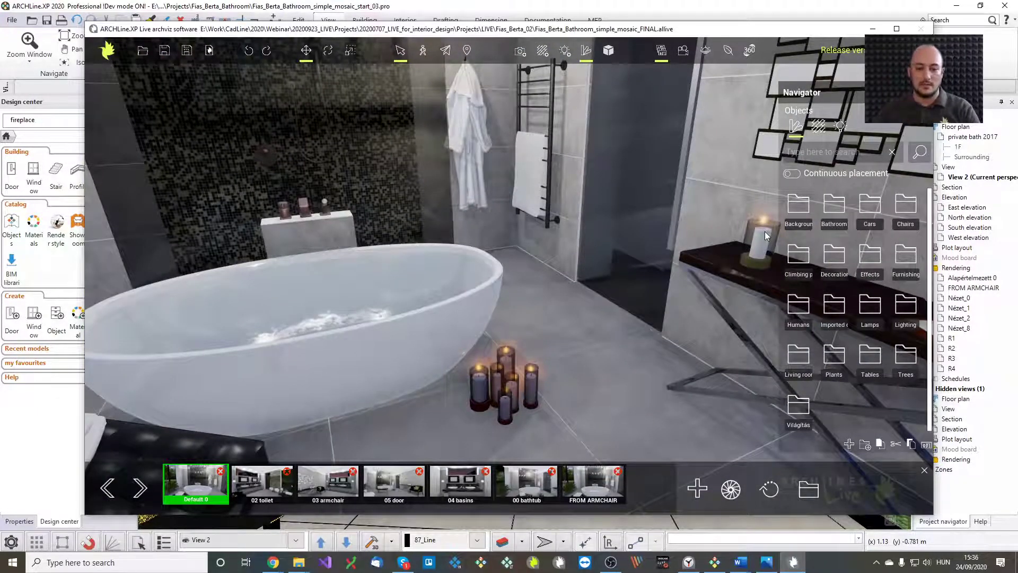
{"action": "right_click_drag", "start_coordinate": [705, 271], "coordinate": [607, 240]}
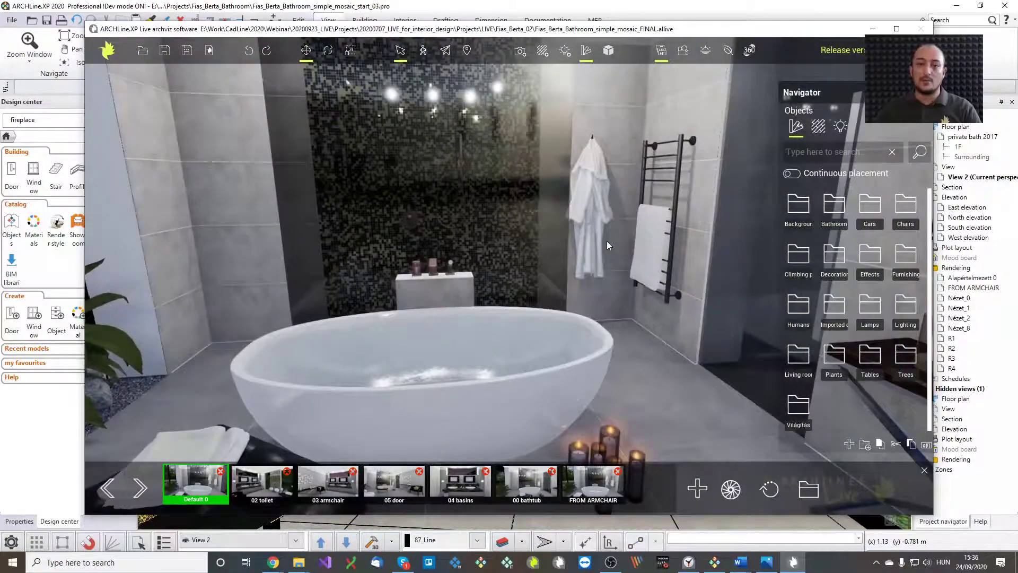